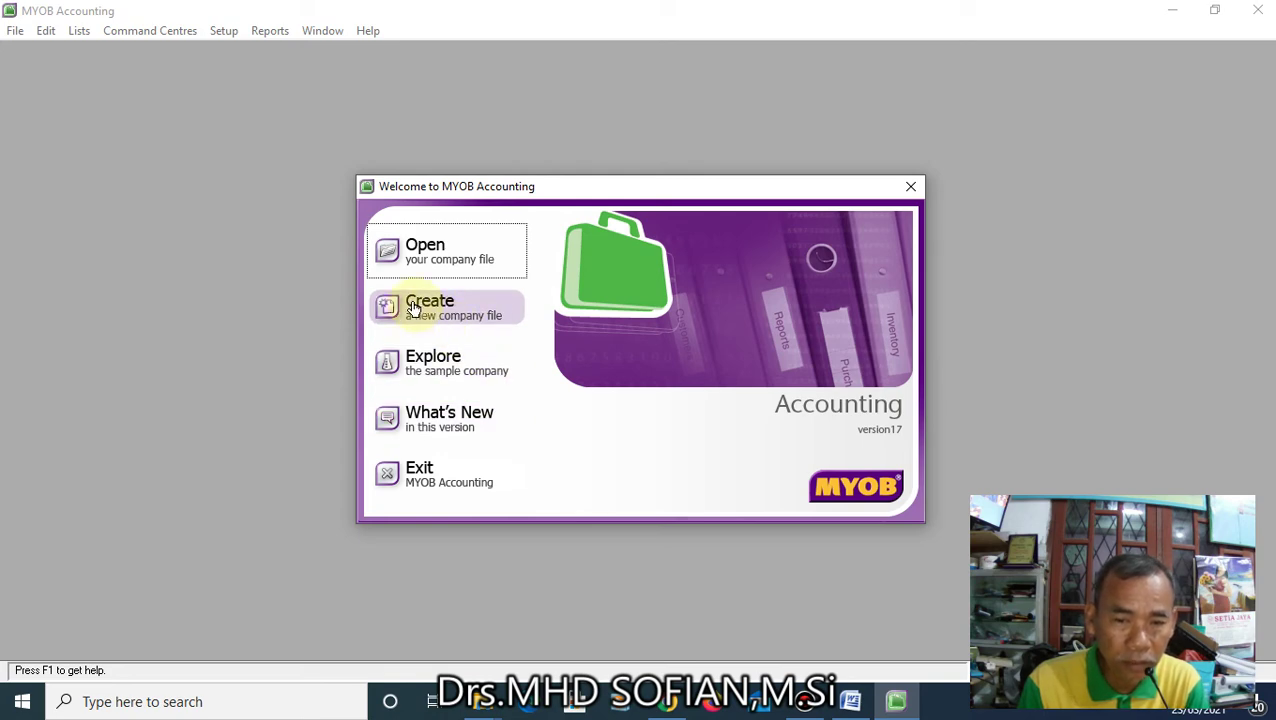
# Start creating a new company file and enter PT CEMERLANG as the company name
pyautogui.click(414, 307)
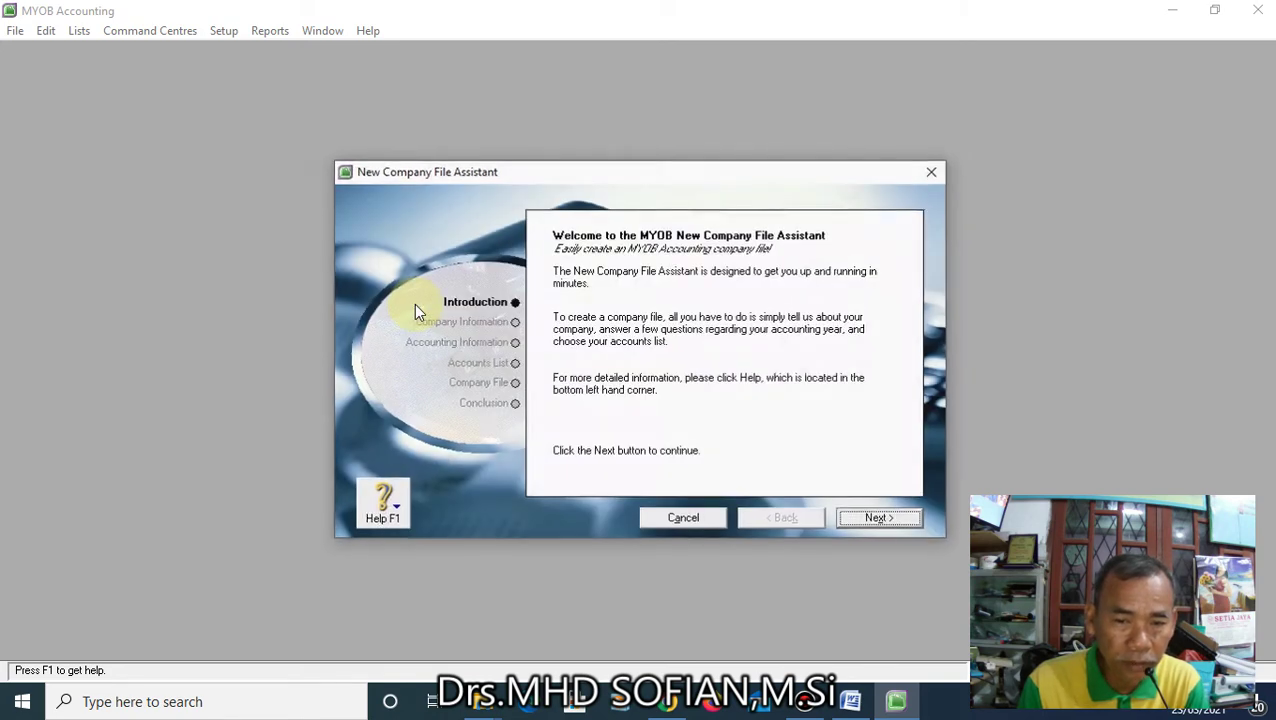
pyautogui.click(893, 525)
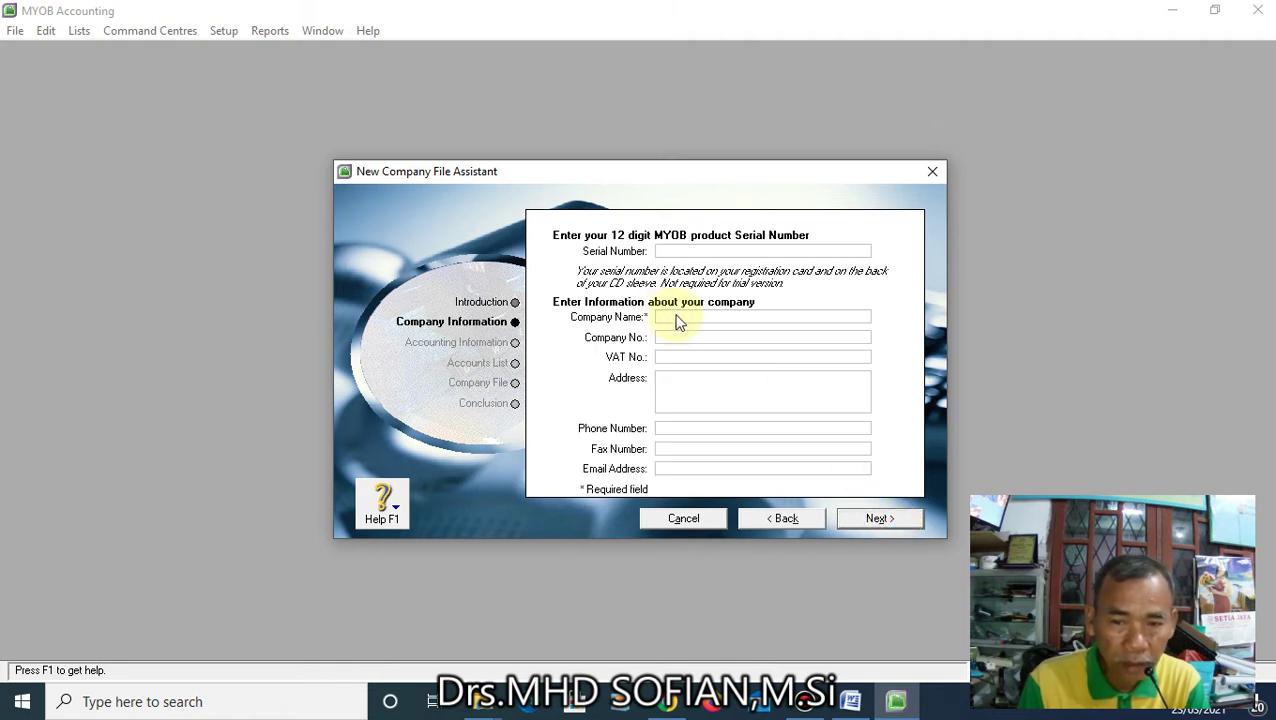
pyautogui.click(676, 316)
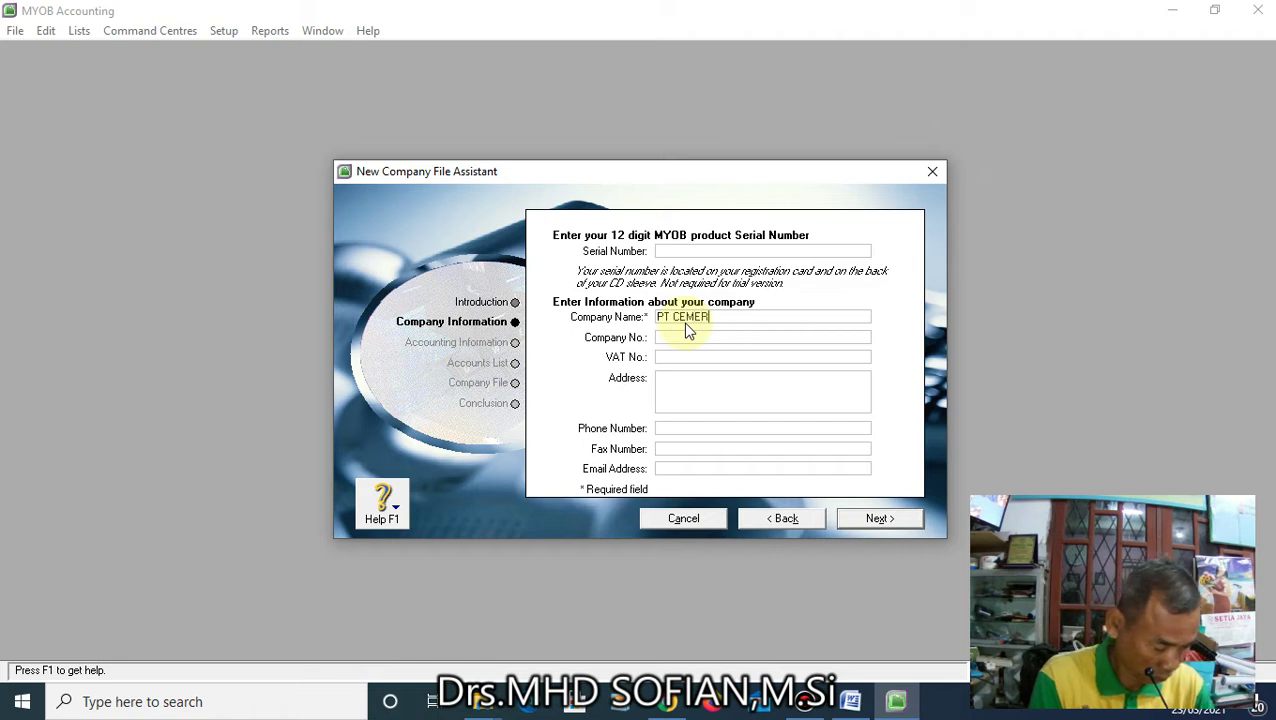
pyautogui.write('G')
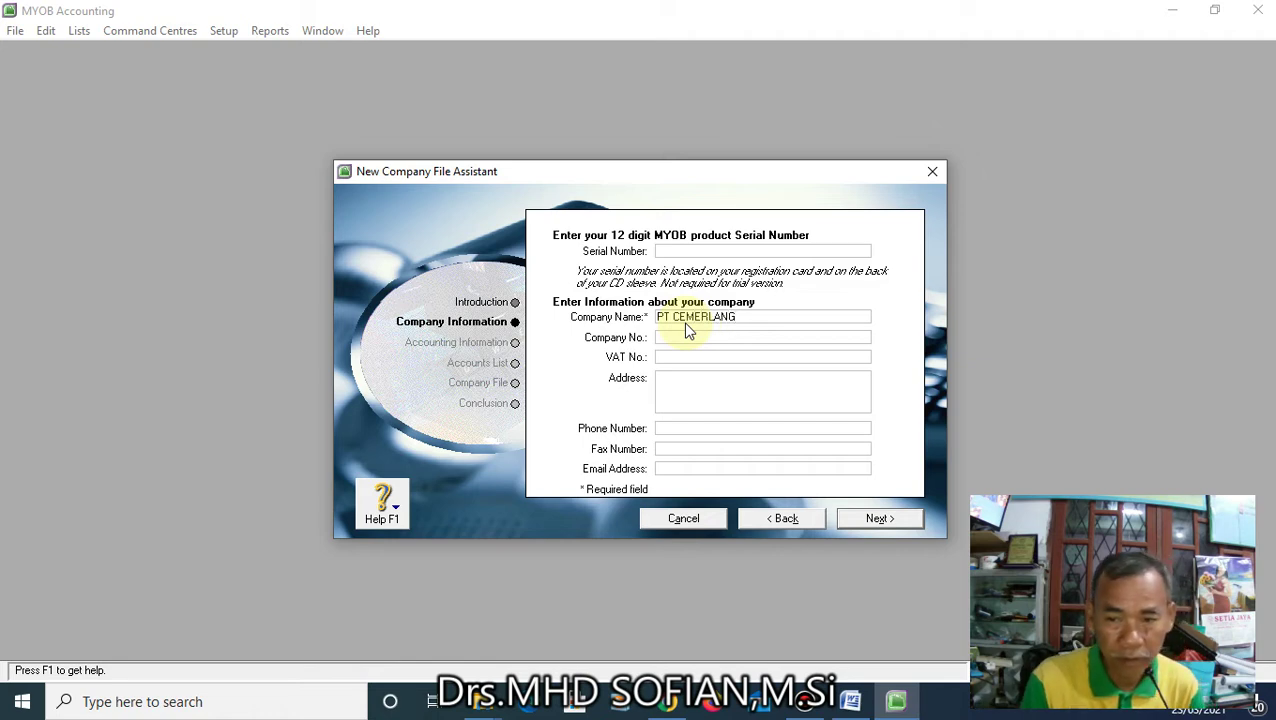
# Copy the company's street address from the Word assignment document into the new company file's address field
pyautogui.click(687, 388)
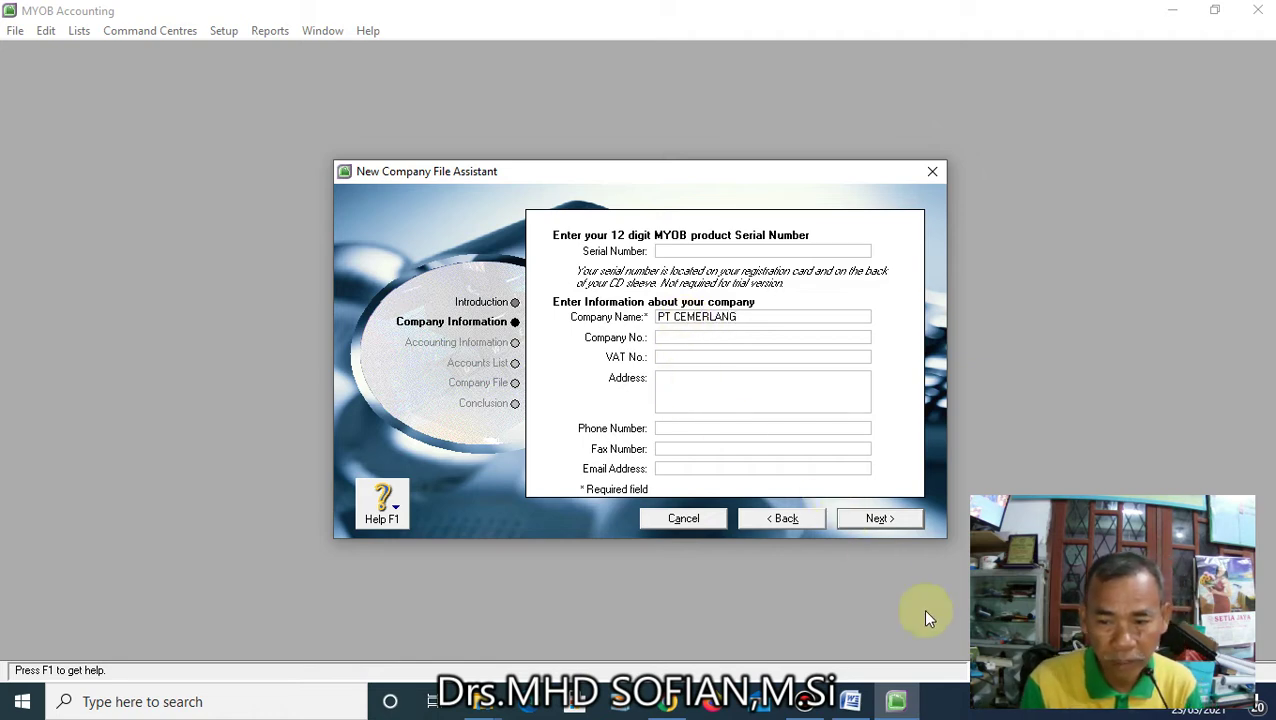
pyautogui.click(851, 701)
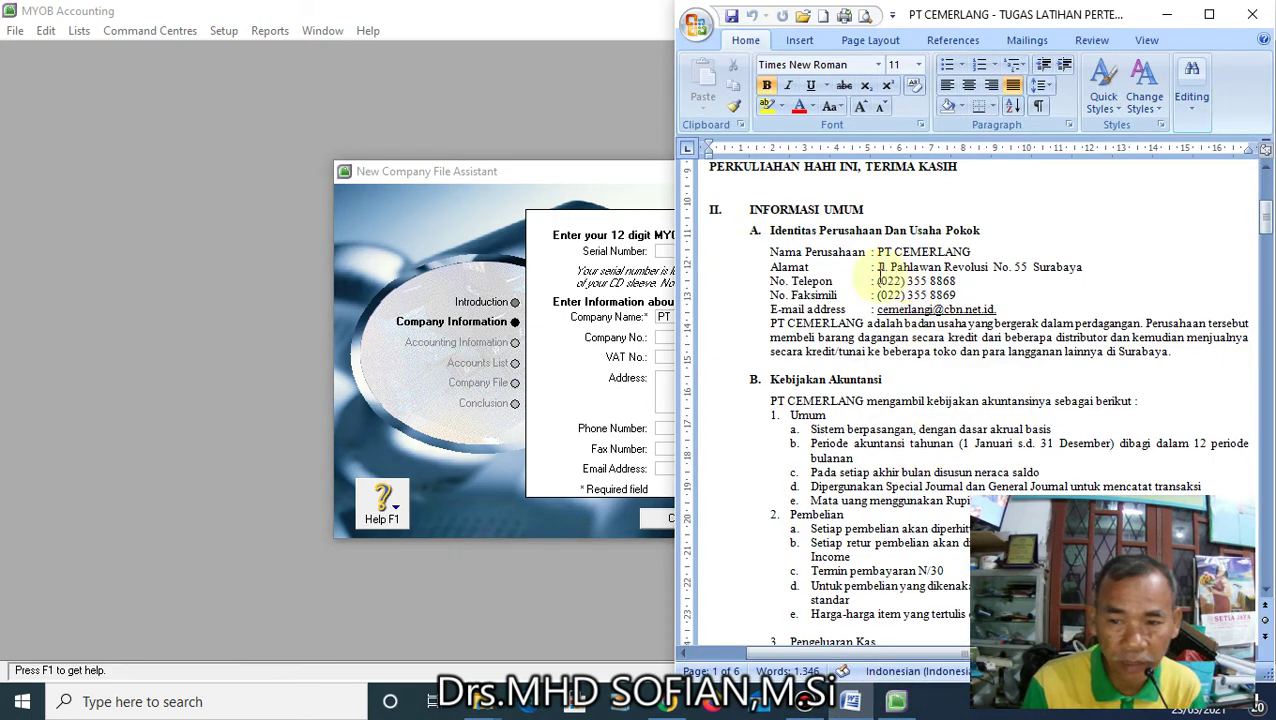
pyautogui.moveTo(874, 268); pyautogui.dragTo(1076, 272)
pyautogui.hotkey('ctrl', 'c')
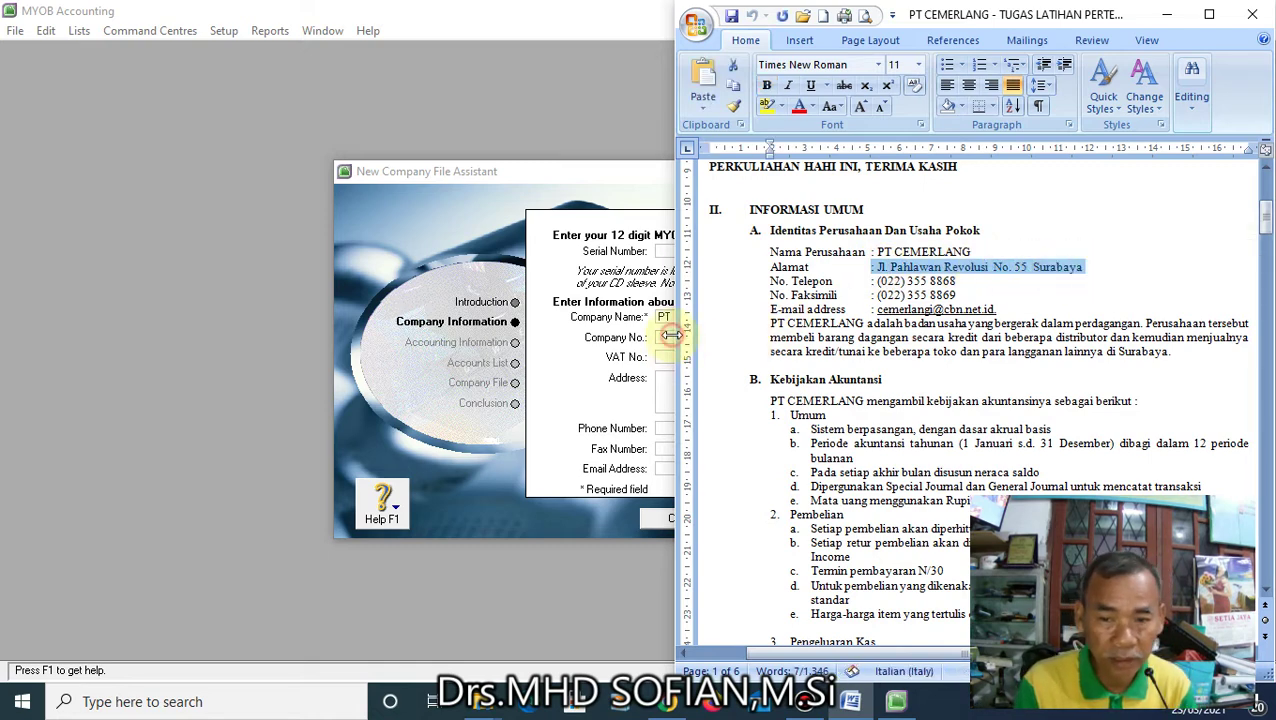
pyautogui.click(659, 390)
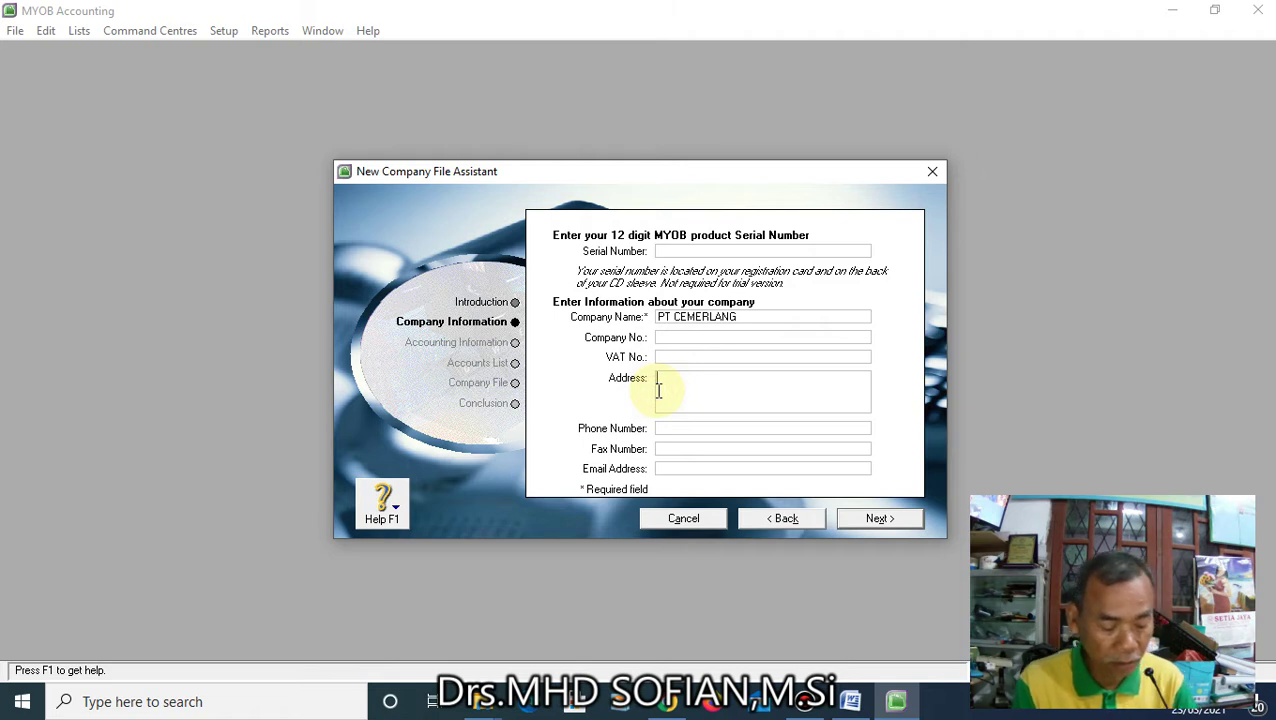
pyautogui.rightClick(659, 390)
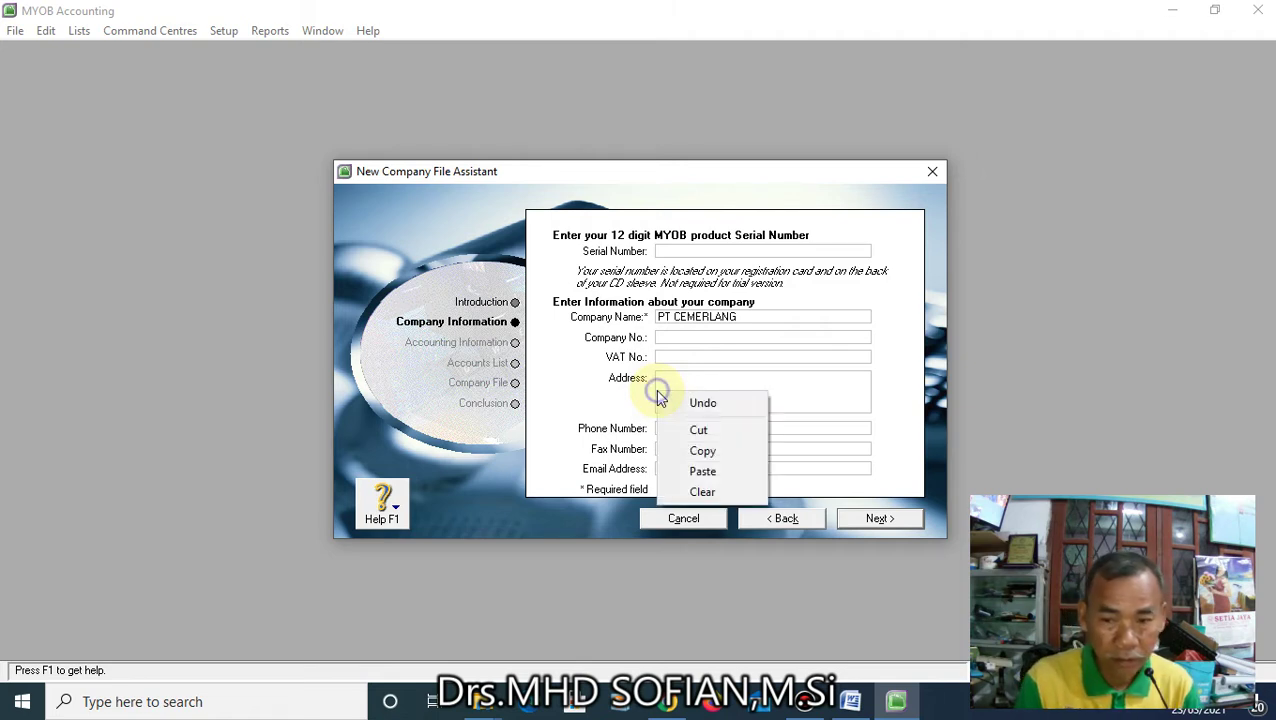
pyautogui.click(715, 470)
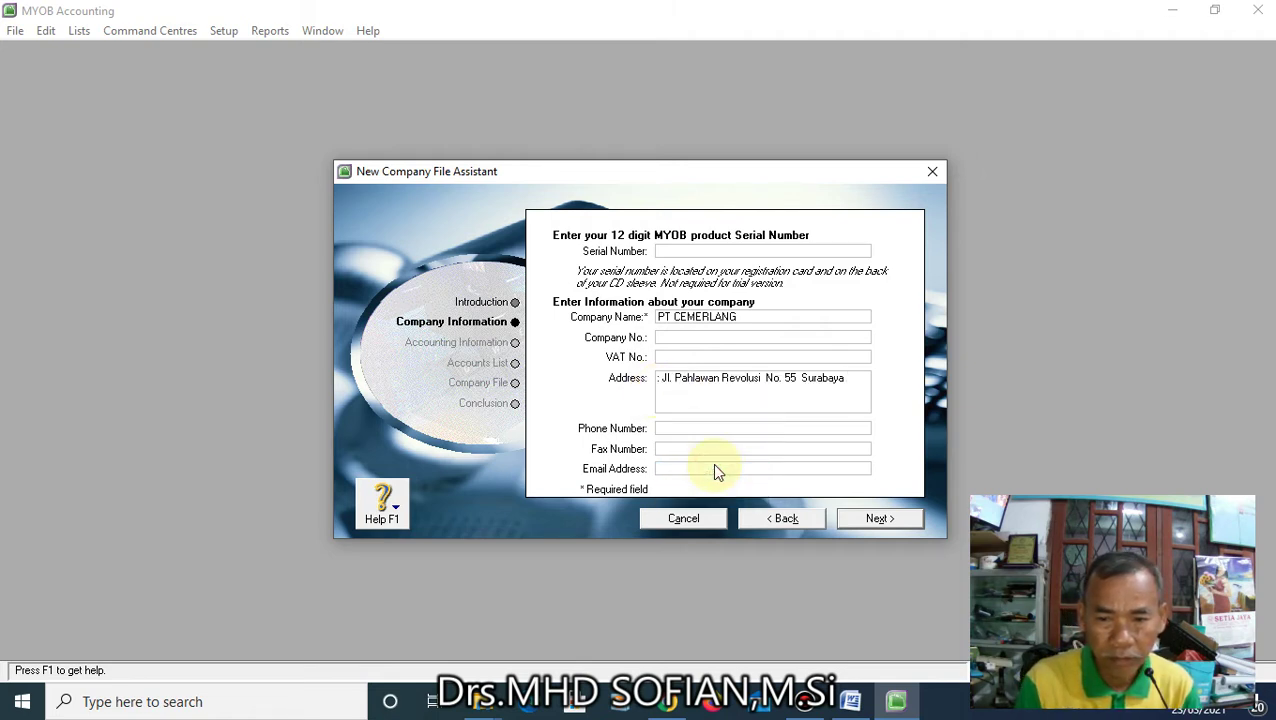
# Copy the company's telephone number from the Word document into the company file's phone number field
pyautogui.click(682, 430)
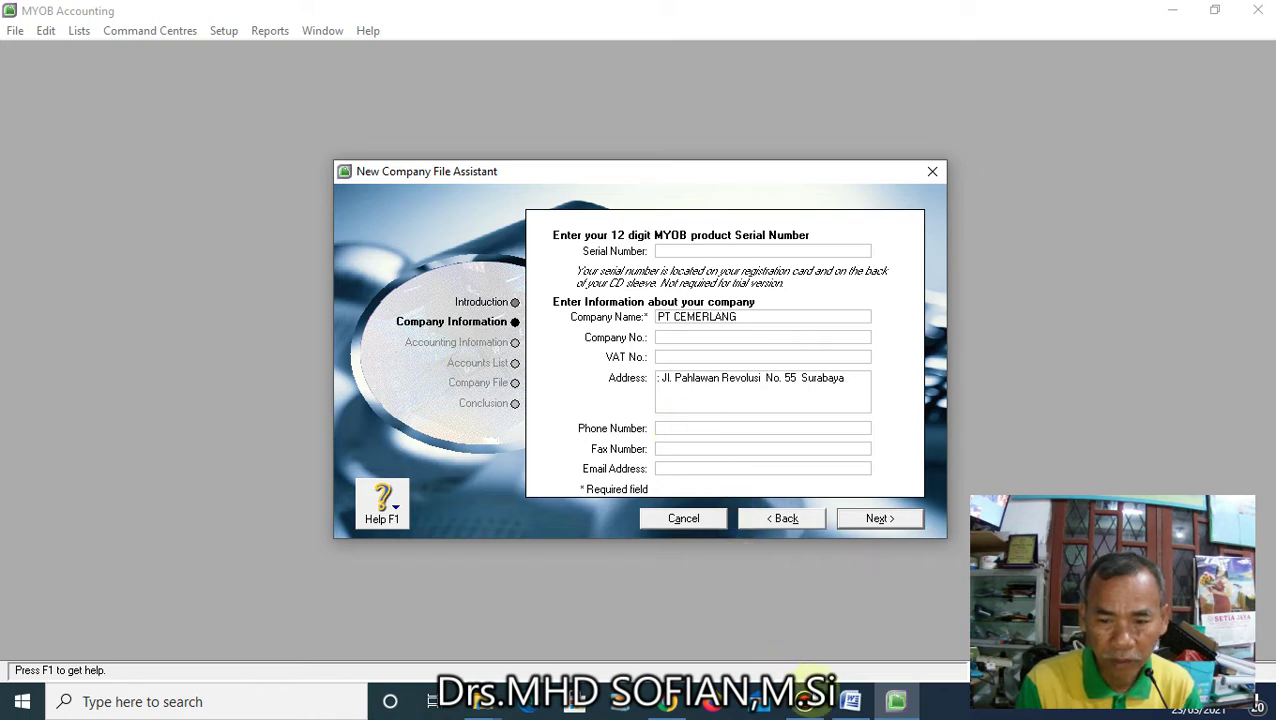
pyautogui.click(848, 700)
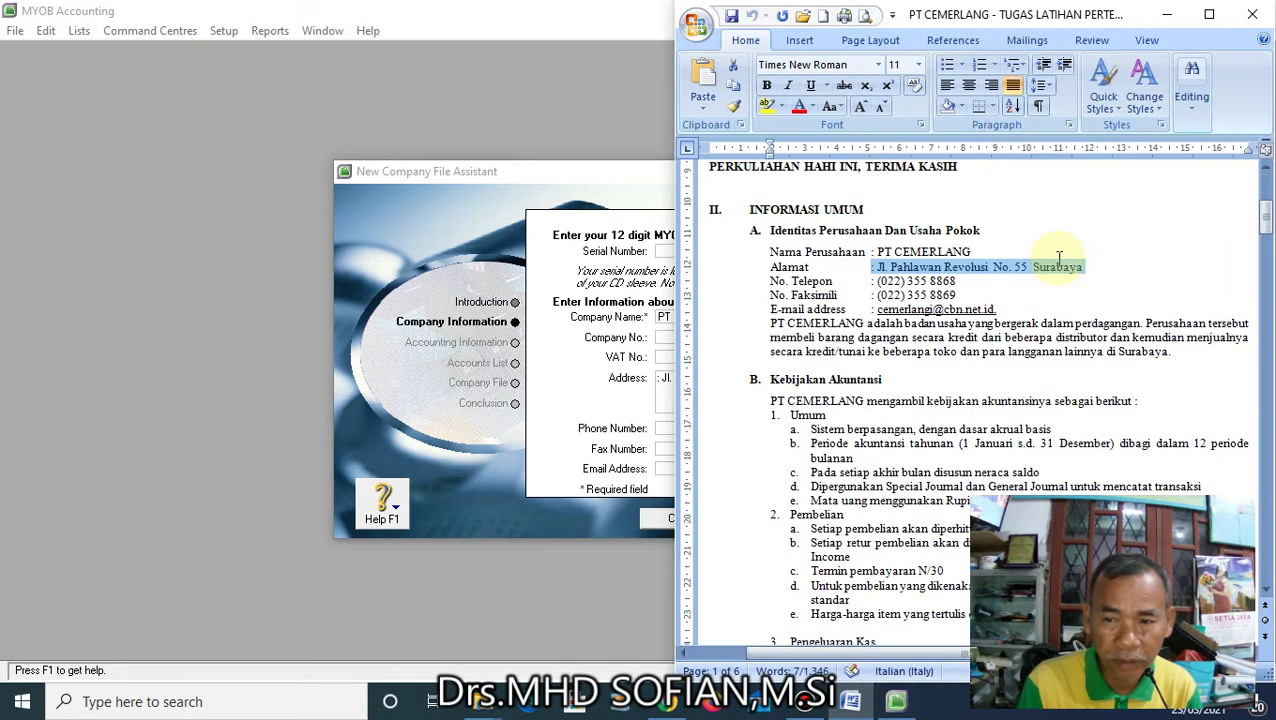
pyautogui.click(878, 276)
pyautogui.moveTo(878, 276); pyautogui.dragTo(957, 283)
pyautogui.hotkey('ctrl', 'c')
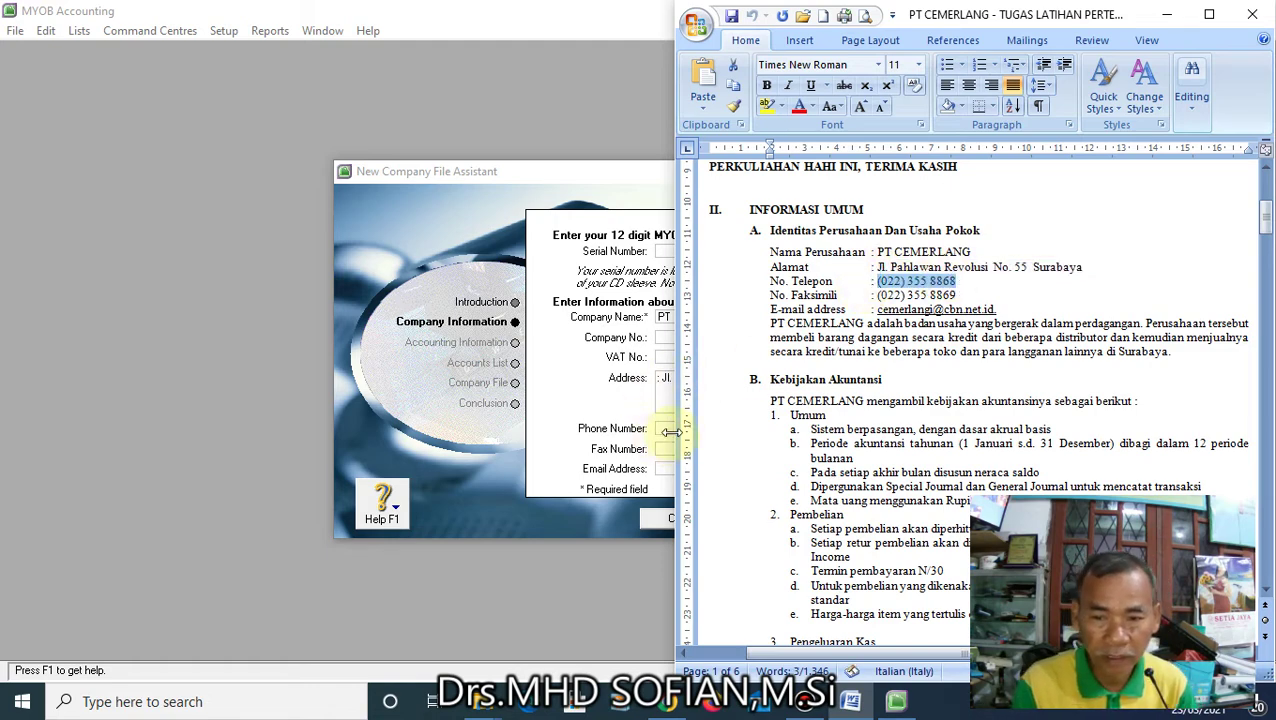
pyautogui.click(660, 430)
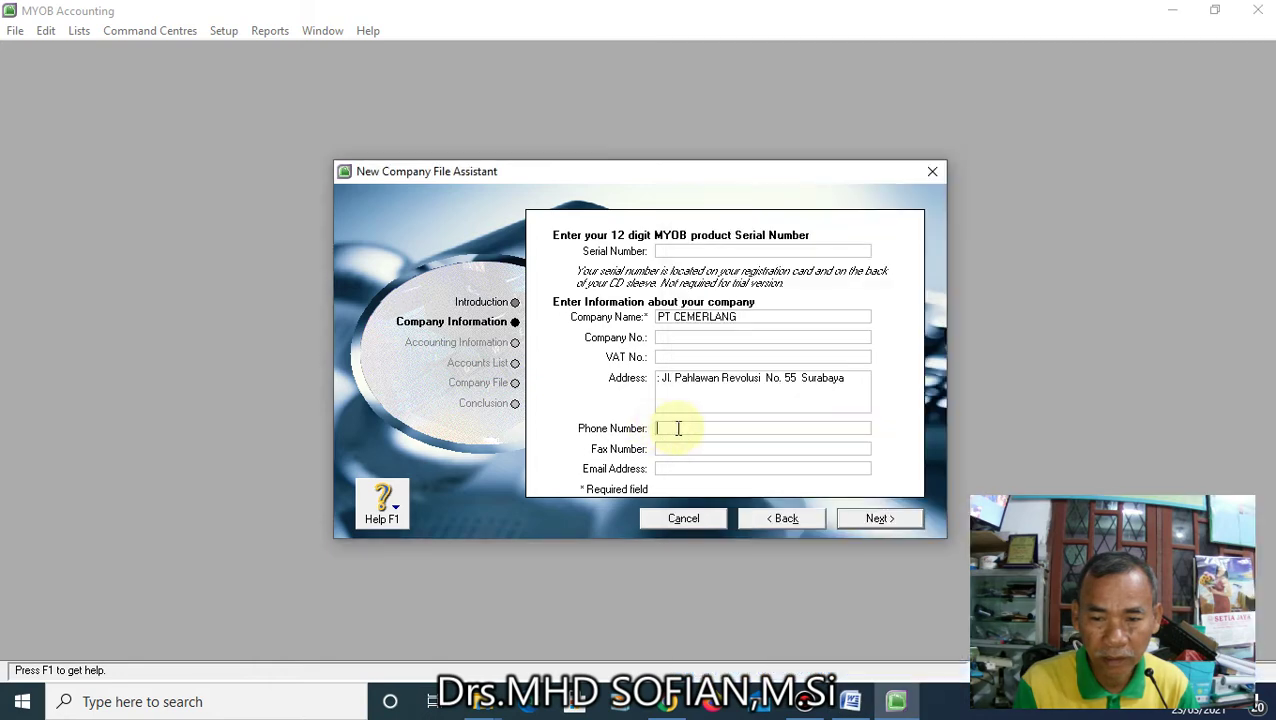
pyautogui.rightClick(678, 429)
pyautogui.click(724, 509)
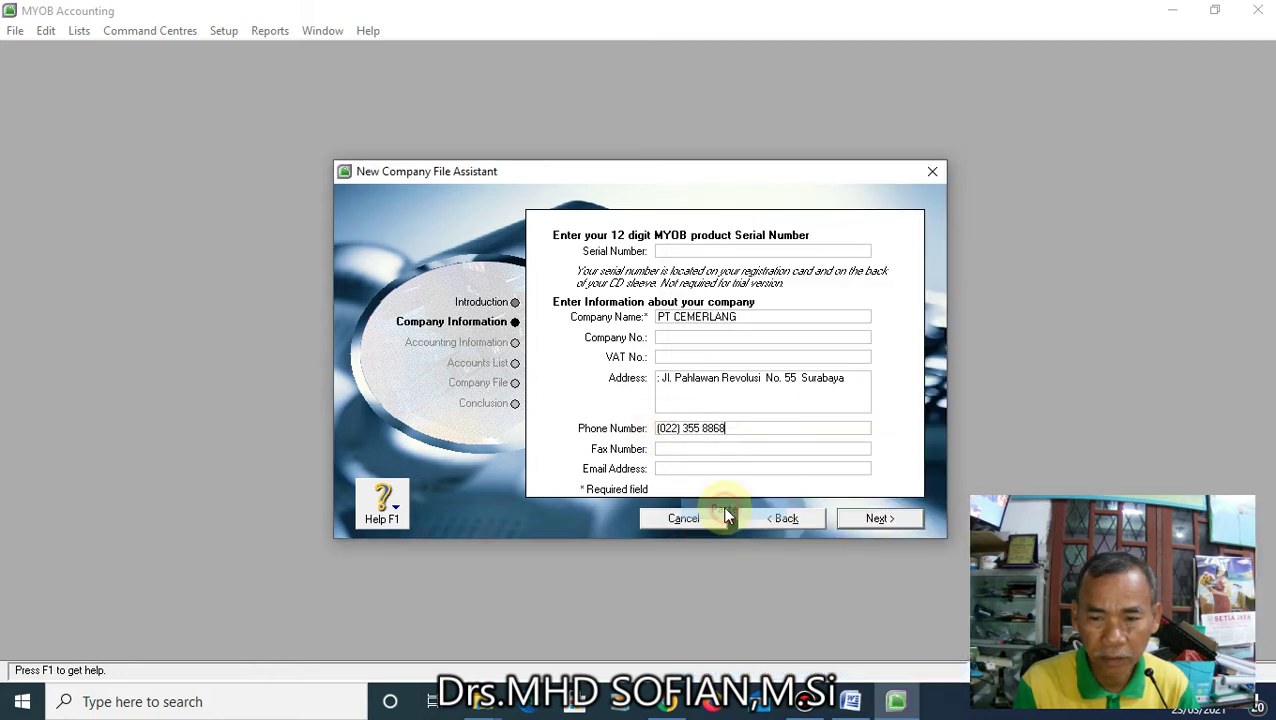
# Copy the company's fax number from the Word document into the fax number field and remove the leading colon and space
pyautogui.click(678, 449)
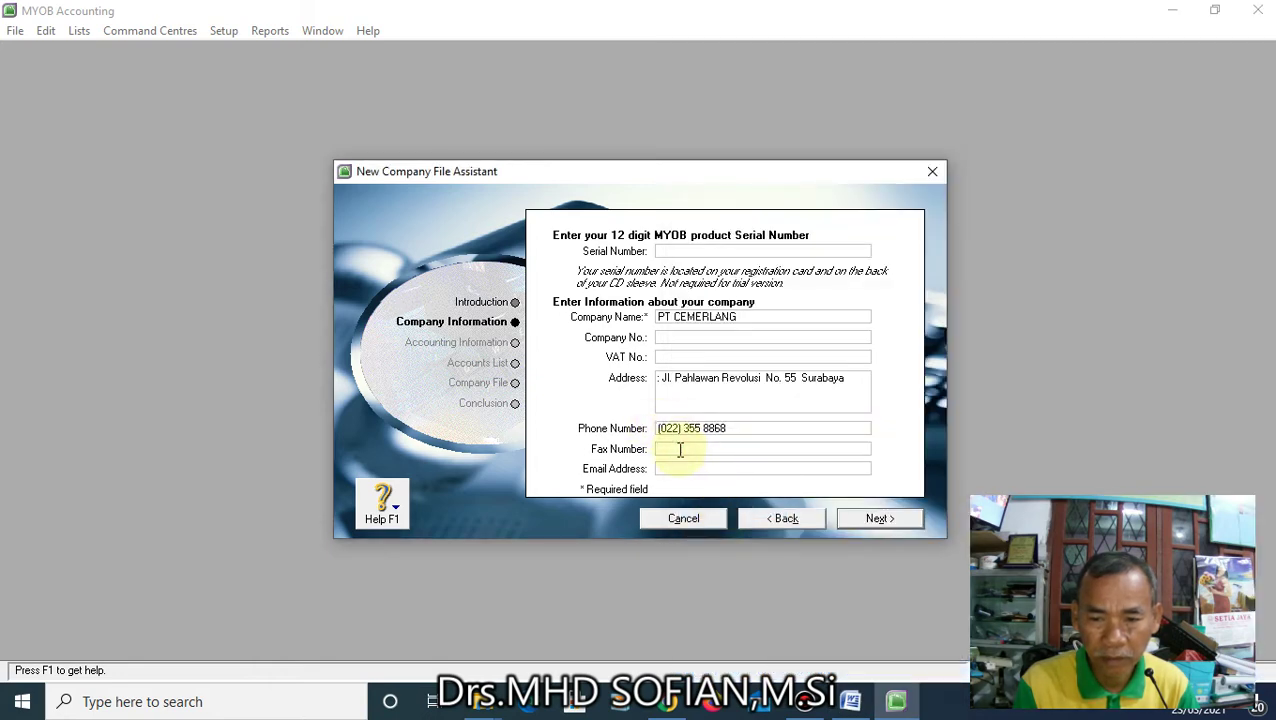
pyautogui.click(850, 702)
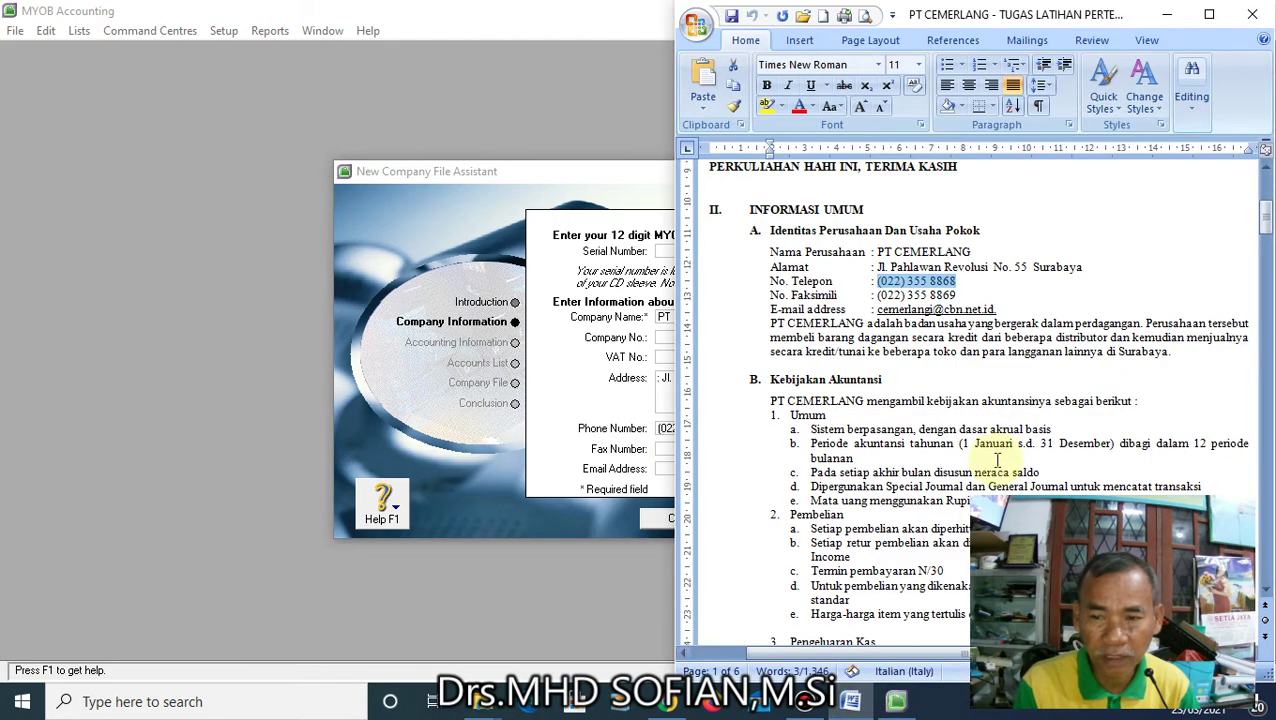
pyautogui.moveTo(872, 295); pyautogui.dragTo(957, 296)
pyautogui.hotkey('ctrl', 'c')
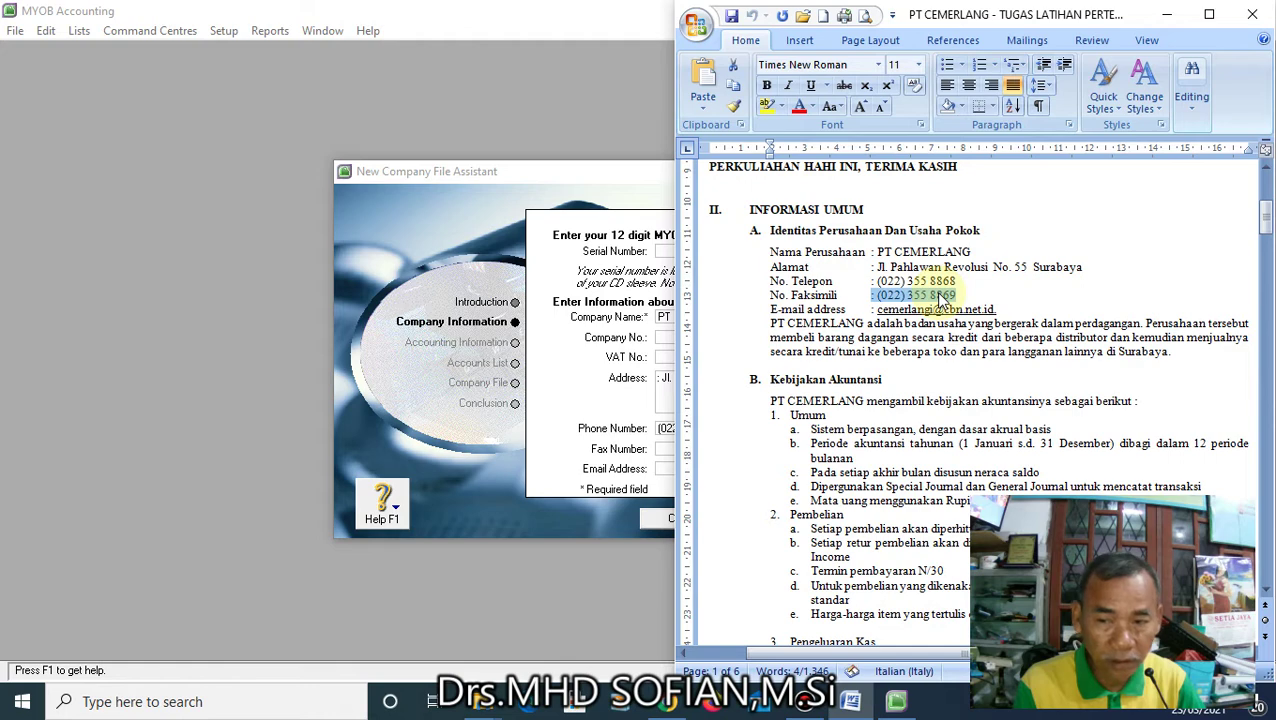
pyautogui.click(896, 702)
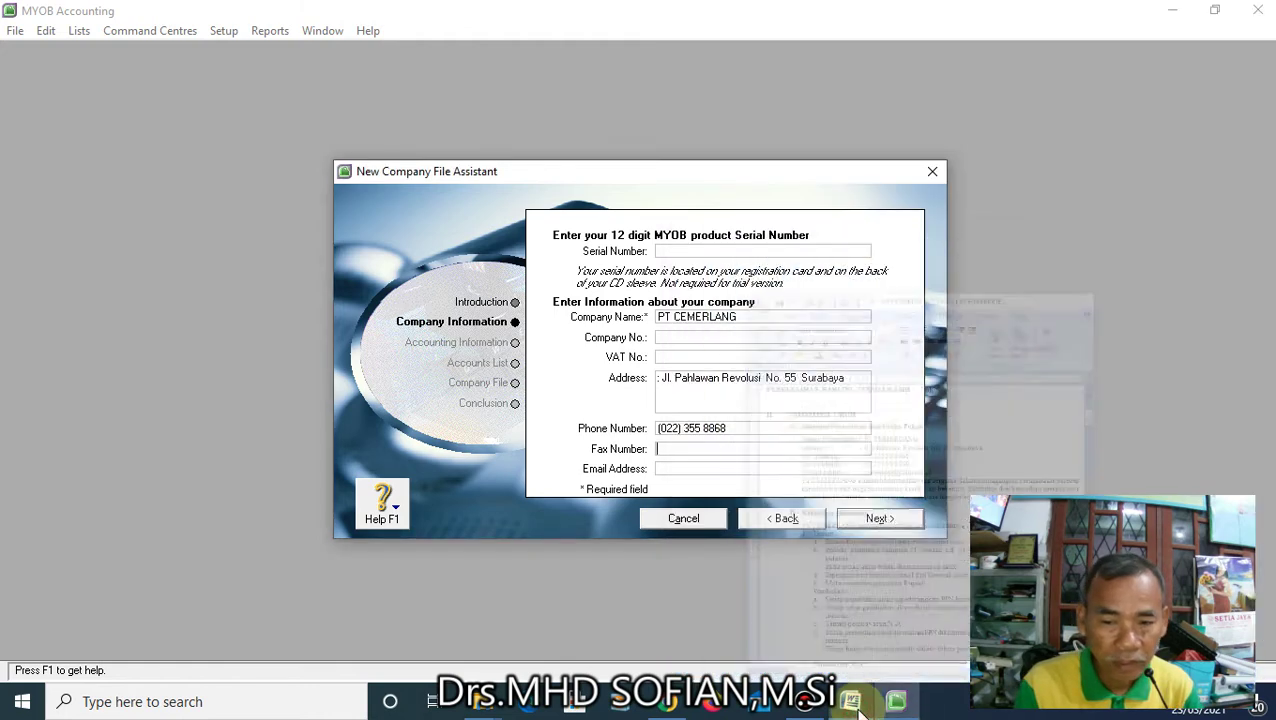
pyautogui.rightClick(691, 450)
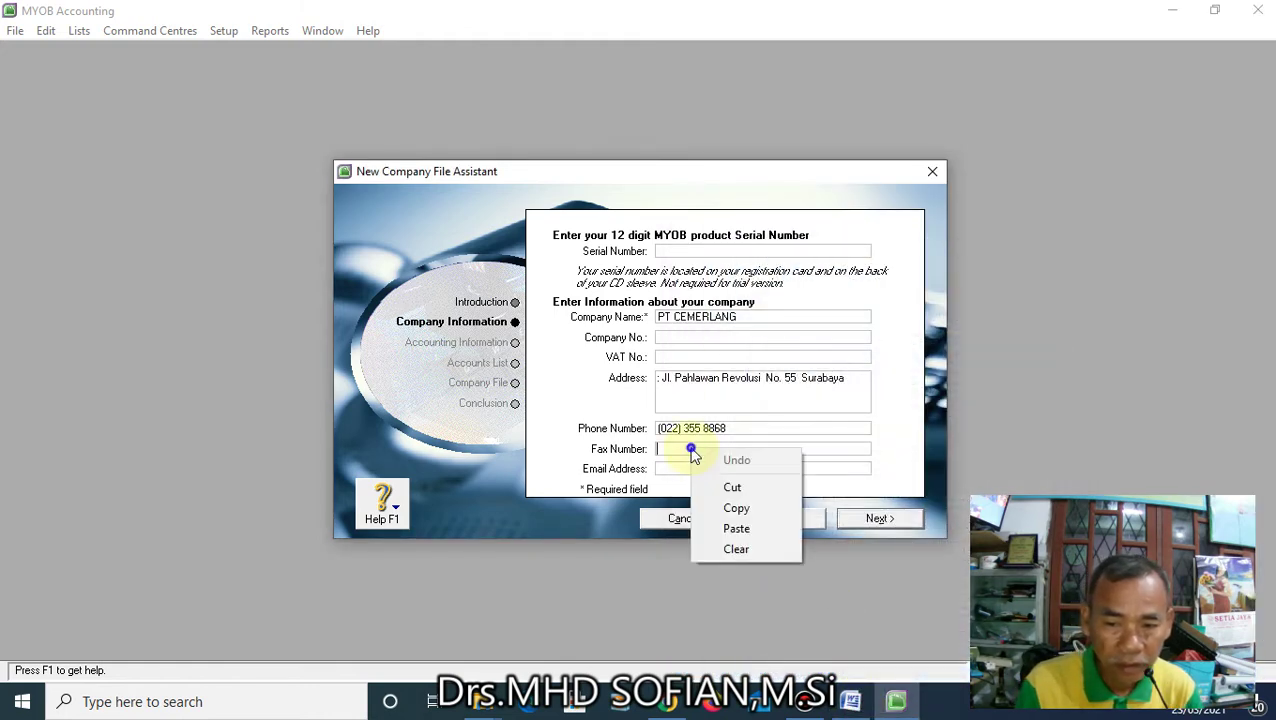
pyautogui.click(736, 528)
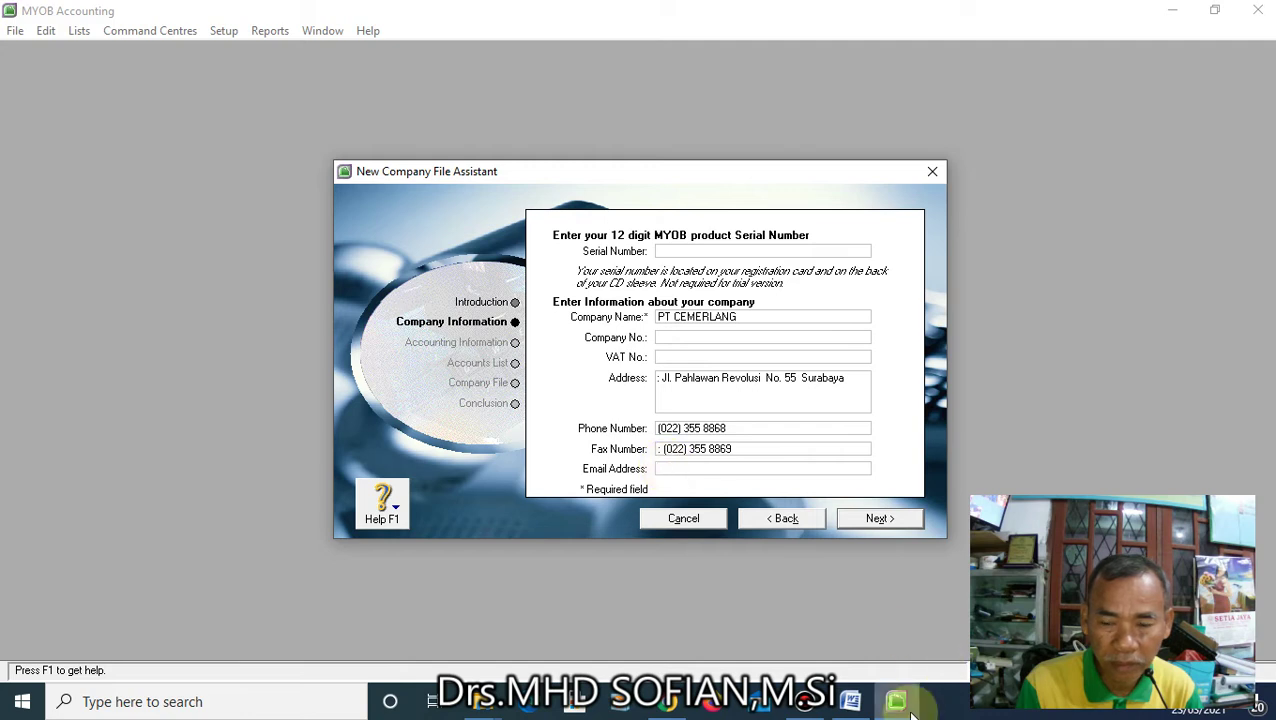
pyautogui.click(663, 450)
pyautogui.click(664, 450)
pyautogui.press('BackSpace')
pyautogui.press('BackSpace')
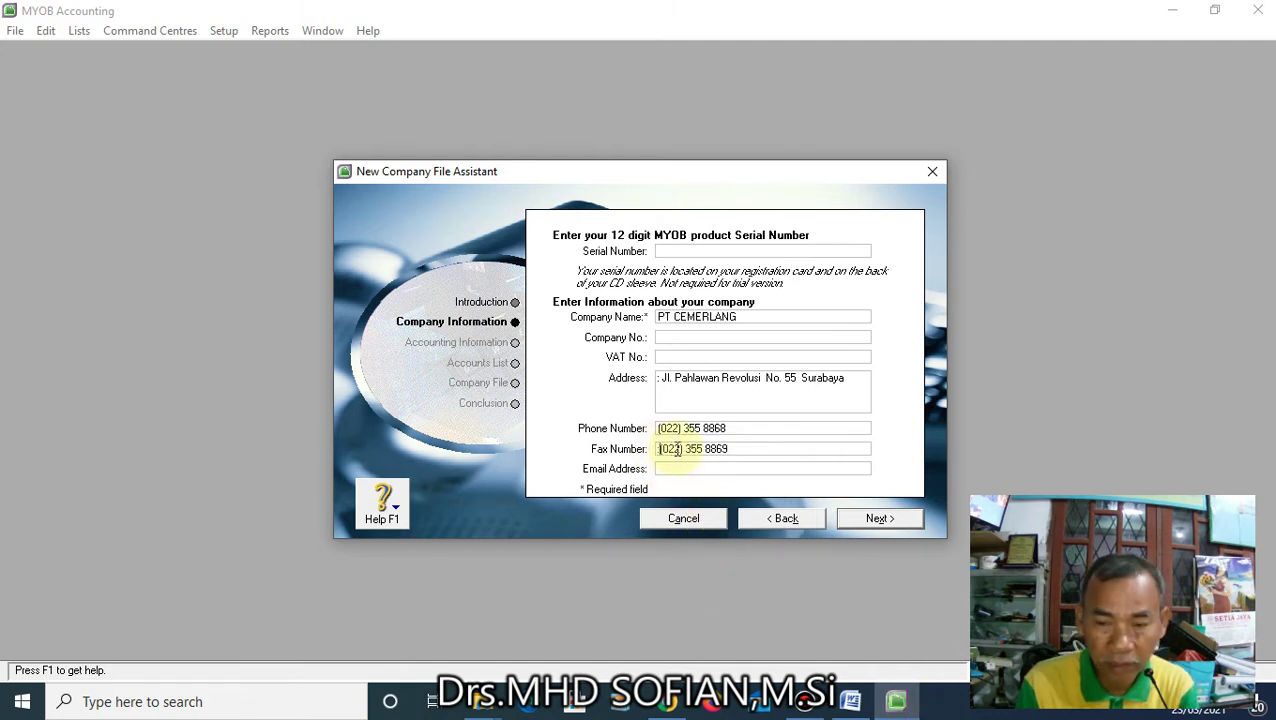
# Copy the company's e-mail address from the Word document into the email field and continue to the accounting information
pyautogui.click(851, 701)
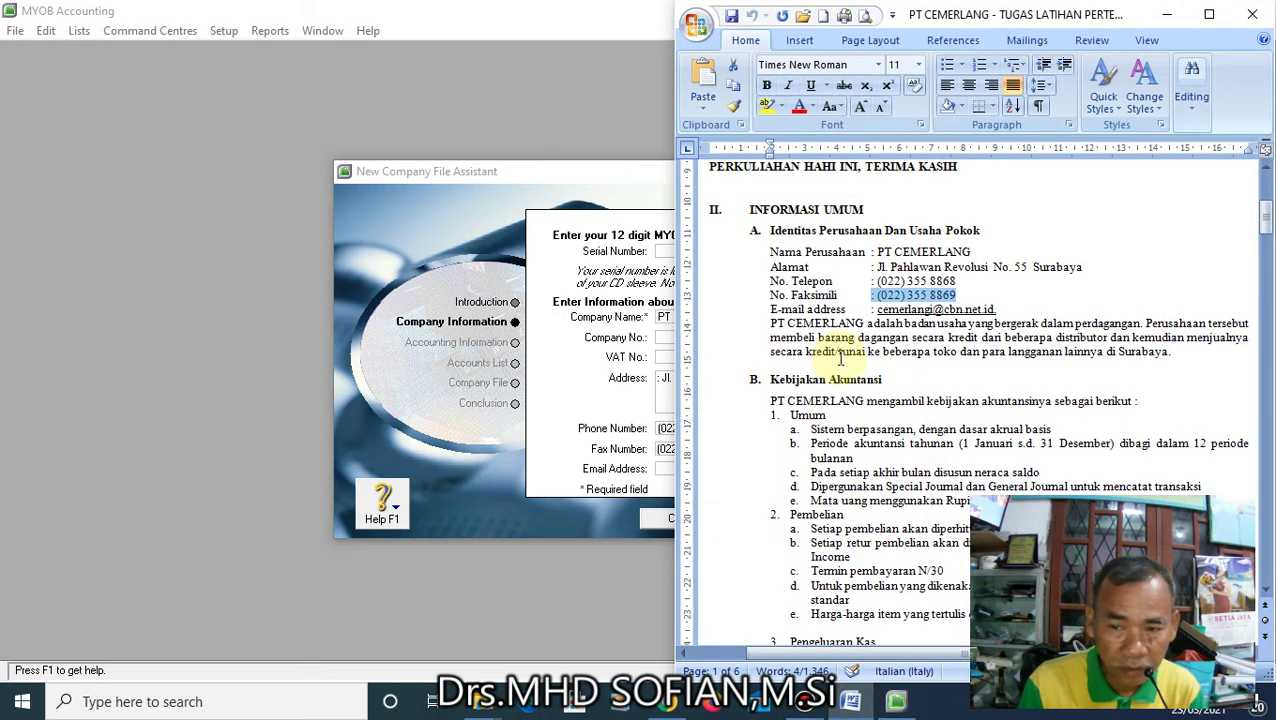
pyautogui.moveTo(877, 309); pyautogui.dragTo(1000, 313)
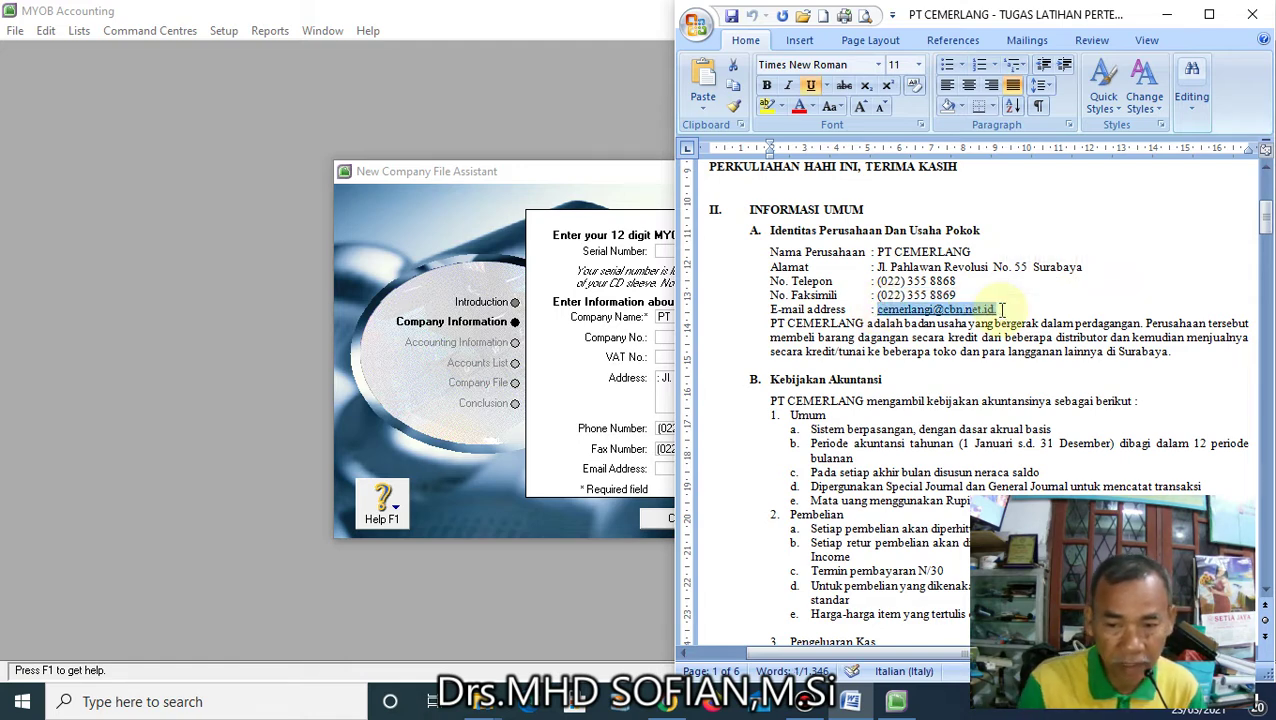
pyautogui.click(666, 470)
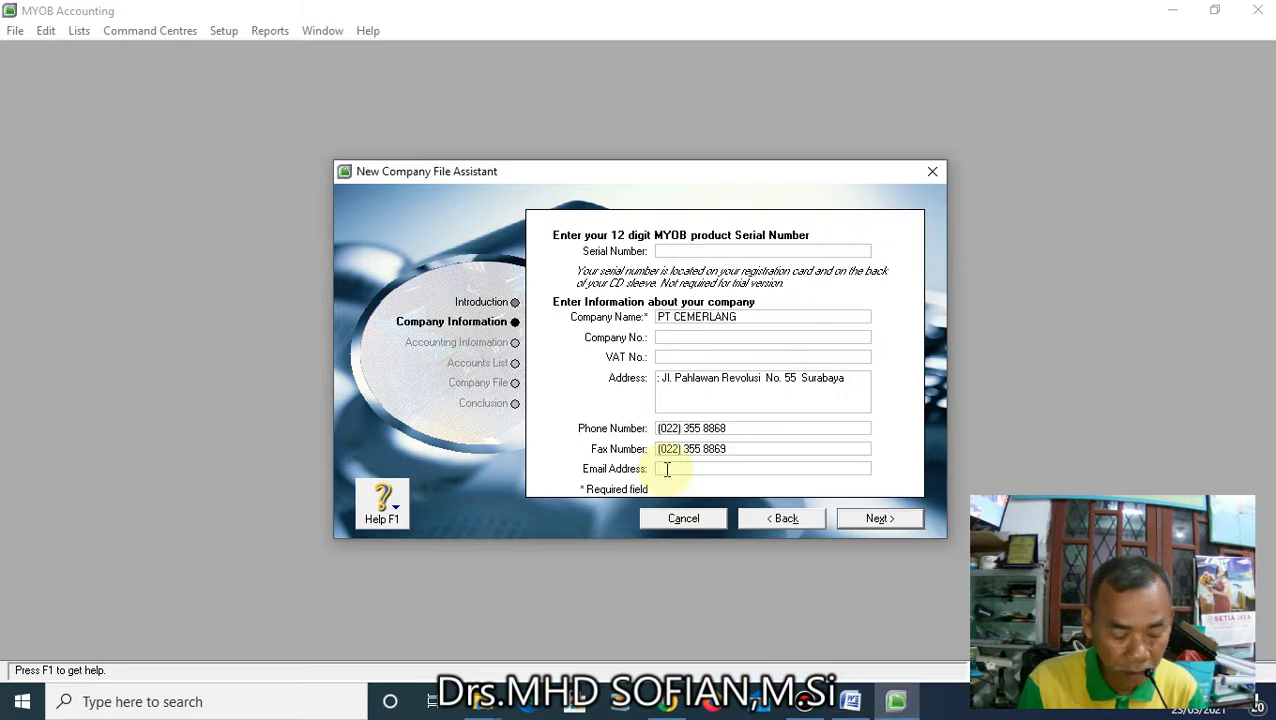
pyautogui.rightClick(666, 470)
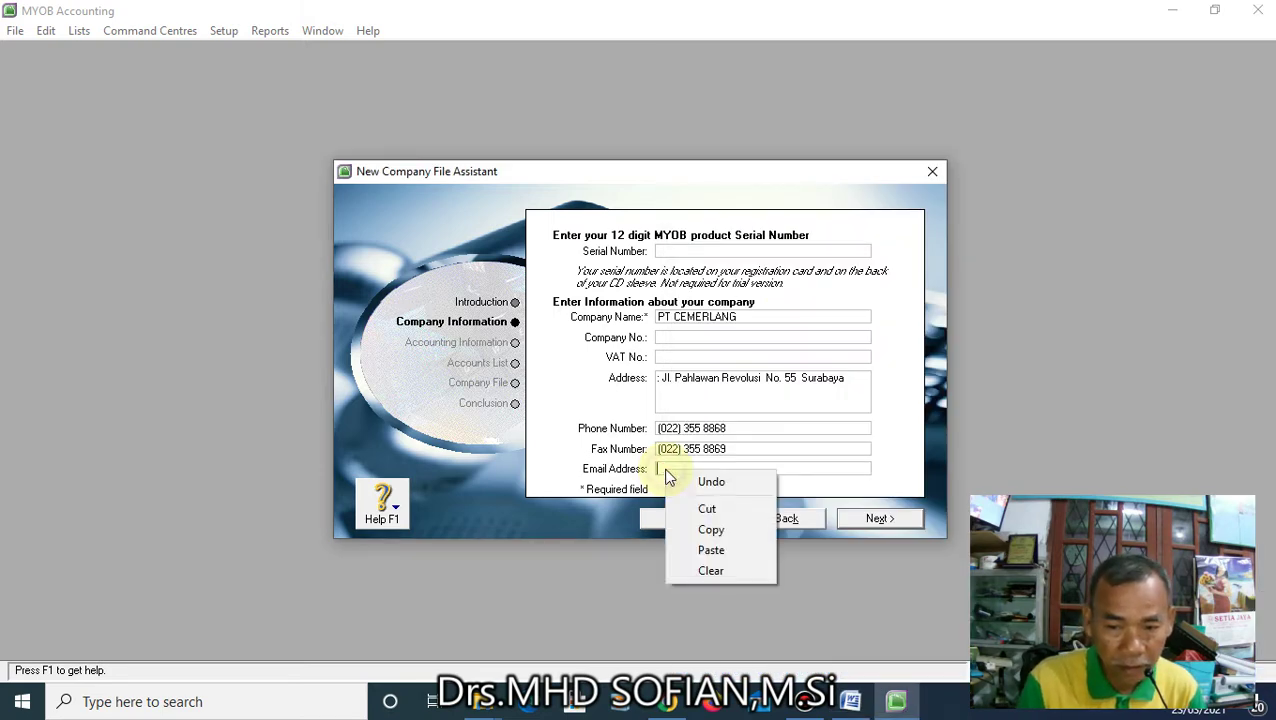
pyautogui.click(714, 551)
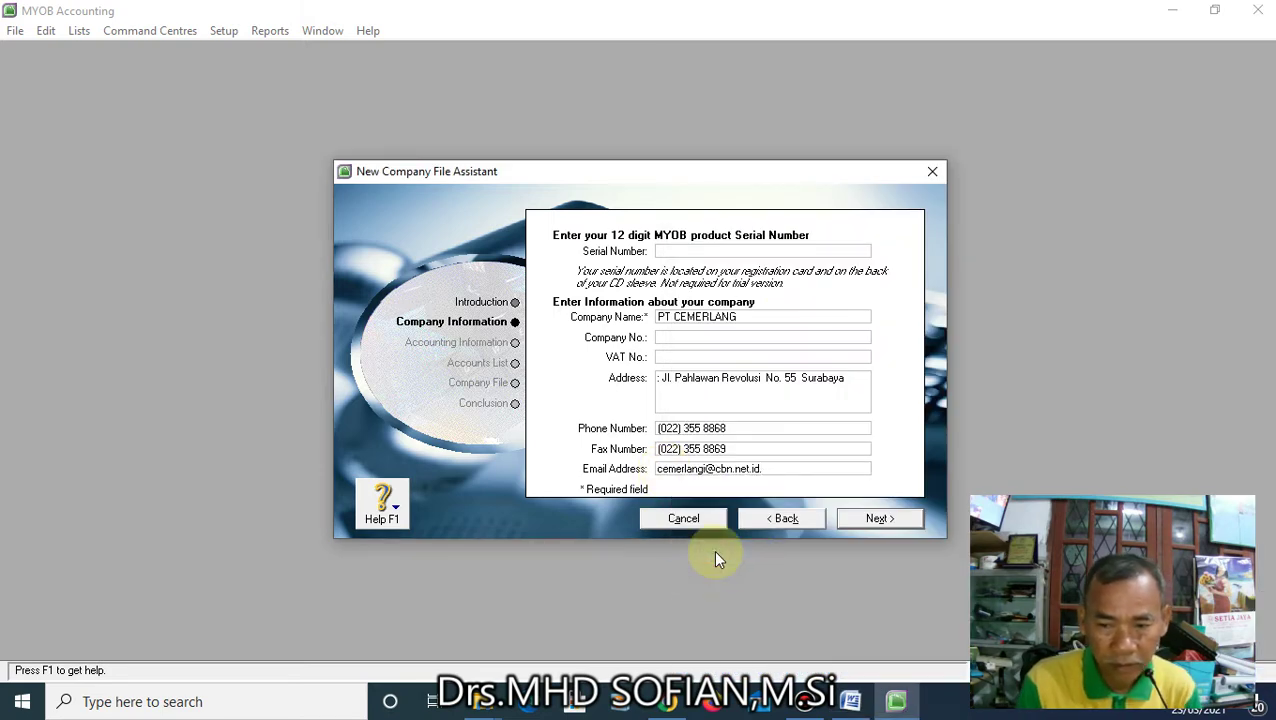
pyautogui.click(877, 519)
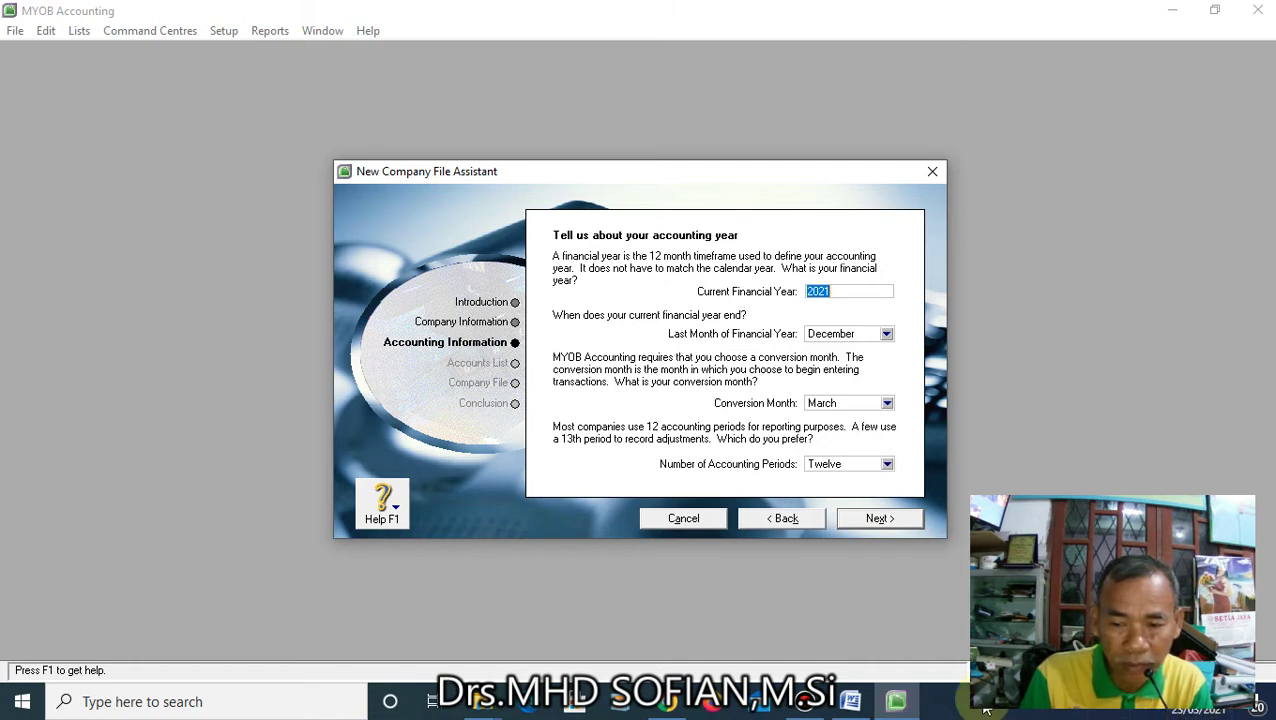
# Look up the trial balance year in the Word document and set the current financial year to 2011
pyautogui.click(849, 703)
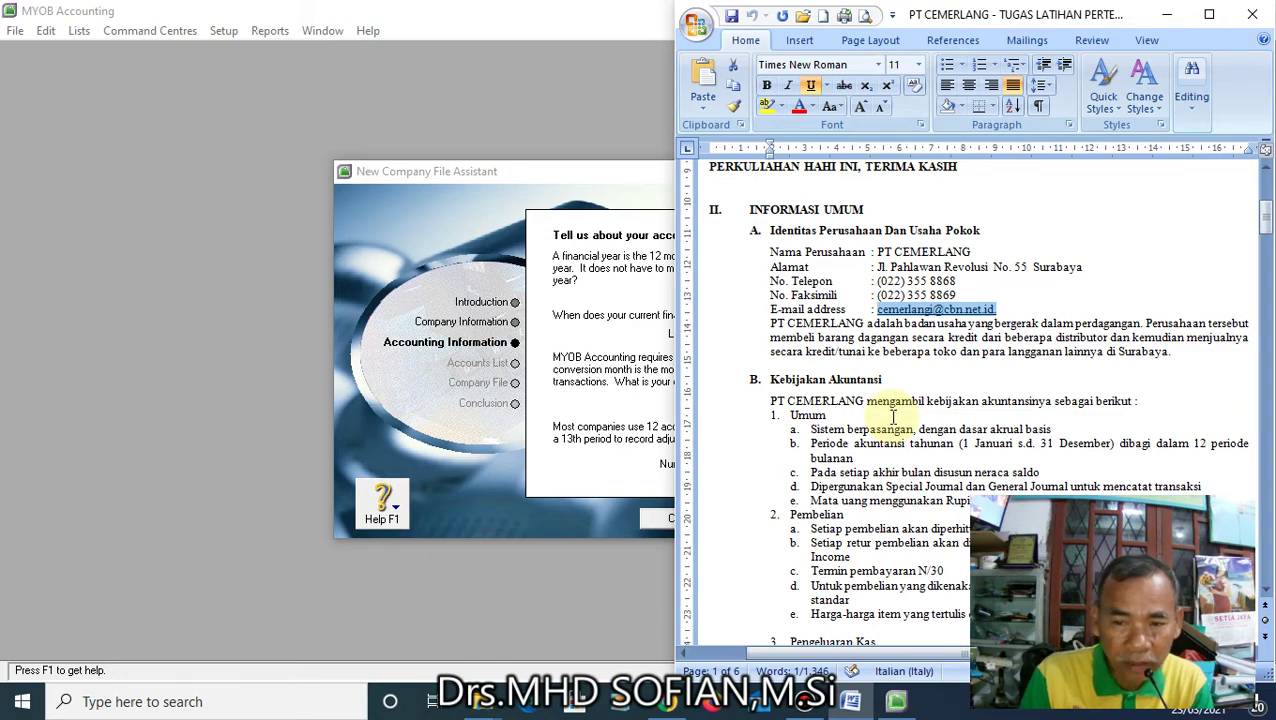
pyautogui.scroll(-12, 895, 416)
pyautogui.scroll(-20, 899, 414)
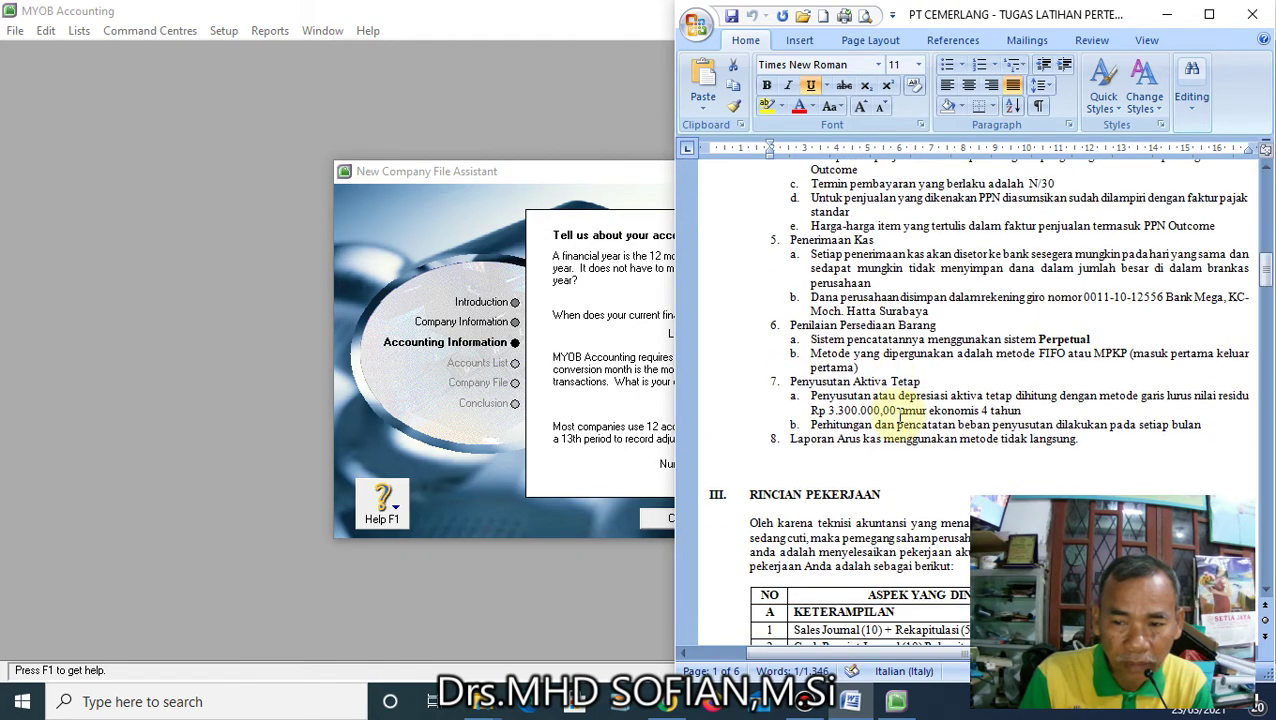
pyautogui.scroll(-20, 899, 414)
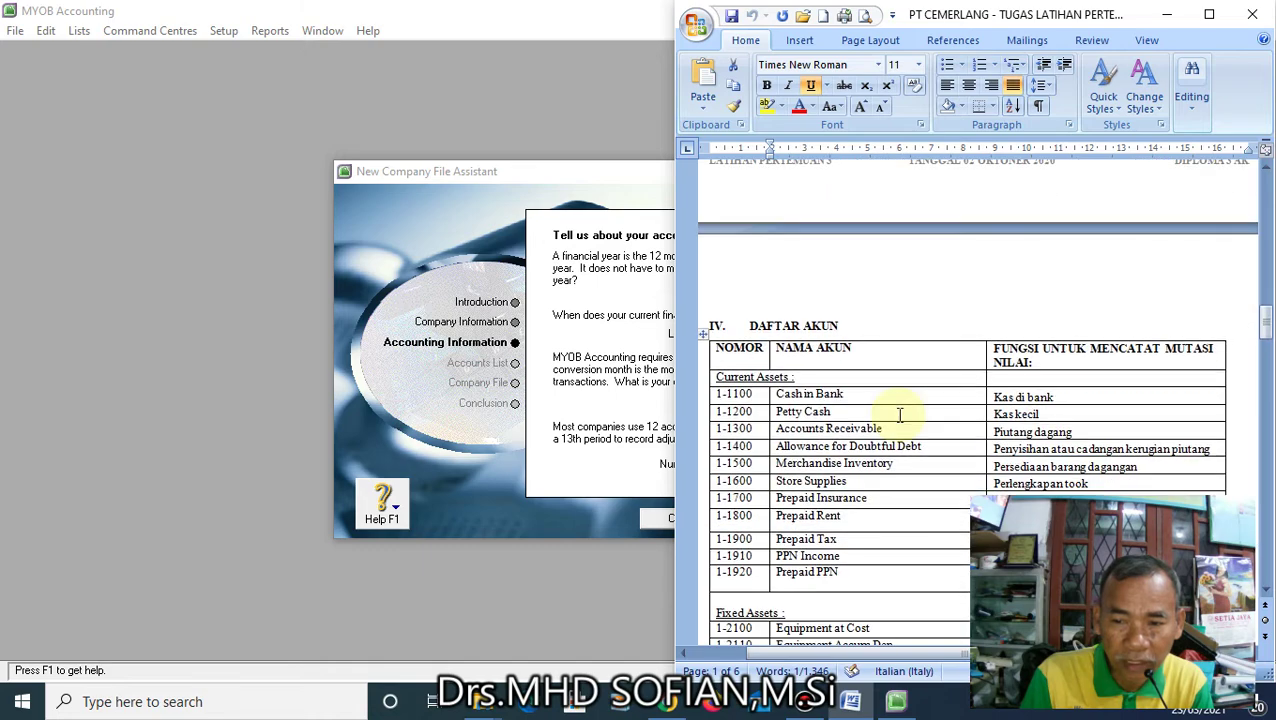
pyautogui.scroll(-12, 899, 414)
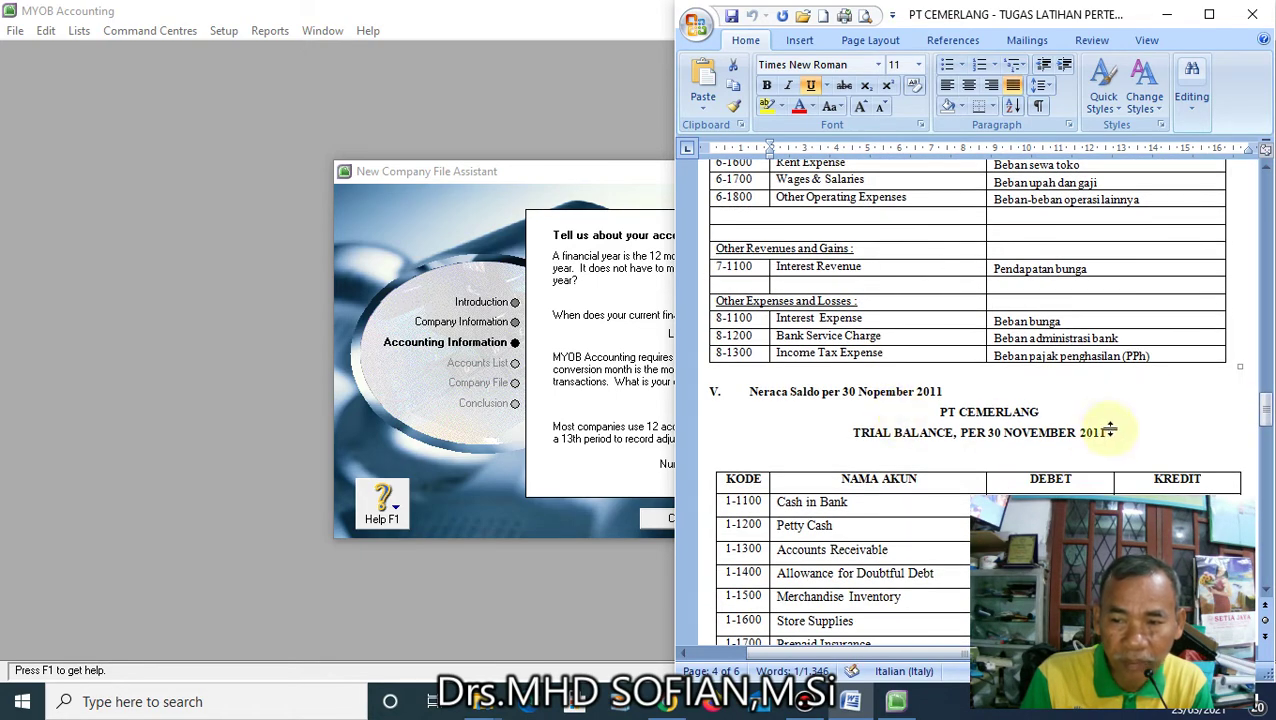
pyautogui.click(610, 374)
pyautogui.write('2011')
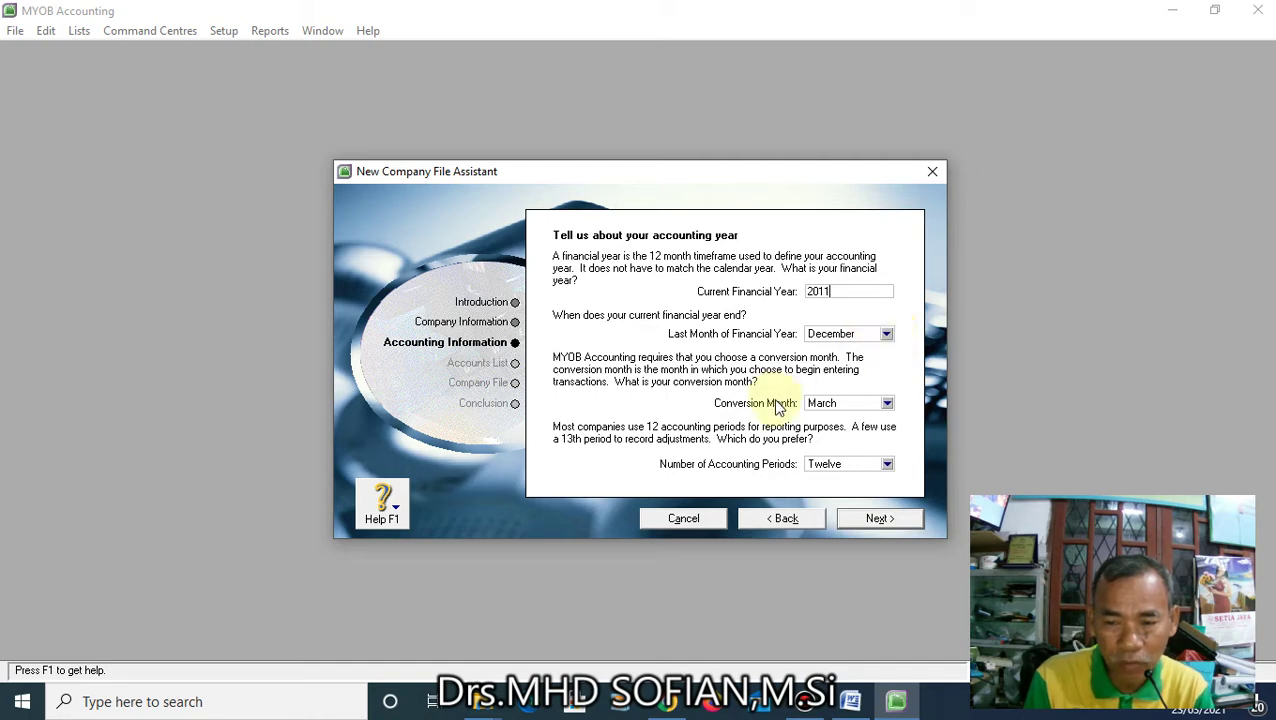
# Review the trial balance, customer and supplier lists and merchandise inventory in the Word assignment, then return to the company file assistant
pyautogui.click(851, 704)
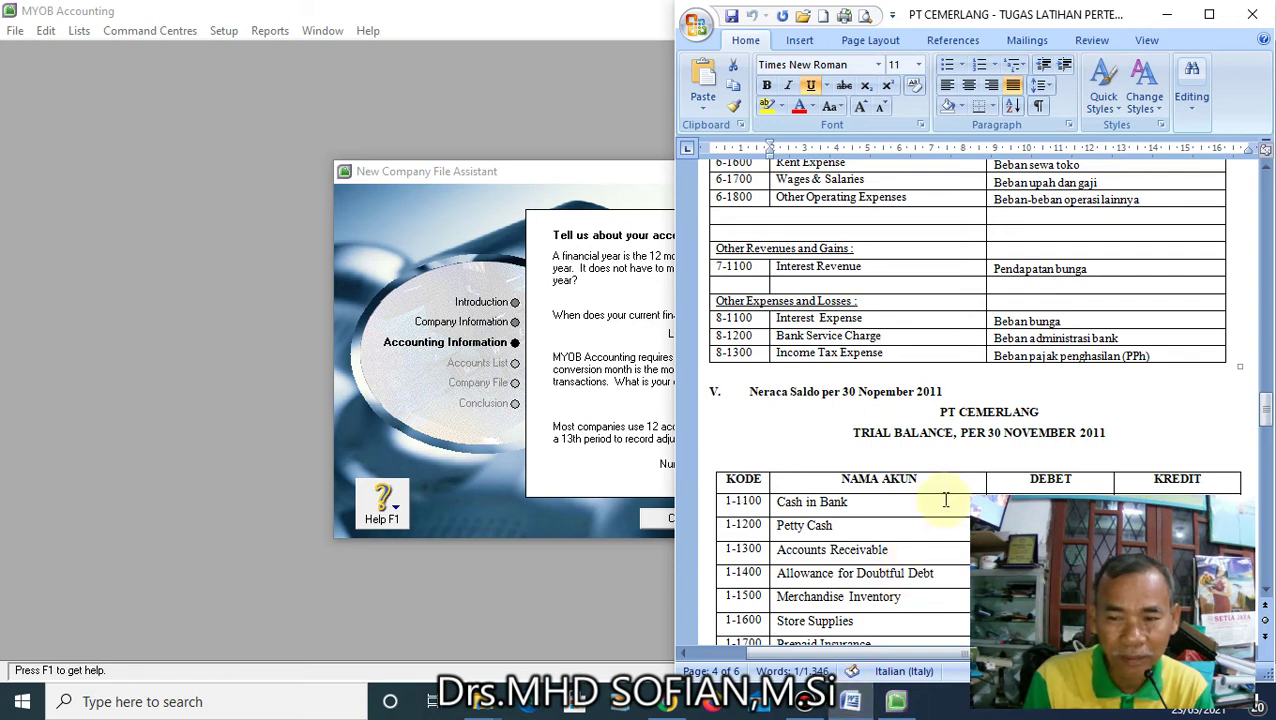
pyautogui.scroll(-1, 978, 461)
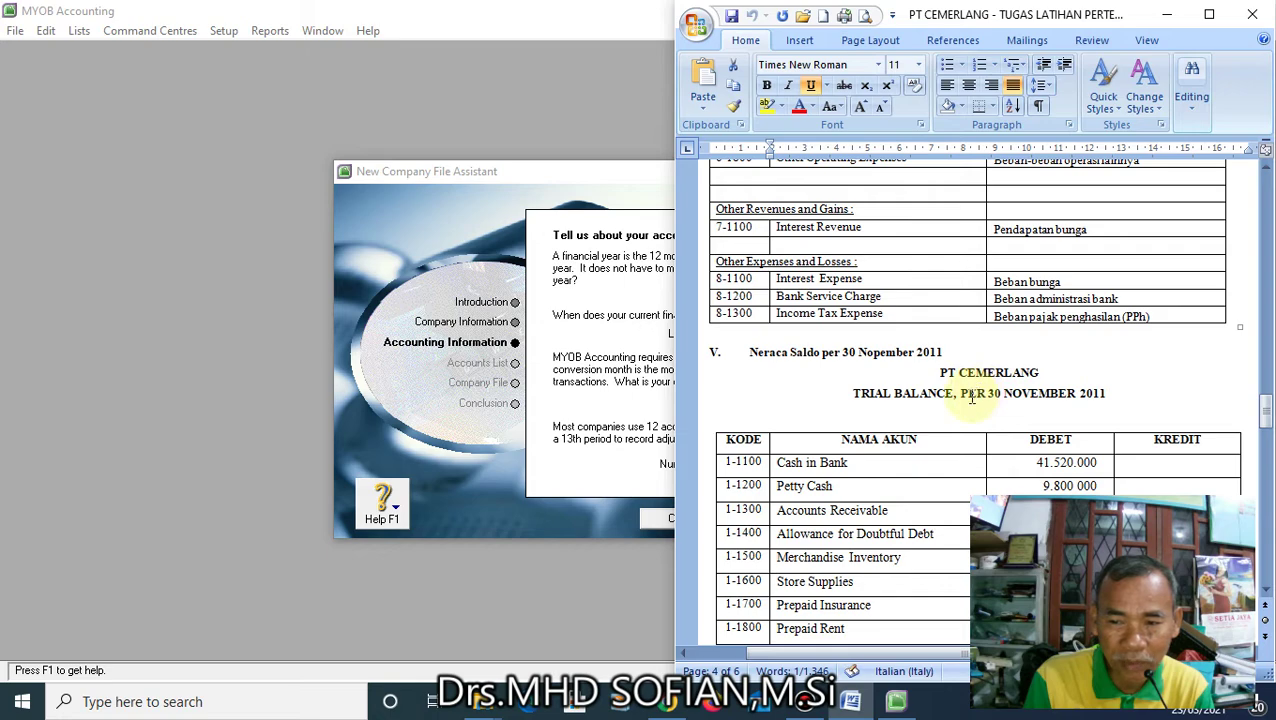
pyautogui.scroll(-10, 971, 397)
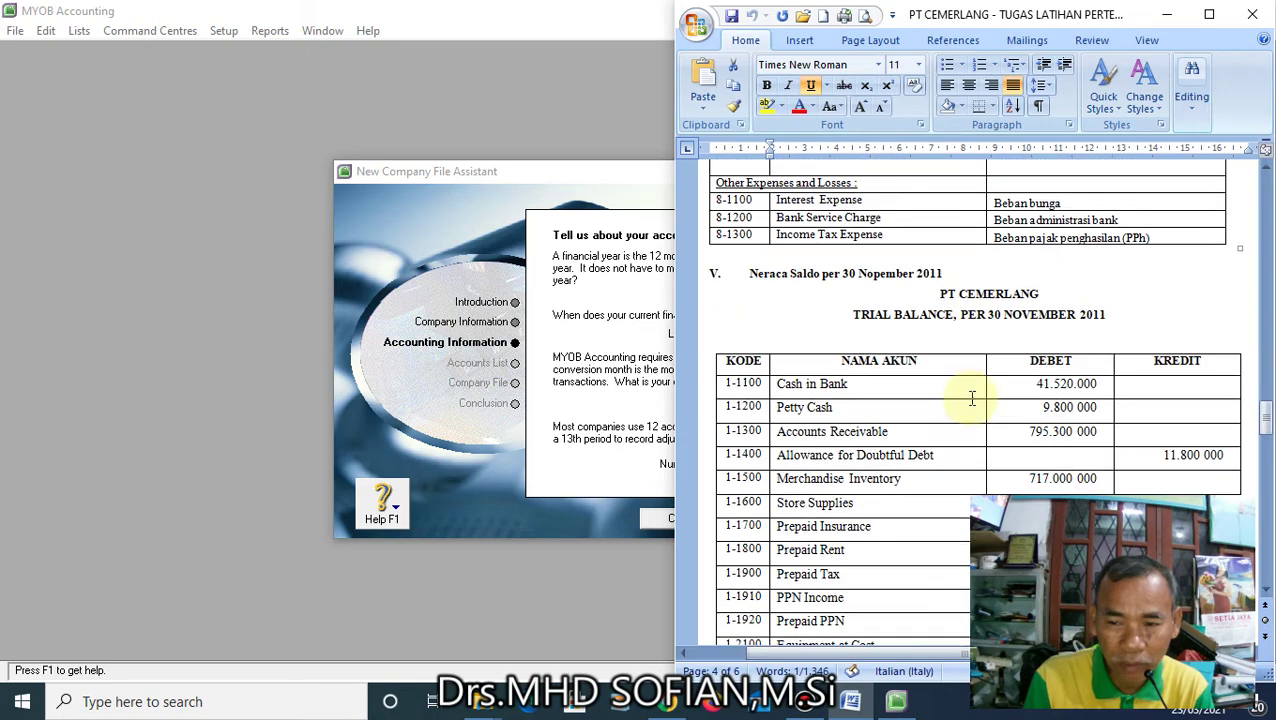
pyautogui.scroll(-15, 966, 401)
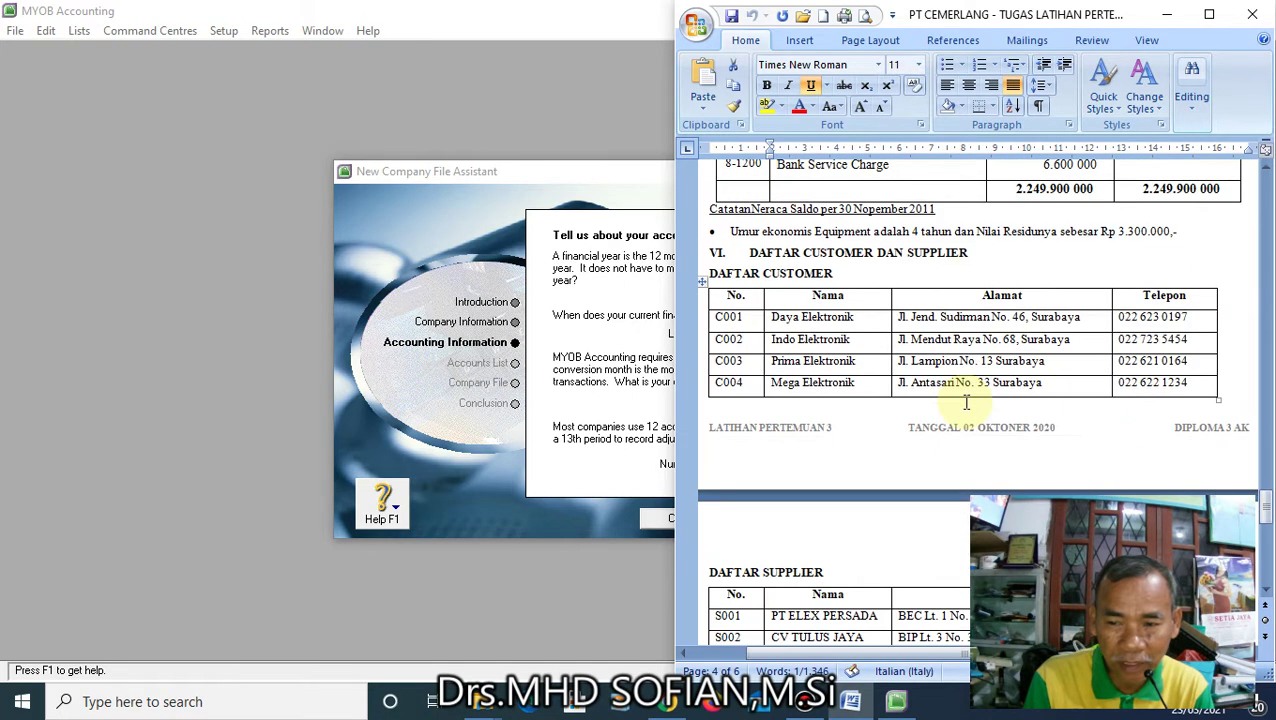
pyautogui.scroll(-10, 966, 401)
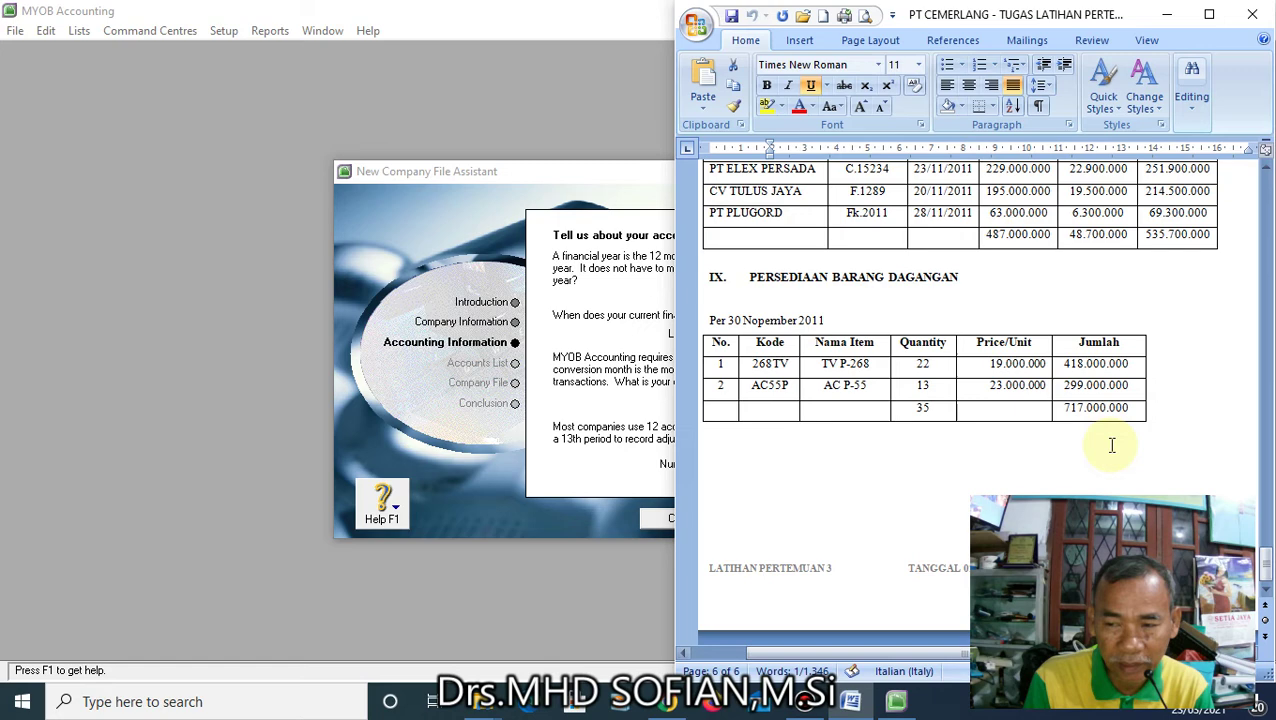
pyautogui.moveTo(1263, 562); pyautogui.dragTo(1266, 513)
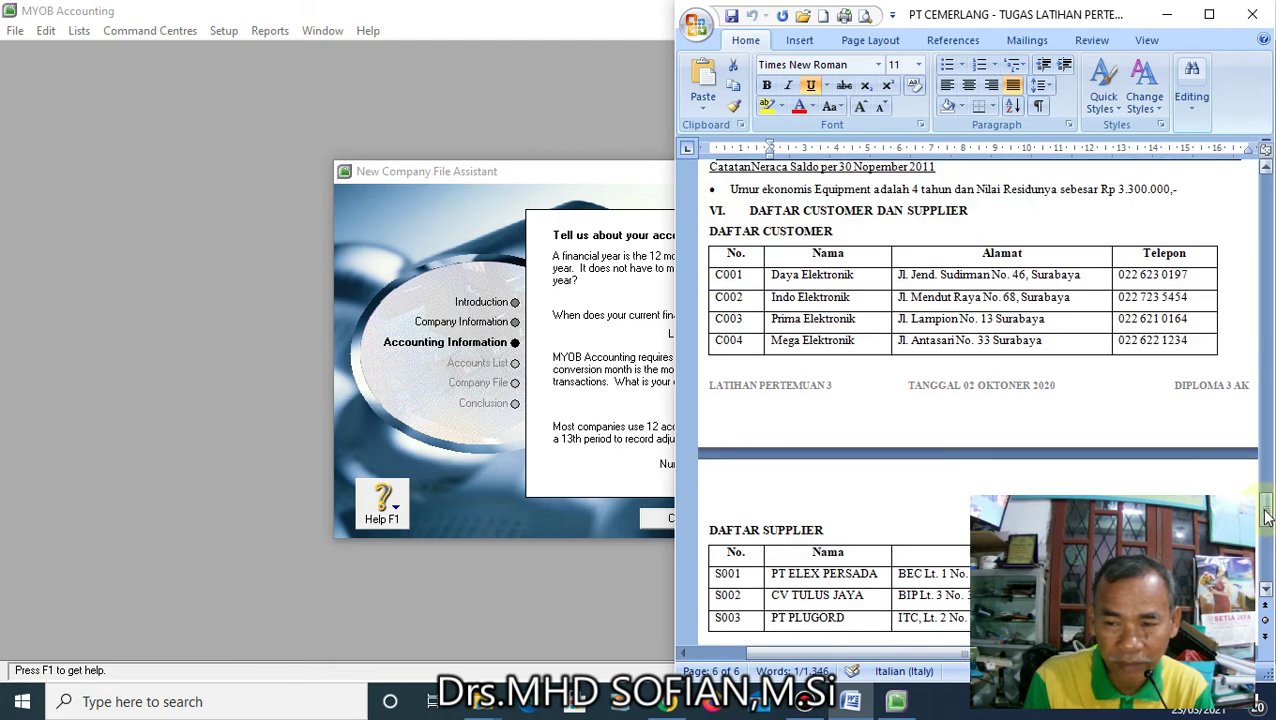
pyautogui.click(603, 405)
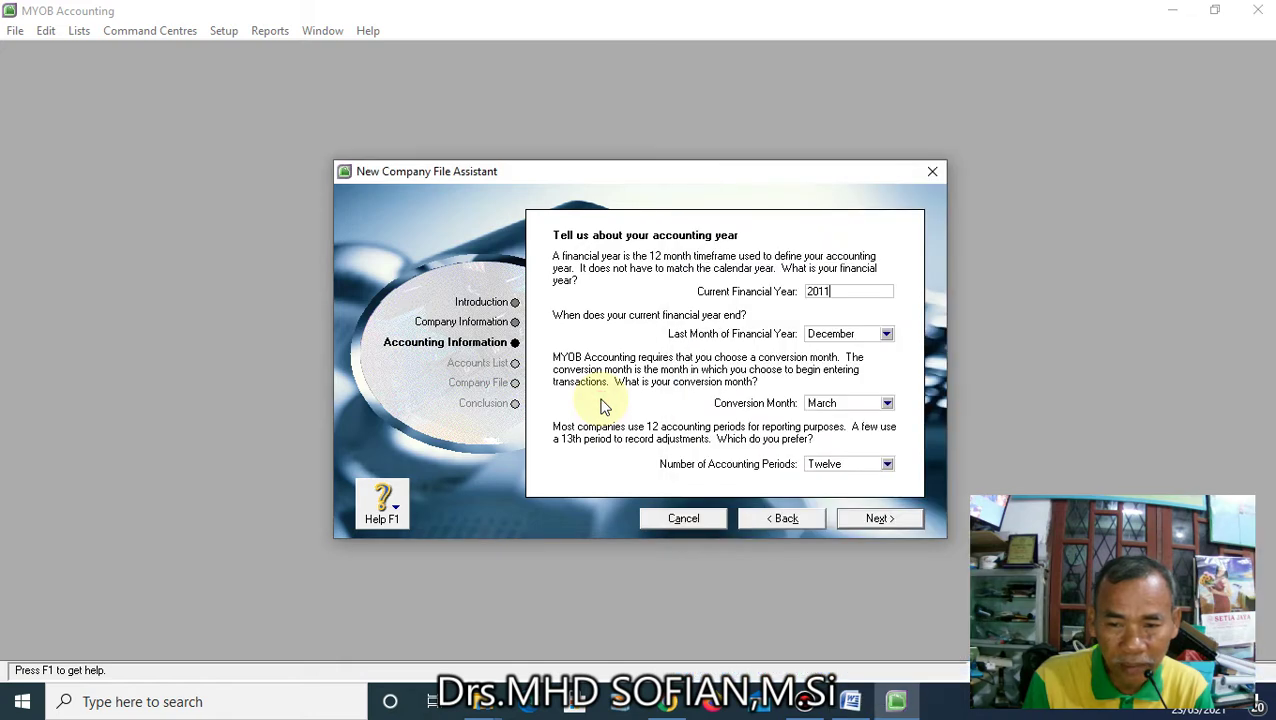
# Set the number of accounting periods to Thirteen and continue to the accounting information summary
pyautogui.click(887, 466)
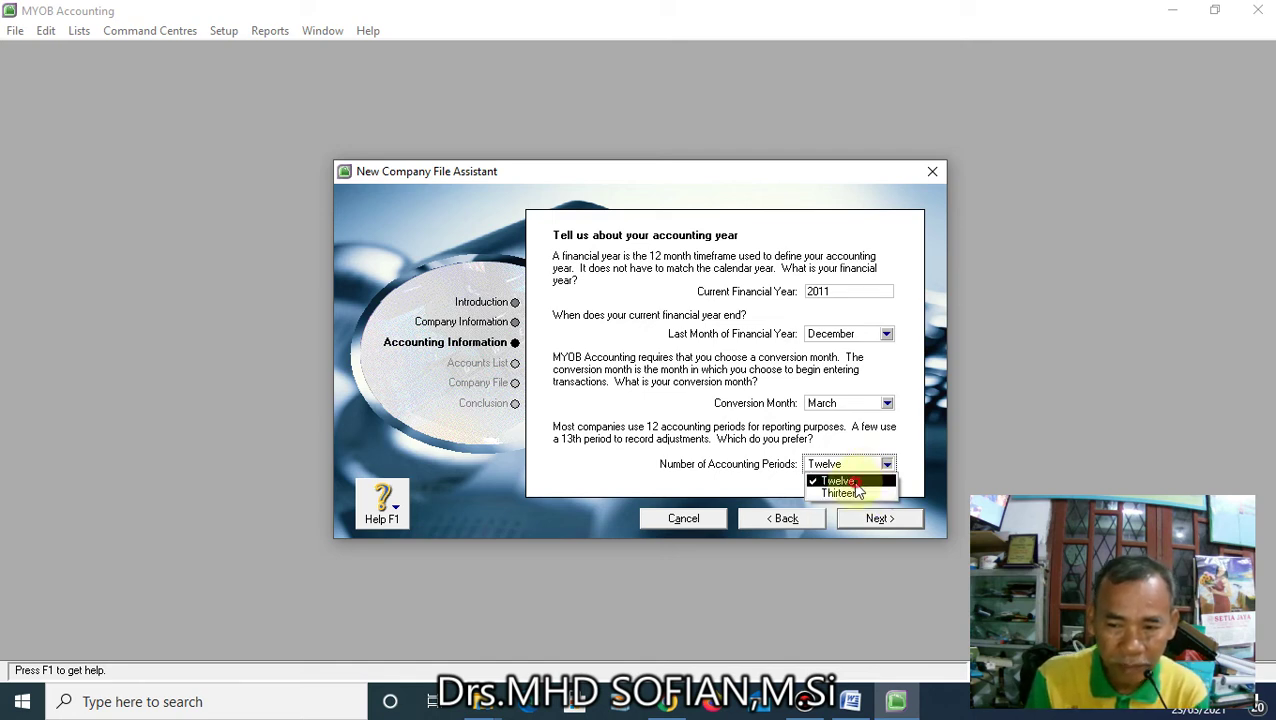
pyautogui.click(840, 481)
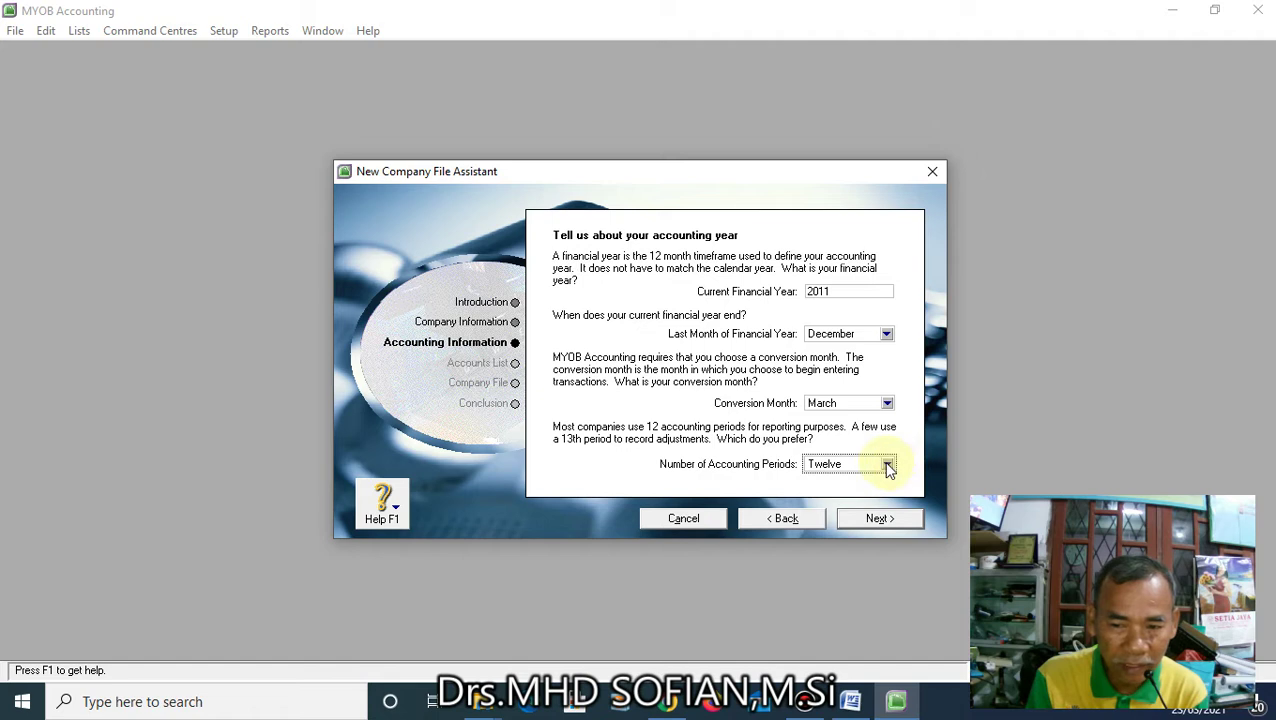
pyautogui.click(888, 466)
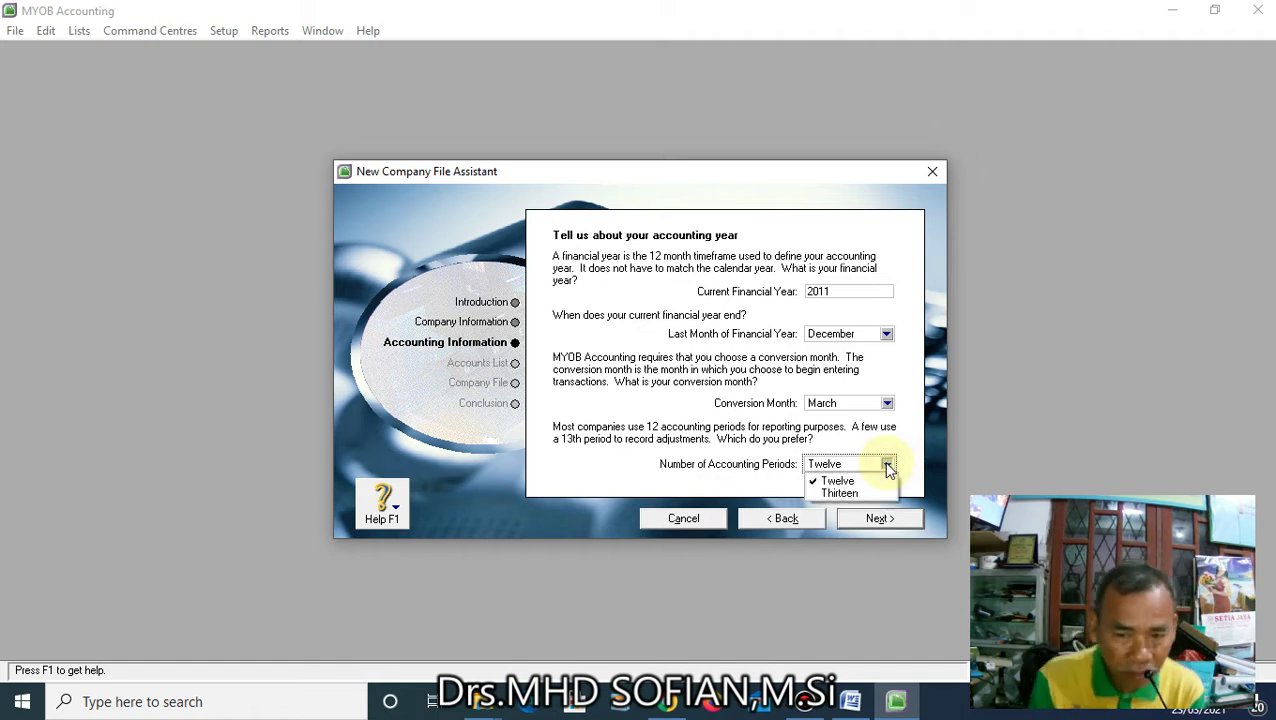
pyautogui.click(839, 493)
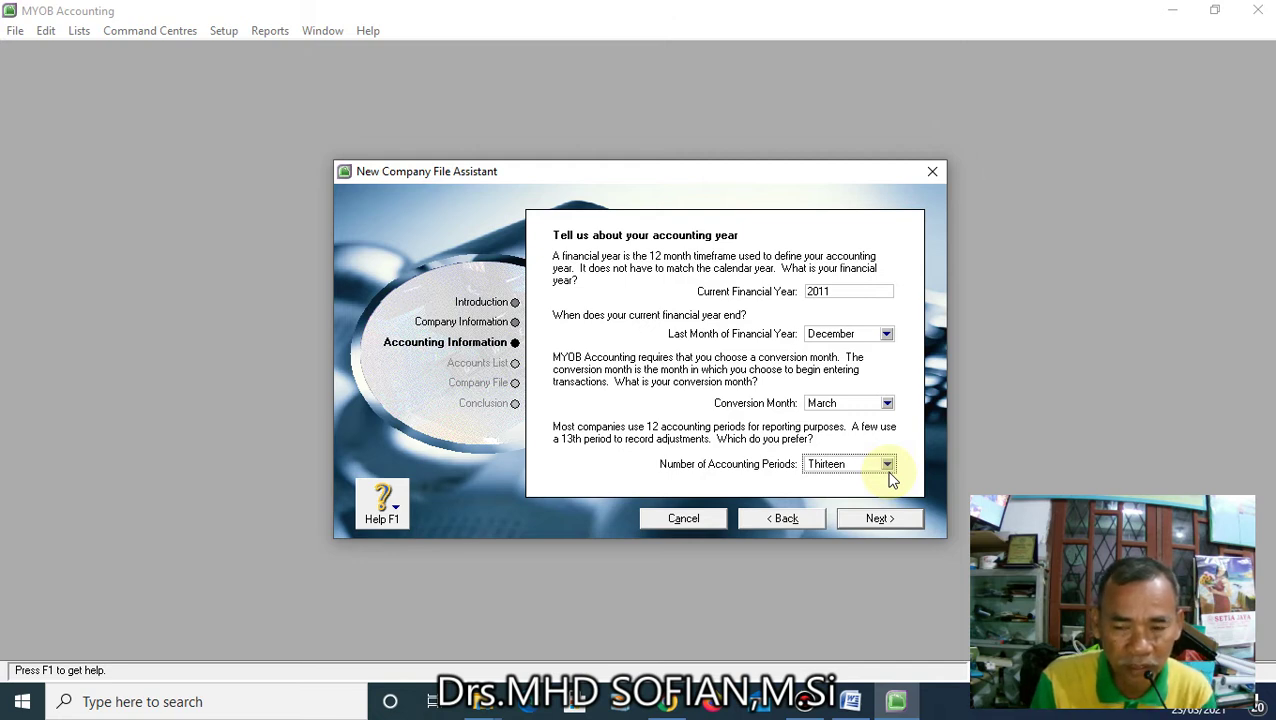
pyautogui.click(887, 466)
pyautogui.click(838, 494)
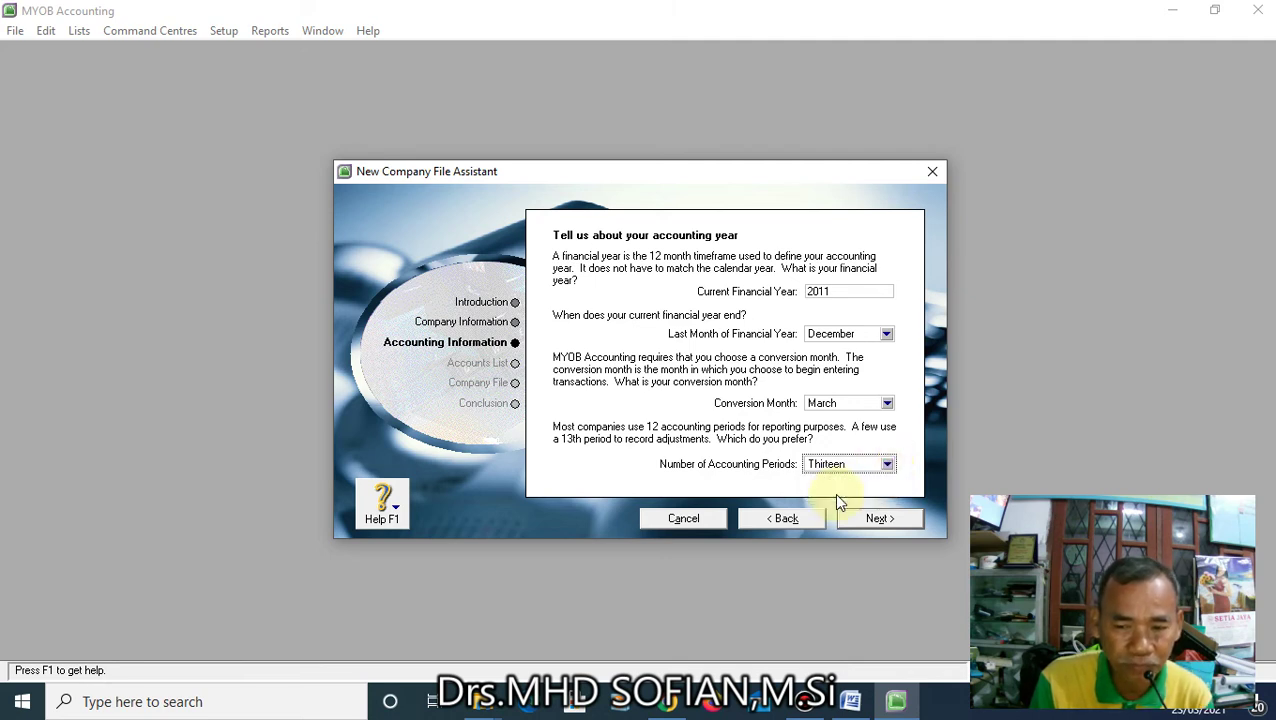
pyautogui.click(877, 520)
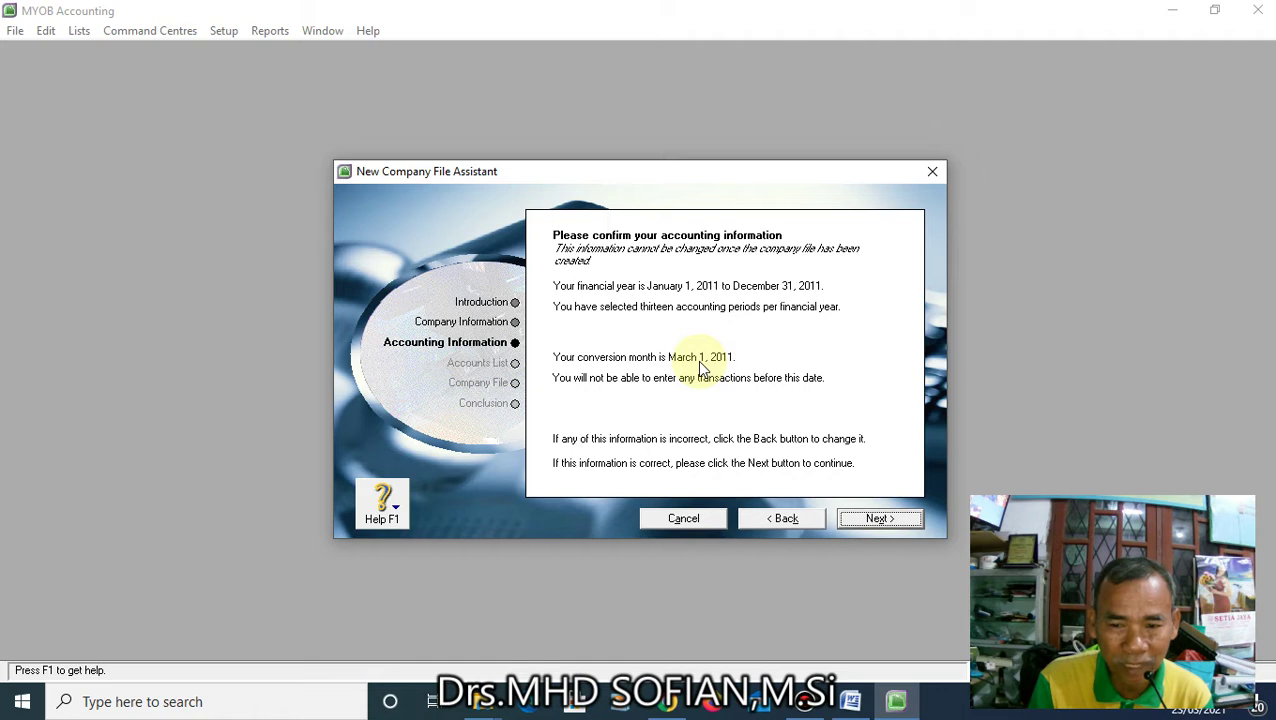
# Return to the accounting year settings, change the conversion month to December and continue to the summary
pyautogui.click(783, 519)
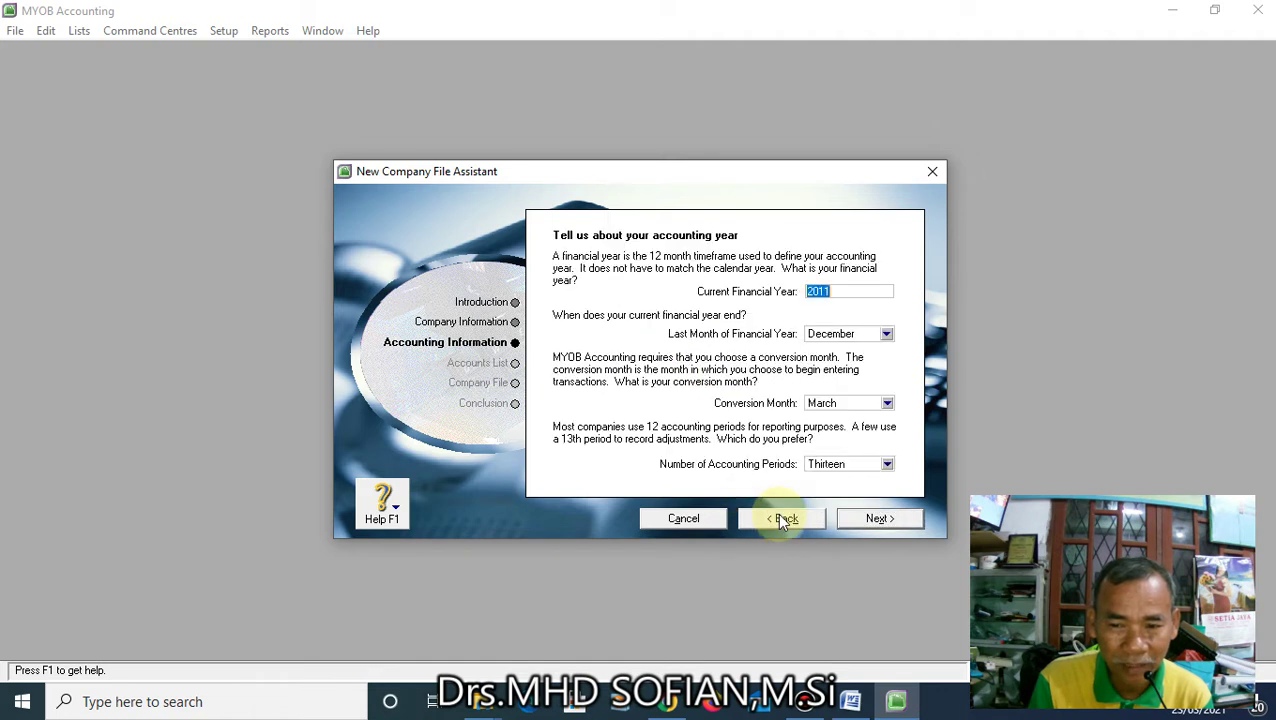
pyautogui.click(887, 403)
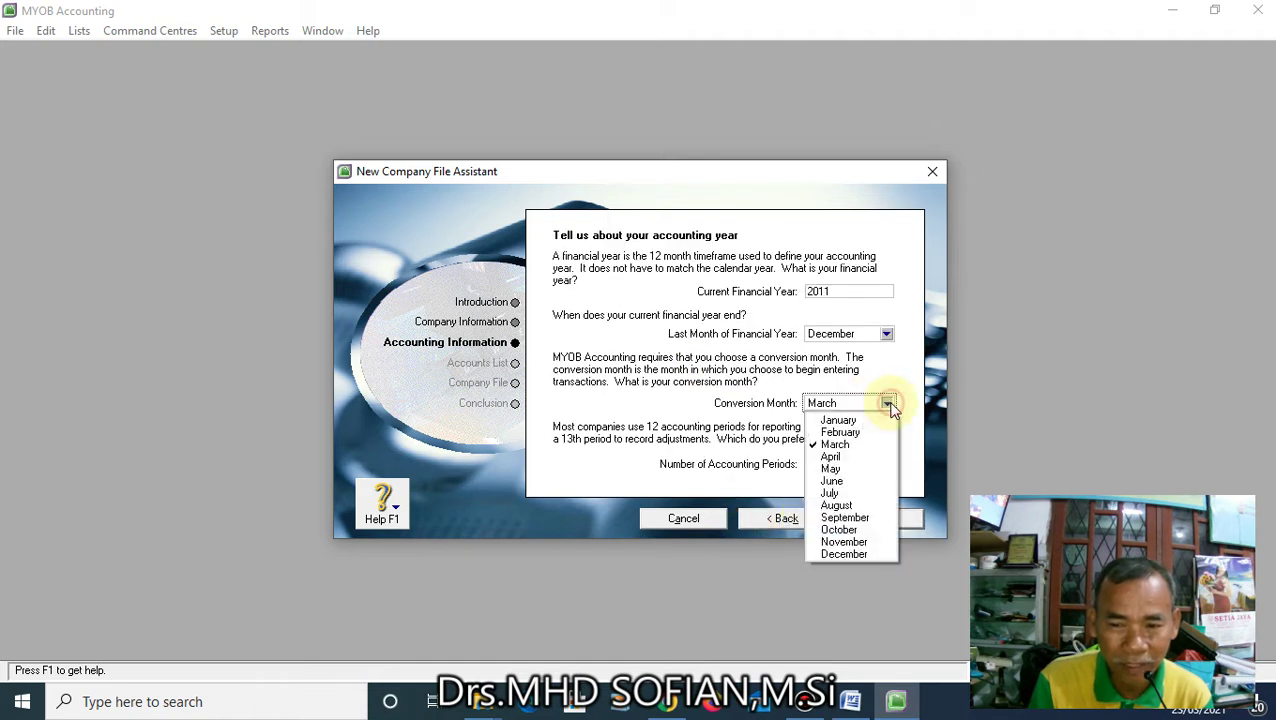
pyautogui.click(843, 554)
pyautogui.click(905, 522)
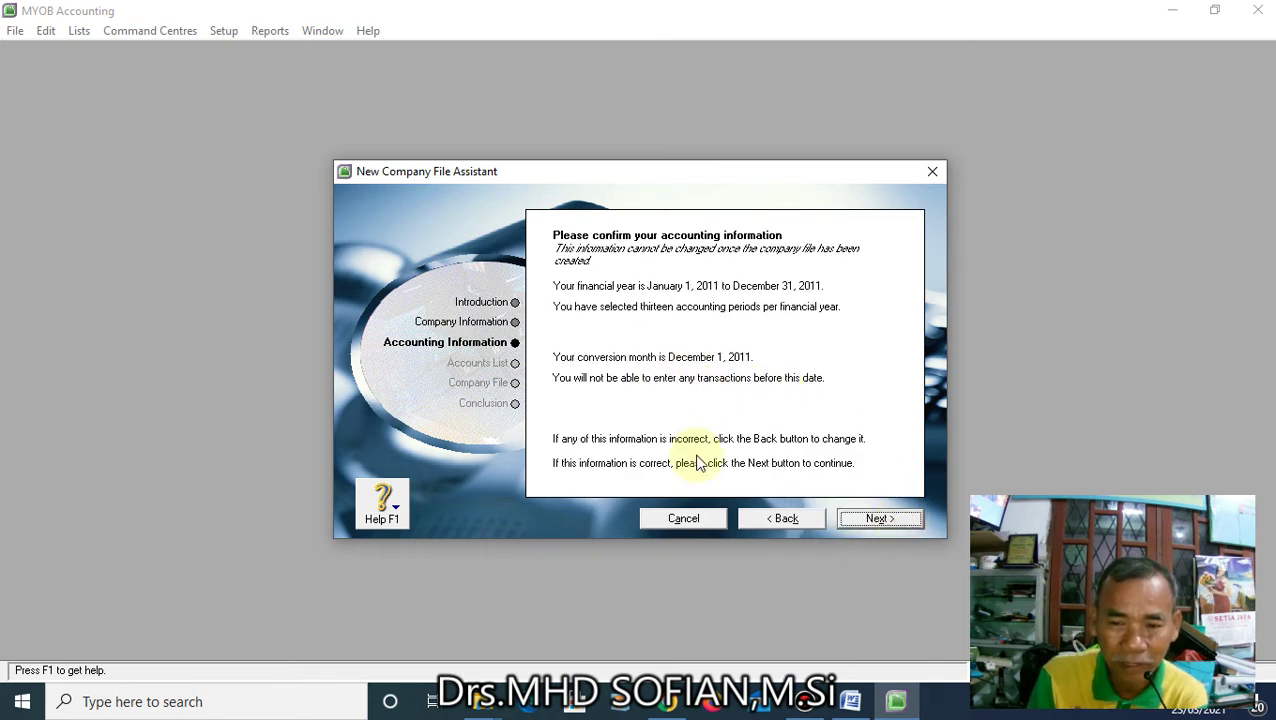
# Accept the accounting information and choose to import the accountant's list of accounts once the company file is created
pyautogui.click(880, 519)
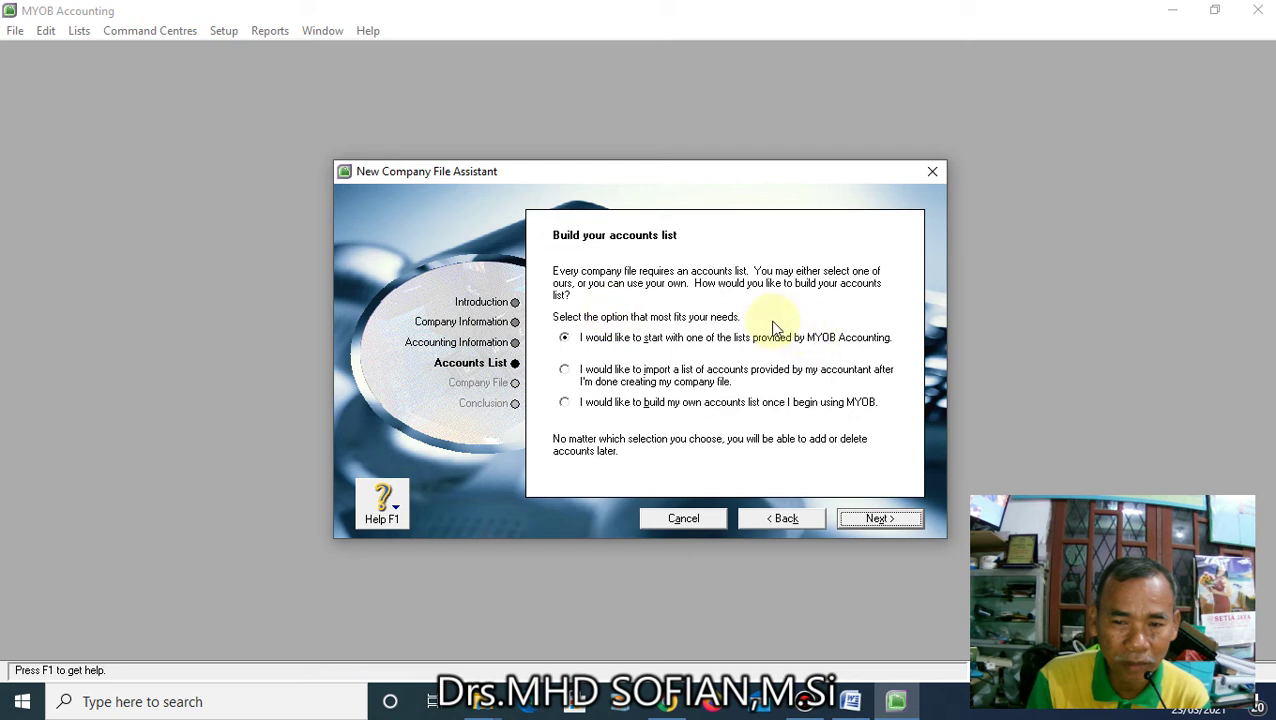
pyautogui.click(565, 370)
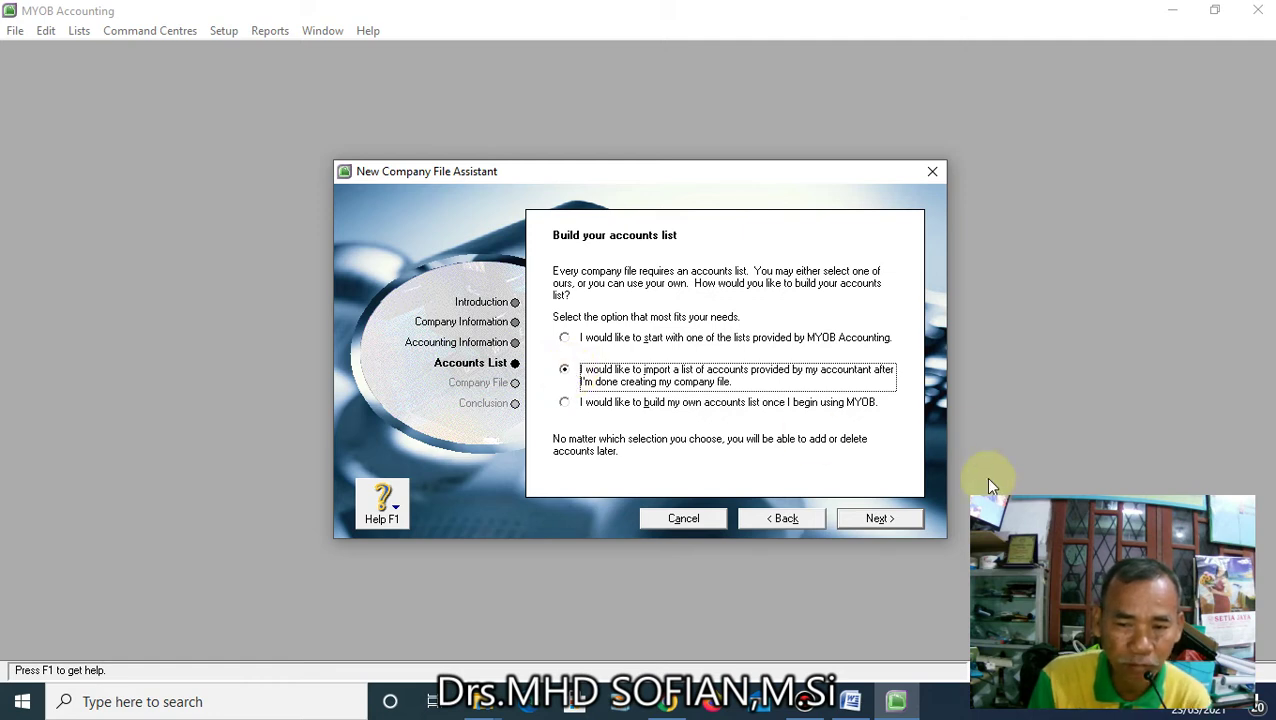
pyautogui.click(882, 518)
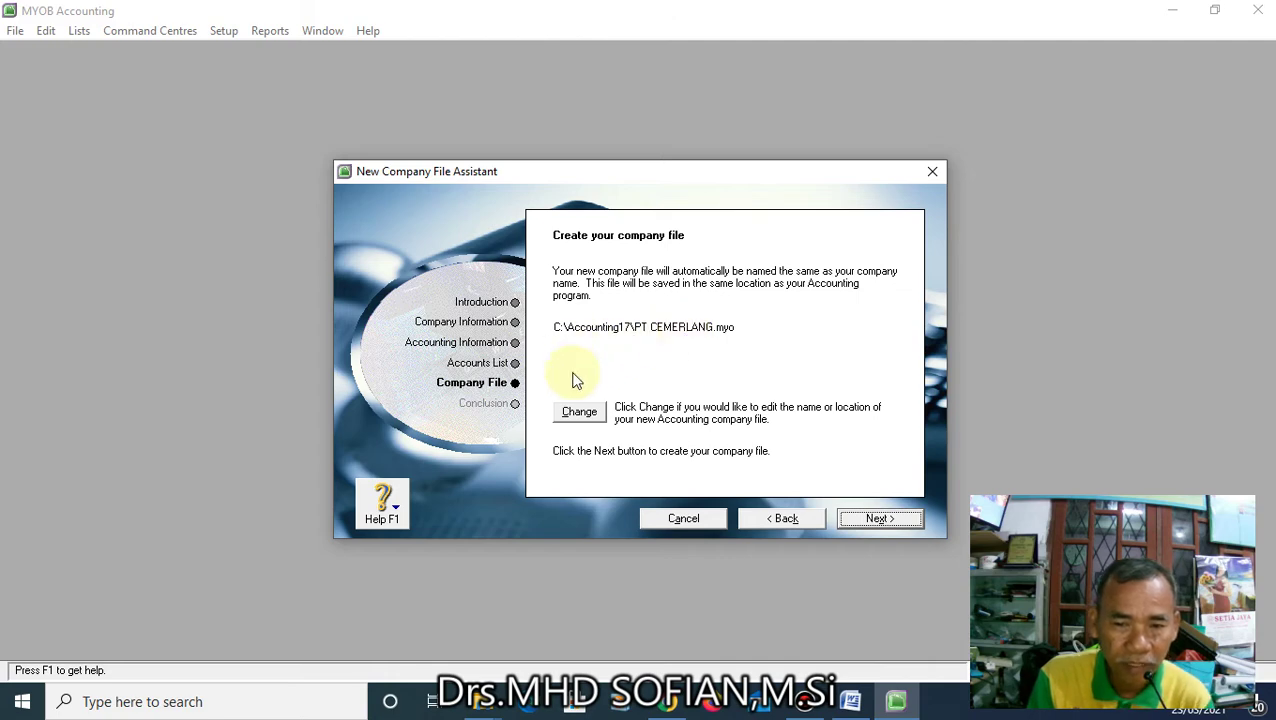
# Change the company file's location to F:\STIE BINA KARYA 2020\KULIAH DARING 2020-2021\KULIAH MYOB SEMESTER VI 2021, keeping the name PT CEMERLANG
pyautogui.click(579, 413)
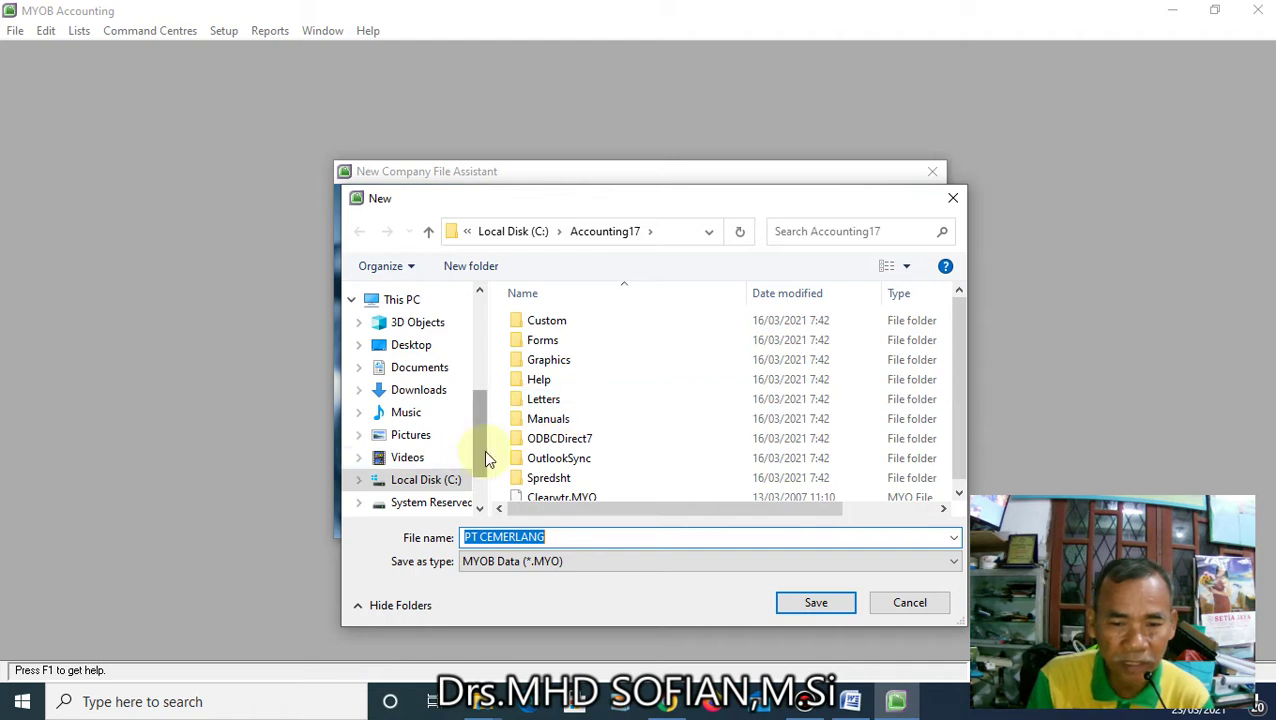
pyautogui.moveTo(482, 449); pyautogui.dragTo(480, 480)
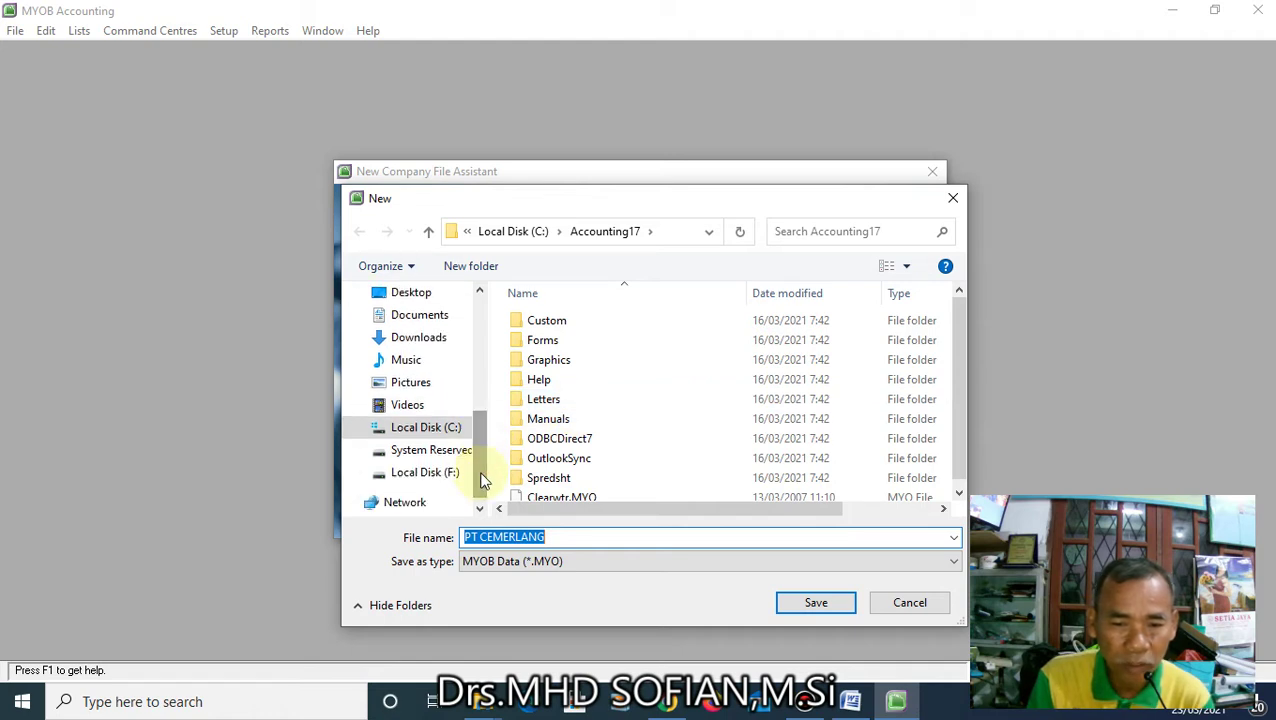
pyautogui.click(437, 476)
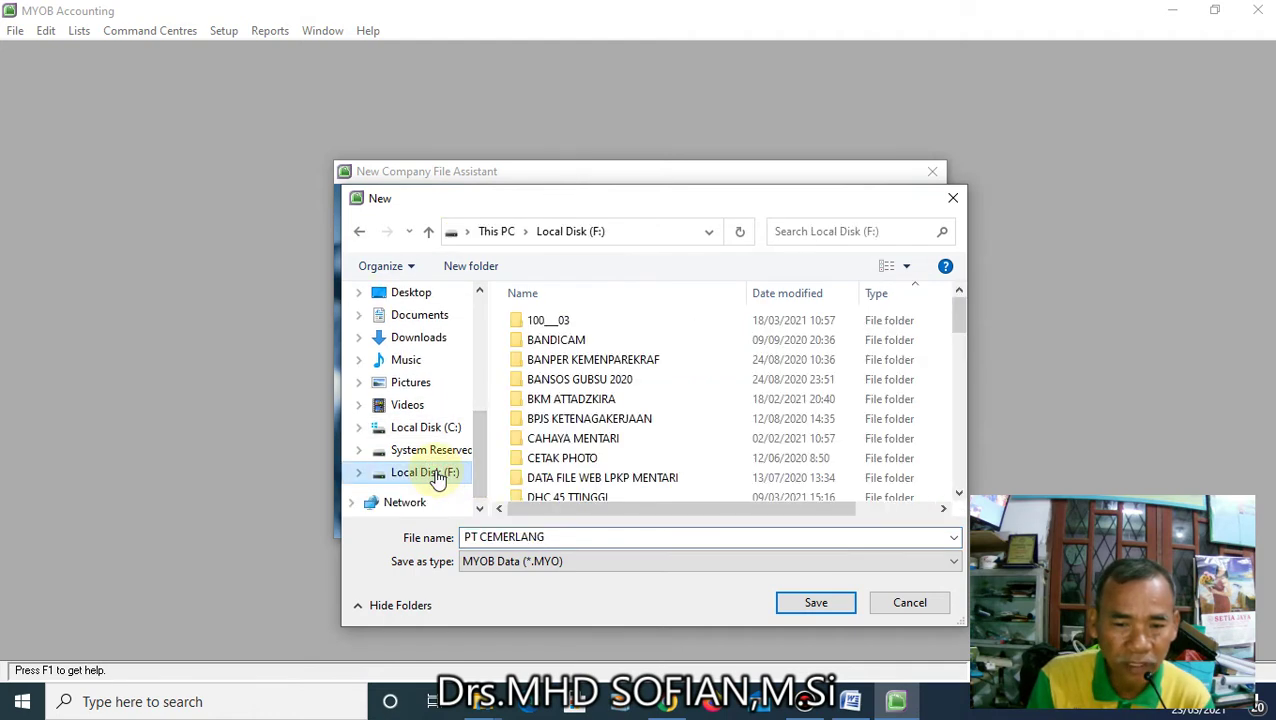
pyautogui.scroll(-13, 620, 460)
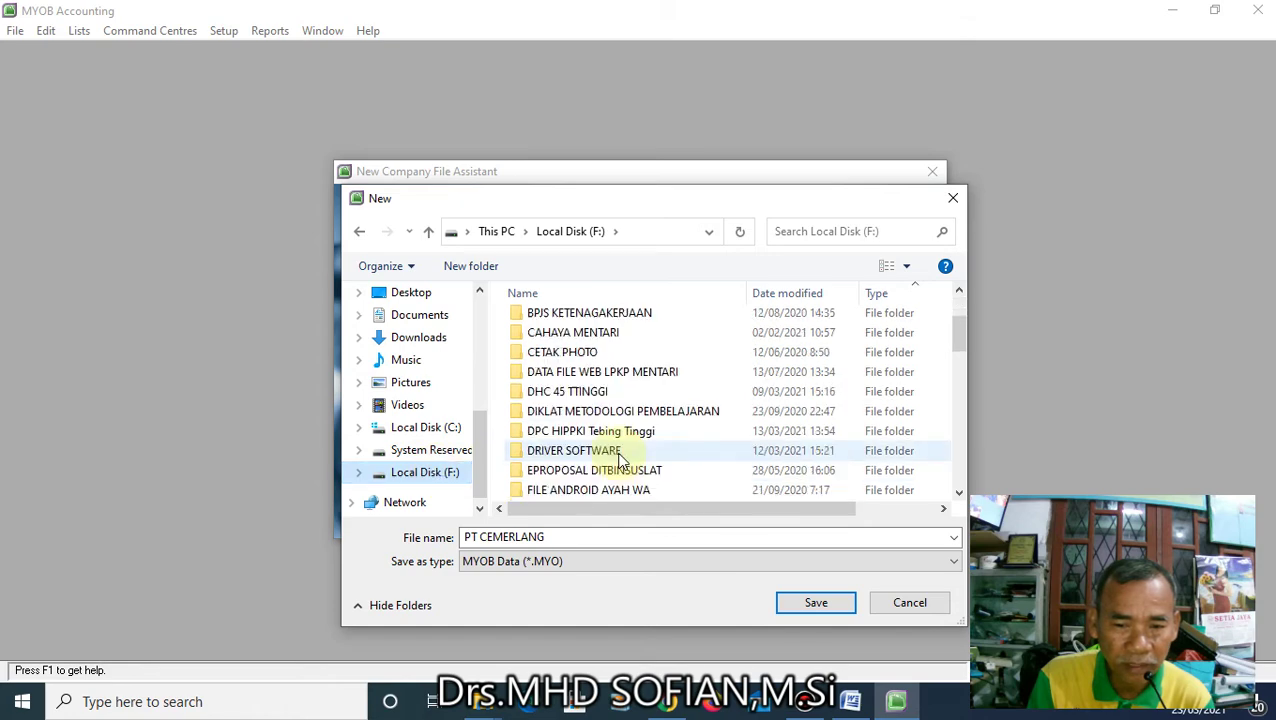
pyautogui.scroll(-1, 622, 459)
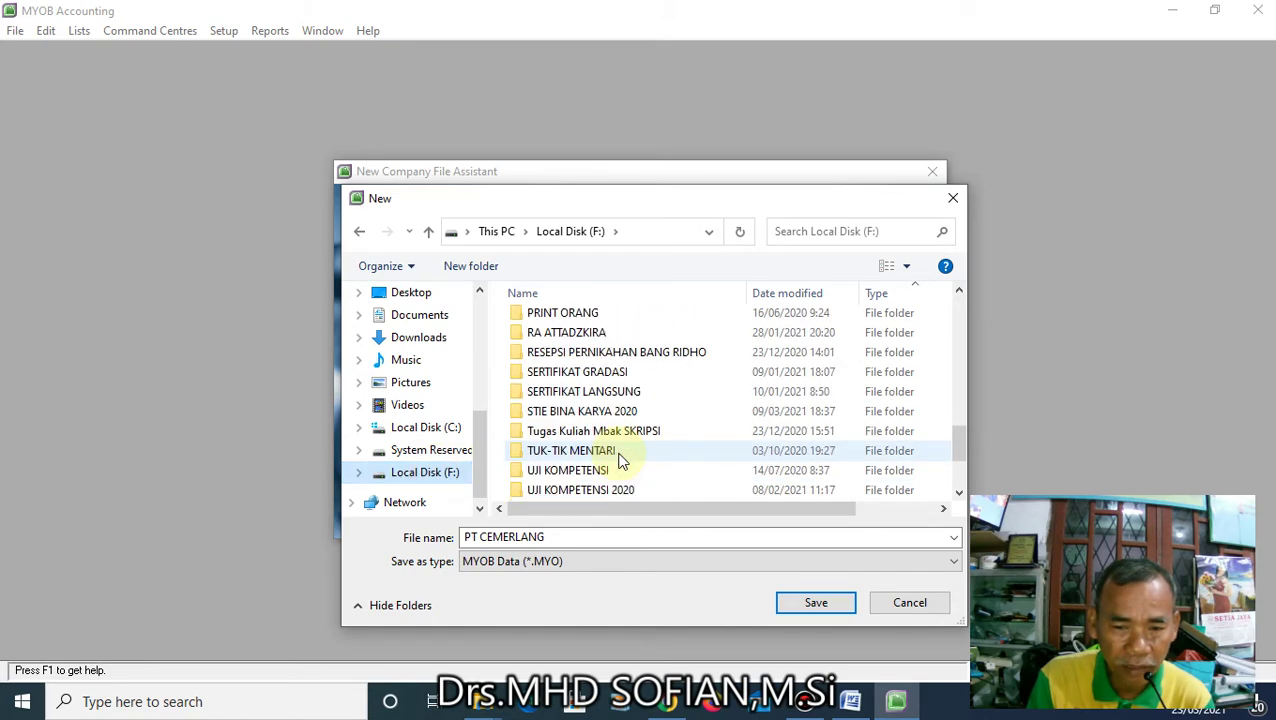
pyautogui.doubleClick(567, 413)
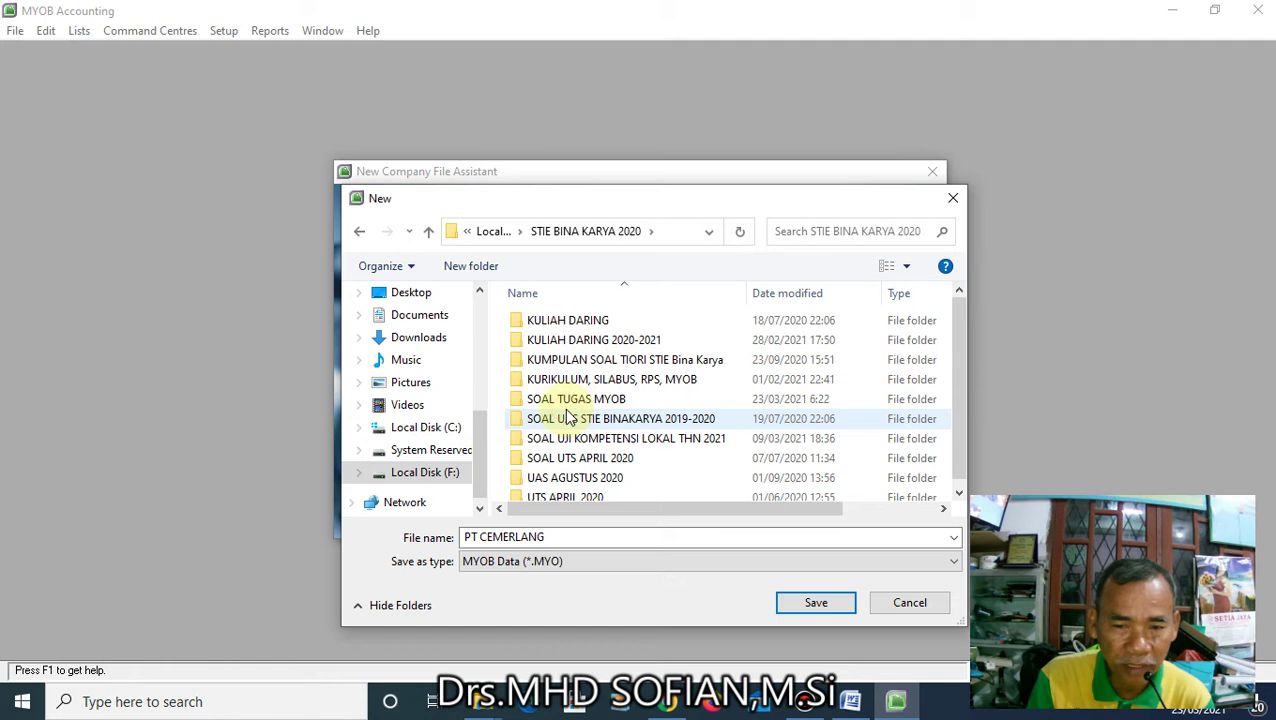
pyautogui.scroll(-1, 567, 414)
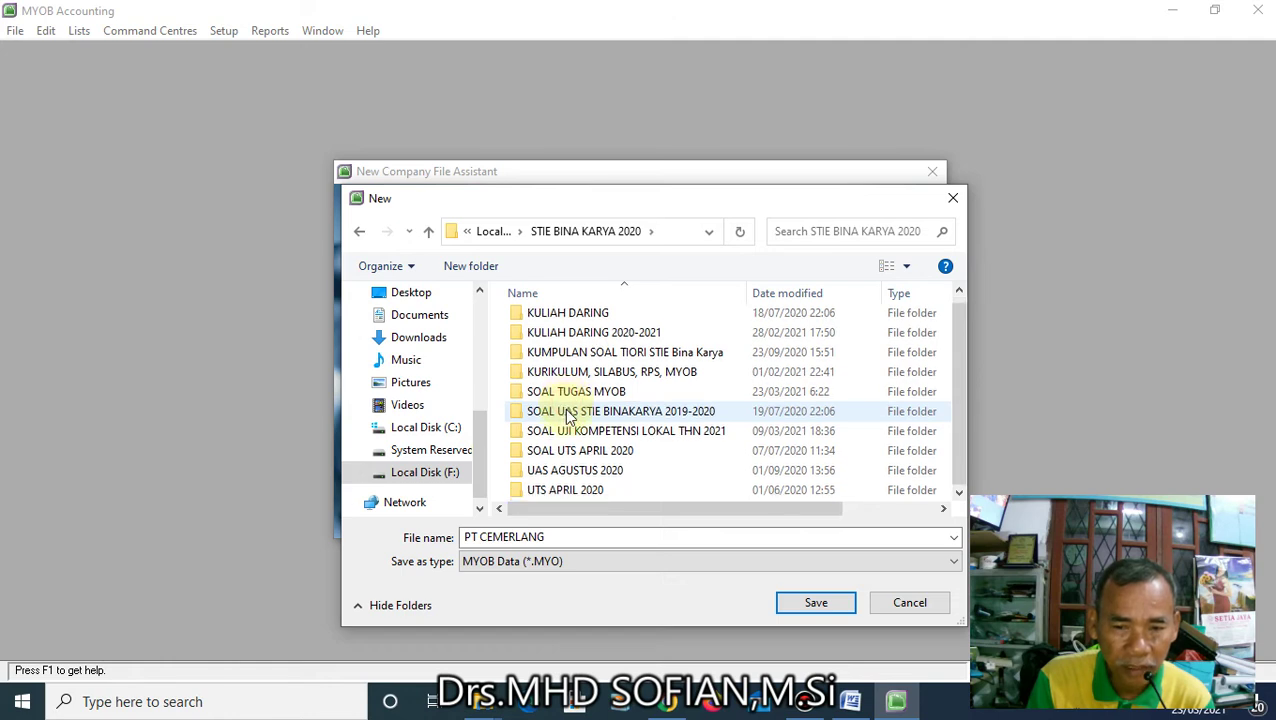
pyautogui.scroll(1, 567, 413)
pyautogui.doubleClick(604, 340)
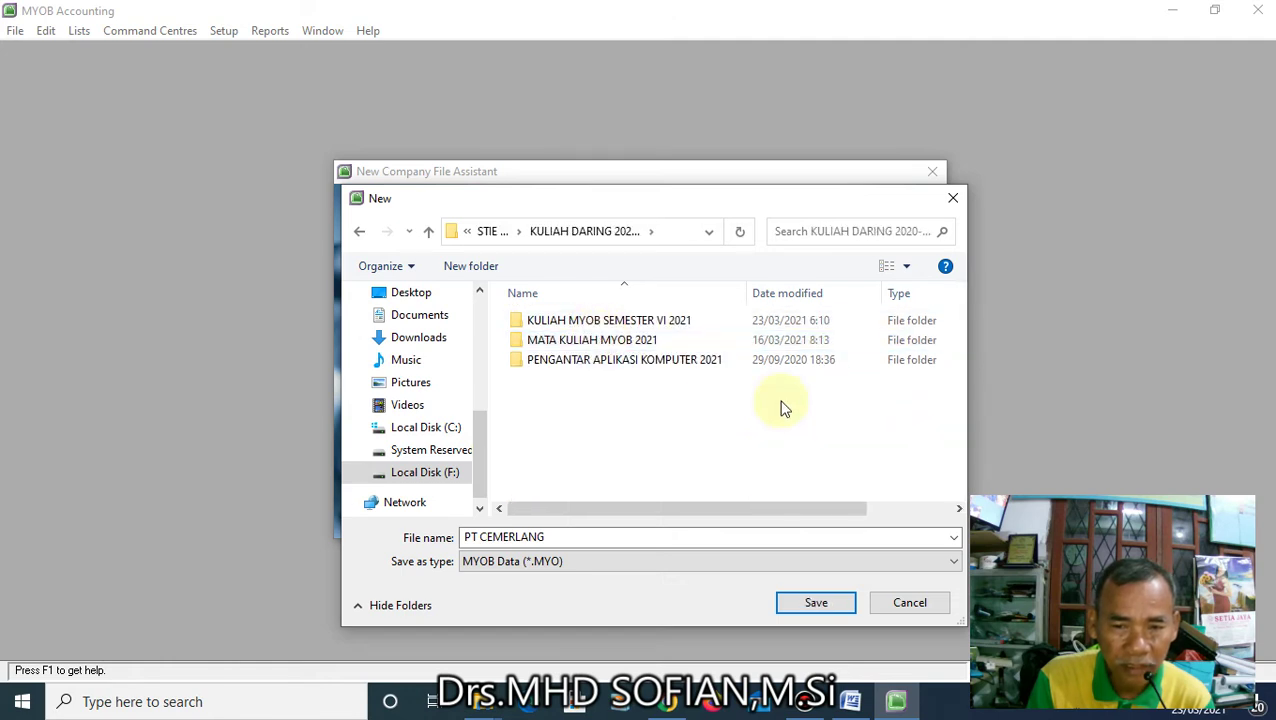
pyautogui.doubleClick(565, 320)
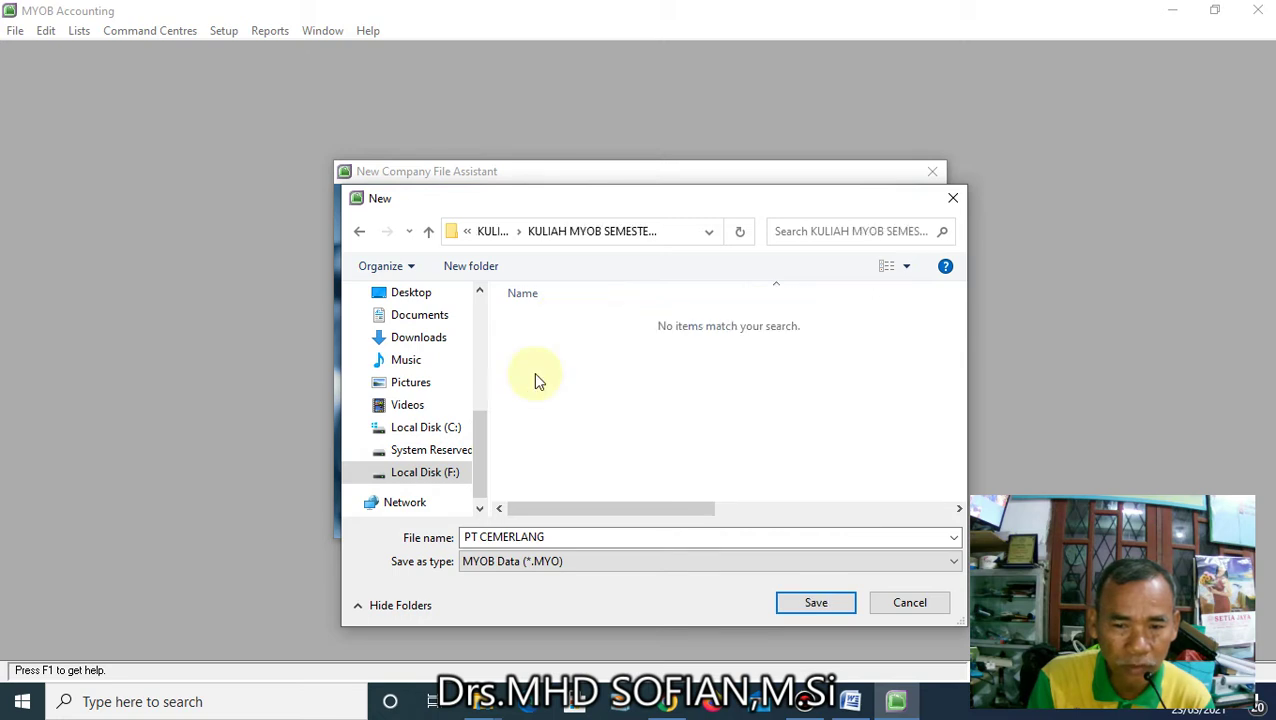
pyautogui.click(560, 537)
pyautogui.click(560, 537)
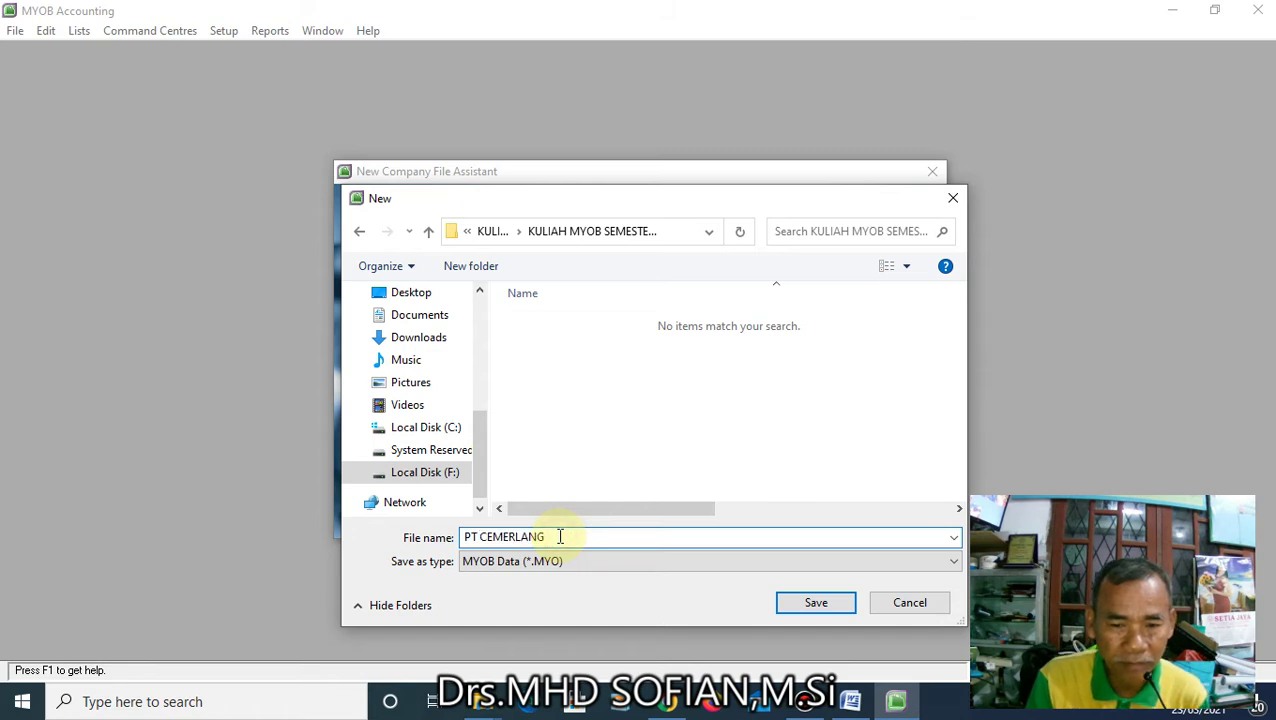
pyautogui.click(818, 603)
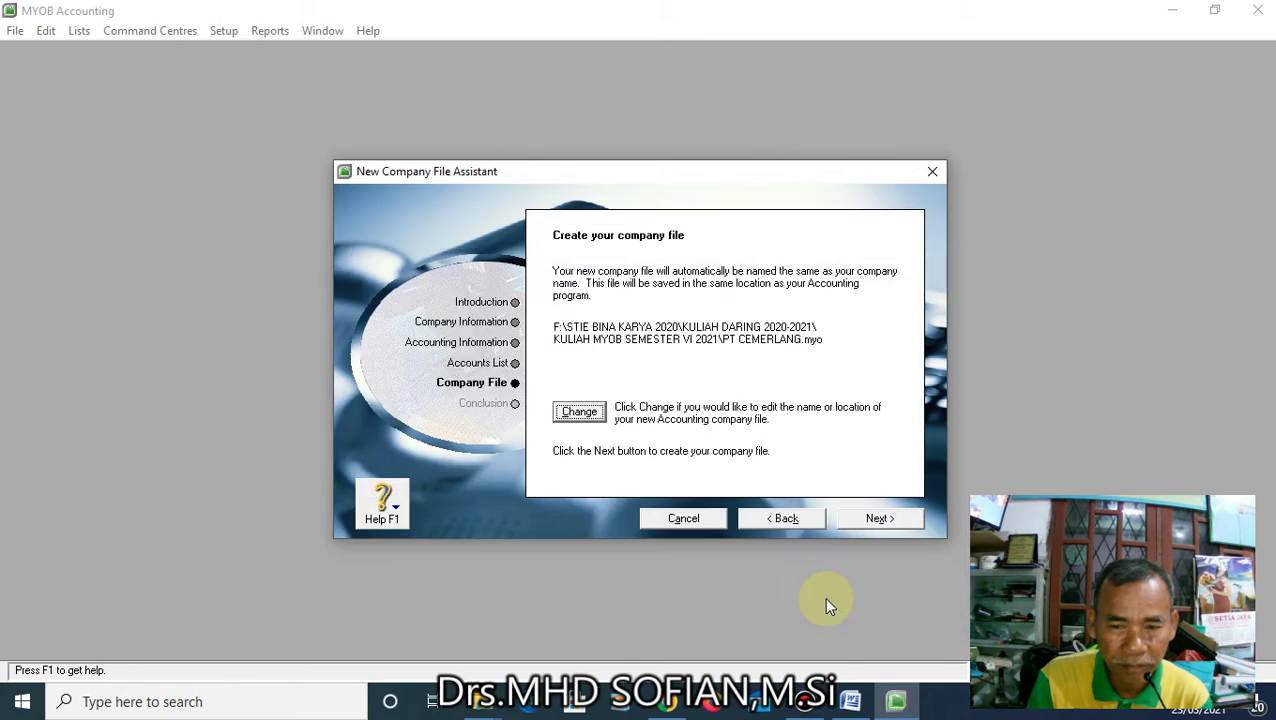
# Create the PT CEMERLANG company file and go straight to its Command Centre
pyautogui.click(902, 523)
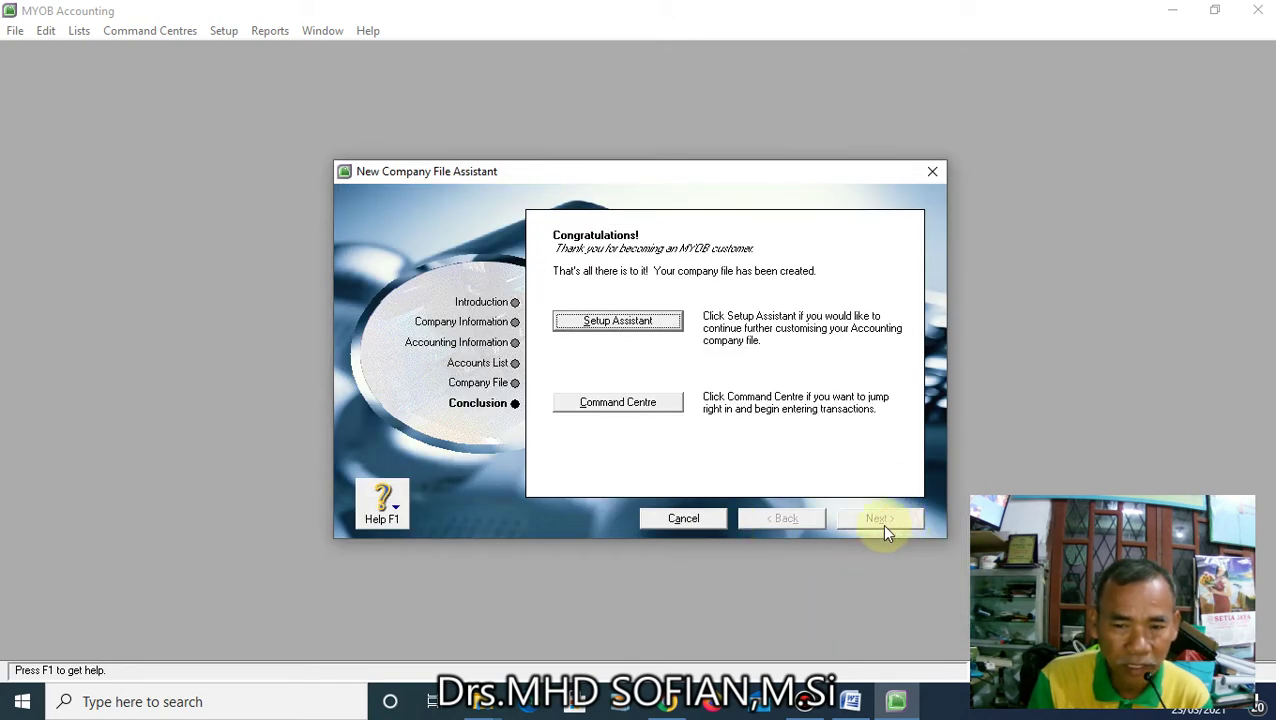
pyautogui.click(618, 403)
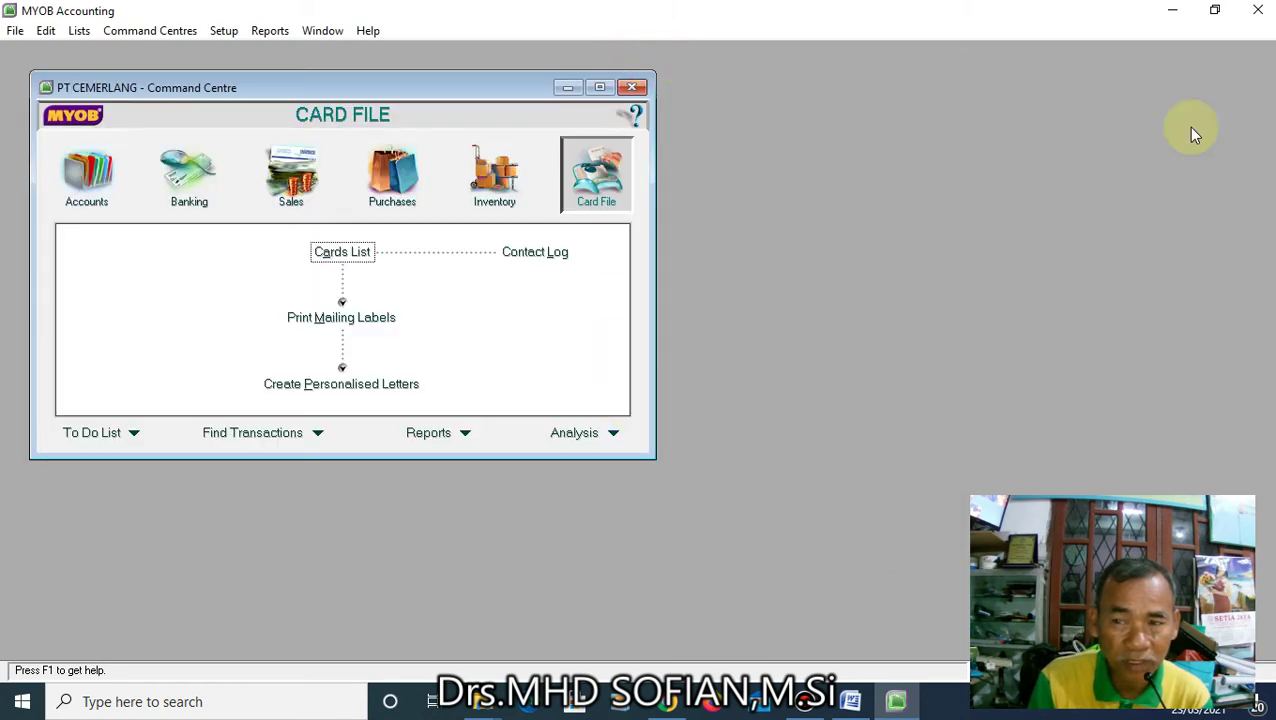
# Restore and narrow the MYOB window so it sits beside the Word document, and maximize the Command Centre inside it
pyautogui.click(1214, 10)
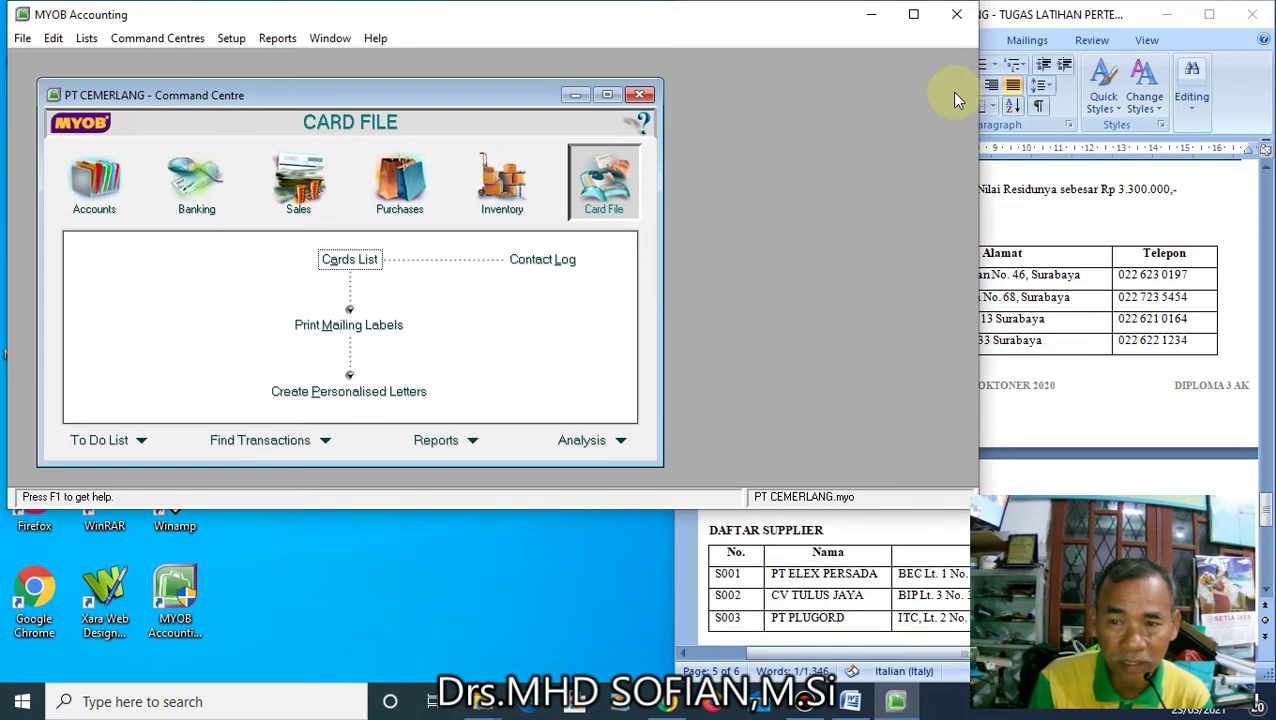
pyautogui.moveTo(978, 100); pyautogui.dragTo(678, 115)
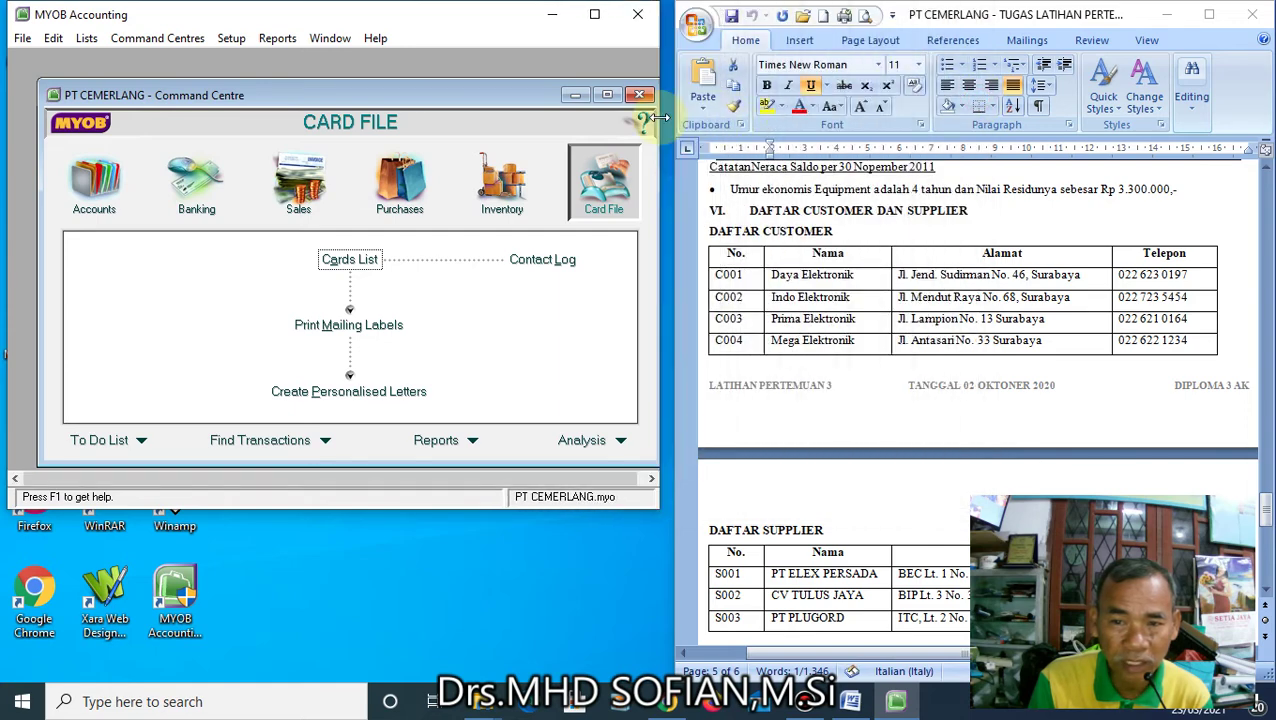
pyautogui.click(608, 95)
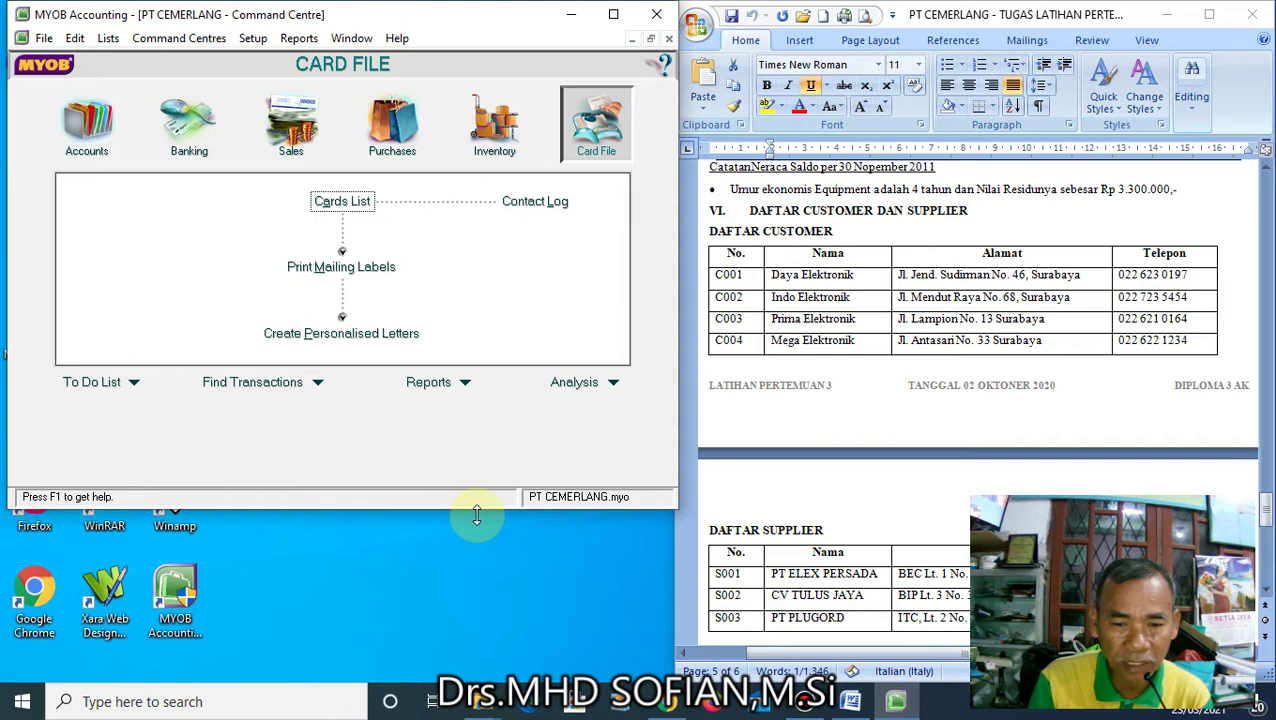
# Extend the MYOB window down to the taskbar and show the trial balance per 30 November 2011 in the Word document
pyautogui.moveTo(476, 510); pyautogui.dragTo(476, 683)
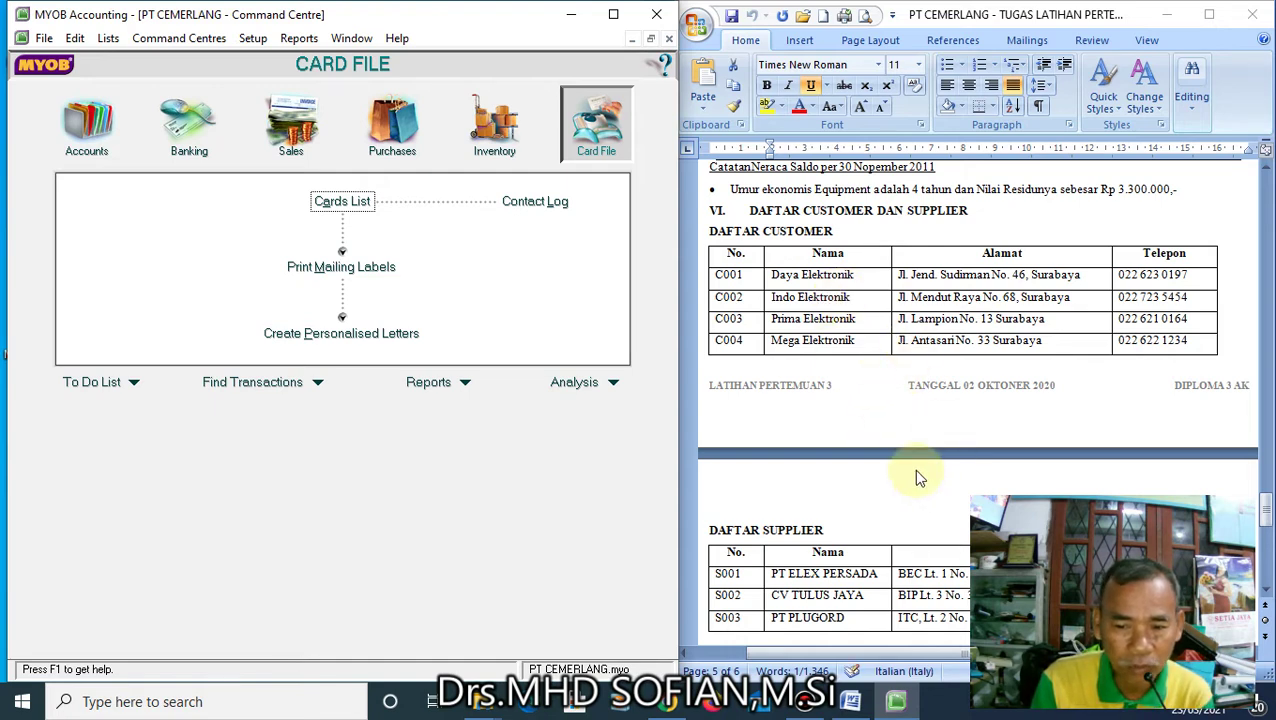
pyautogui.scroll(5, 910, 420)
pyautogui.scroll(15, 910, 420)
pyautogui.scroll(-5, 910, 420)
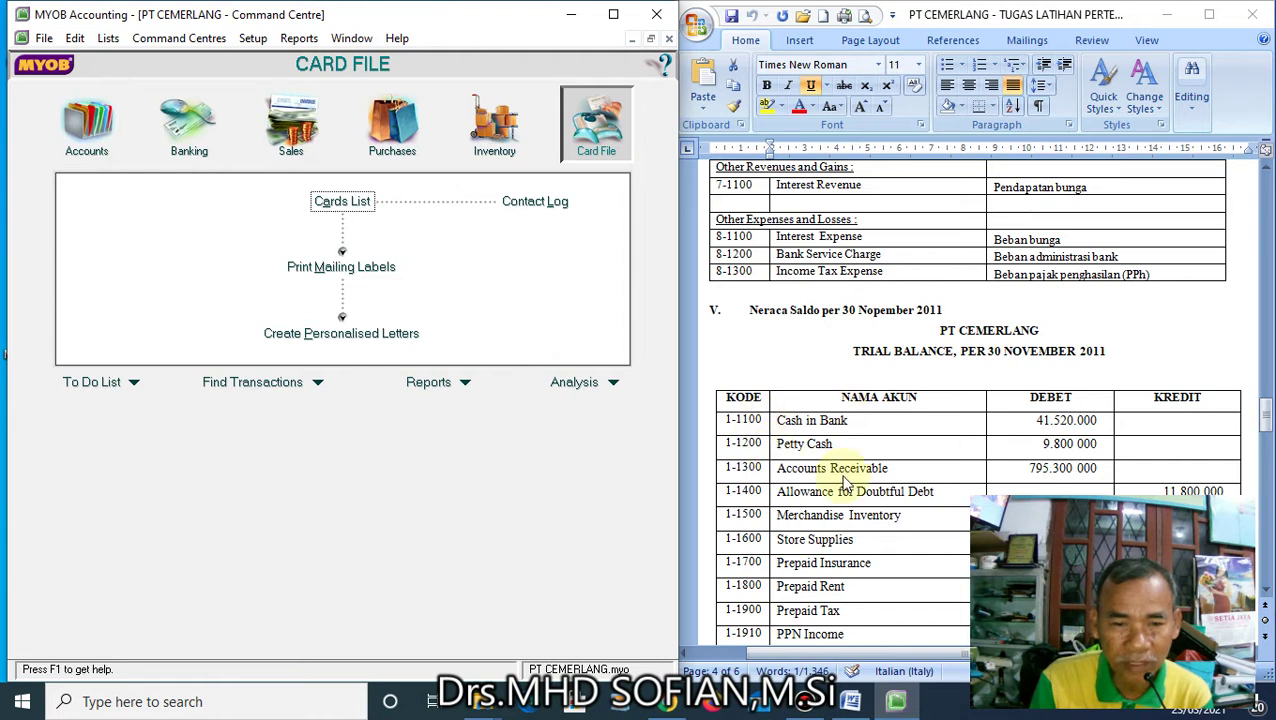
pyautogui.click(108, 138)
pyautogui.click(336, 202)
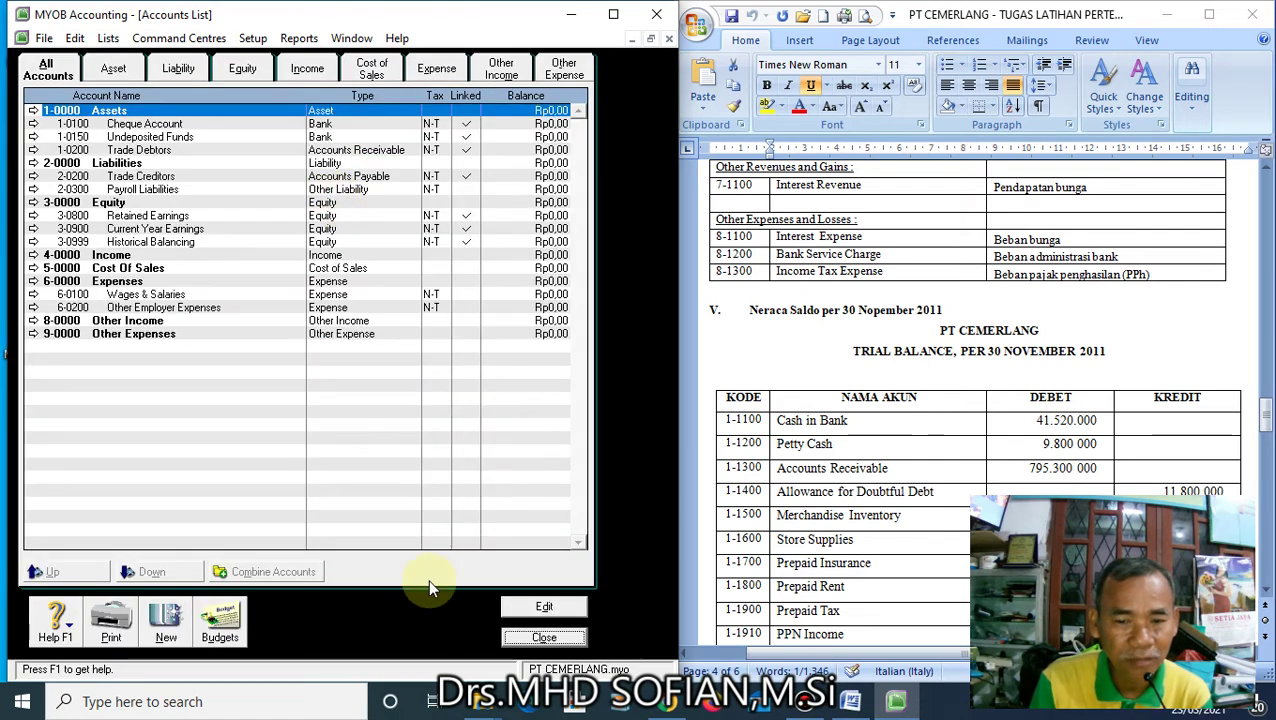
pyautogui.click(544, 637)
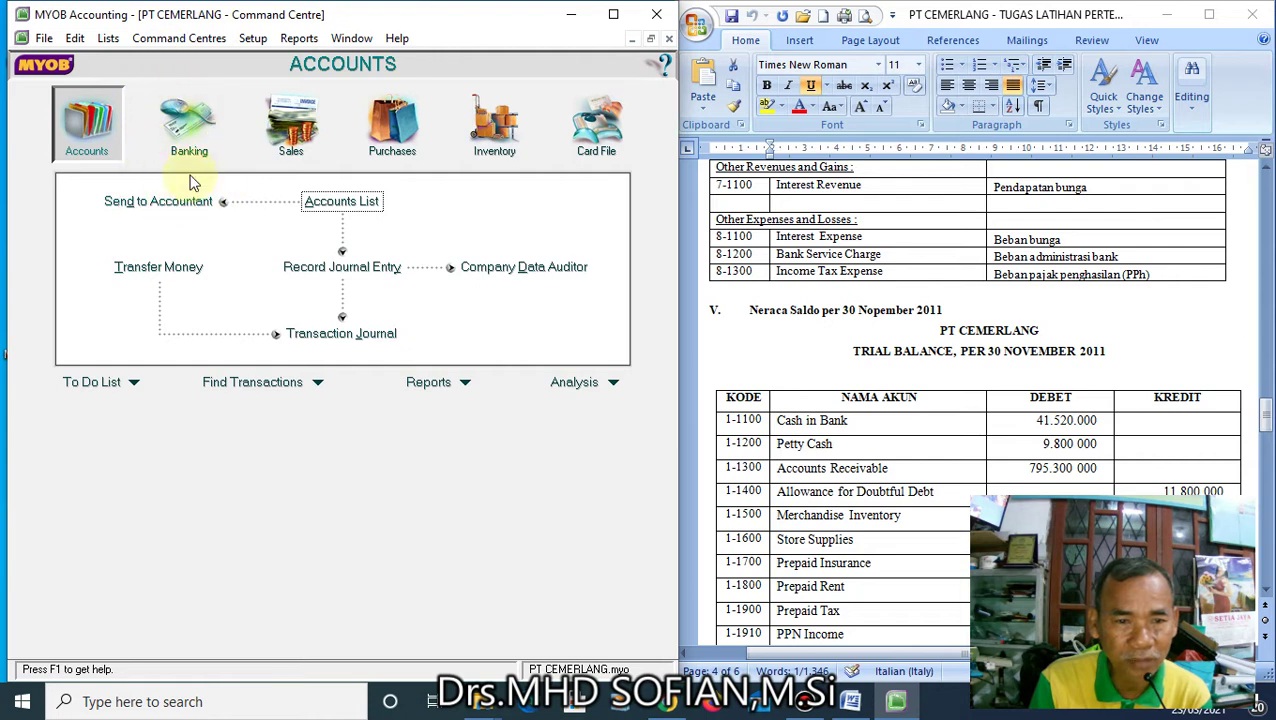
# Open the Accounts List of the PT CEMERLANG company file
pyautogui.click(190, 40)
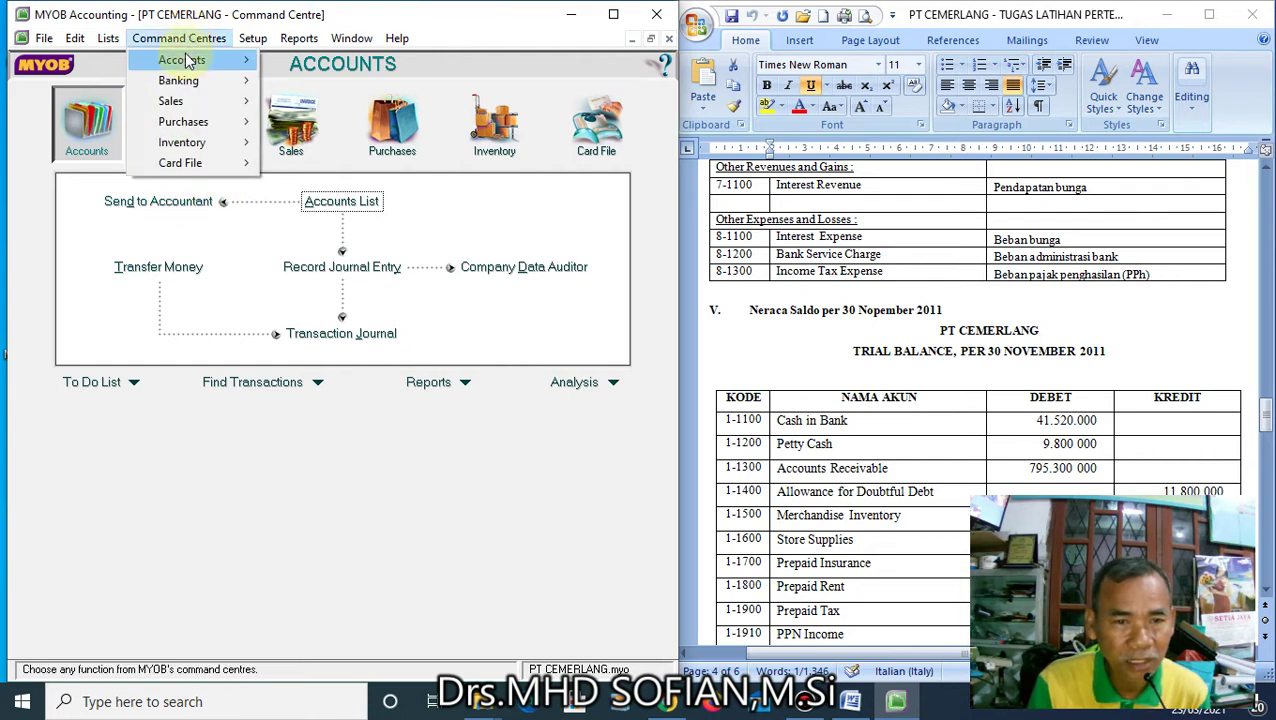
pyautogui.moveTo(189, 62)
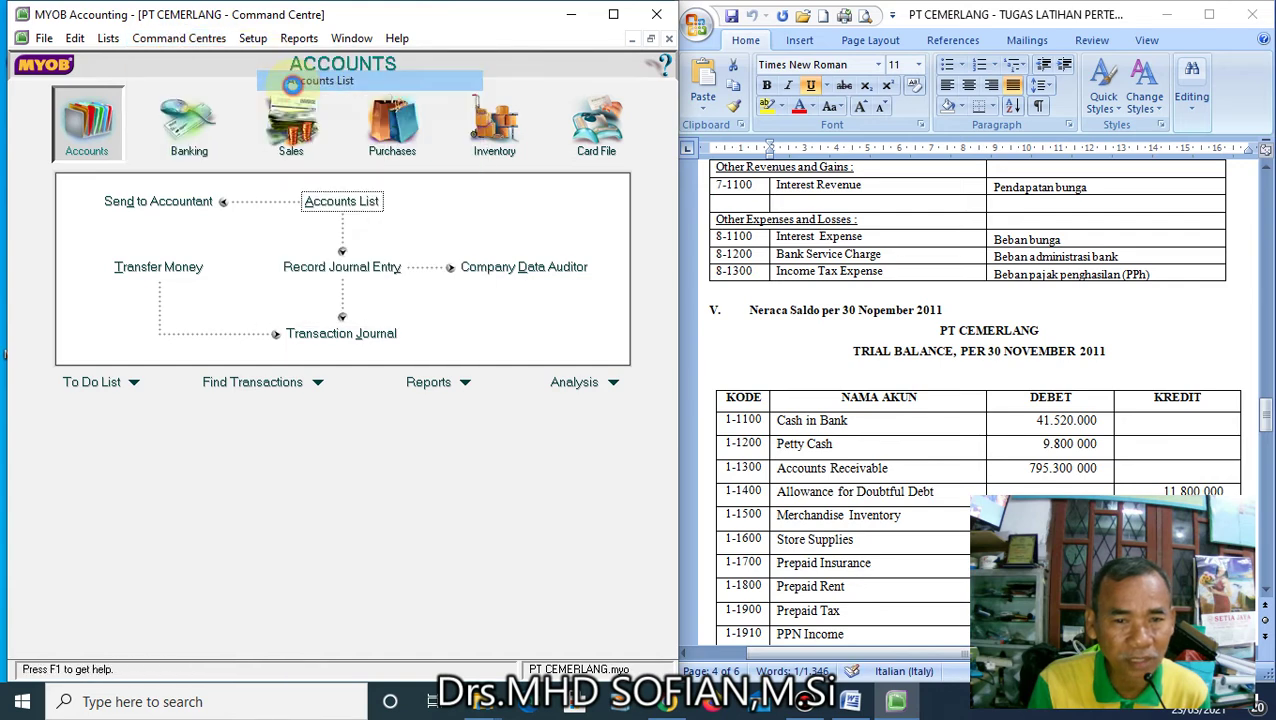
pyautogui.click(320, 81)
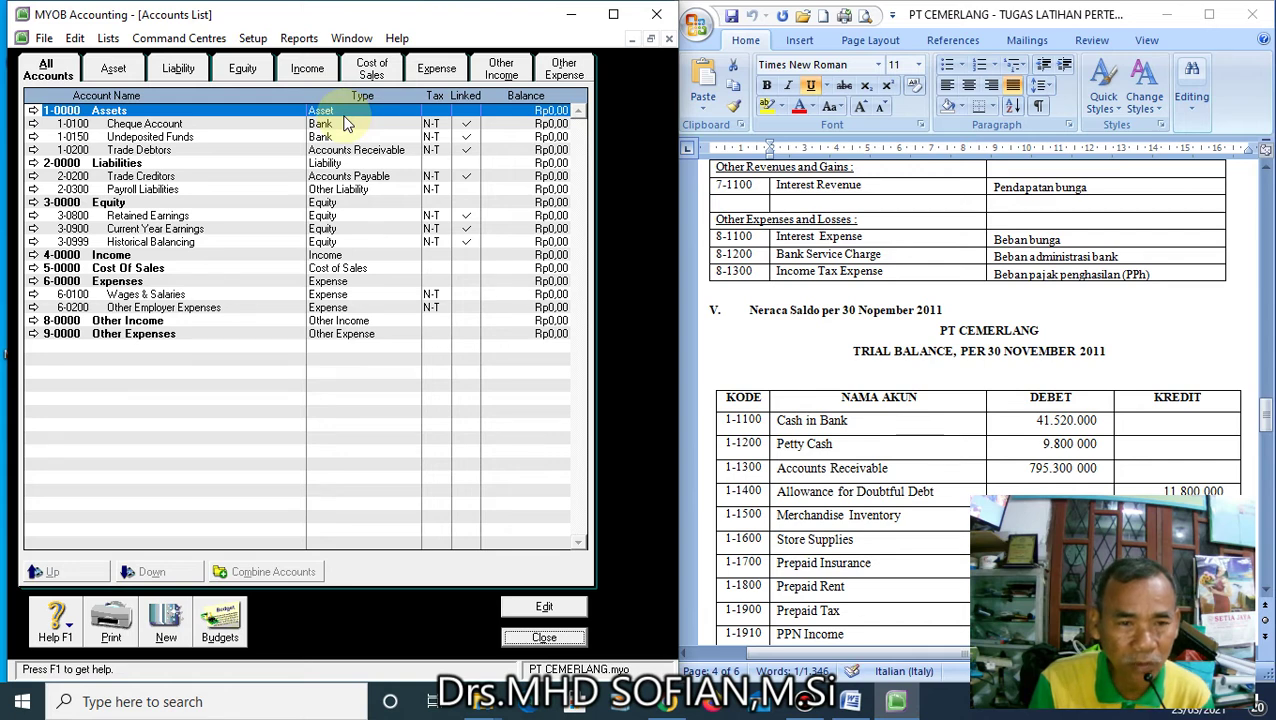
# Change the Cheque Account's number to 1-1100 and its name to Cash Inbank
pyautogui.click(155, 124)
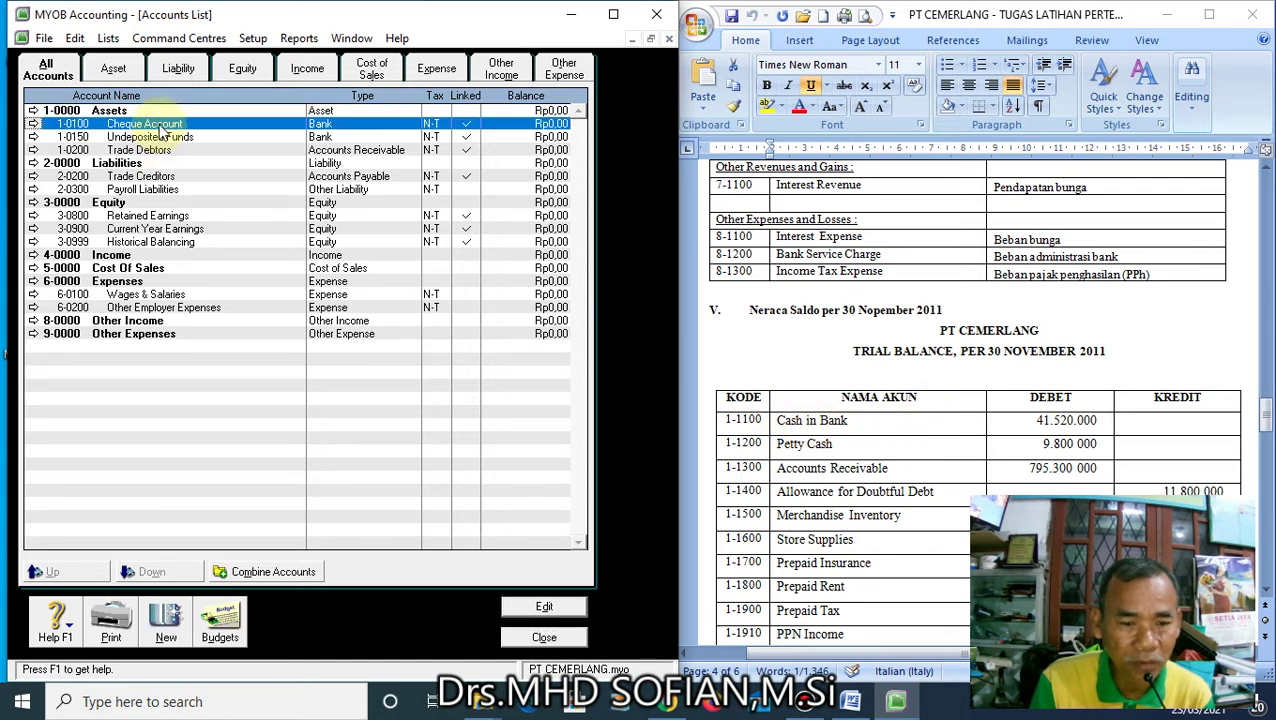
pyautogui.click(35, 124)
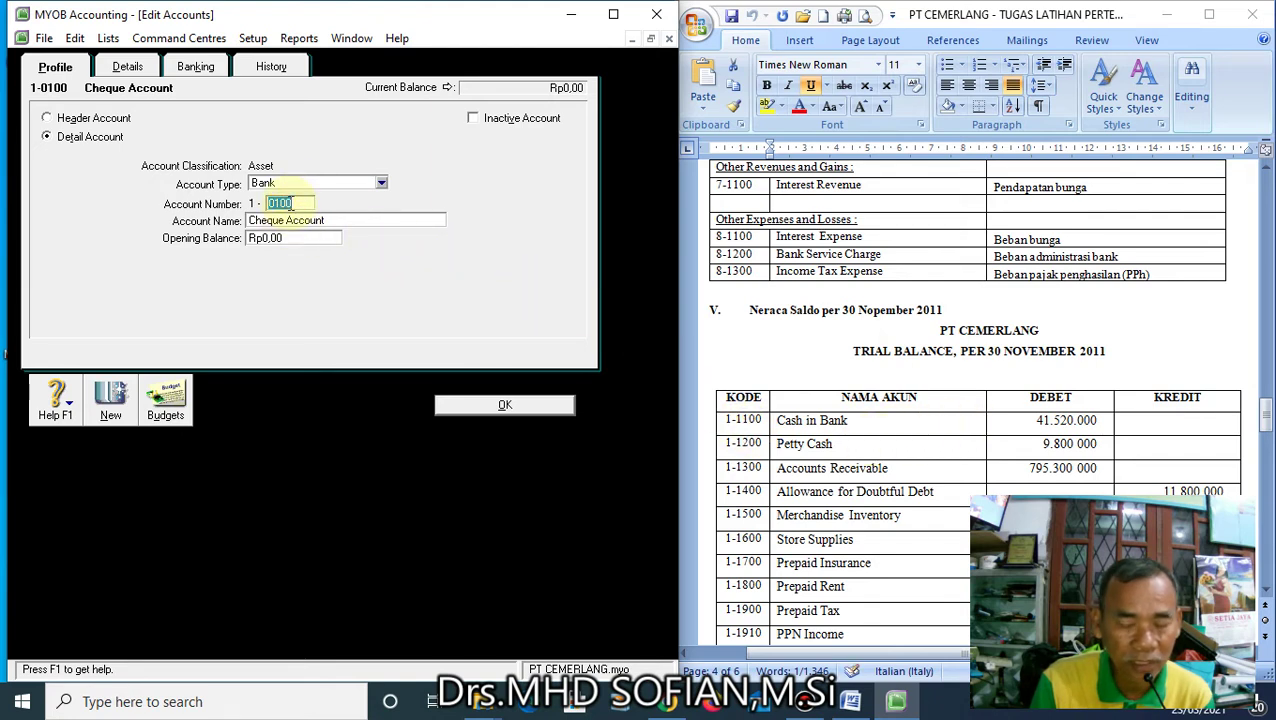
pyautogui.write('11')
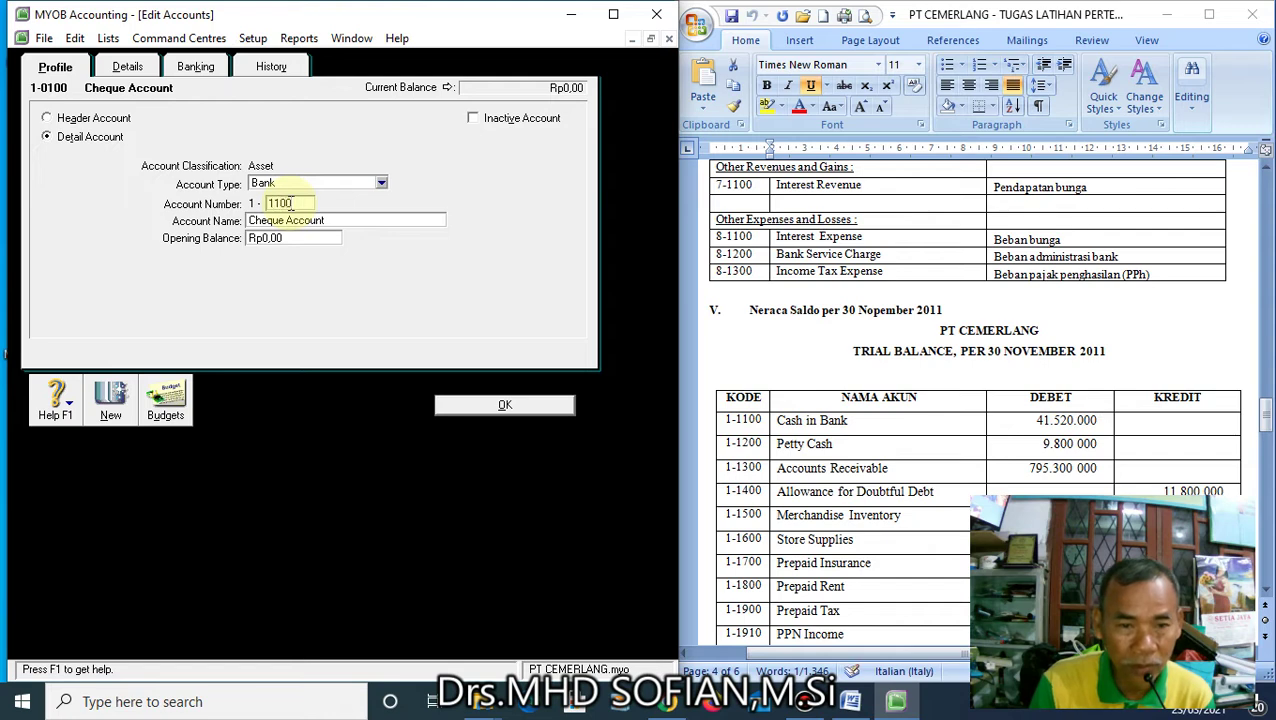
pyautogui.write('00')
pyautogui.press('Tab')
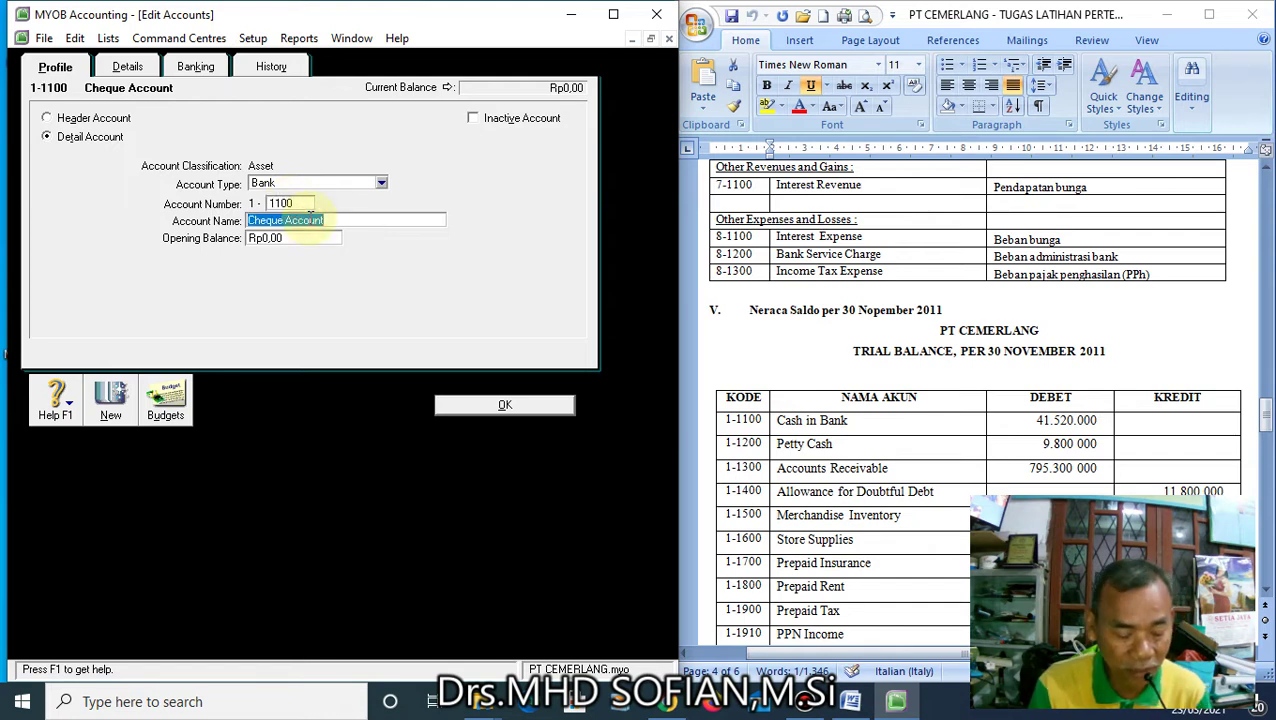
pyautogui.write('c')
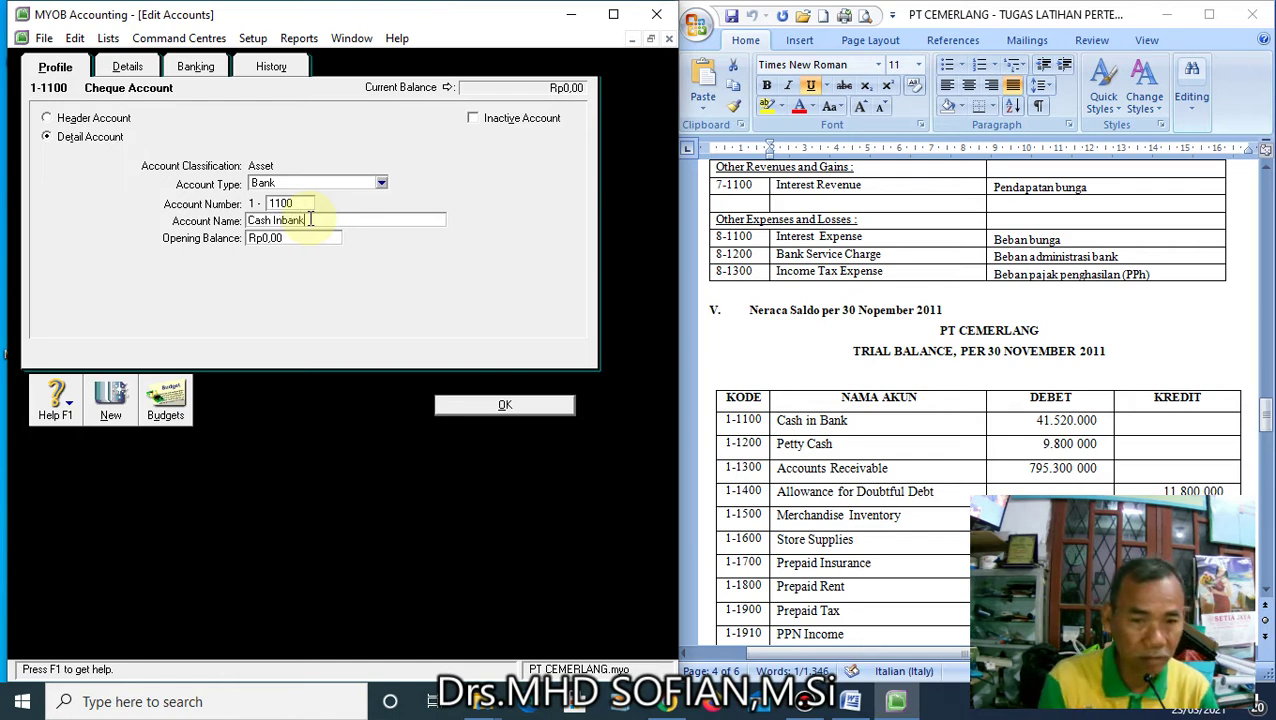
pyautogui.click(502, 405)
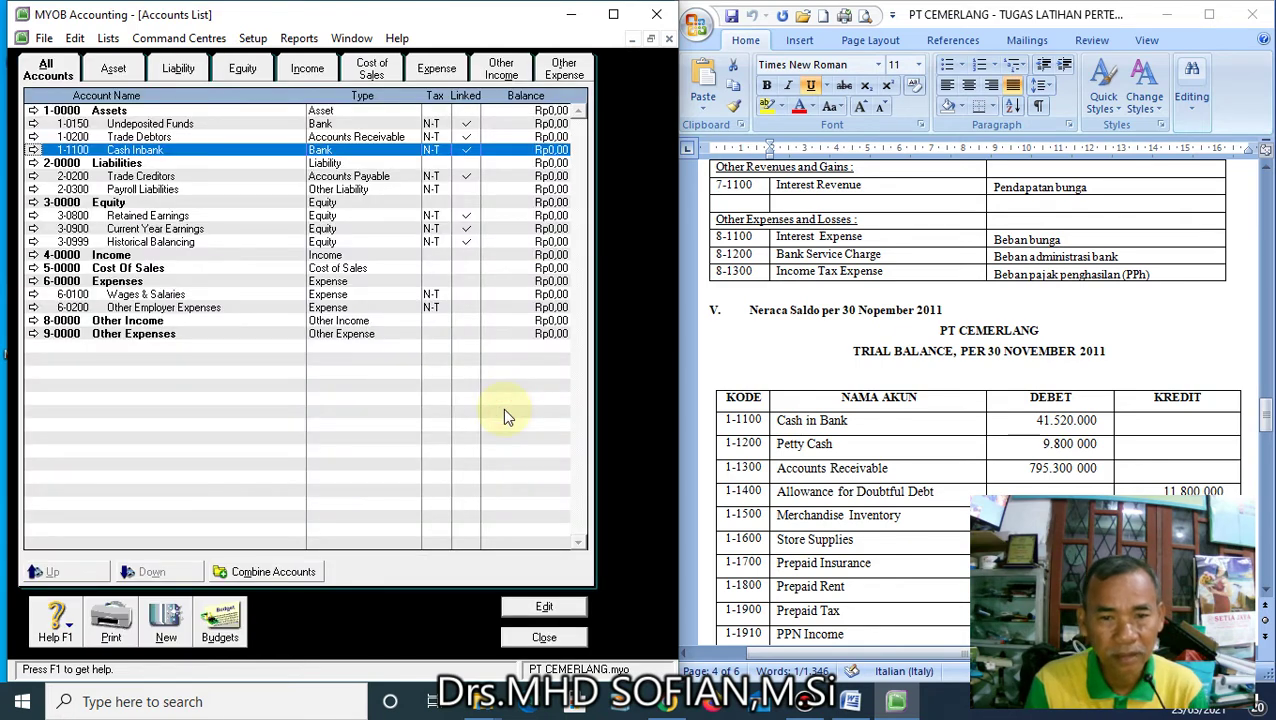
# Rename Trade Debtors as Accounts Receivable, copying the name from the Word trial balance, and set its number to 1-1300
pyautogui.click(887, 468)
pyautogui.moveTo(887, 468); pyautogui.dragTo(745, 467)
pyautogui.hotkey('ctrl', 'c')
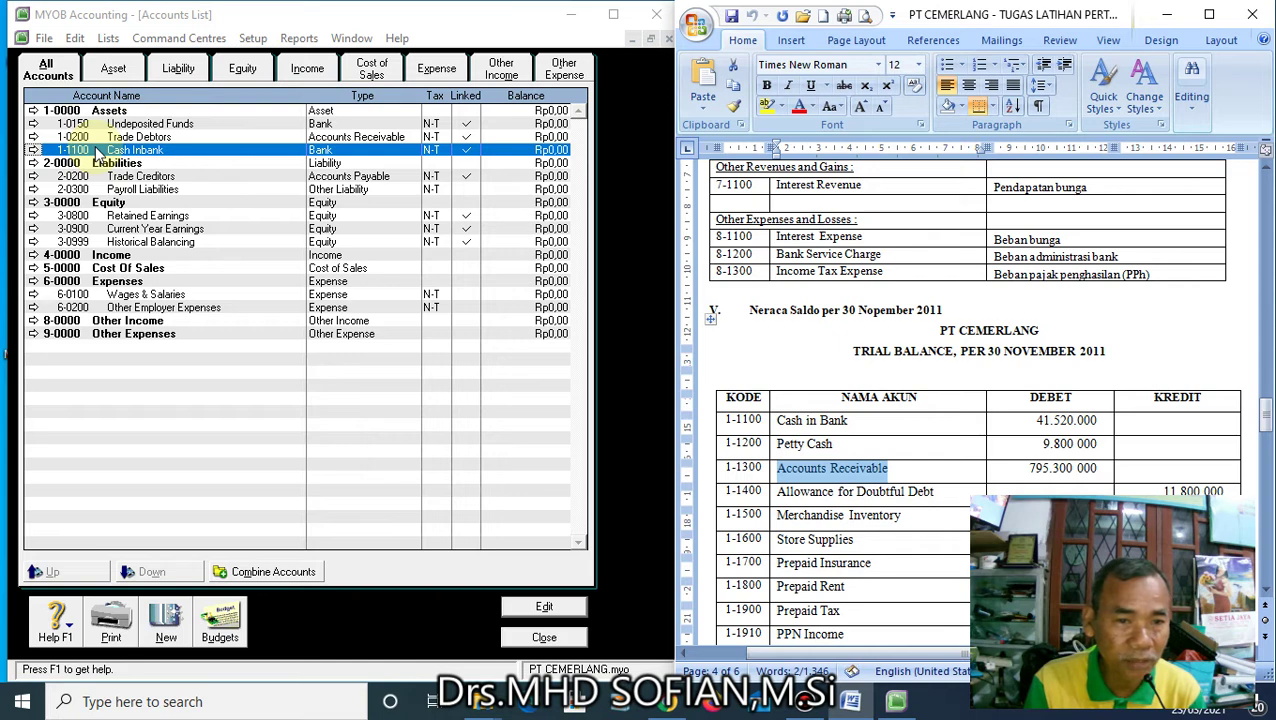
pyautogui.click(33, 137)
pyautogui.click(307, 221)
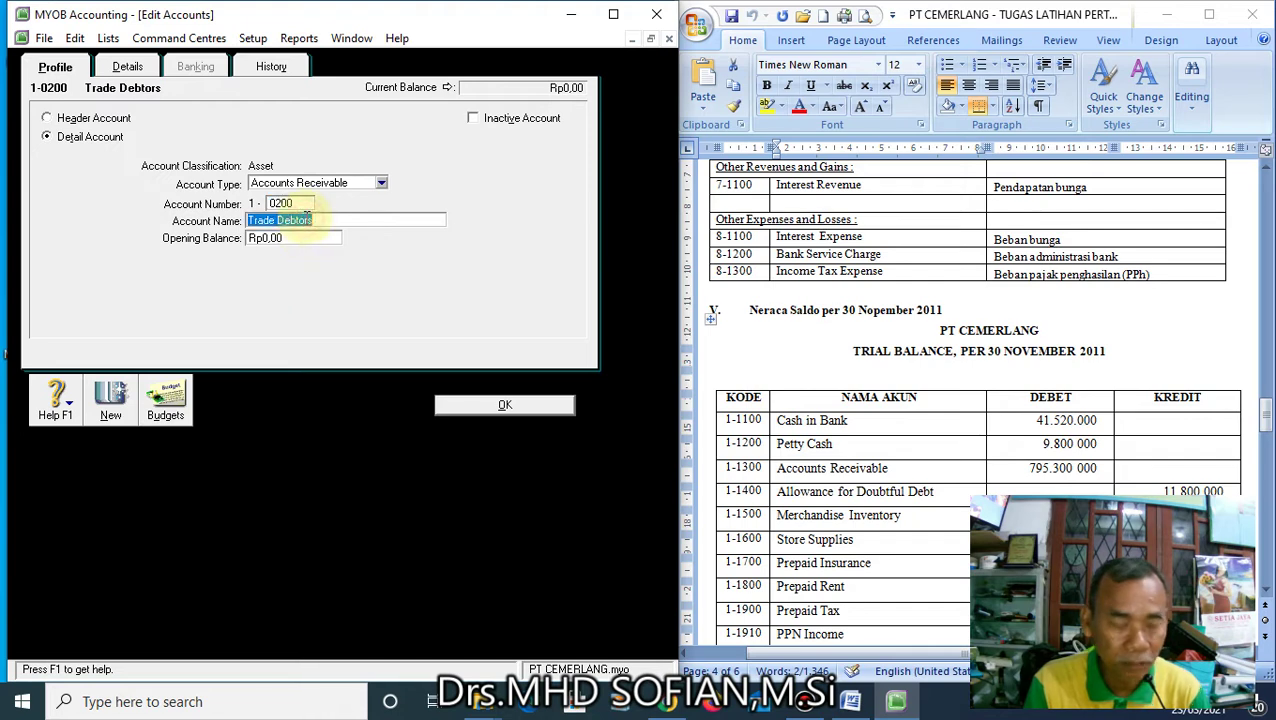
pyautogui.hotkey('ctrl', 'v')
pyautogui.click(298, 203)
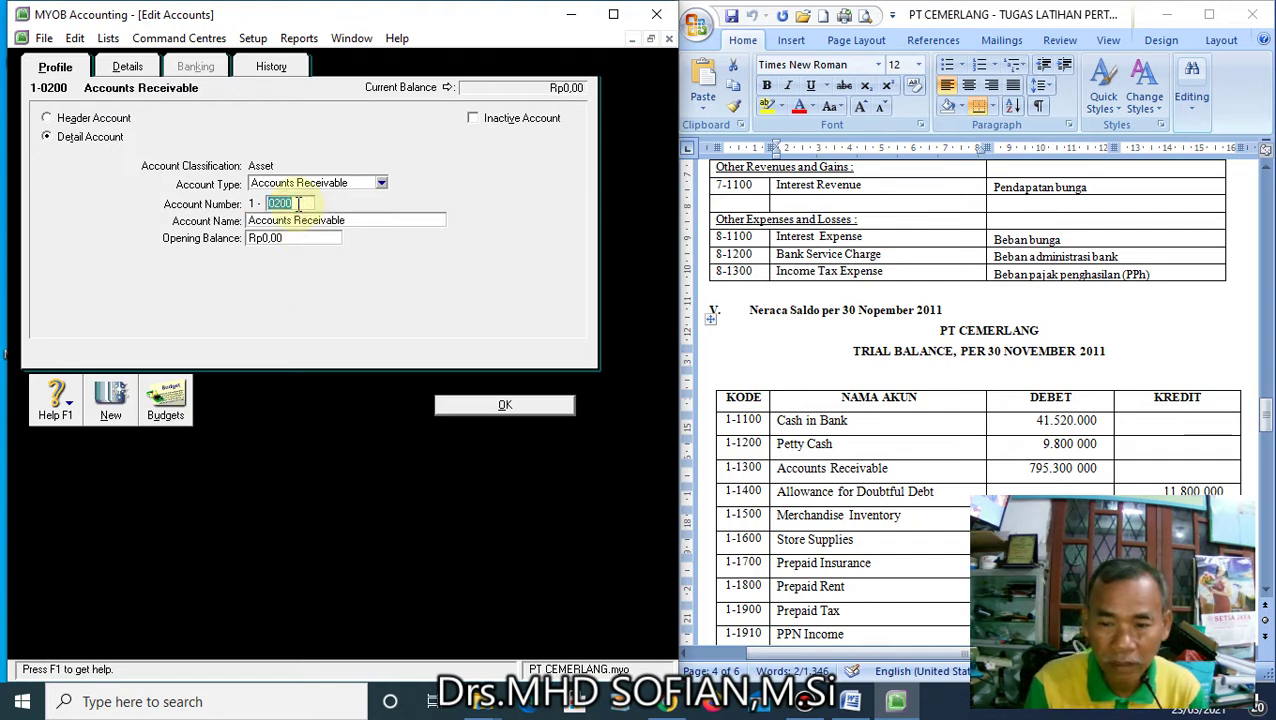
pyautogui.write('13')
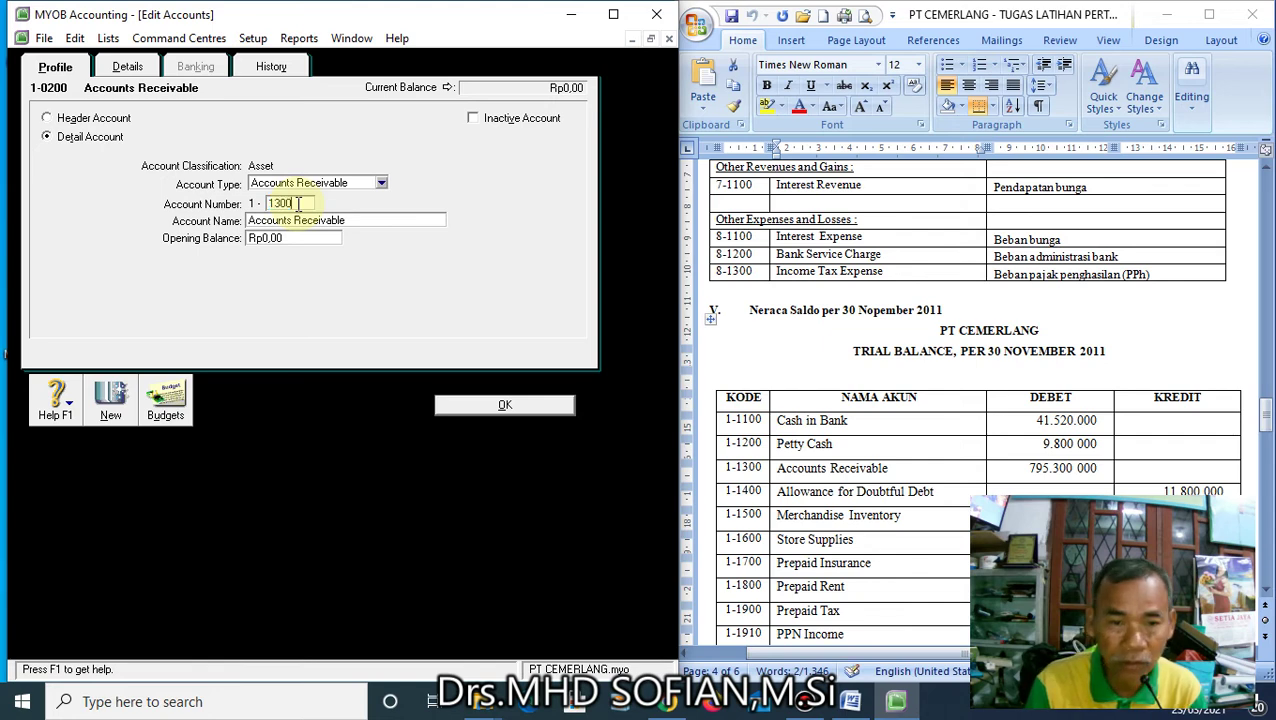
pyautogui.click(503, 406)
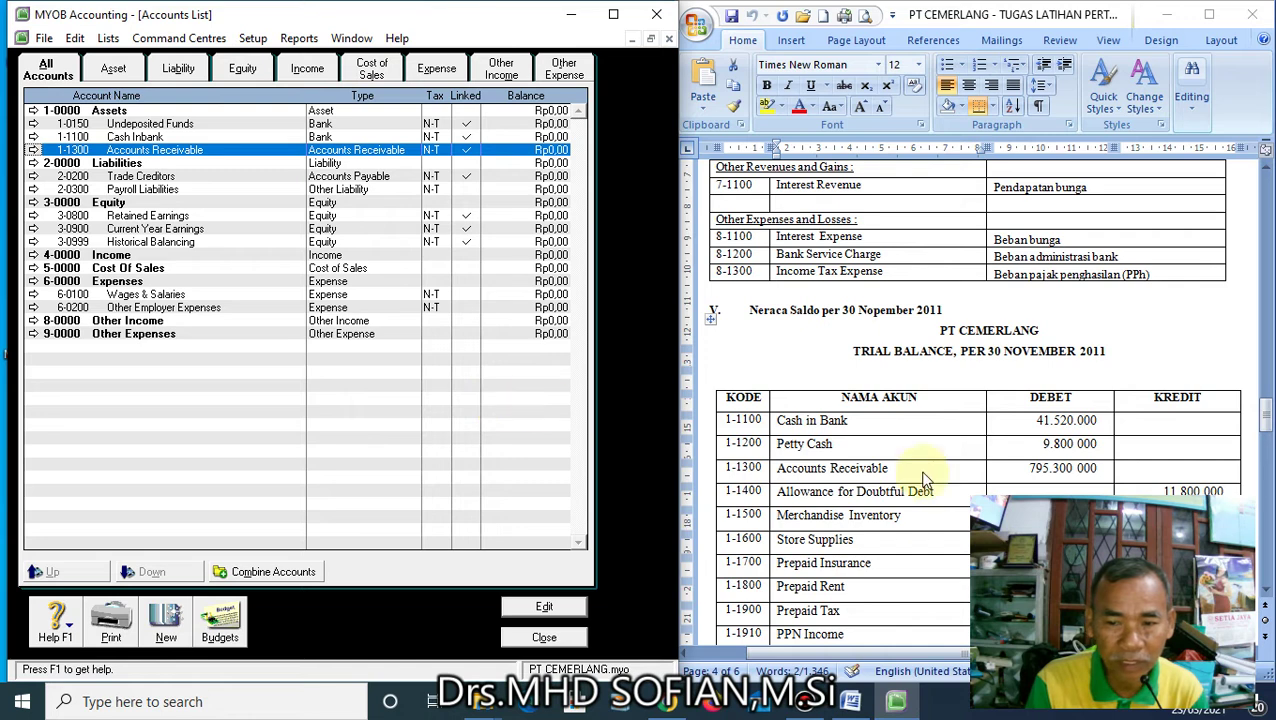
# Find the Accounts Payable row in the Word trial balance and copy its account name for Trade Creditors
pyautogui.click(176, 177)
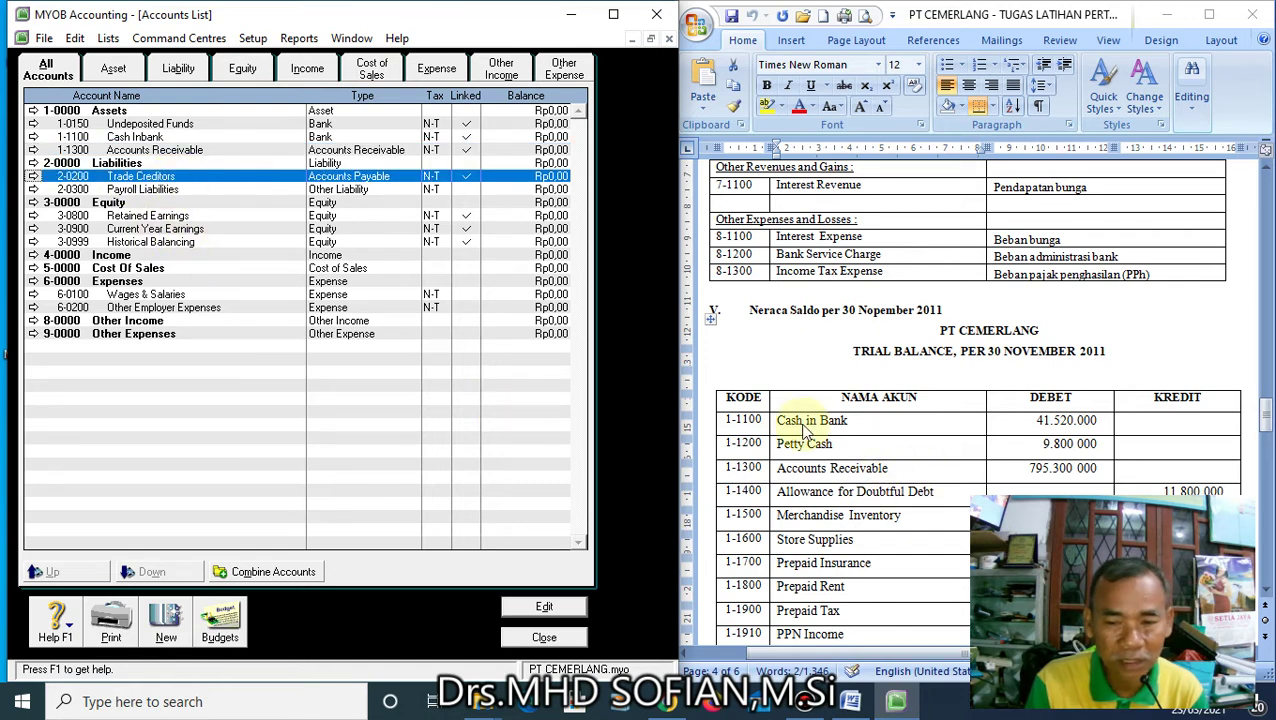
pyautogui.scroll(-8, 850, 595)
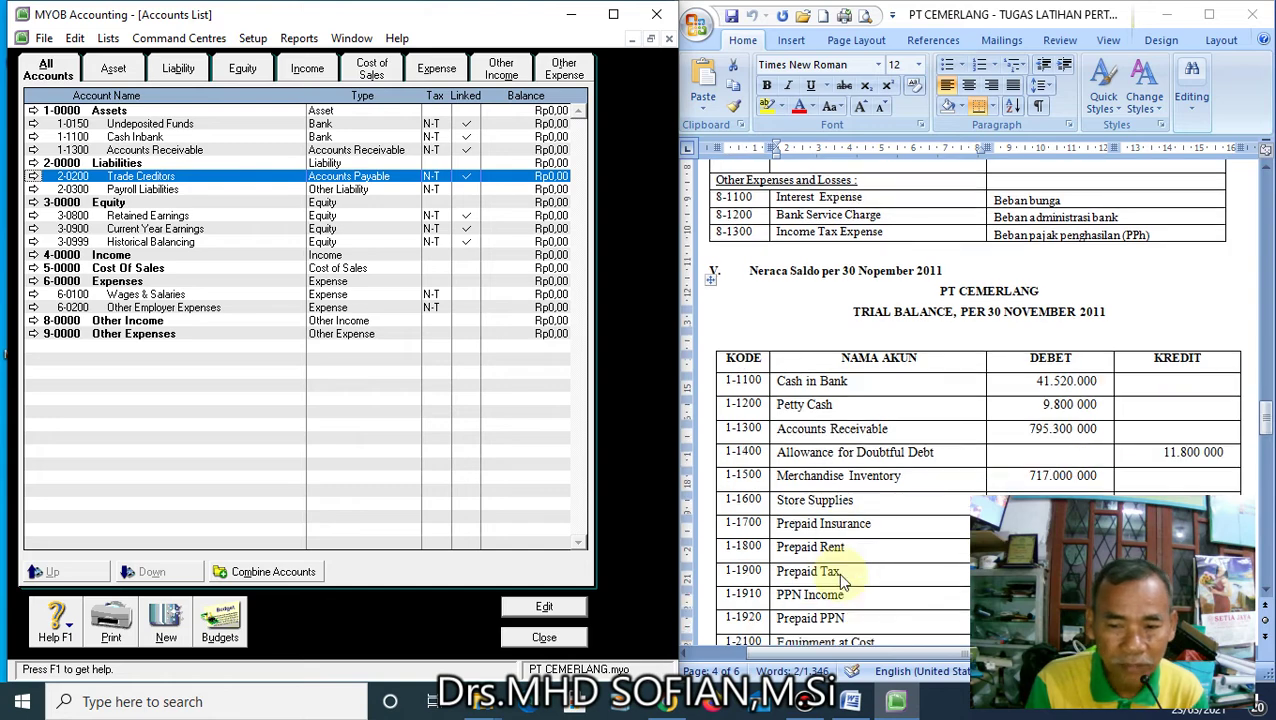
pyautogui.scroll(-3, 840, 580)
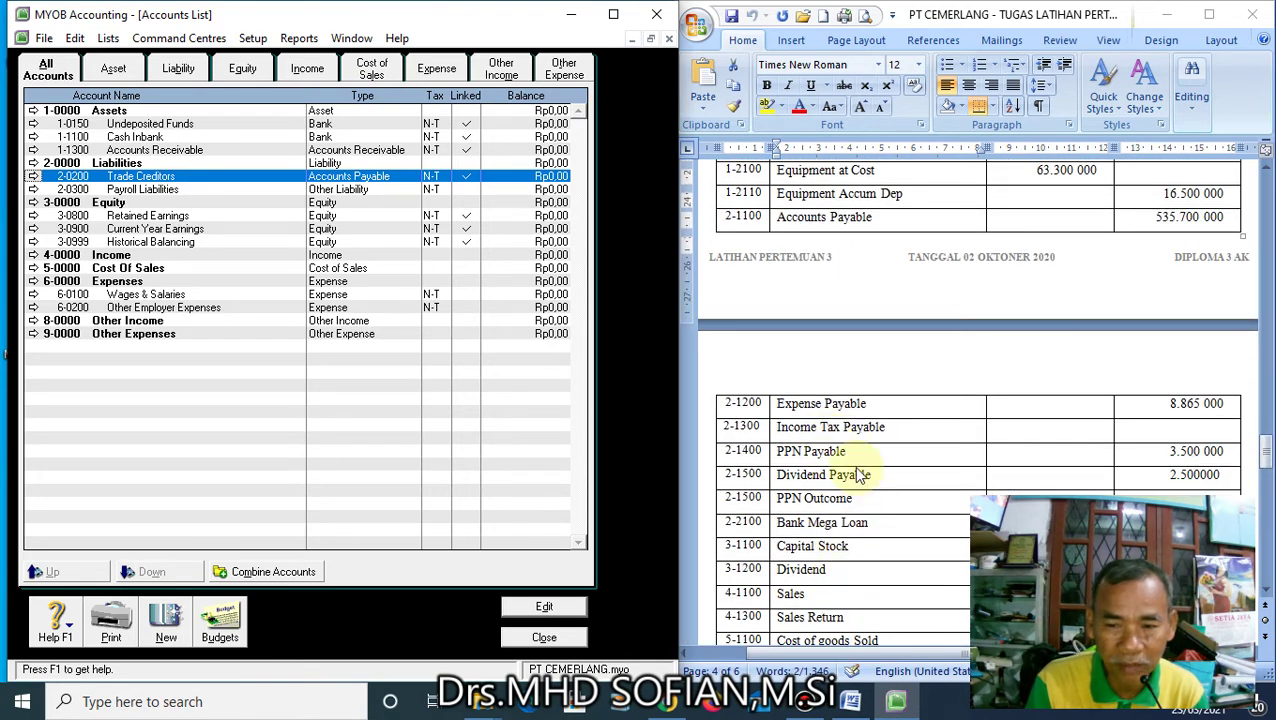
pyautogui.scroll(1, 858, 474)
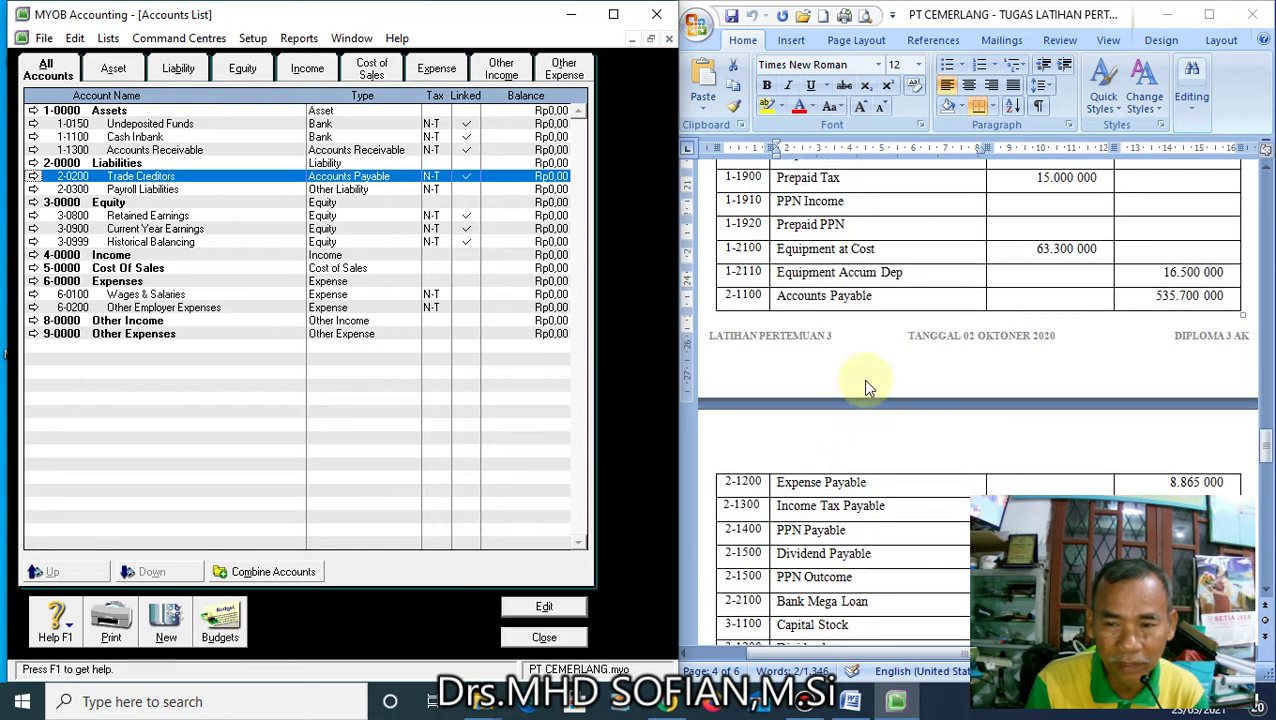
pyautogui.click(882, 293)
pyautogui.moveTo(882, 295); pyautogui.dragTo(772, 297)
pyautogui.hotkey('ctrl', 'c')
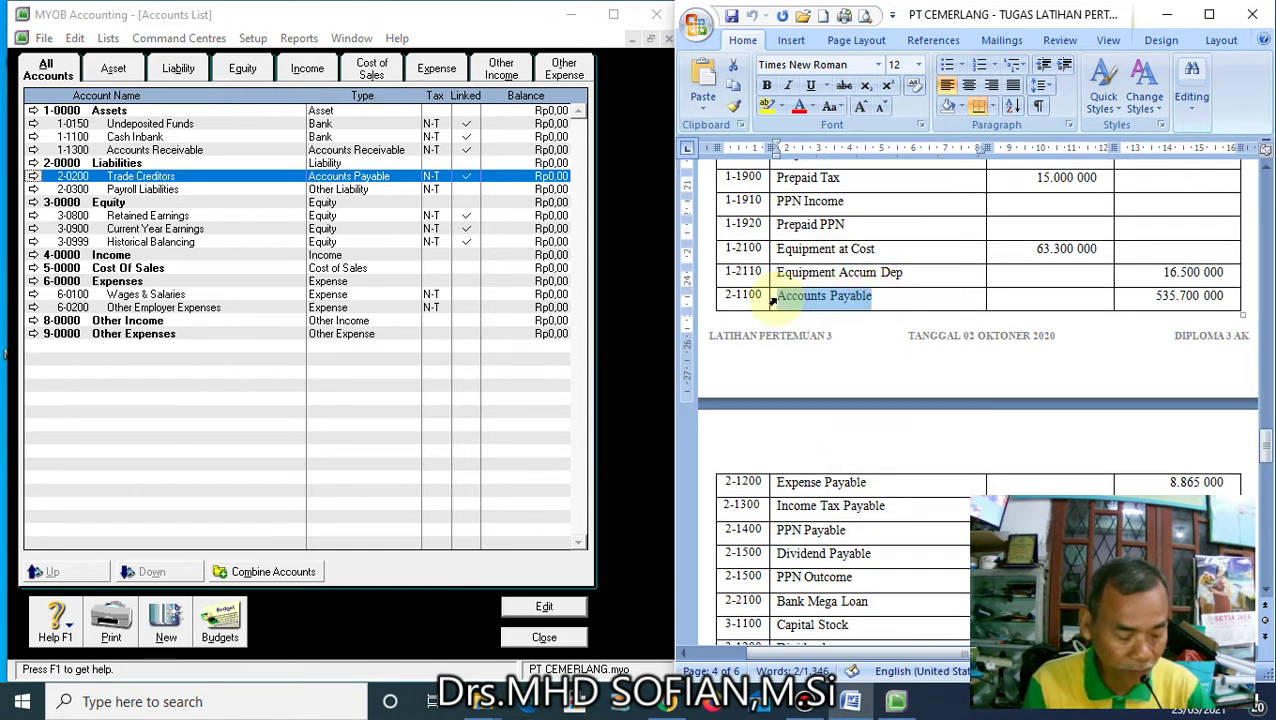
# Rename Trade Creditors with the copied name Accounts Payable and set its account number to 2-1100
pyautogui.doubleClick(228, 177)
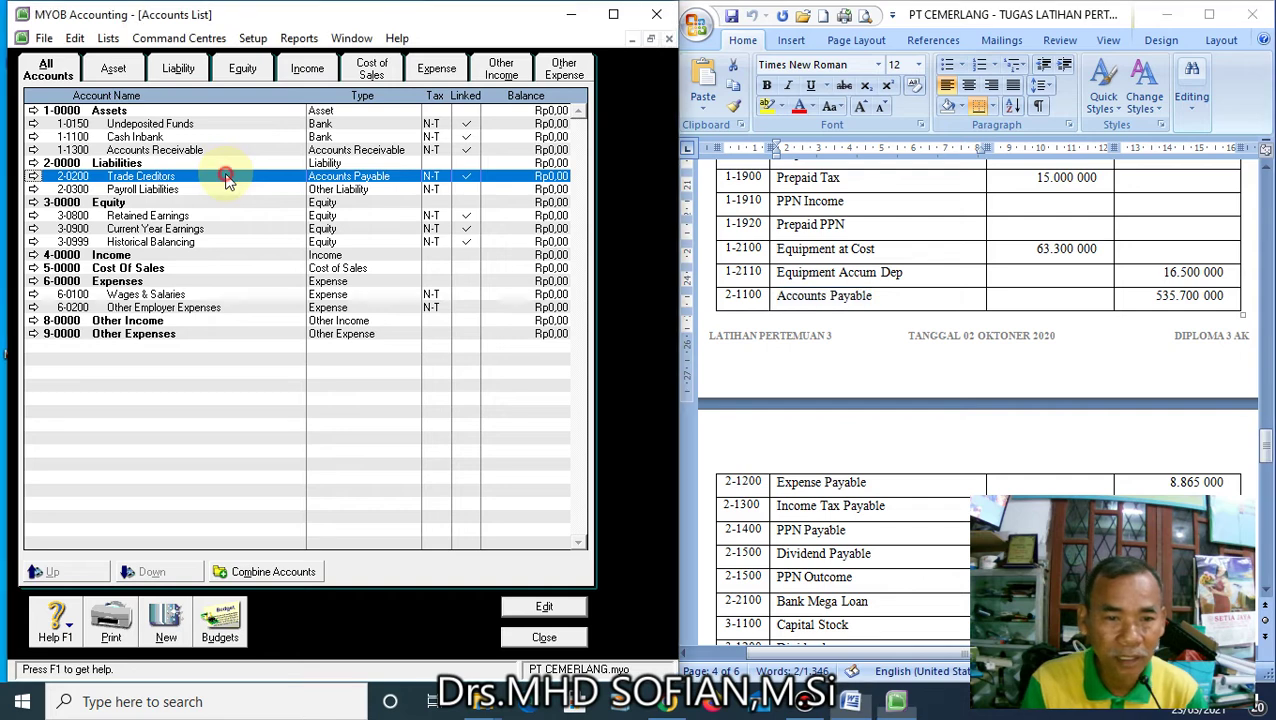
pyautogui.tripleClick(336, 219)
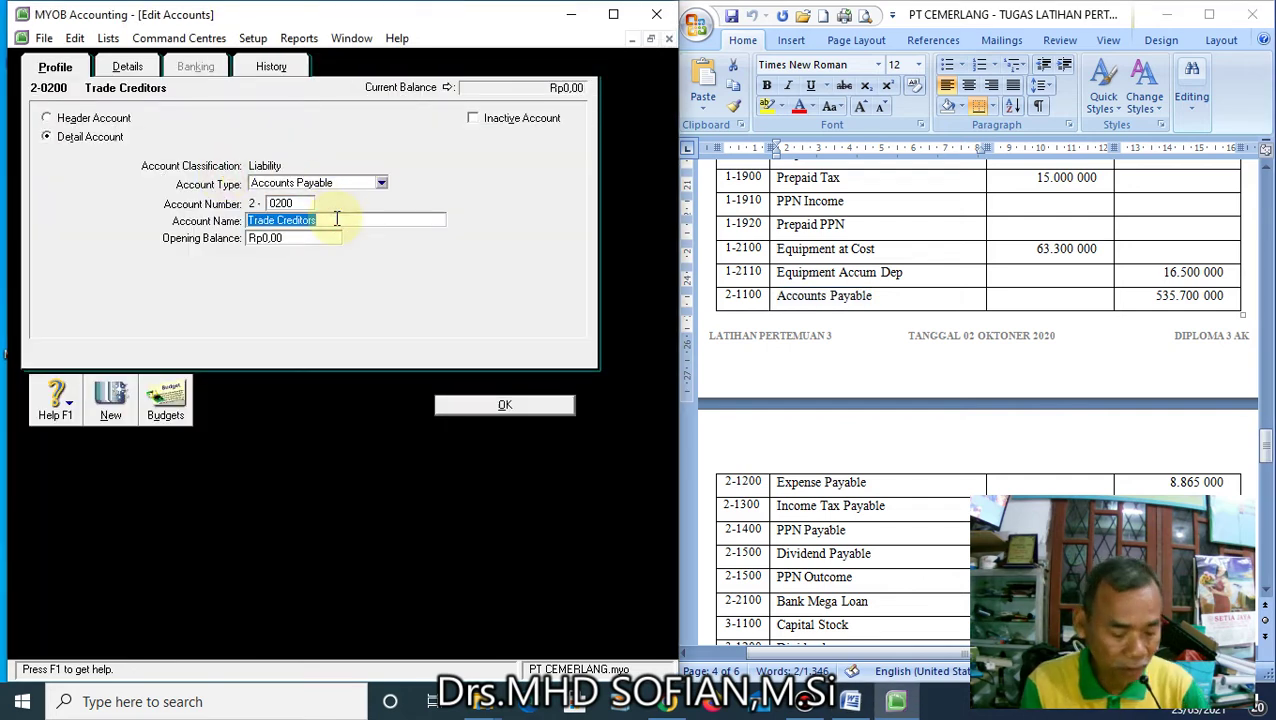
pyautogui.hotkey('ctrl', 'v')
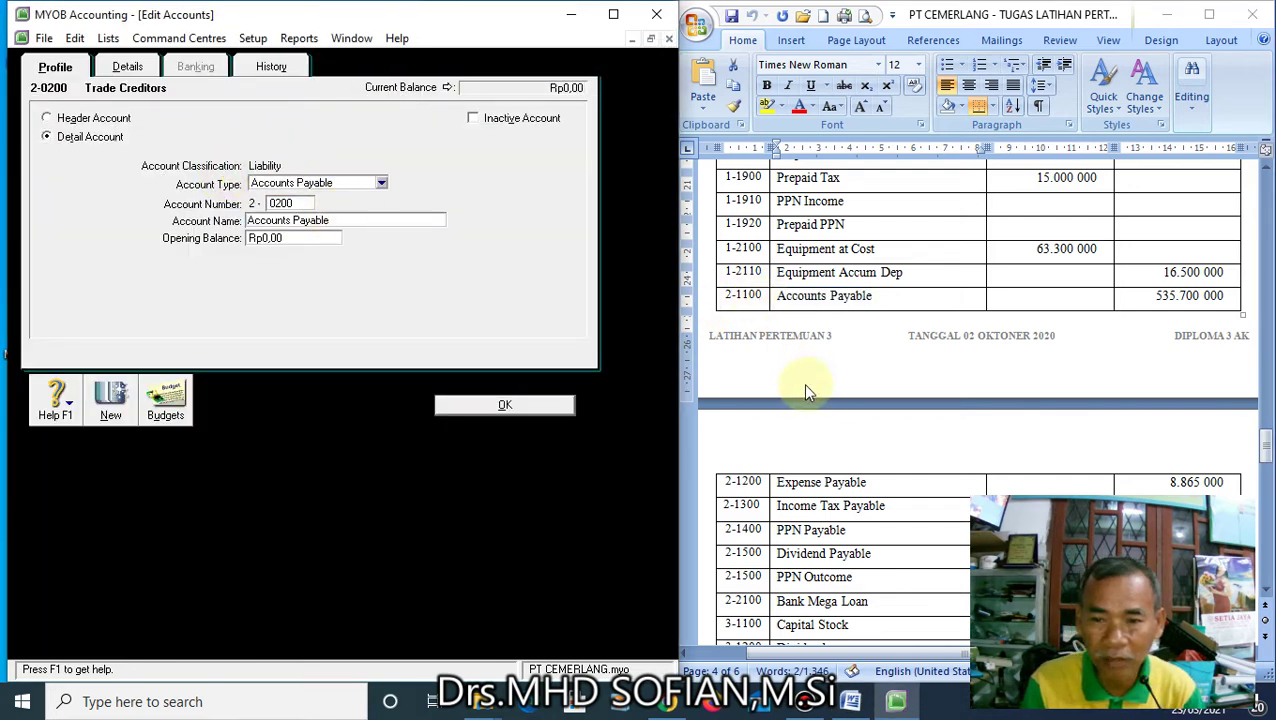
pyautogui.doubleClick(284, 204)
pyautogui.write('11')
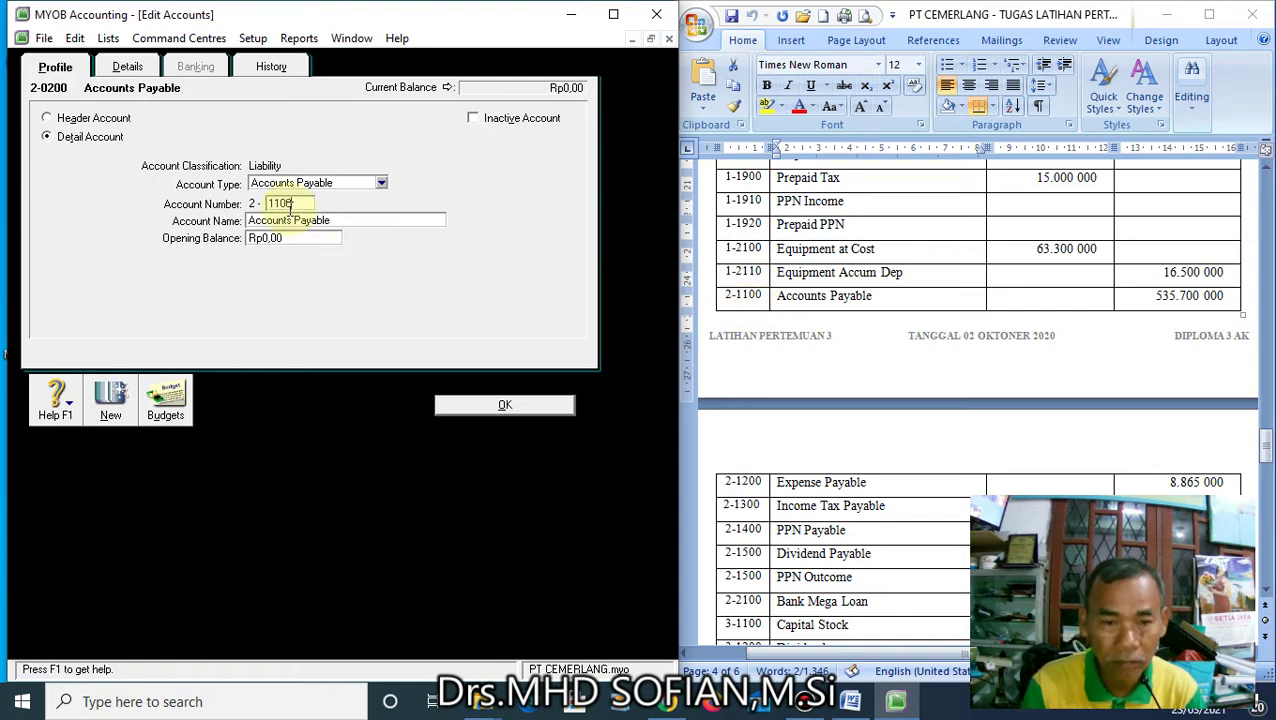
pyautogui.write('00')
pyautogui.click(507, 402)
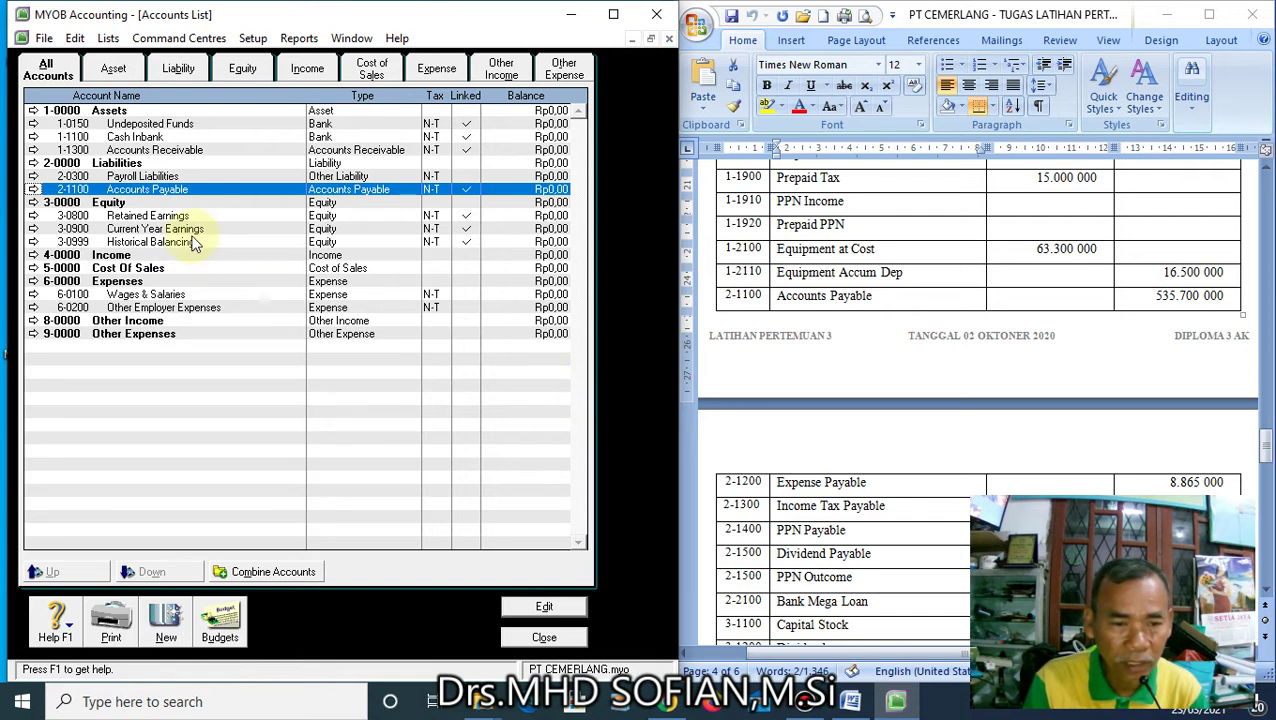
# Delete the Payroll Liabilities account from the liabilities
pyautogui.click(145, 216)
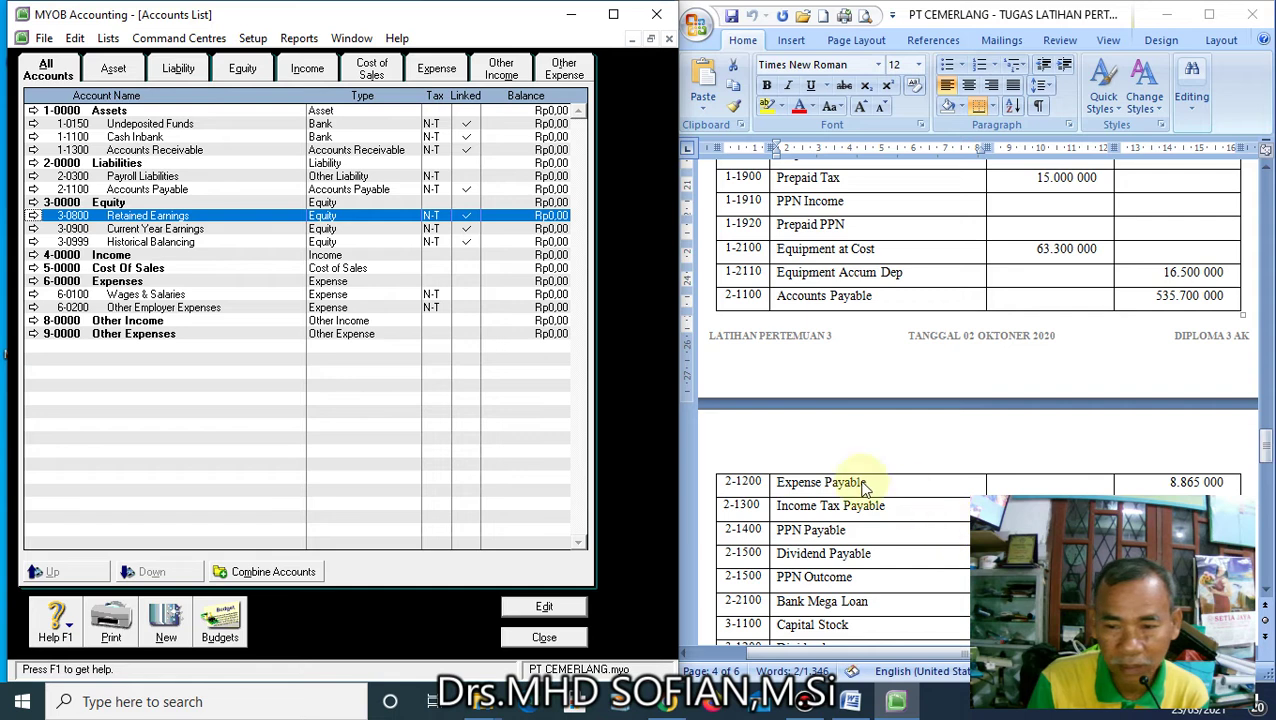
pyautogui.scroll(-1, 822, 470)
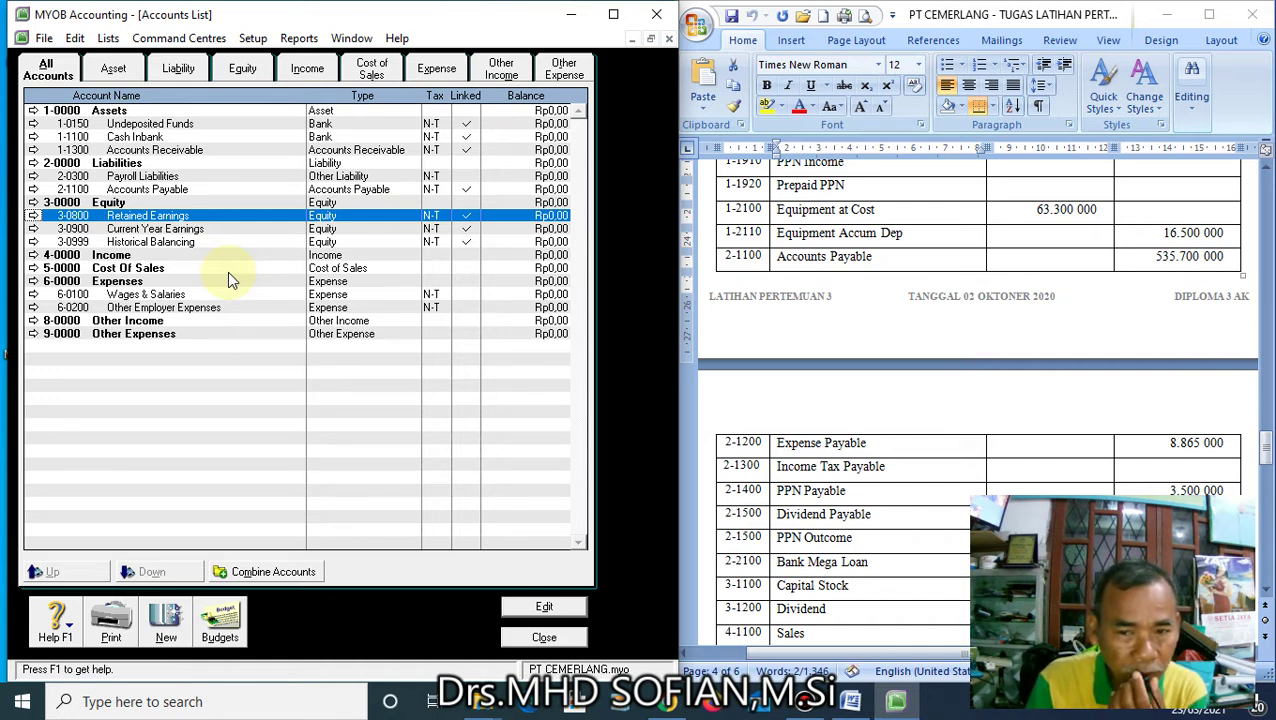
pyautogui.click(128, 178)
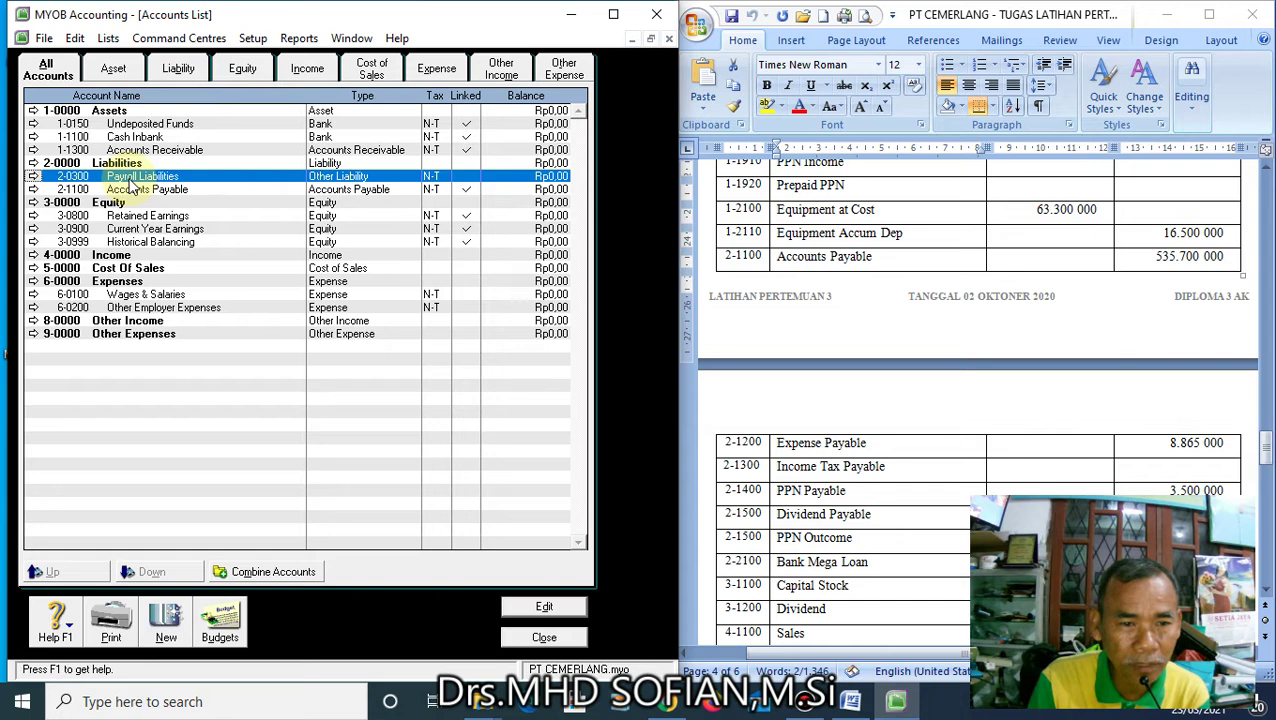
pyautogui.doubleClick(108, 178)
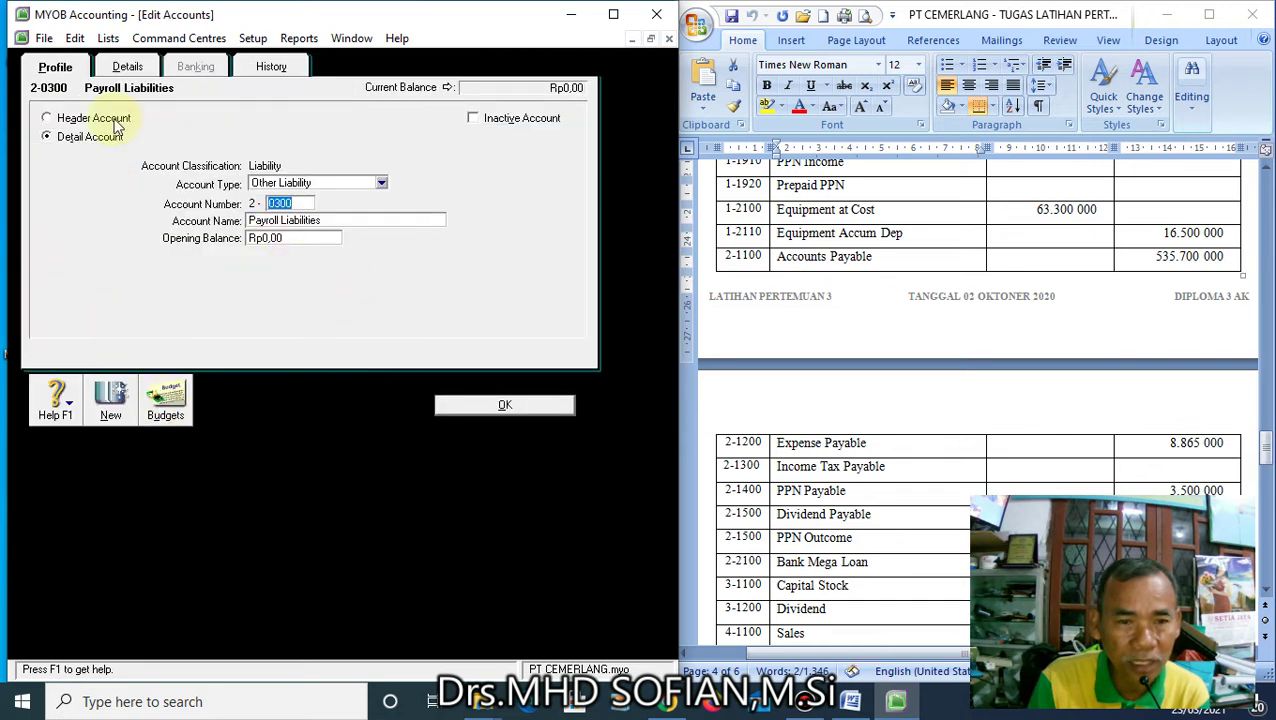
pyautogui.click(76, 38)
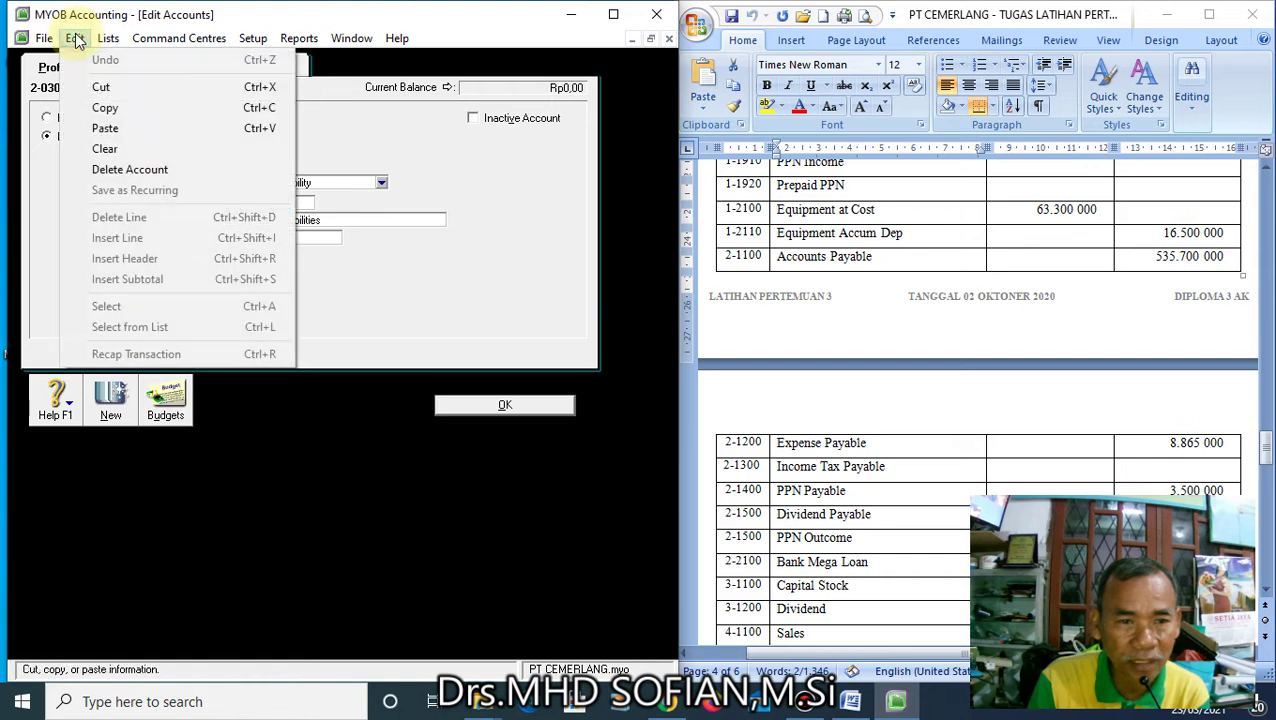
pyautogui.click(146, 169)
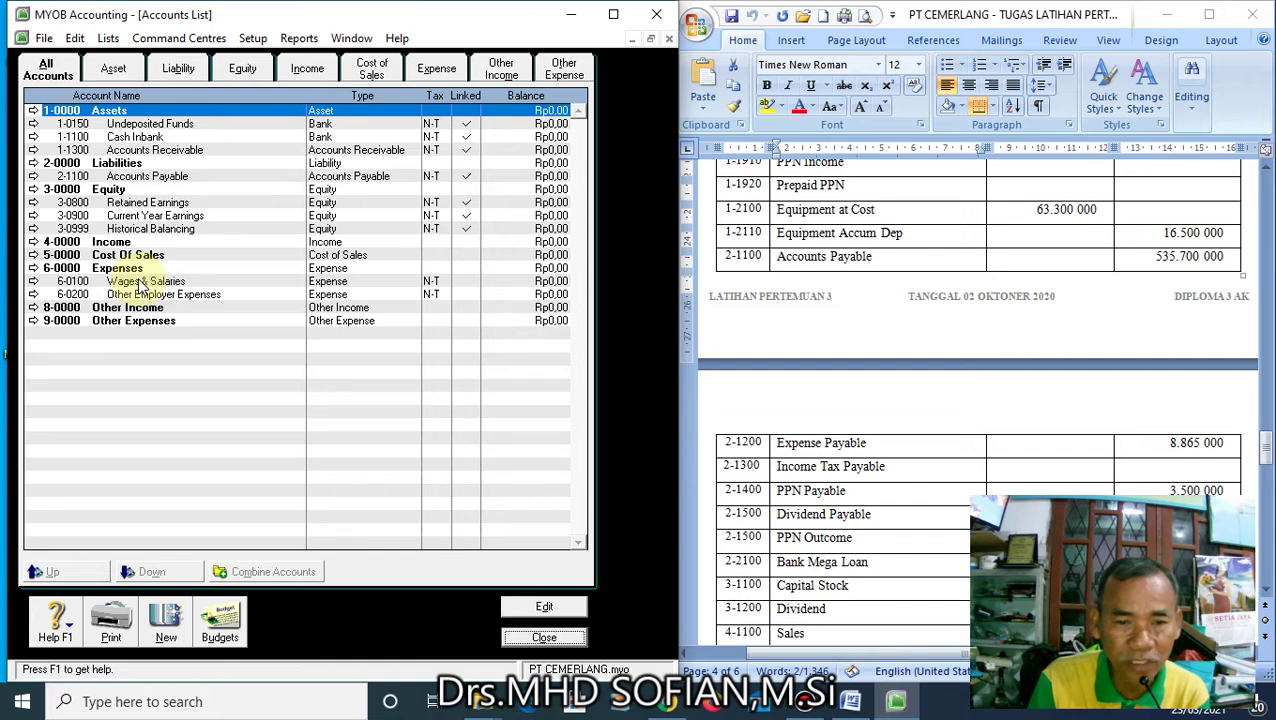
# Check the expense rows in the Word trial balance and delete the Wages & Salaries account from the expenses in MYOB
pyautogui.scroll(-3, 845, 543)
pyautogui.scroll(-1, 845, 543)
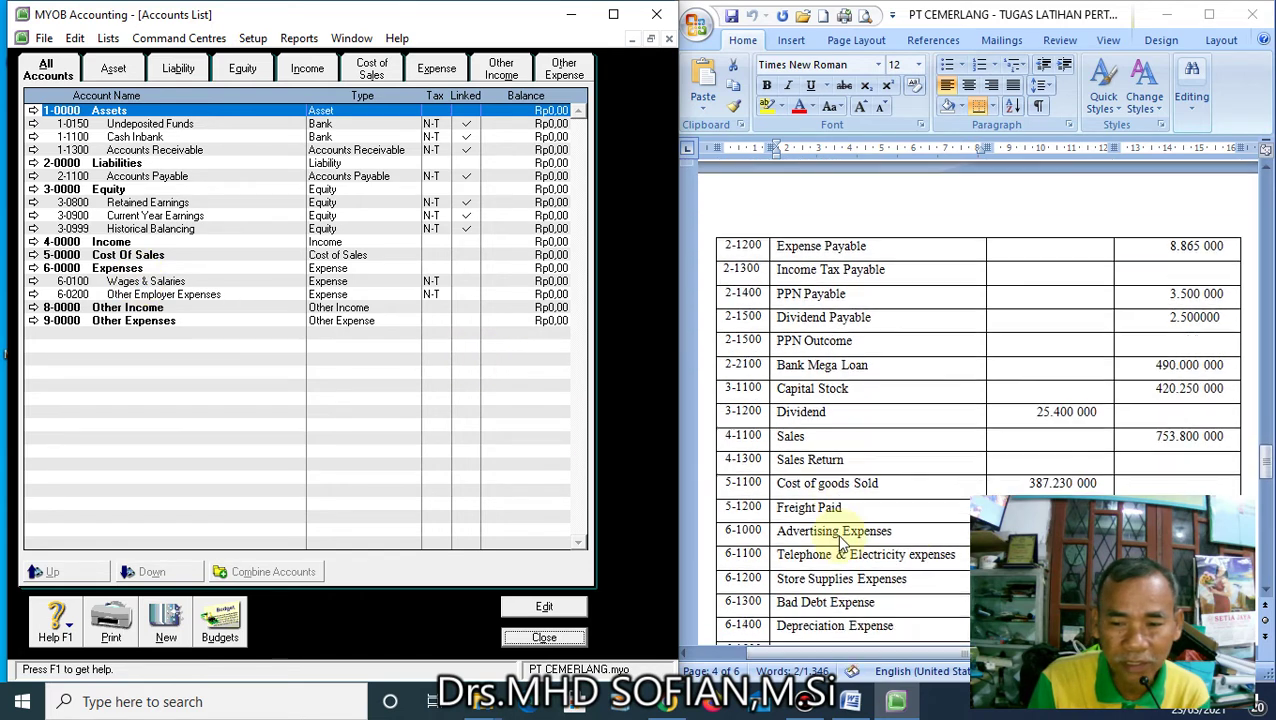
pyautogui.scroll(-3, 845, 543)
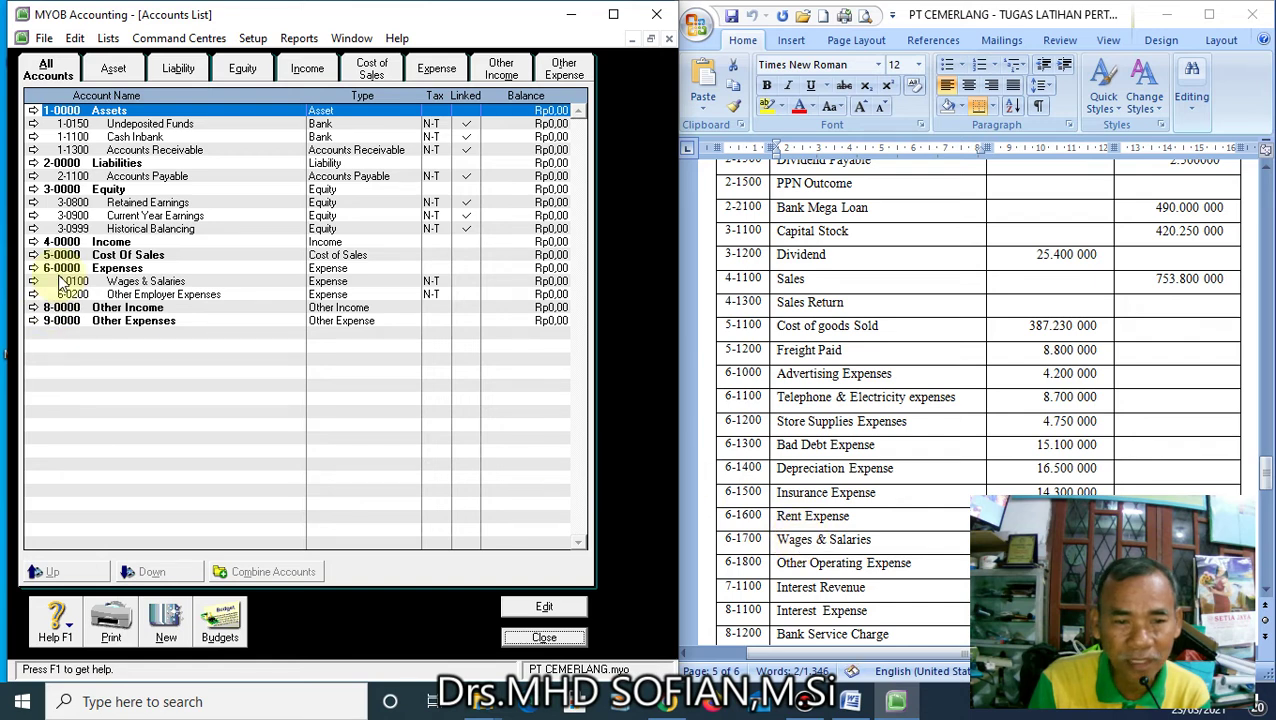
pyautogui.doubleClick(155, 283)
pyautogui.click(108, 38)
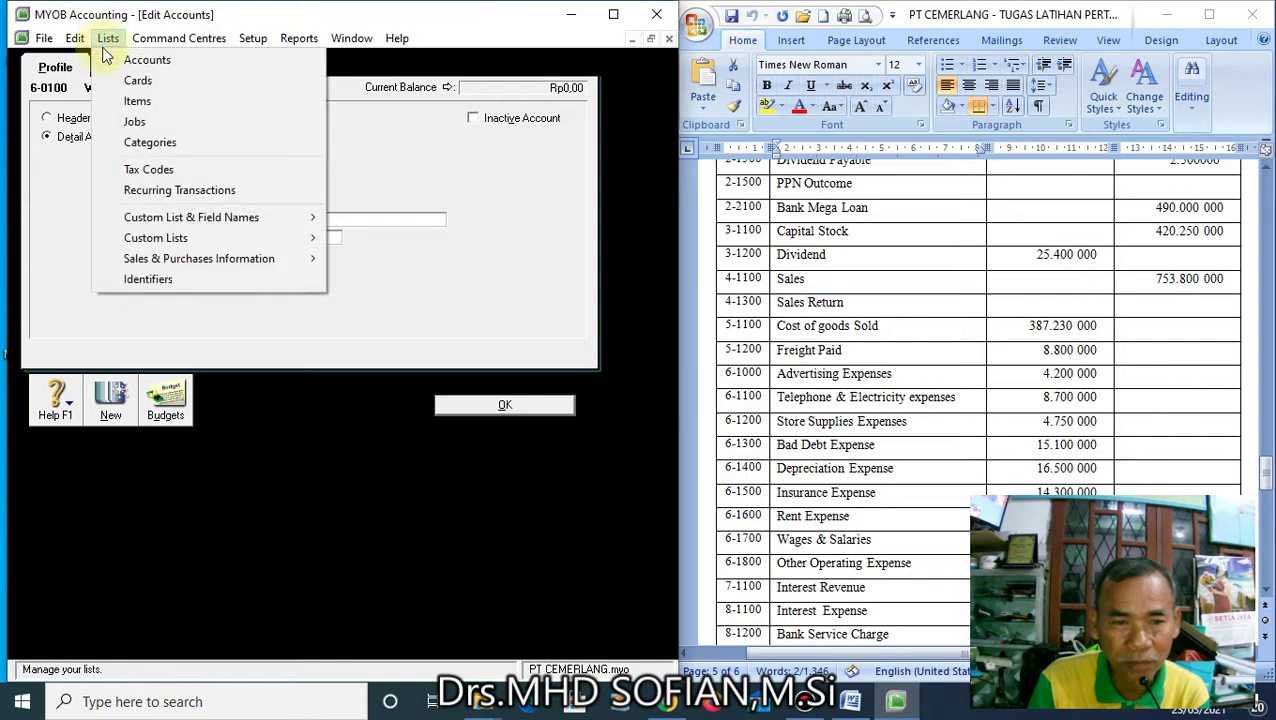
pyautogui.moveTo(76, 36)
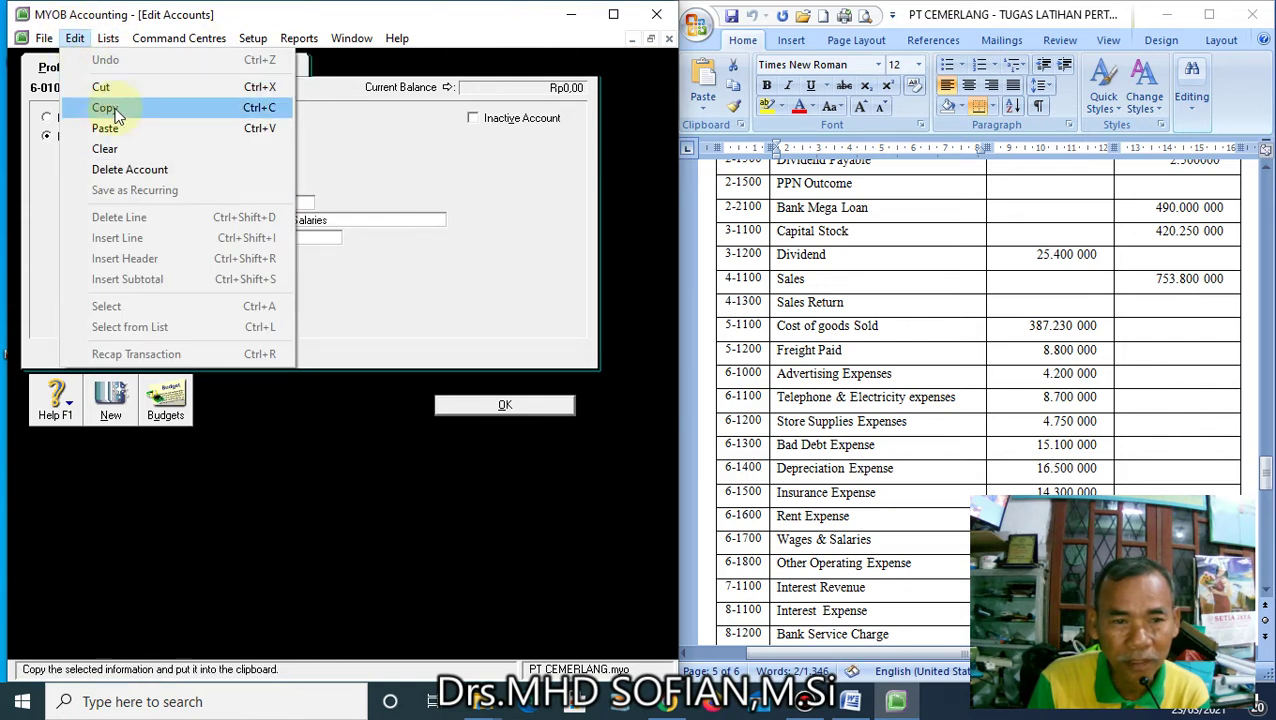
pyautogui.click(129, 170)
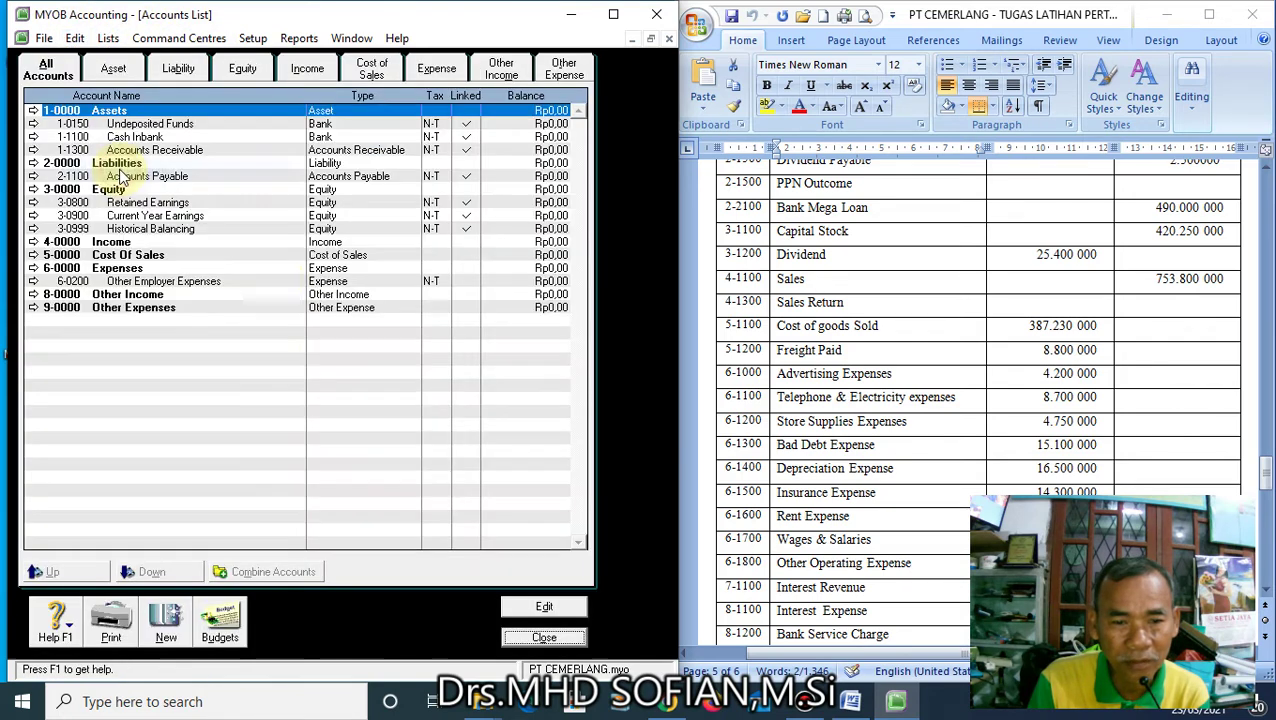
# Delete the Other Employer Expenses account from the expenses
pyautogui.doubleClick(135, 284)
pyautogui.click(75, 38)
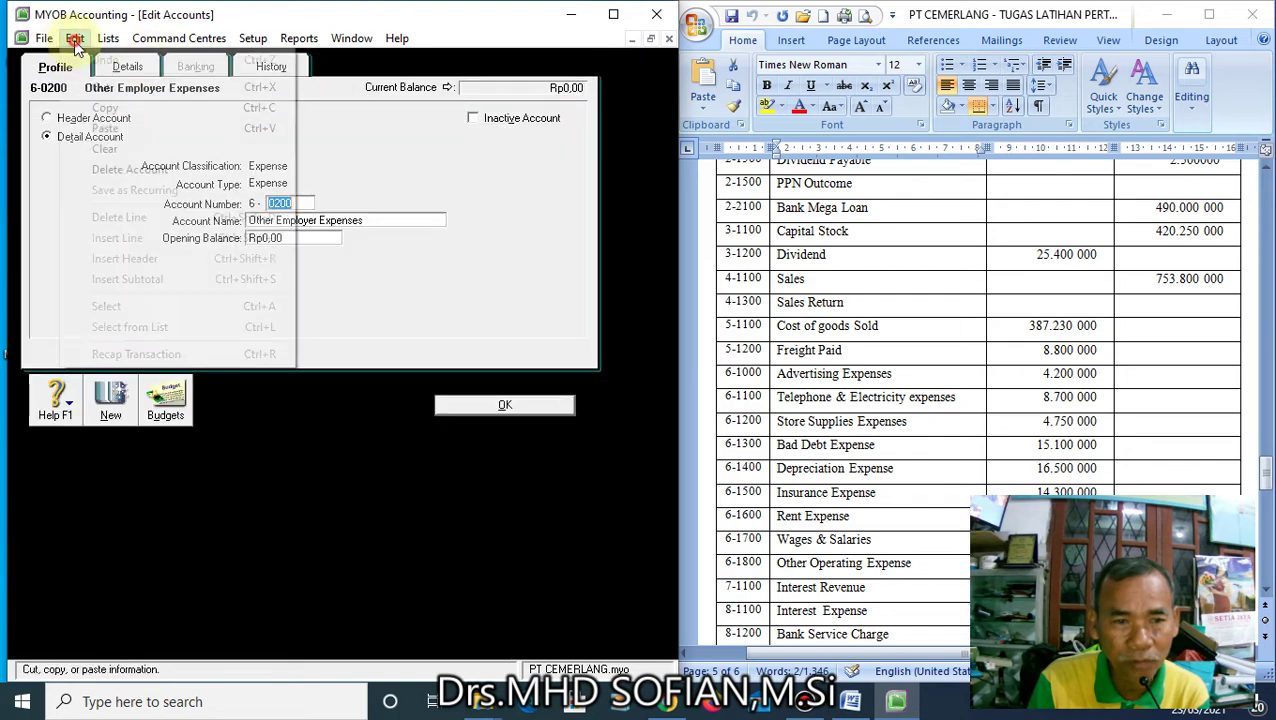
pyautogui.click(115, 170)
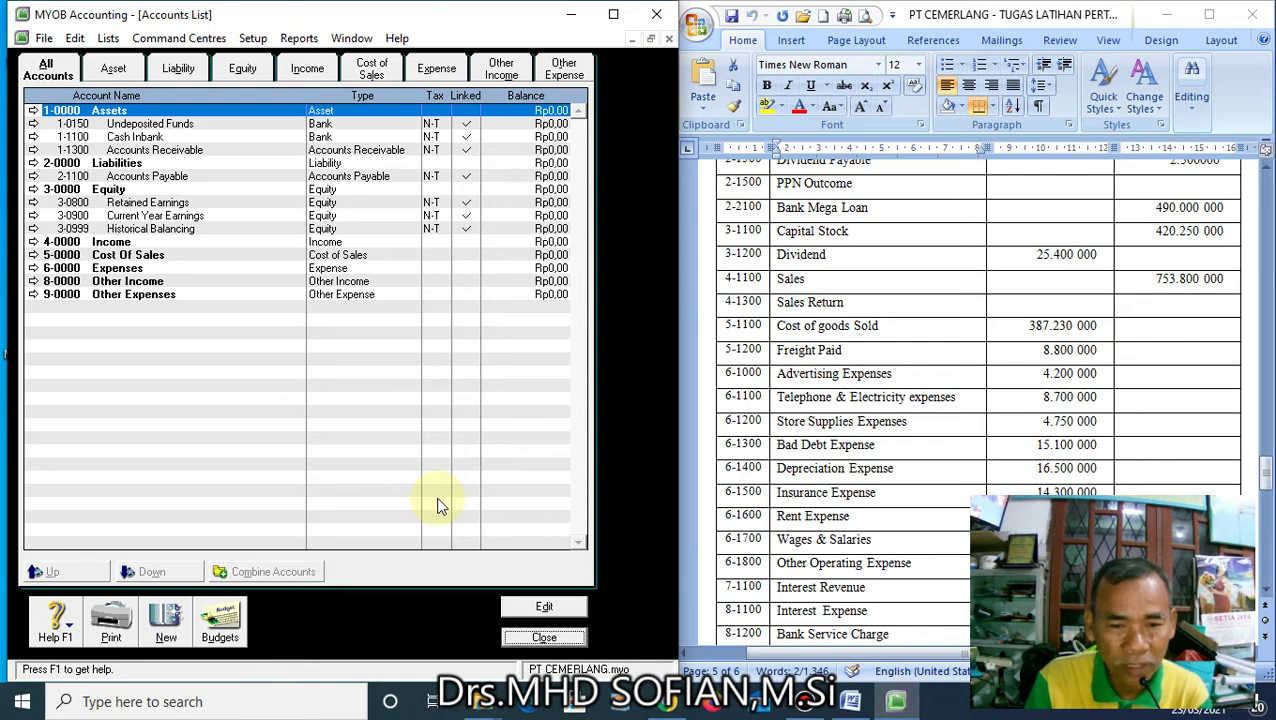
# Find the Petty Cash row in the Word trial balance and create a Bank-type account for it with number 1-1200
pyautogui.scroll(1, 835, 330)
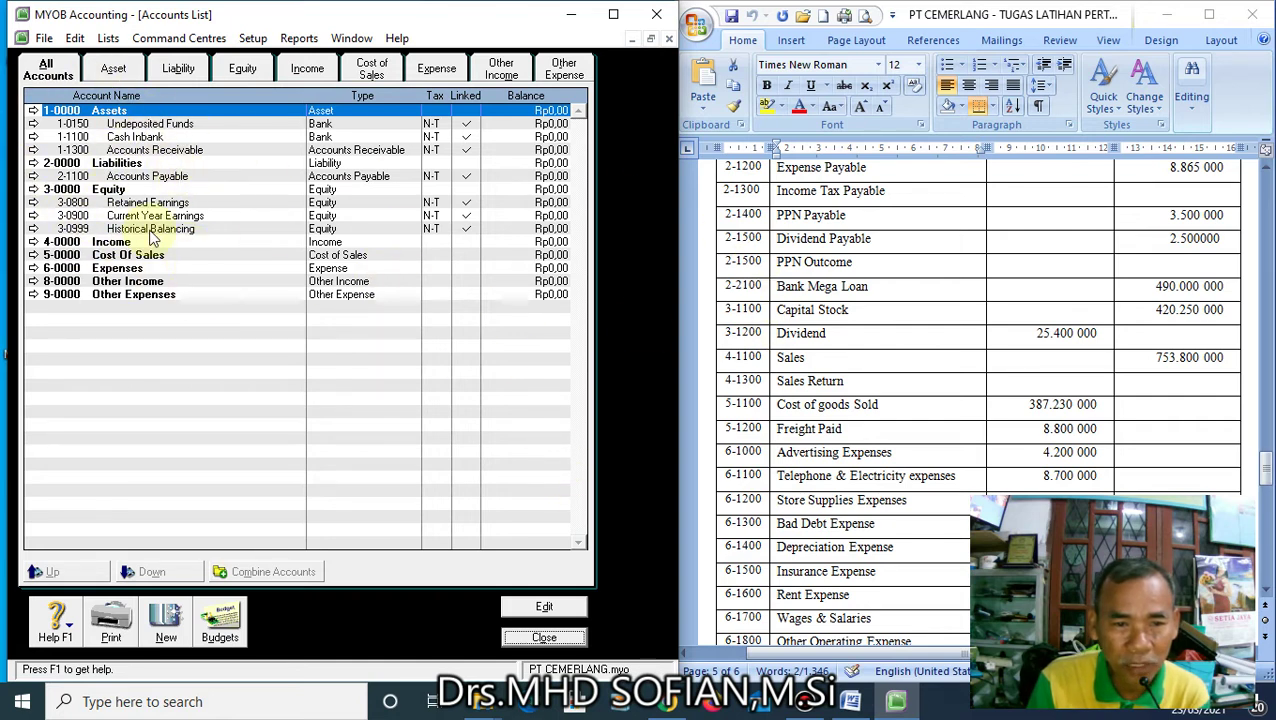
pyautogui.scroll(10, 810, 265)
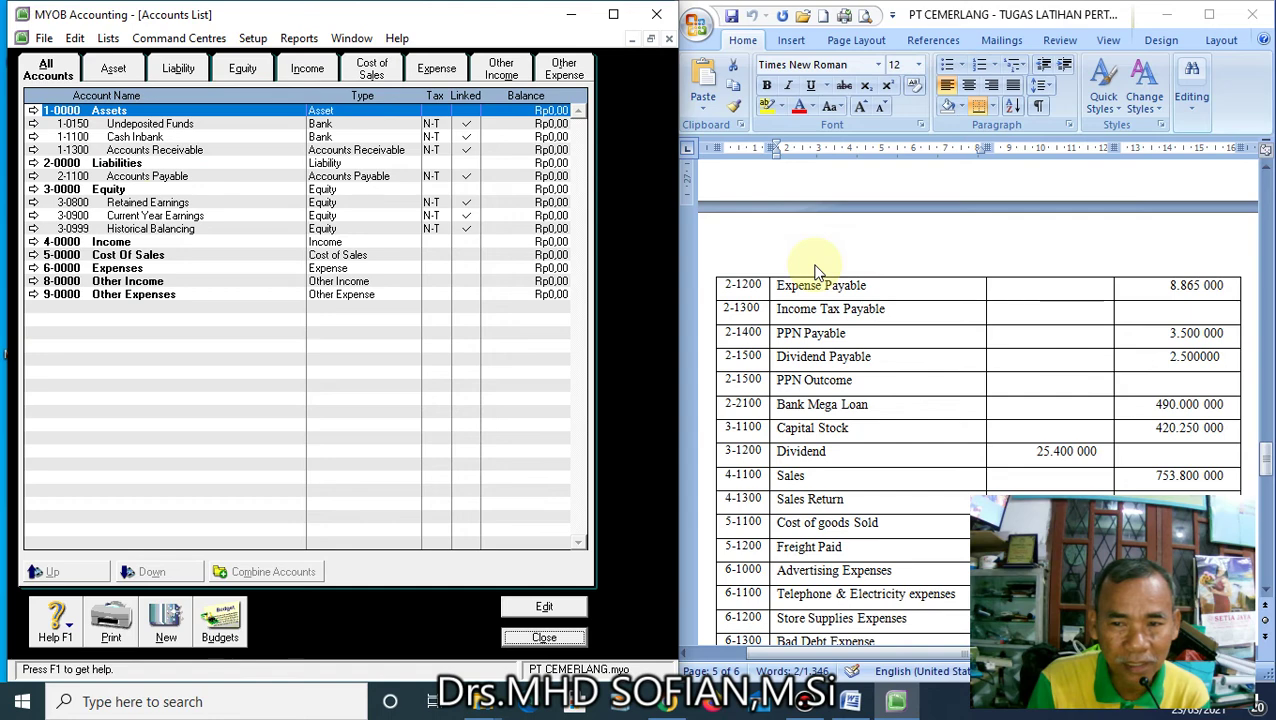
pyautogui.scroll(3, 815, 270)
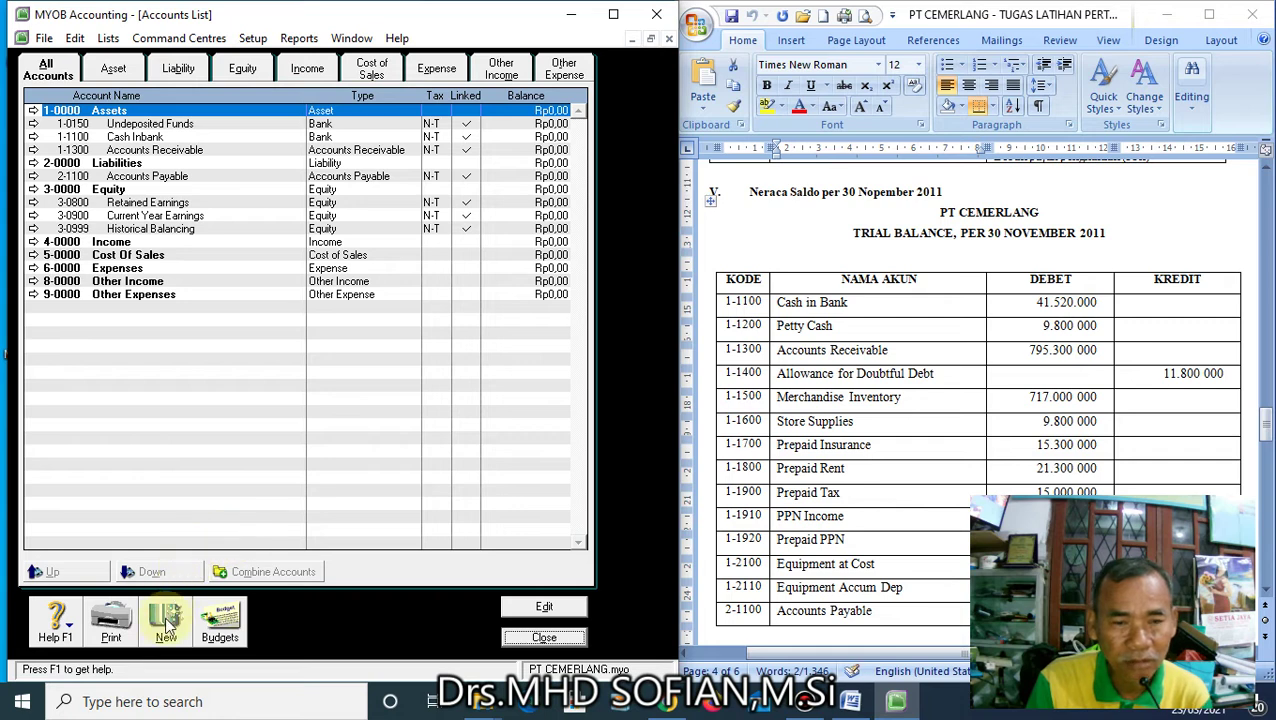
pyautogui.click(818, 328)
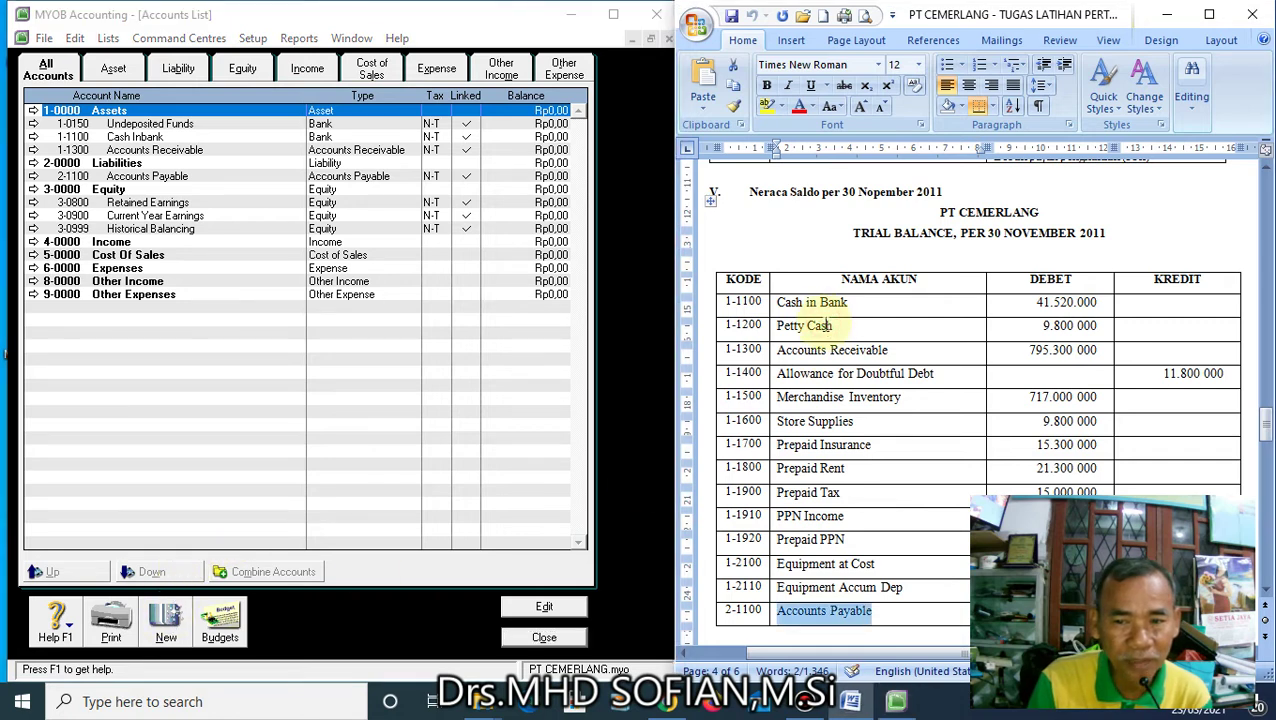
pyautogui.click(832, 373)
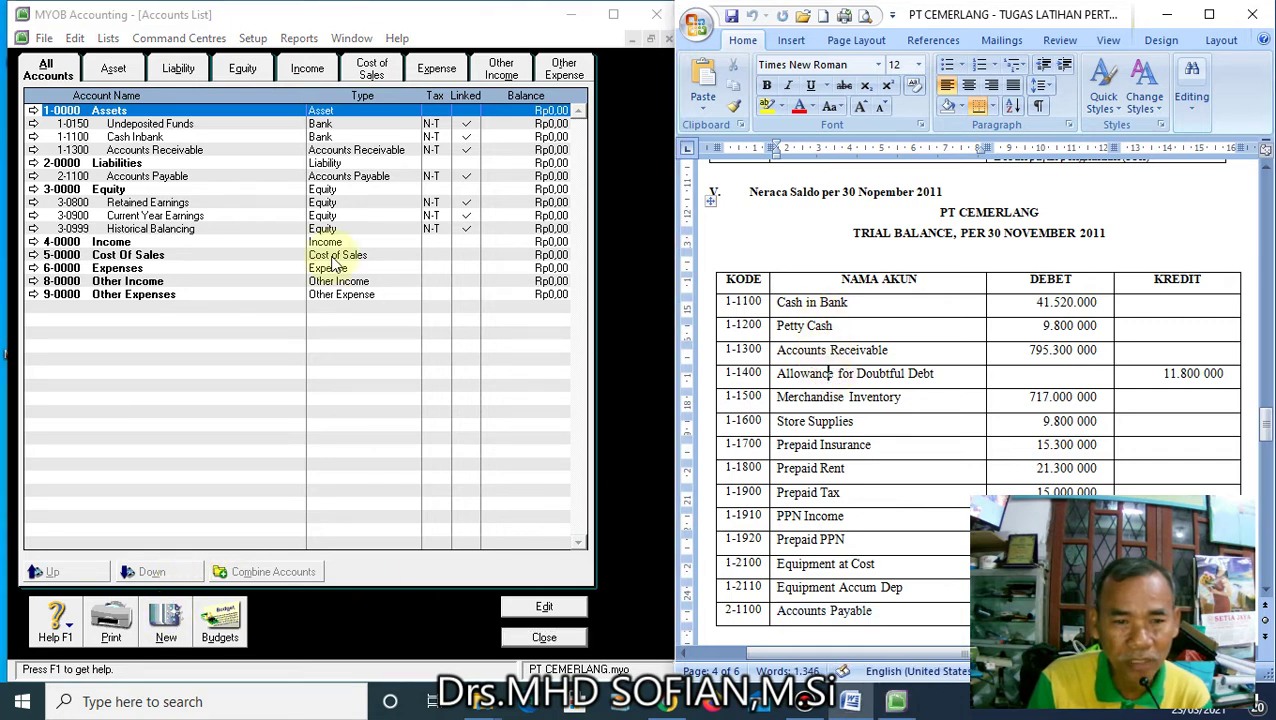
pyautogui.click(166, 626)
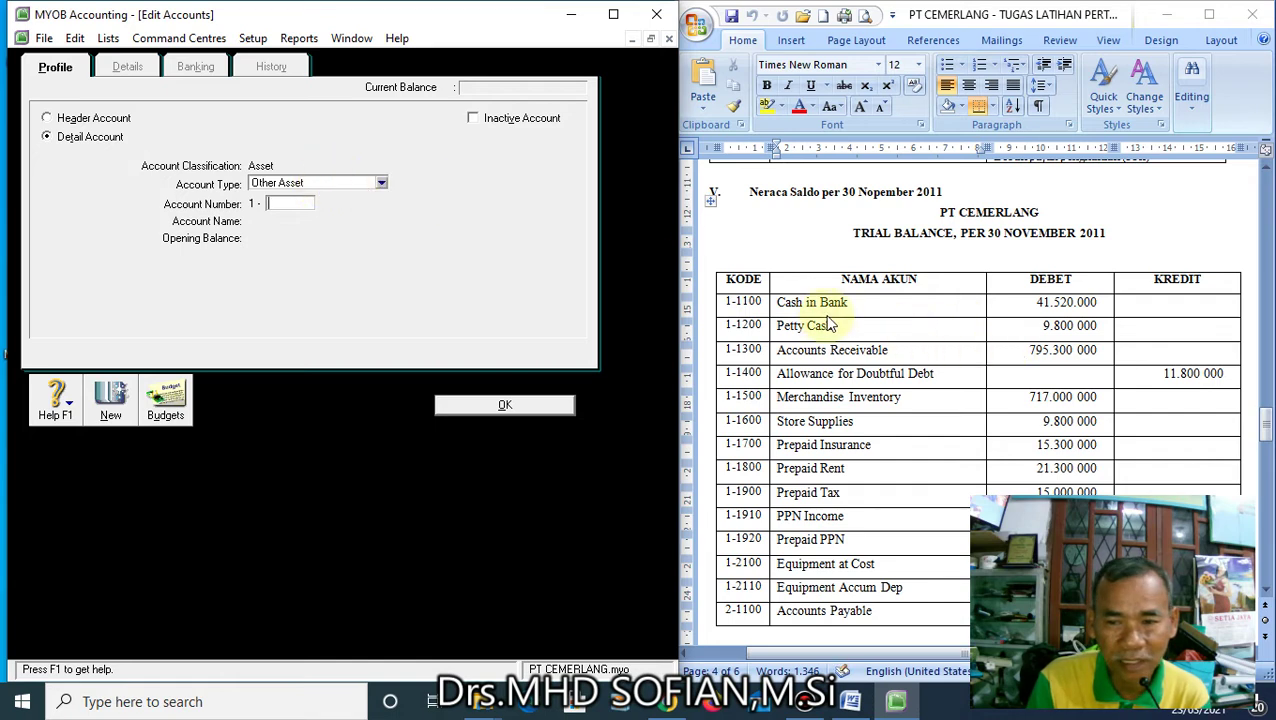
pyautogui.click(381, 184)
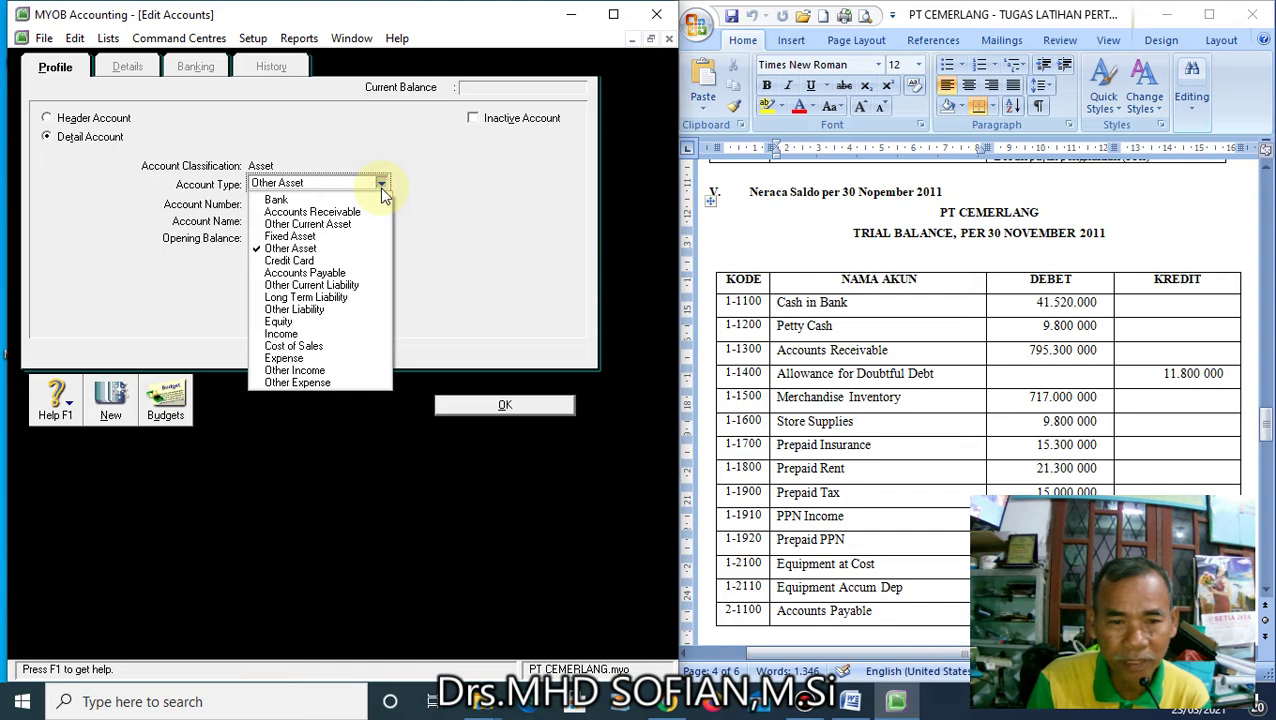
pyautogui.click(290, 200)
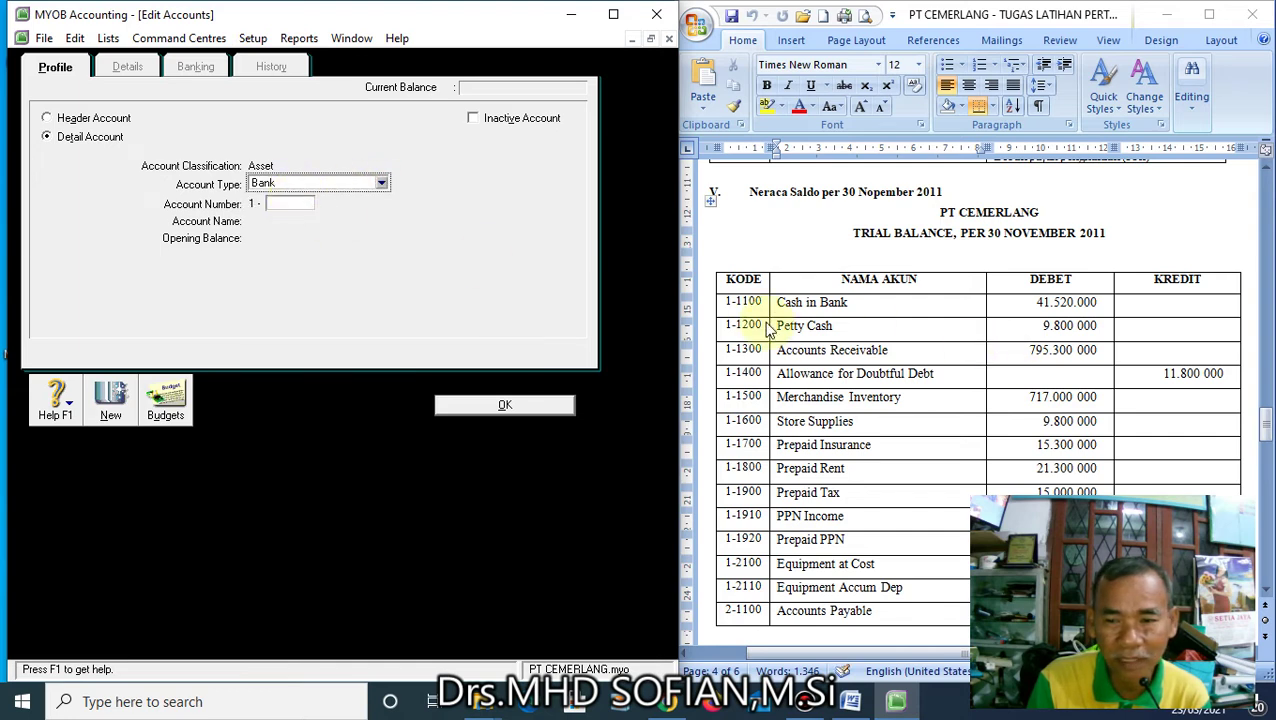
pyautogui.click(282, 203)
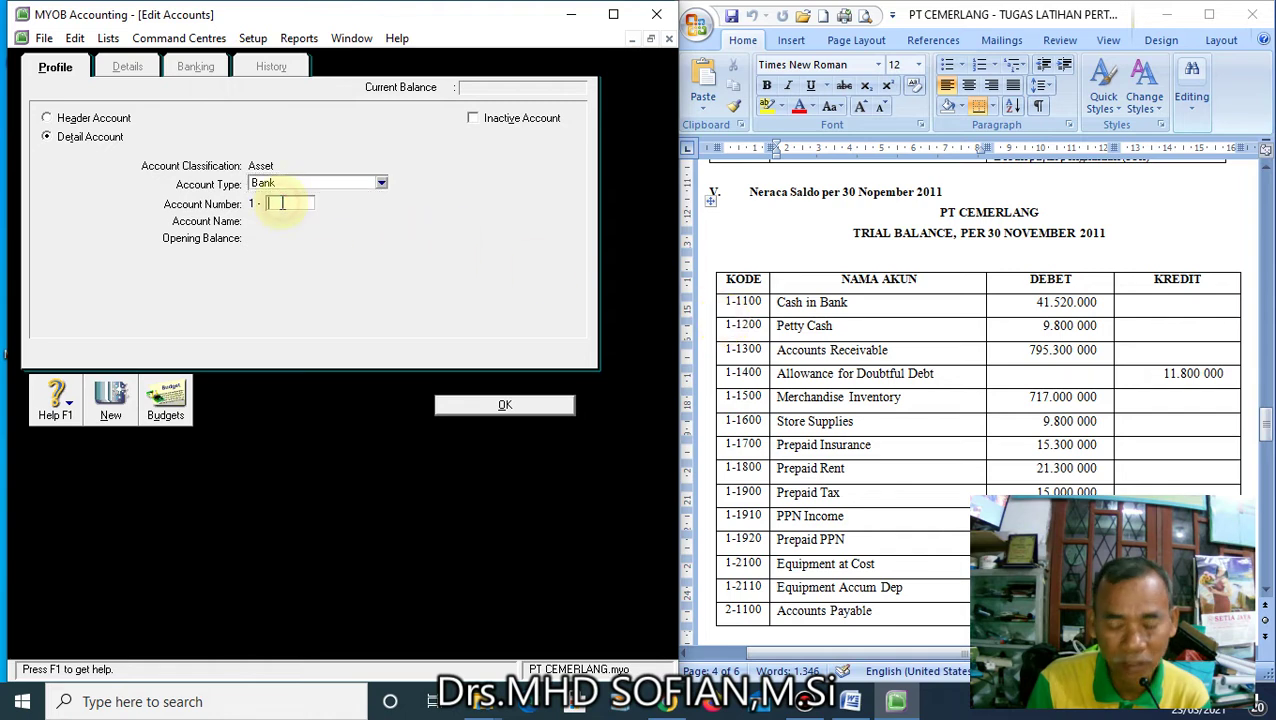
pyautogui.write('1200')
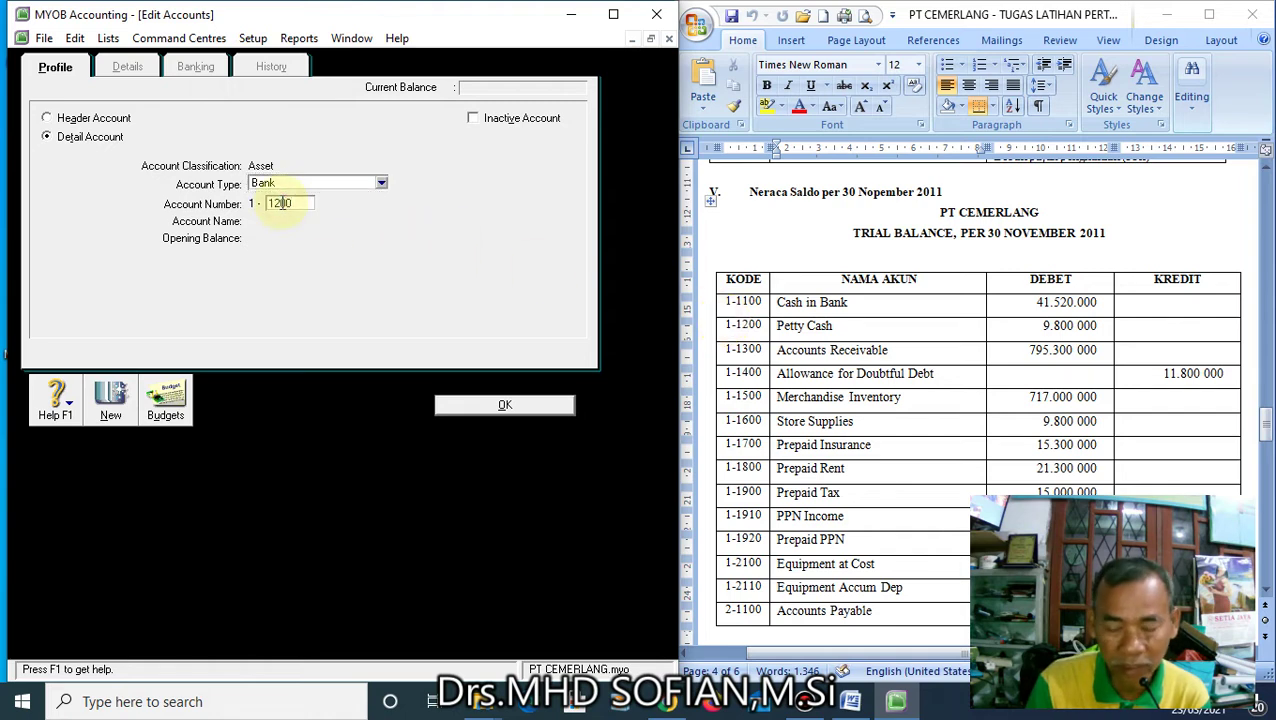
pyautogui.press('Tab')
# Name account 1-1200 Petty Cash, copying the name from the Word trial balance, and begin another new account
pyautogui.click(852, 324)
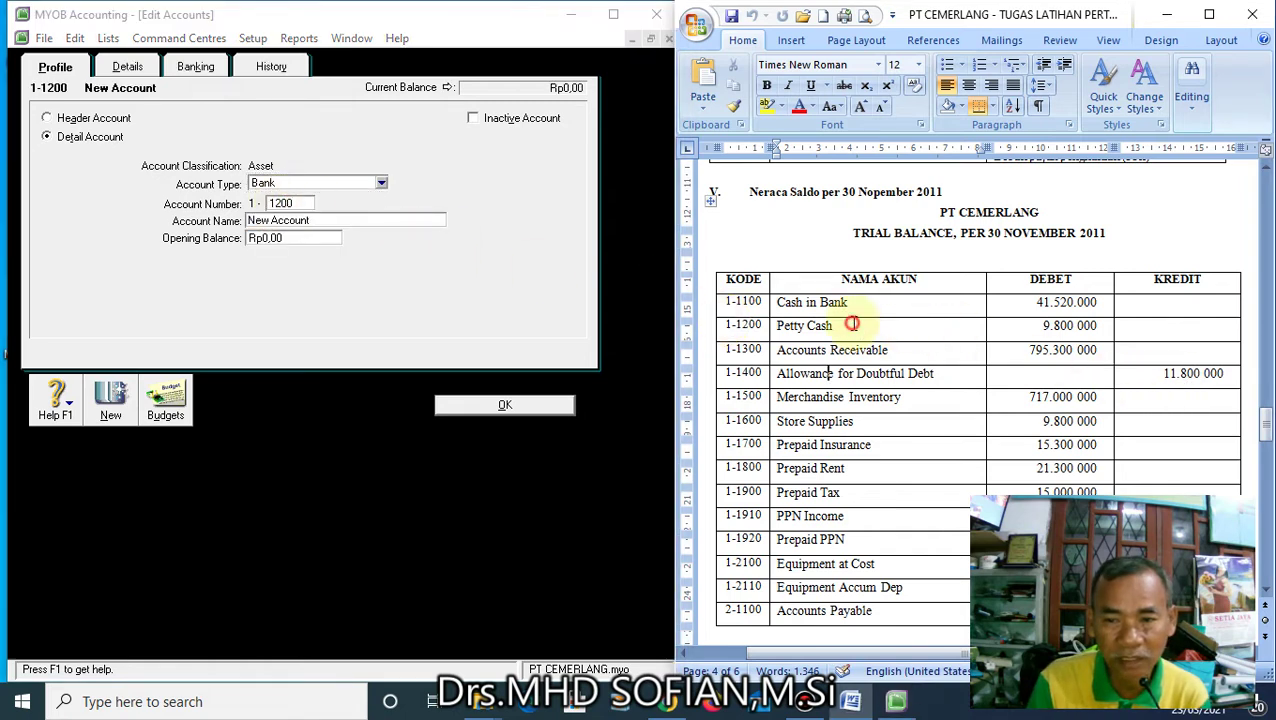
pyautogui.moveTo(842, 325); pyautogui.dragTo(784, 330)
pyautogui.hotkey('ctrl', 'c')
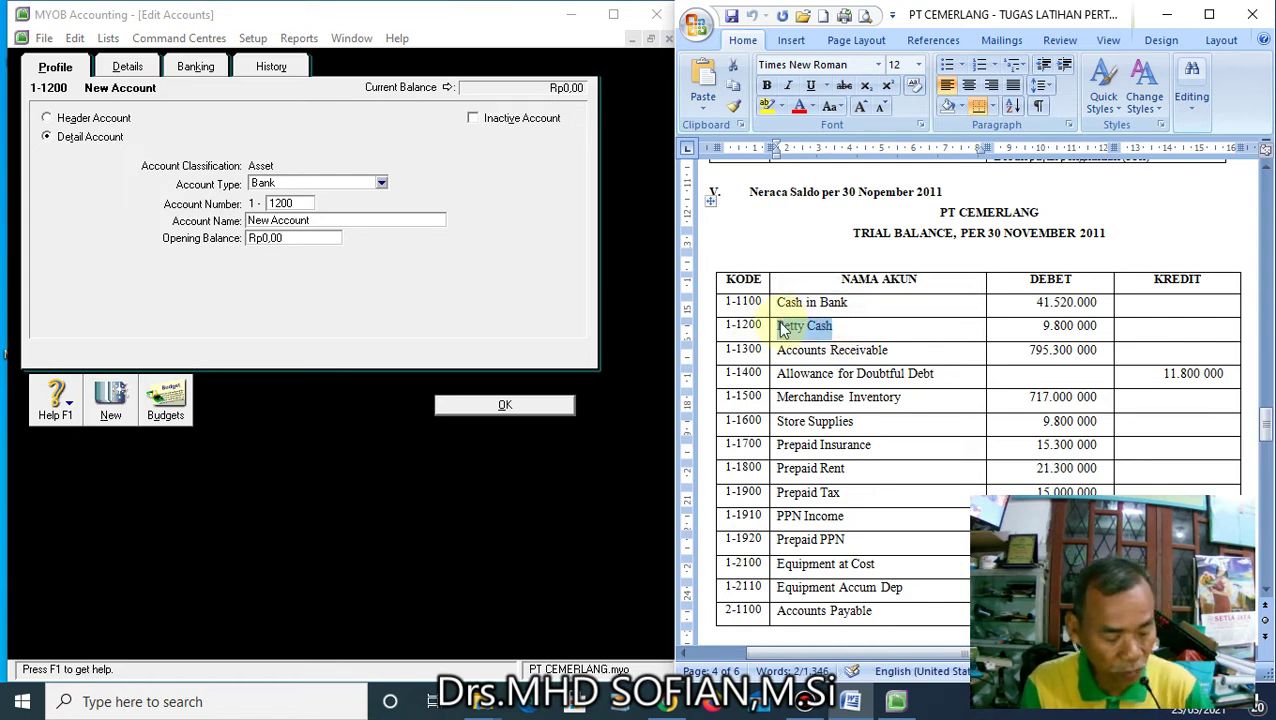
pyautogui.click(347, 214)
pyautogui.click(348, 213)
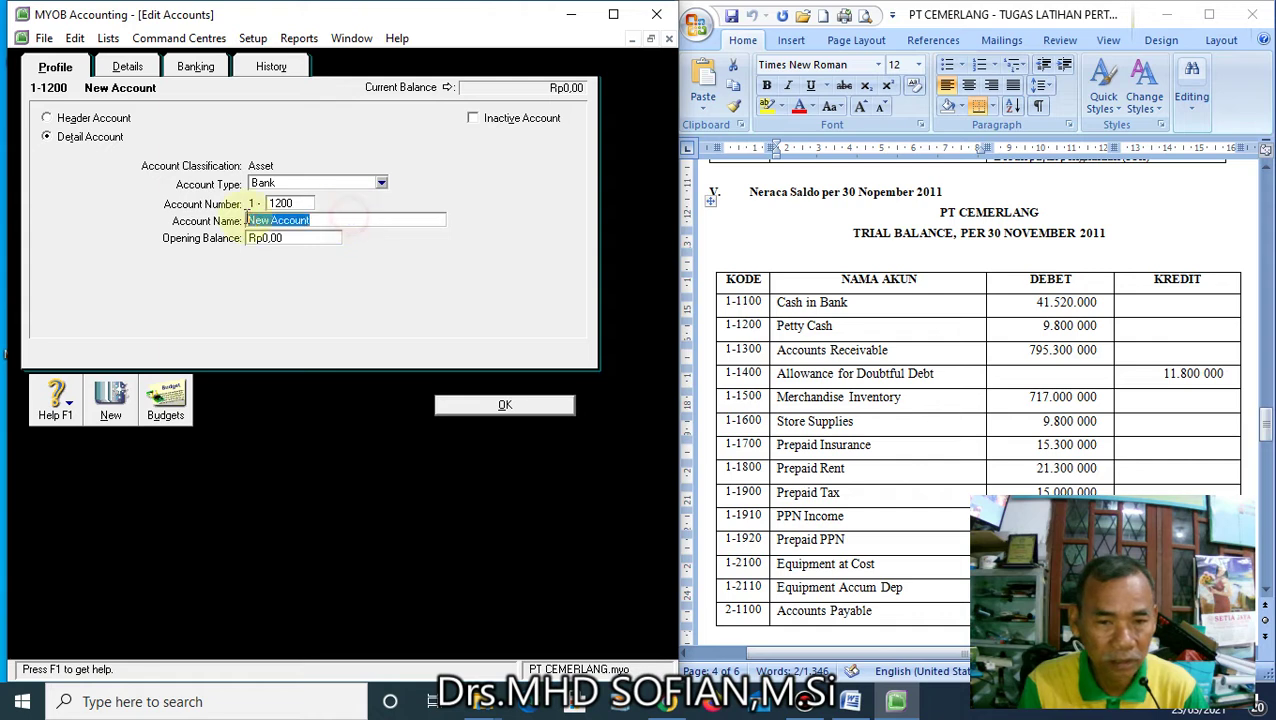
pyautogui.hotkey('ctrl', 'v')
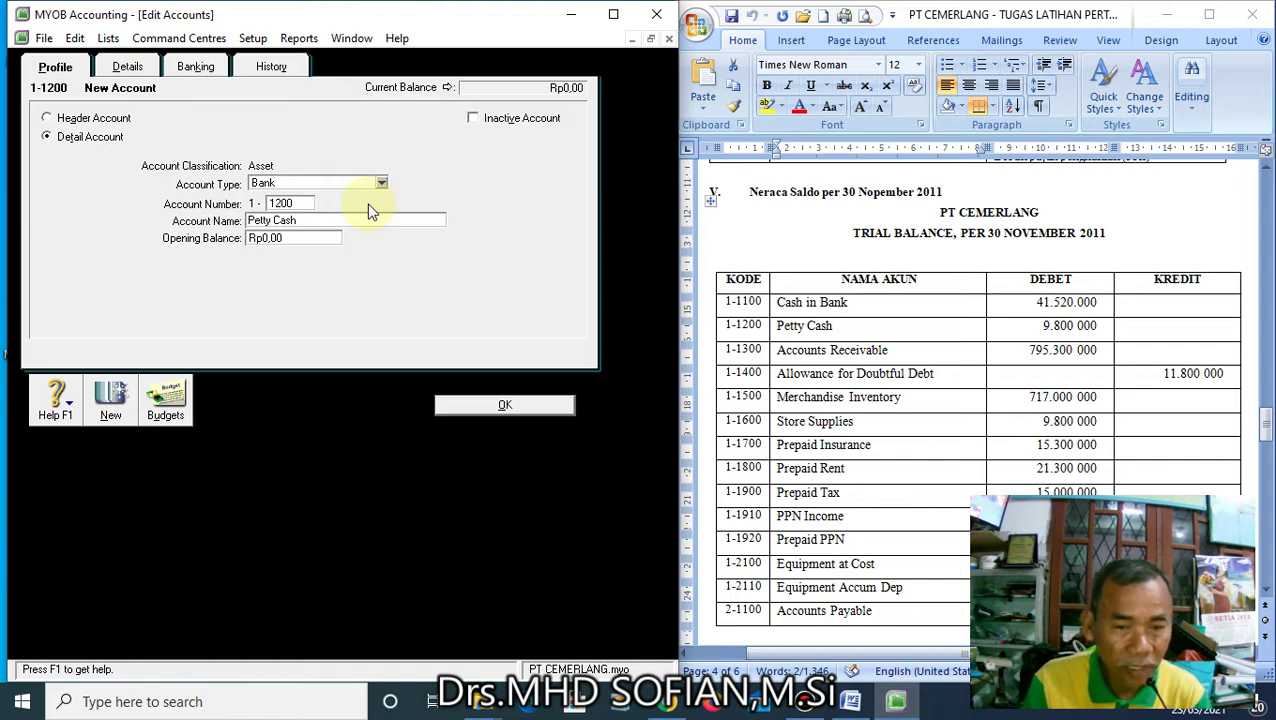
pyautogui.click(110, 400)
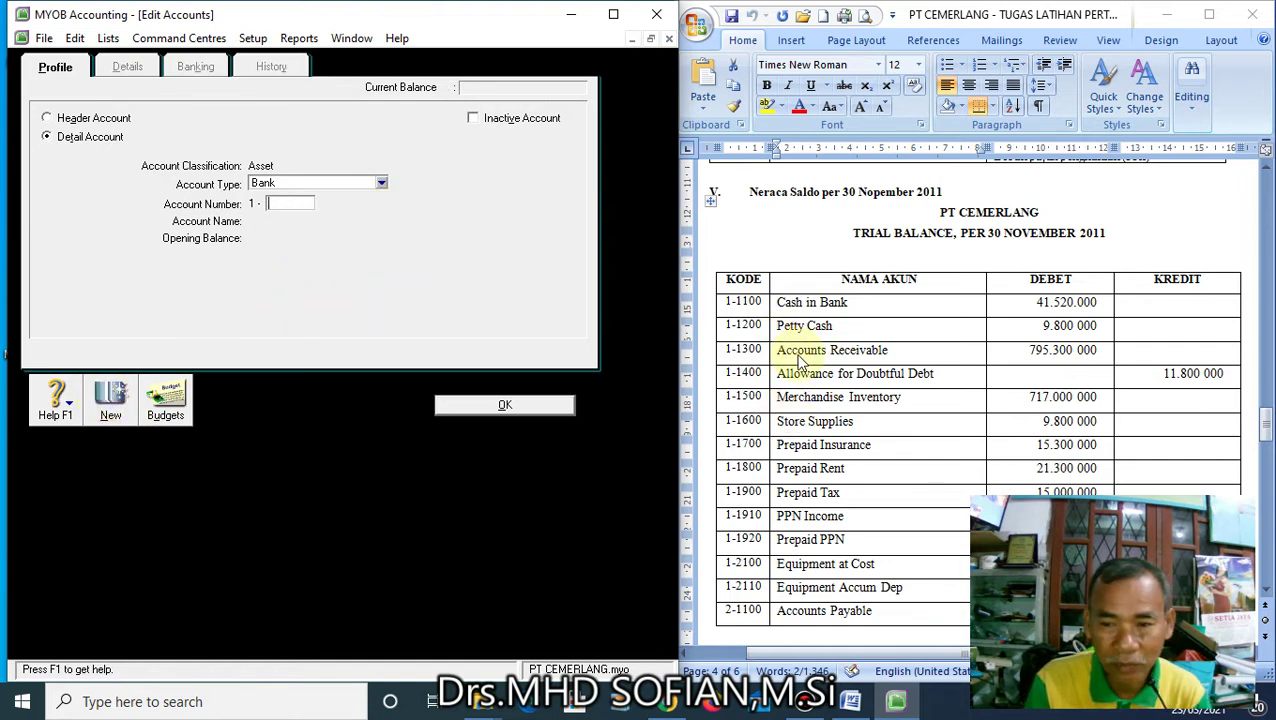
pyautogui.click(889, 353)
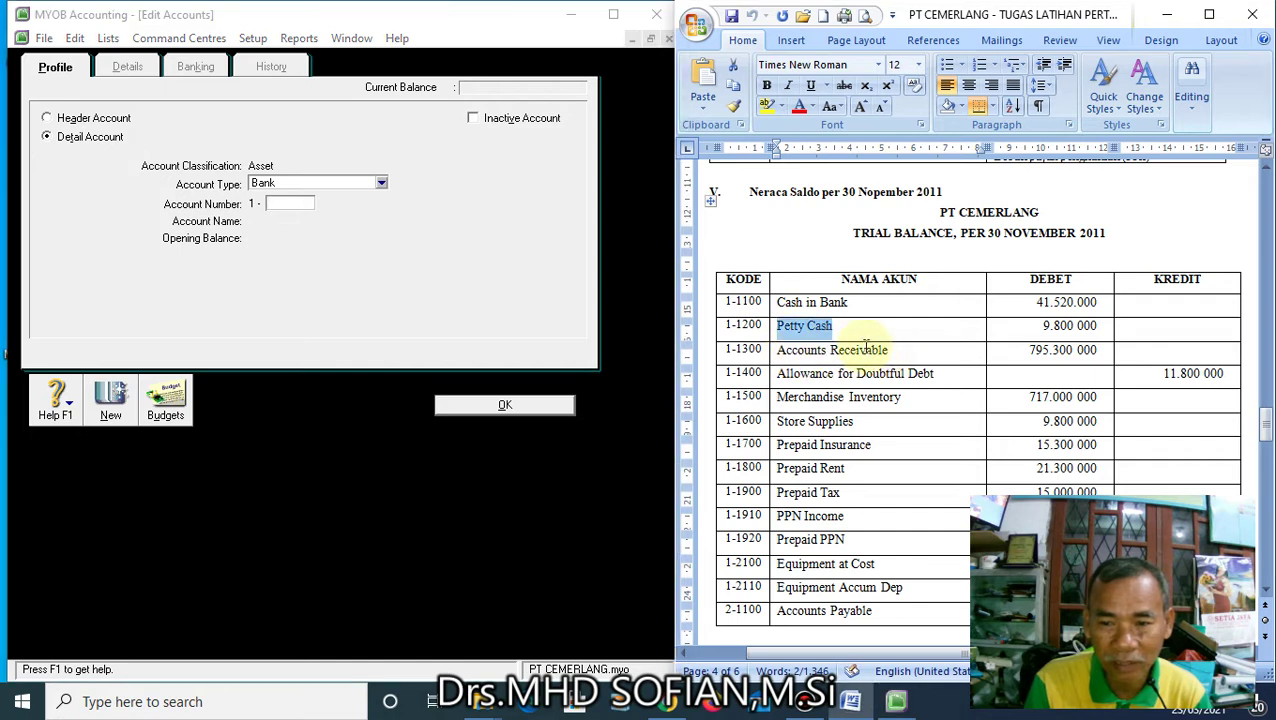
pyautogui.moveTo(889, 351); pyautogui.dragTo(778, 352)
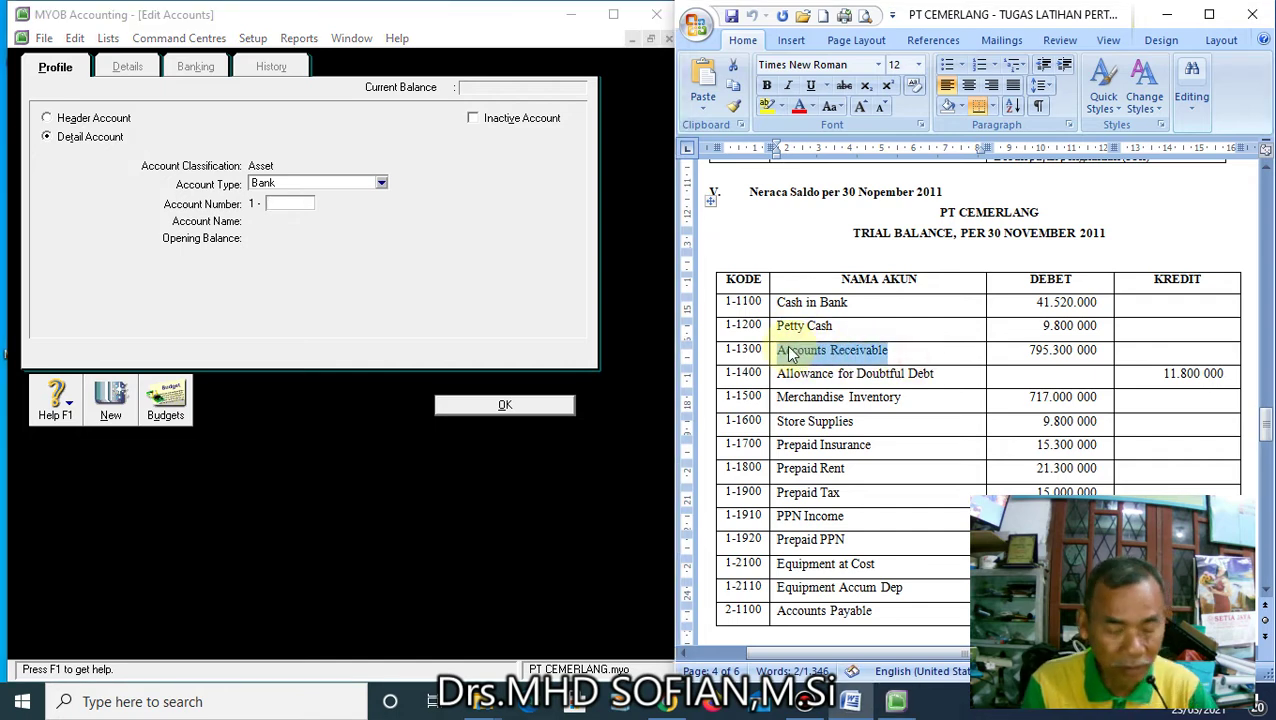
pyautogui.hotkey('ctrl', 'f')
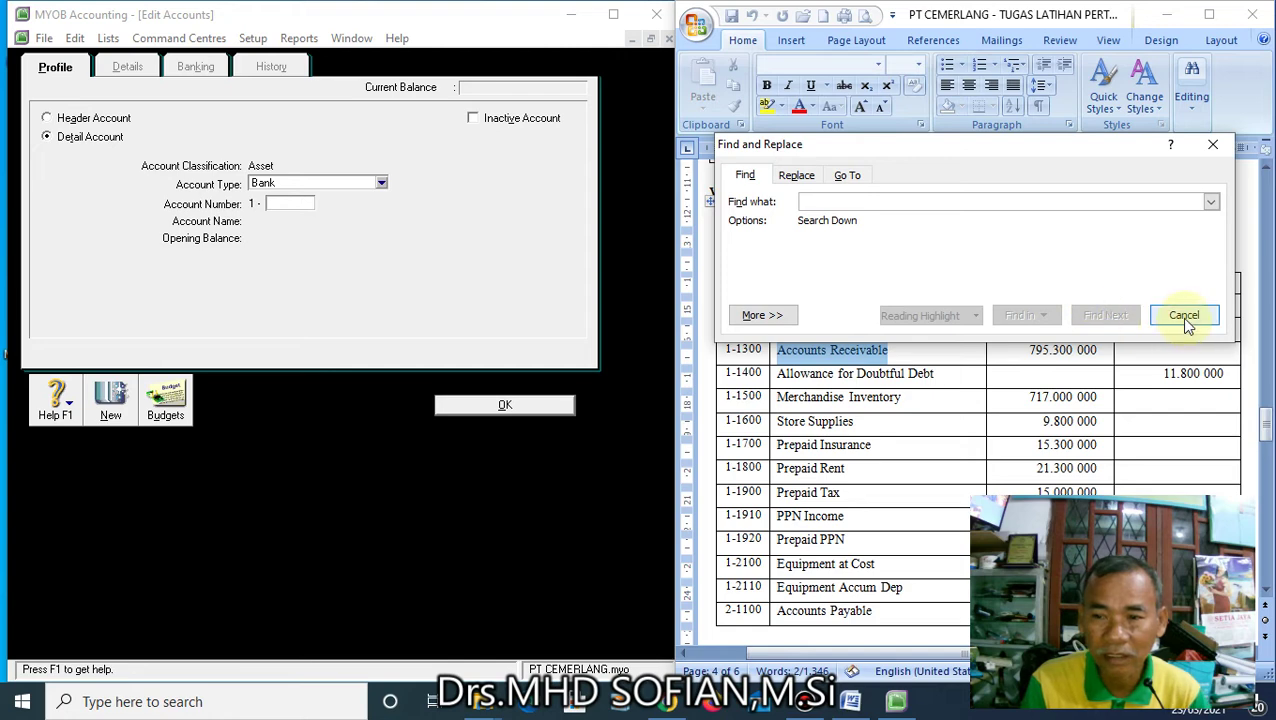
pyautogui.click(1185, 318)
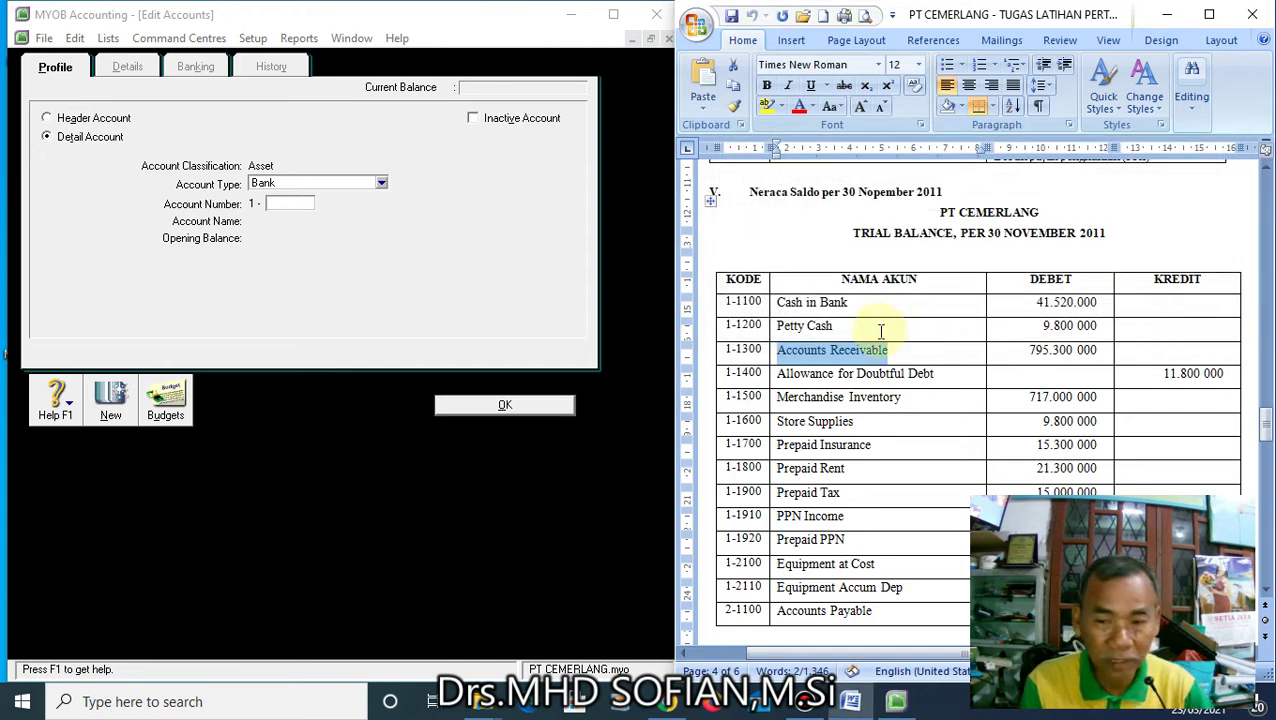
# Create account 1-1400 of type Accounts Receivable, named Allowance for Doubtful Debt with the name copied from the Word trial balance
pyautogui.click(381, 183)
pyautogui.click(355, 213)
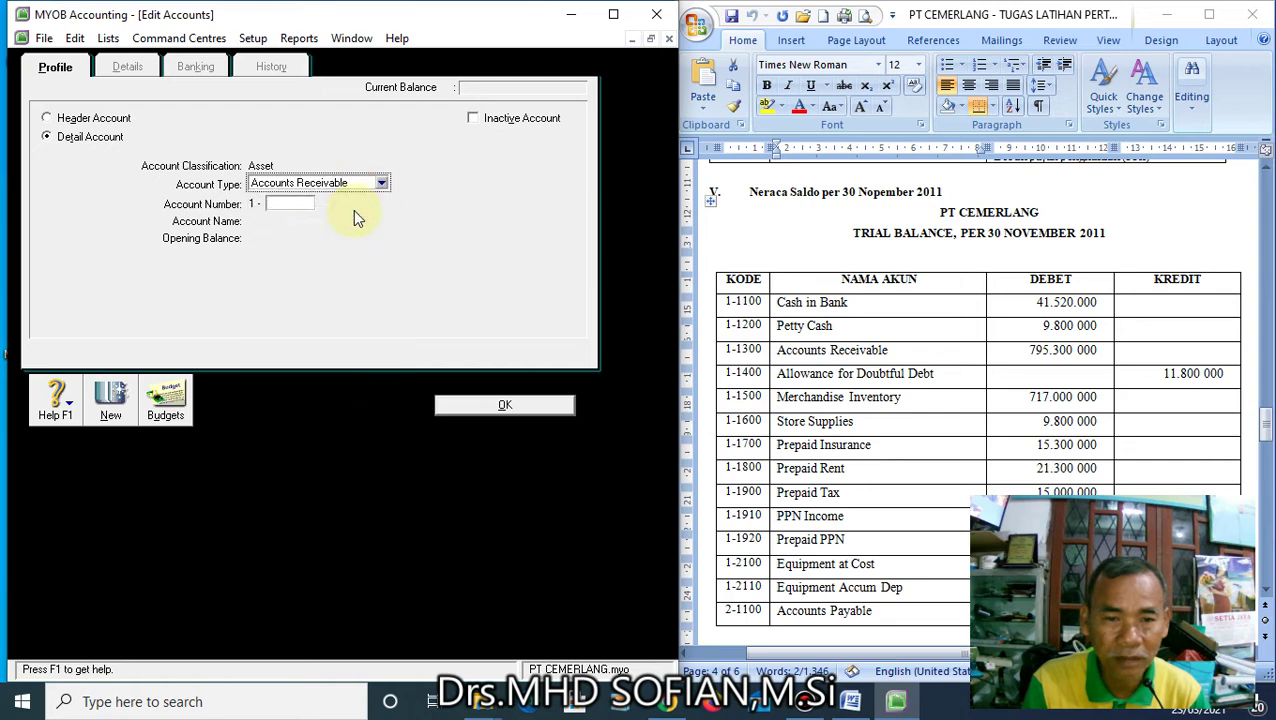
pyautogui.click(302, 203)
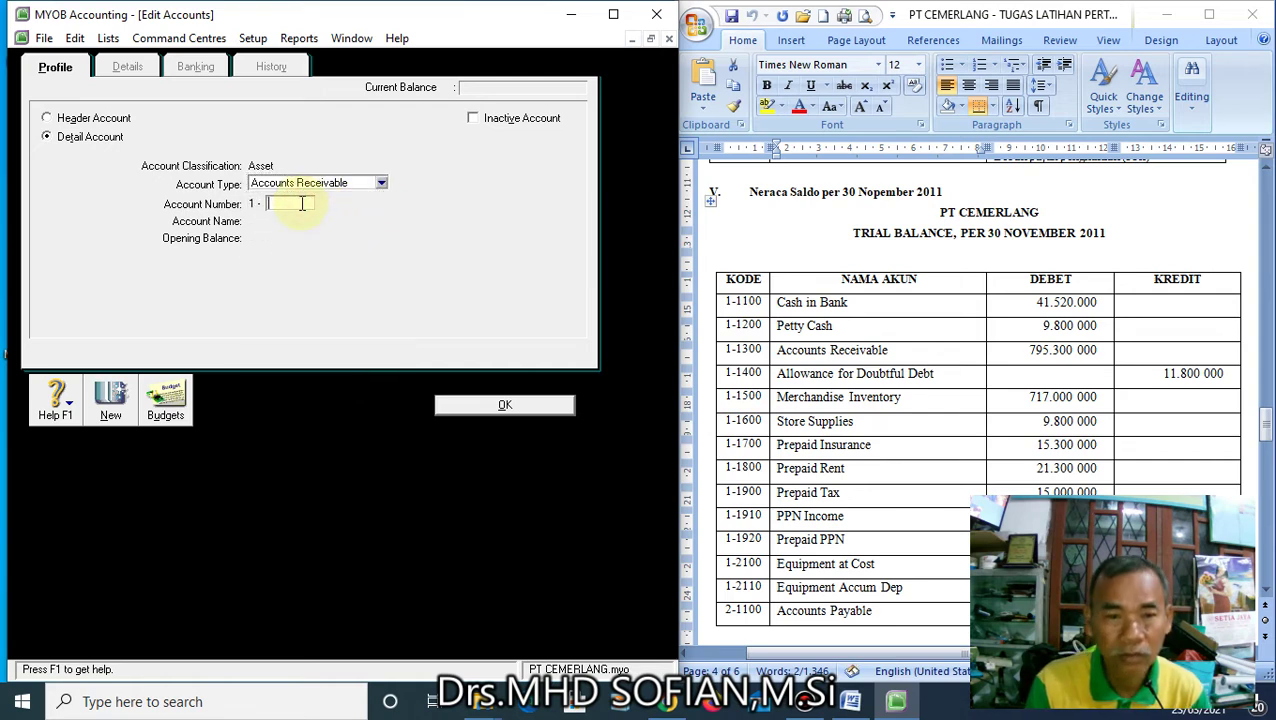
pyautogui.click(858, 371)
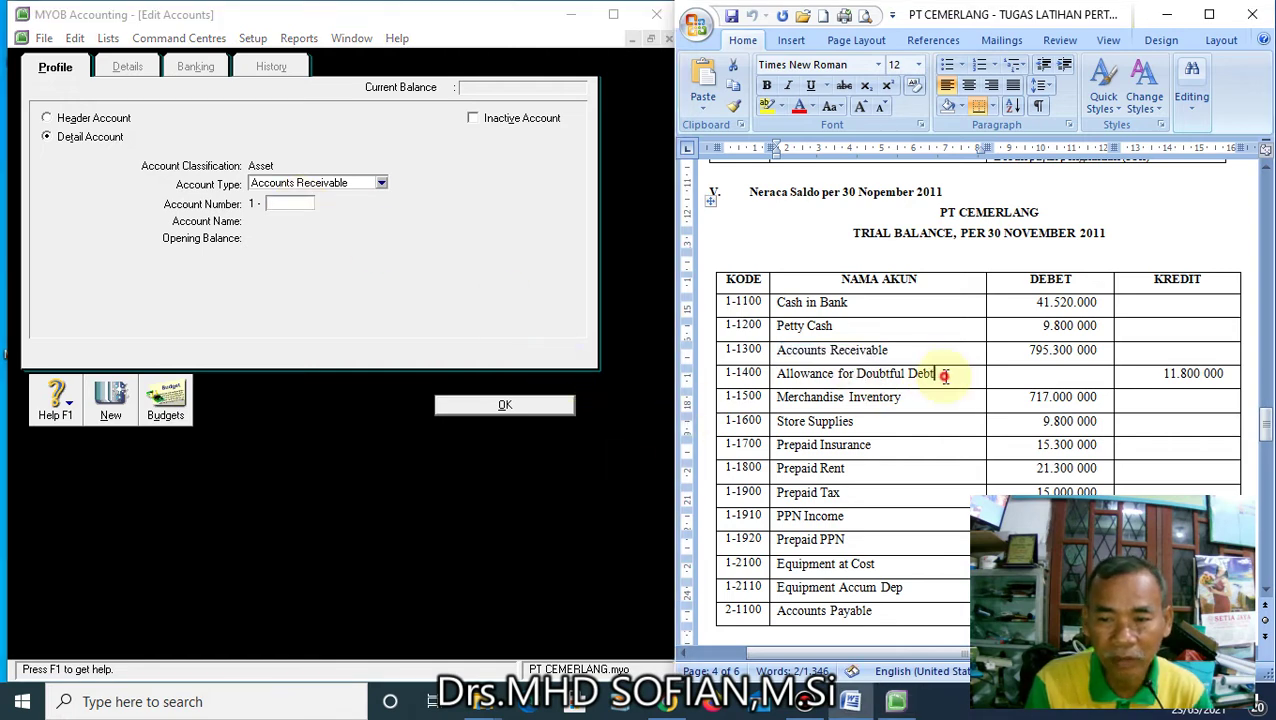
pyautogui.moveTo(940, 373); pyautogui.dragTo(778, 374)
pyautogui.hotkey('ctrl', 'c')
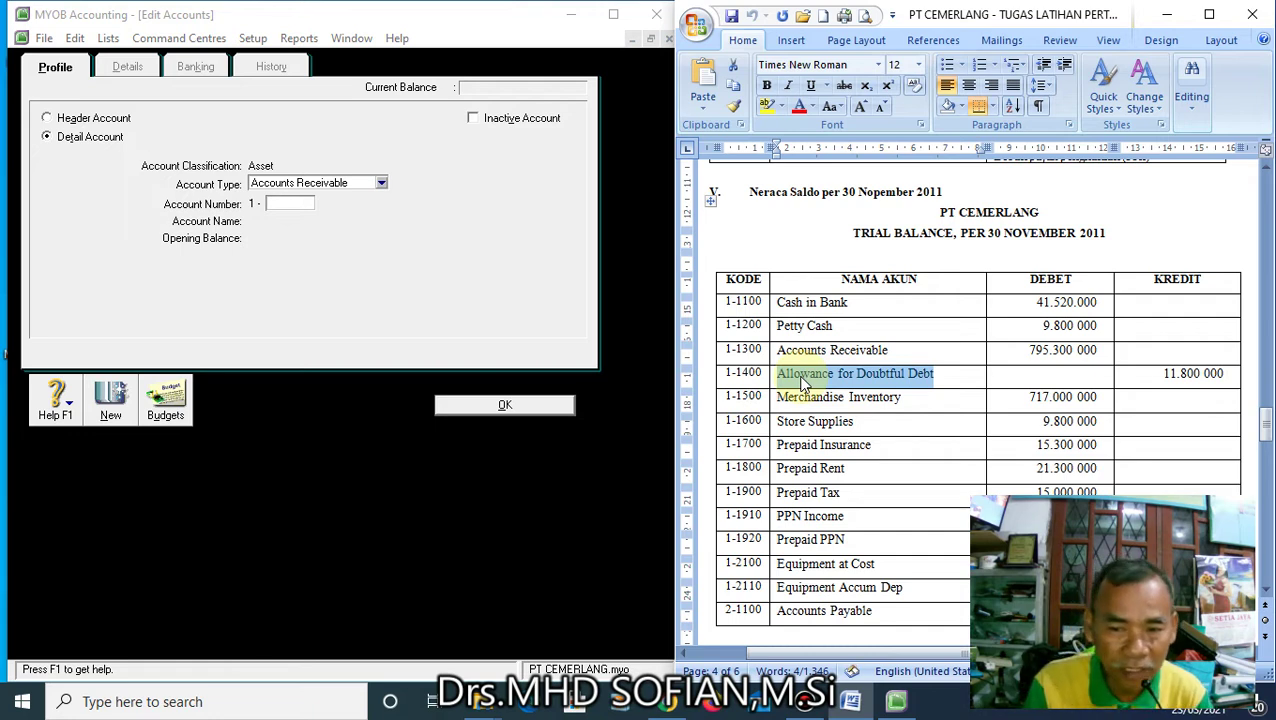
pyautogui.click(288, 202)
pyautogui.write('1400')
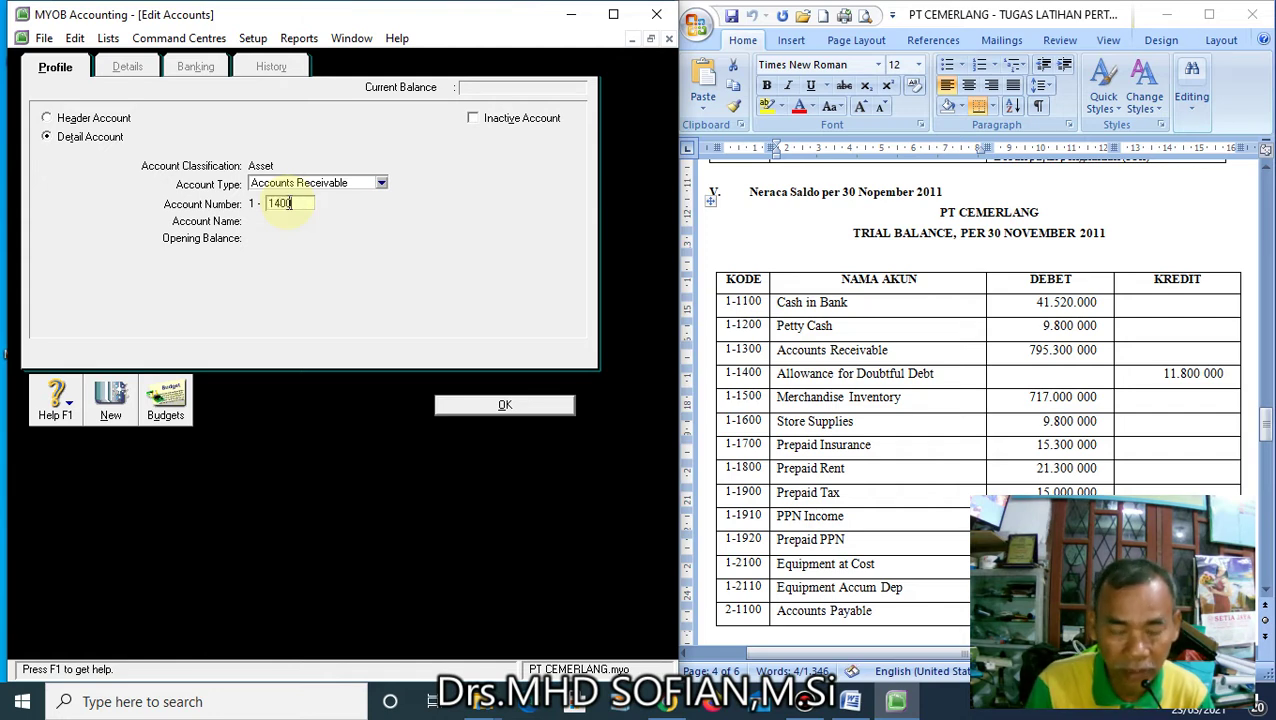
pyautogui.press('Tab')
pyautogui.hotkey('ctrl', 'v')
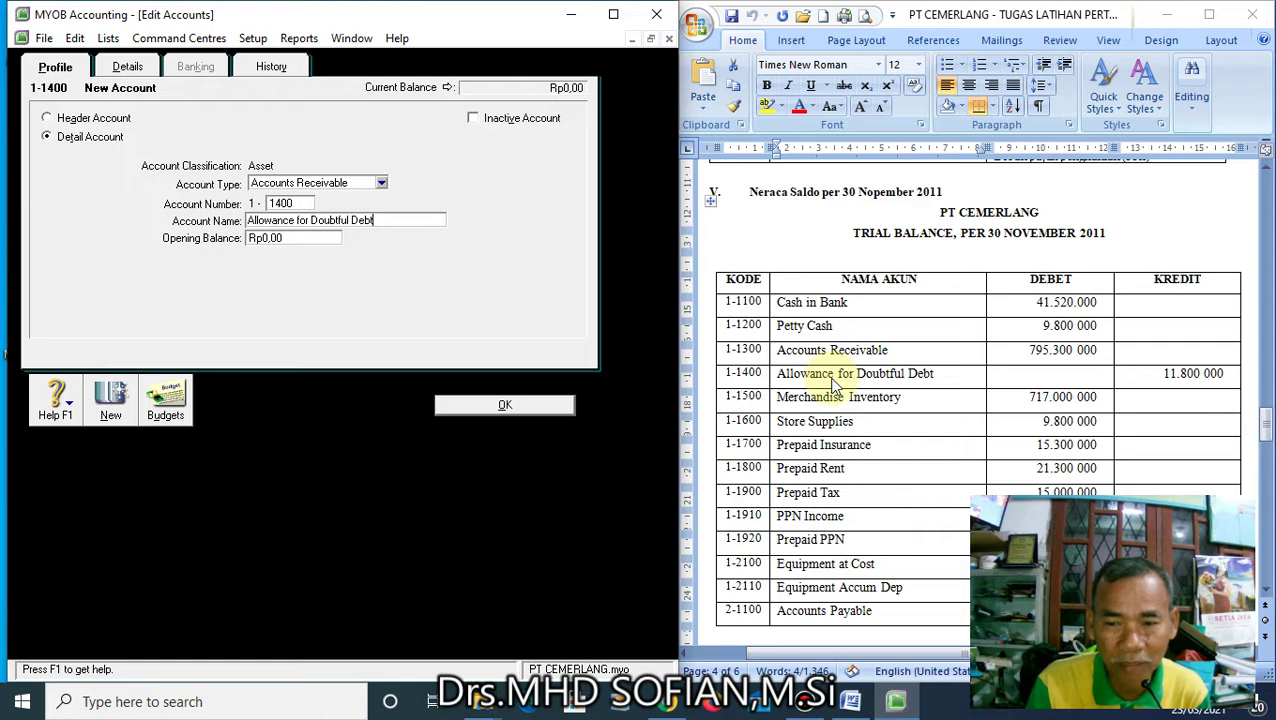
# Create account 1-1500 of type Other Current Asset, named Merchandise Inventory with the name copied from the Word trial balance
pyautogui.click(893, 400)
pyautogui.moveTo(917, 397); pyautogui.dragTo(796, 400)
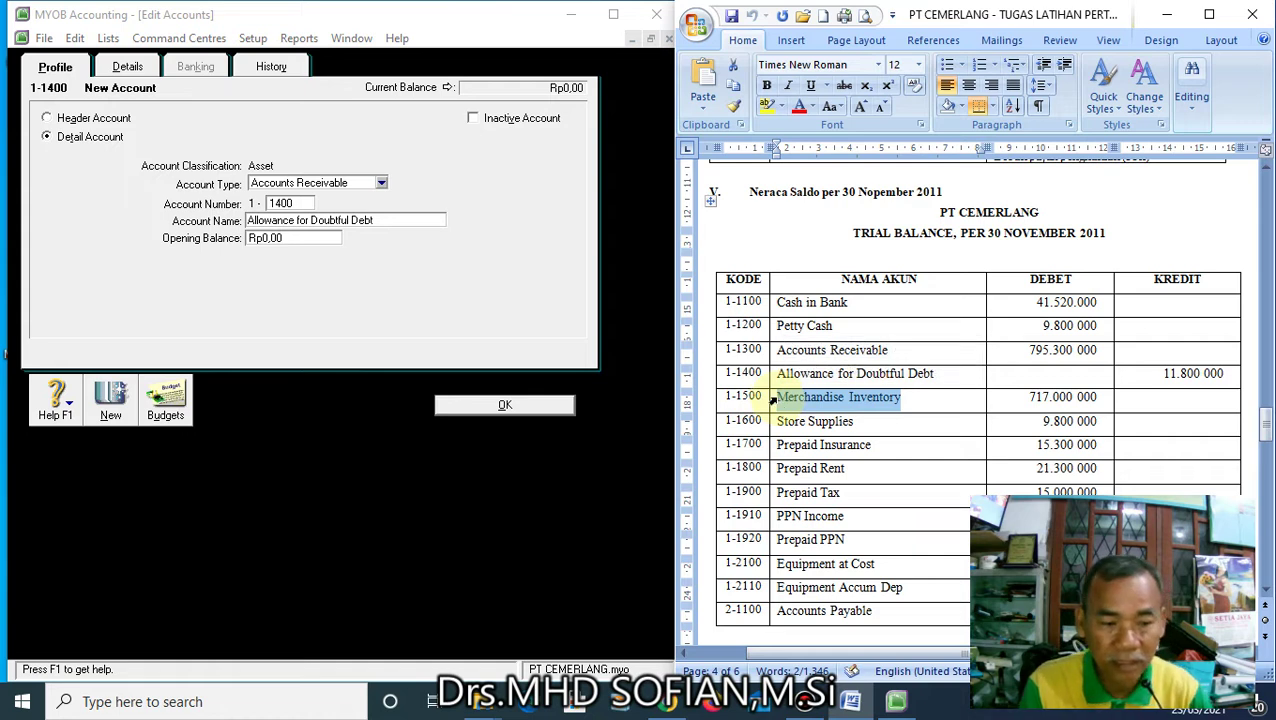
pyautogui.click(111, 399)
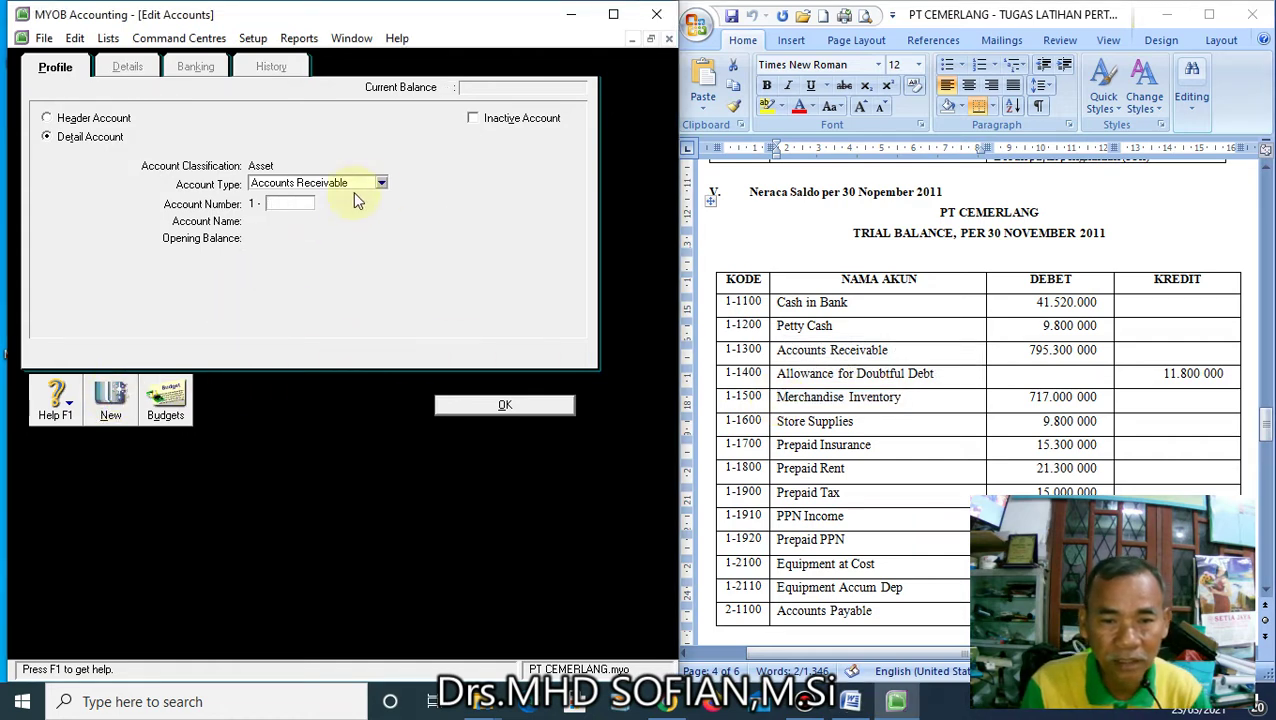
pyautogui.click(388, 190)
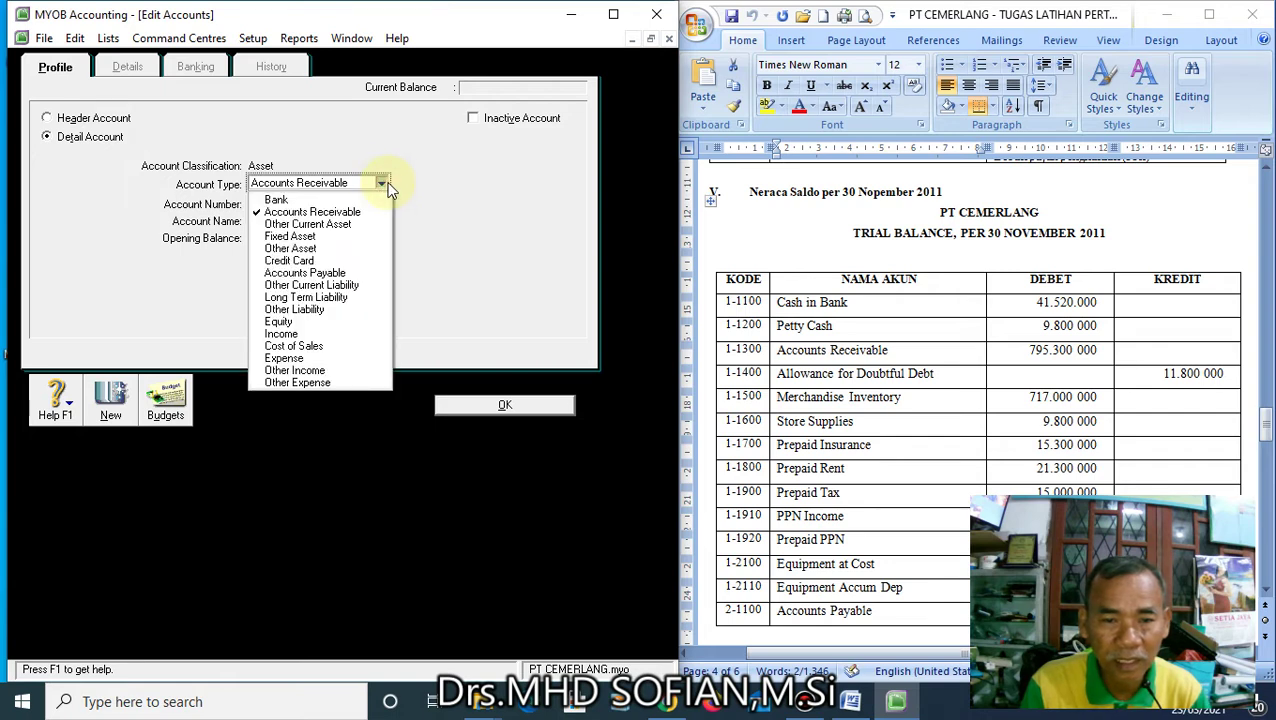
pyautogui.click(334, 227)
pyautogui.click(288, 203)
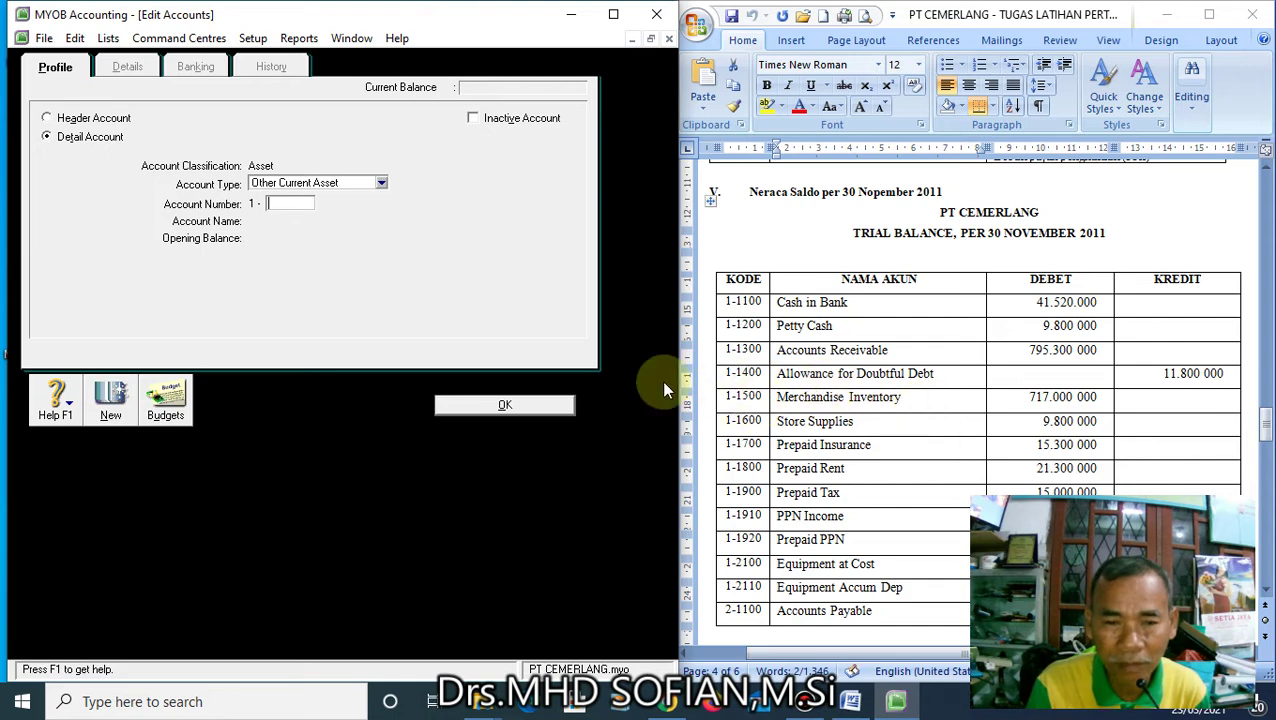
pyautogui.write('1500')
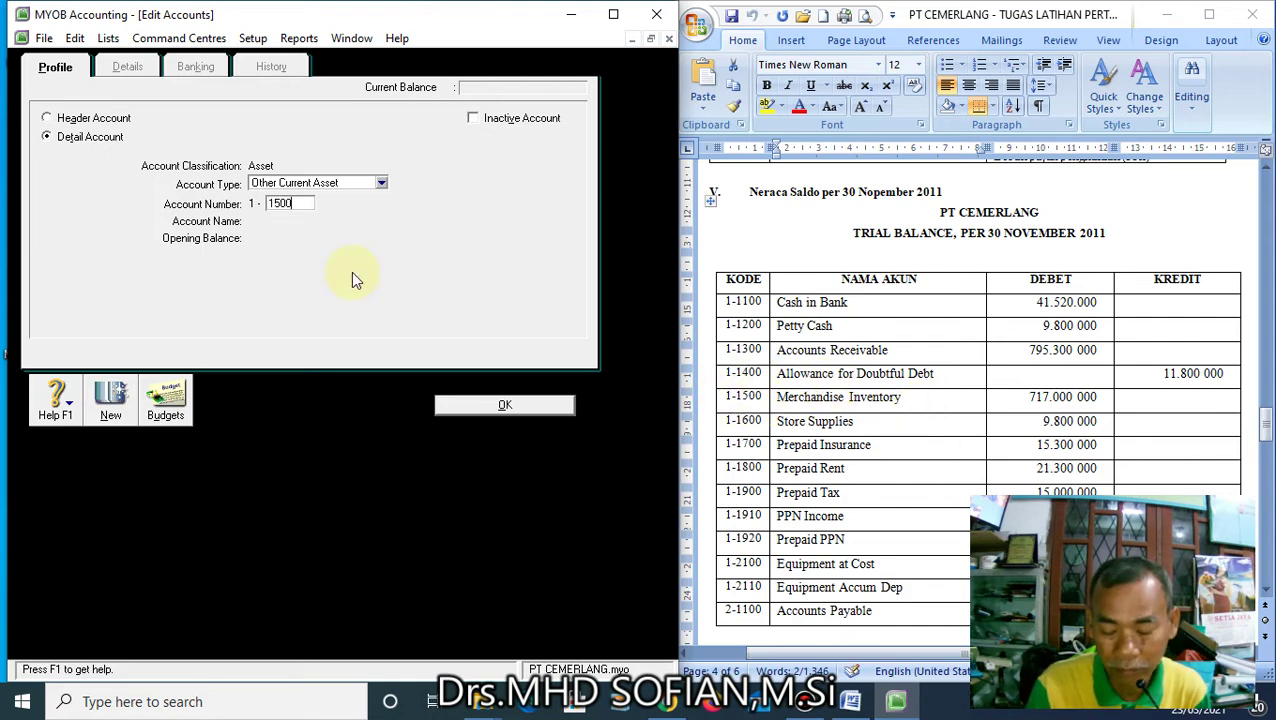
pyautogui.press('Tab')
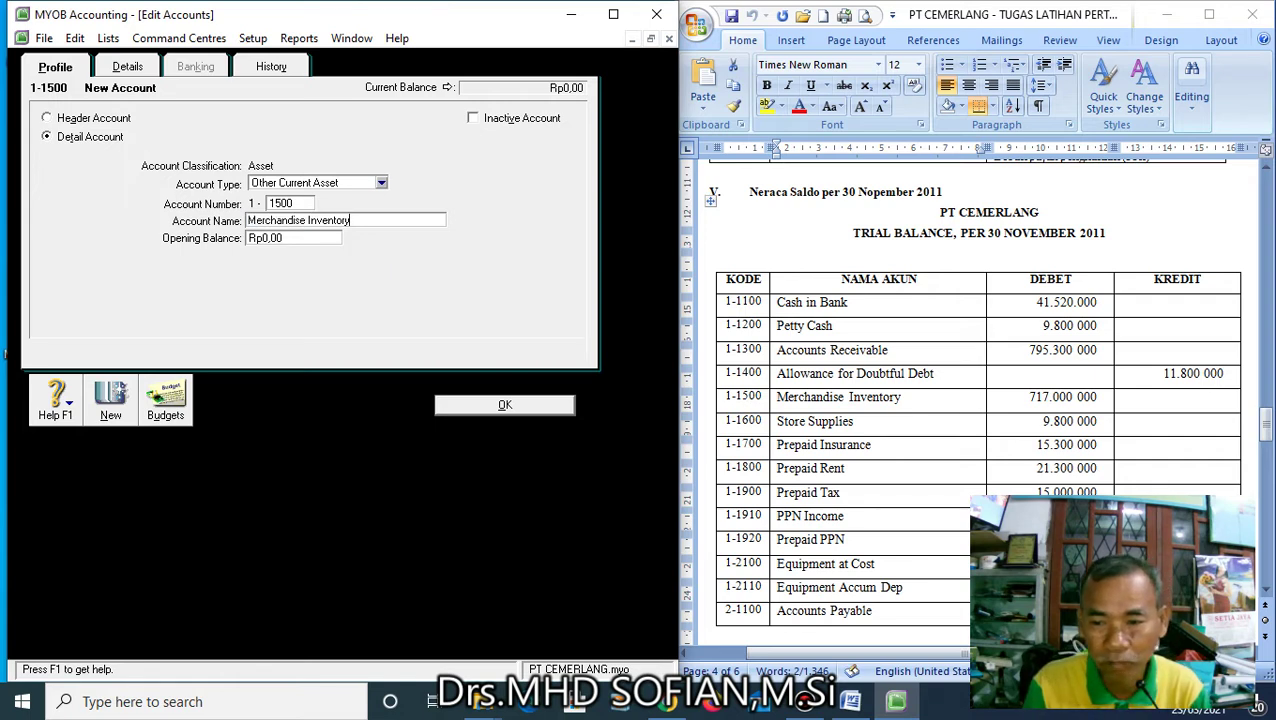
# Create Other Current Asset account 1-1600, named Store Supplies with the name copied from the Word trial balance
pyautogui.click(868, 425)
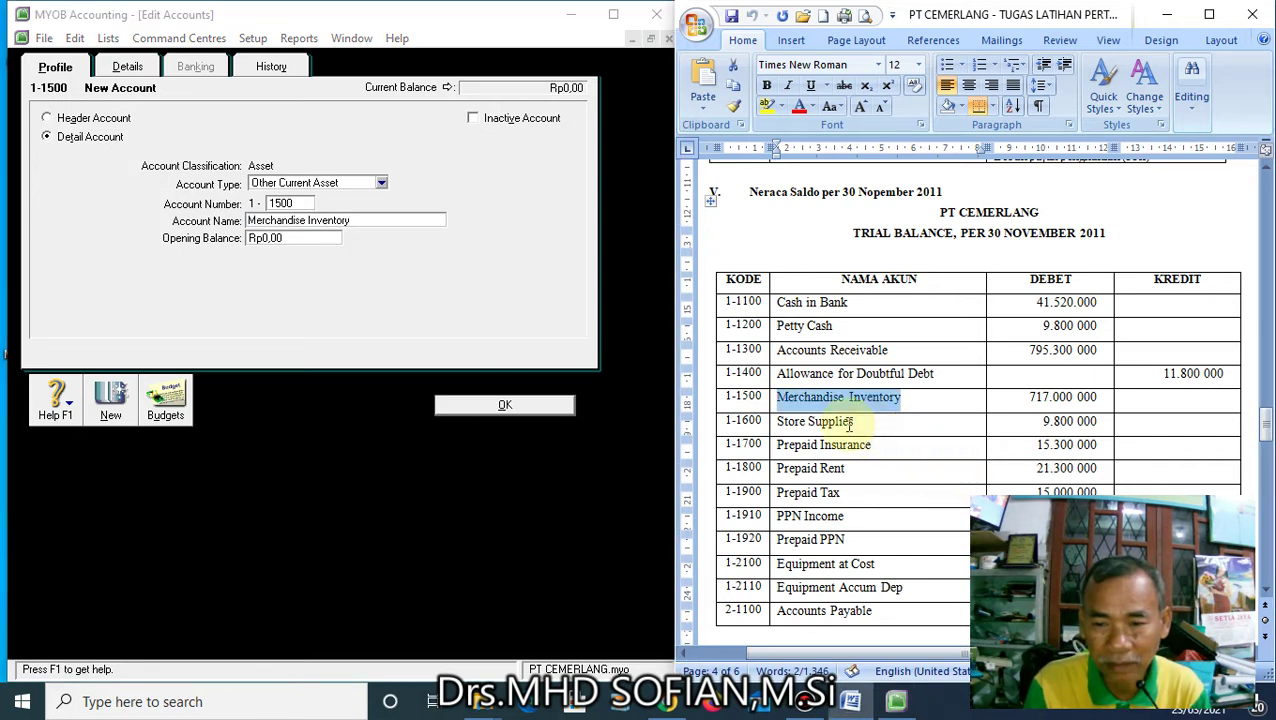
pyautogui.moveTo(884, 422); pyautogui.dragTo(766, 424)
pyautogui.moveTo(884, 432); pyautogui.dragTo(770, 428)
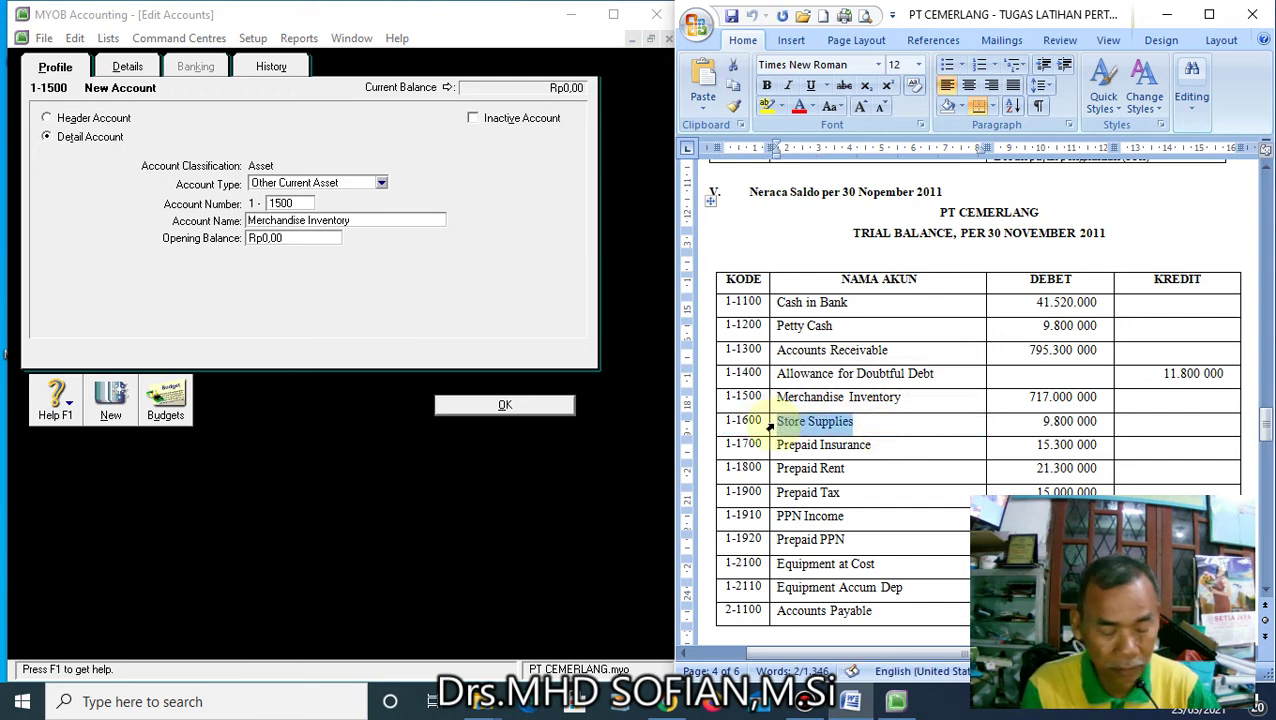
pyautogui.click(110, 402)
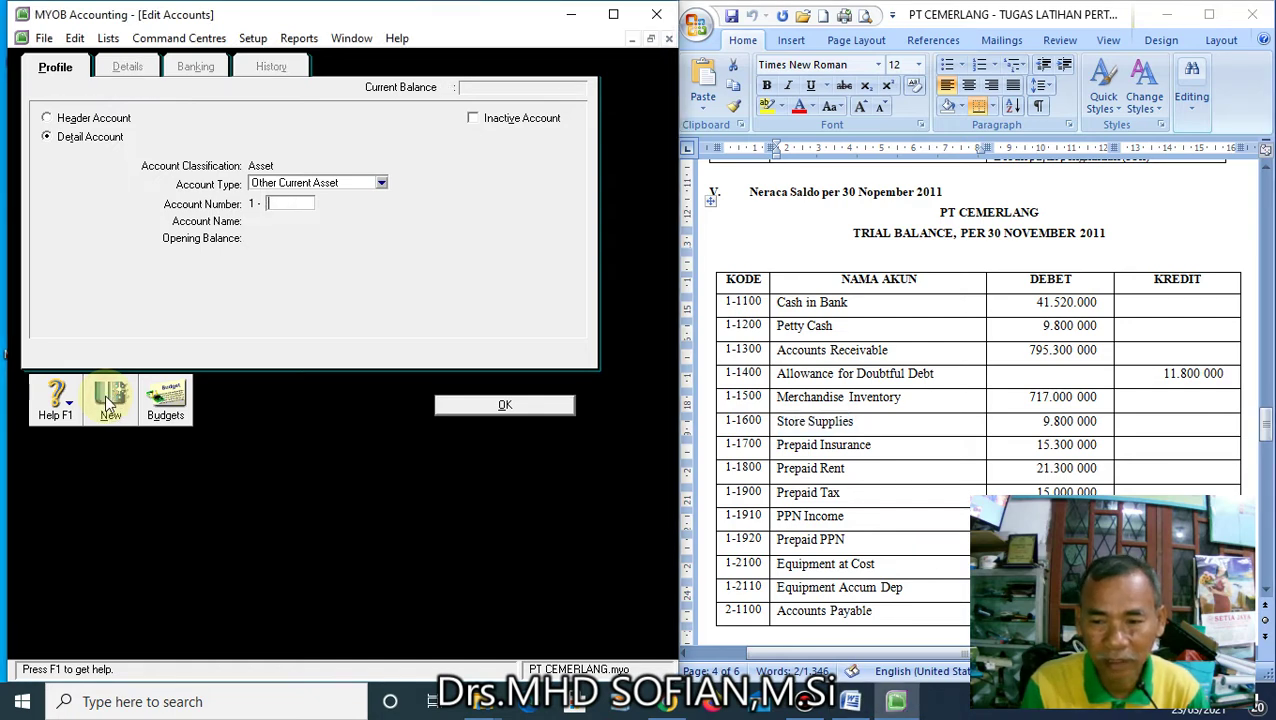
pyautogui.write('1600')
pyautogui.press('Tab')
pyautogui.write('Store Supplies')
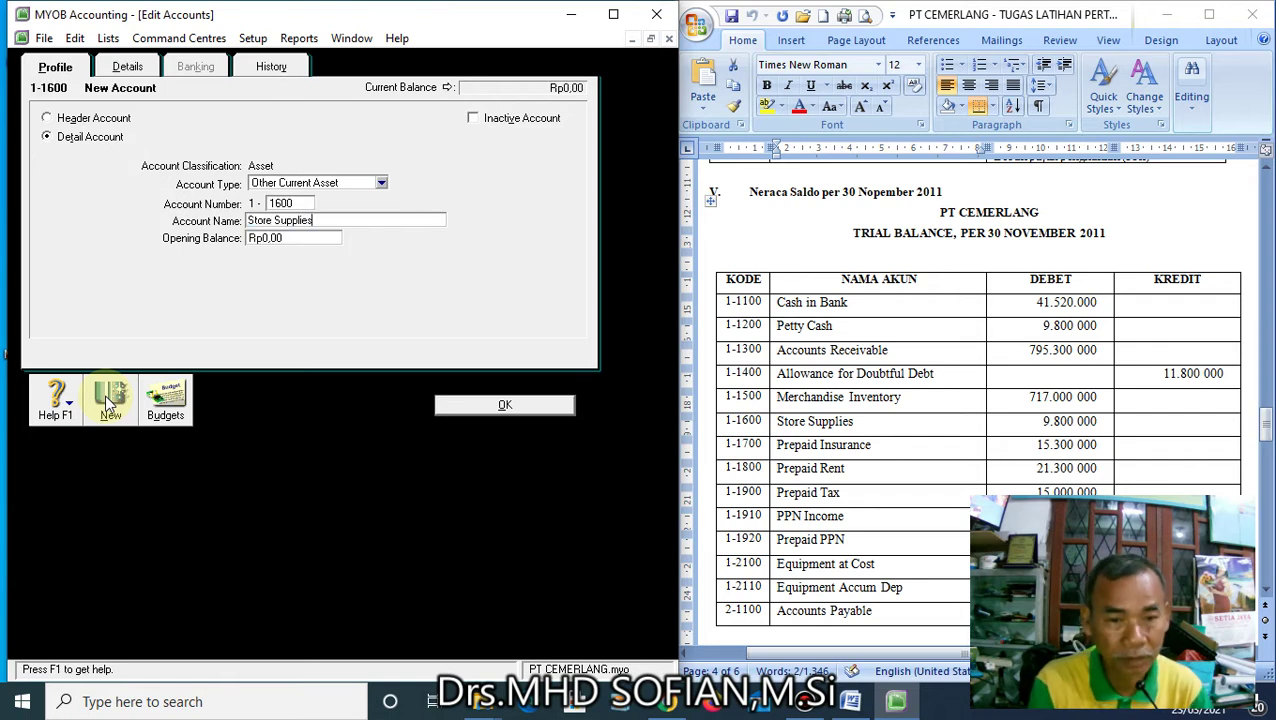
# Create Other Current Asset account 1-1700, named Prepaid Insurance with the name copied from the Word trial balance
pyautogui.click(863, 444)
pyautogui.moveTo(890, 446); pyautogui.dragTo(801, 449)
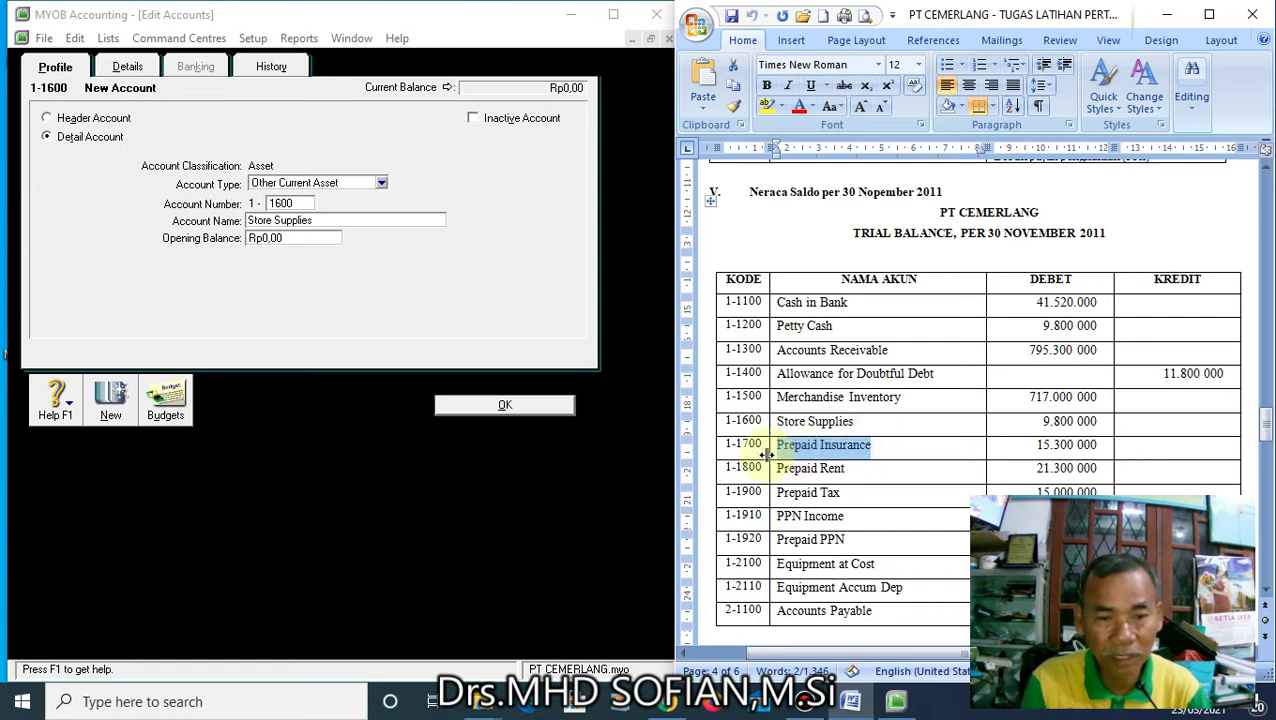
pyautogui.click(110, 400)
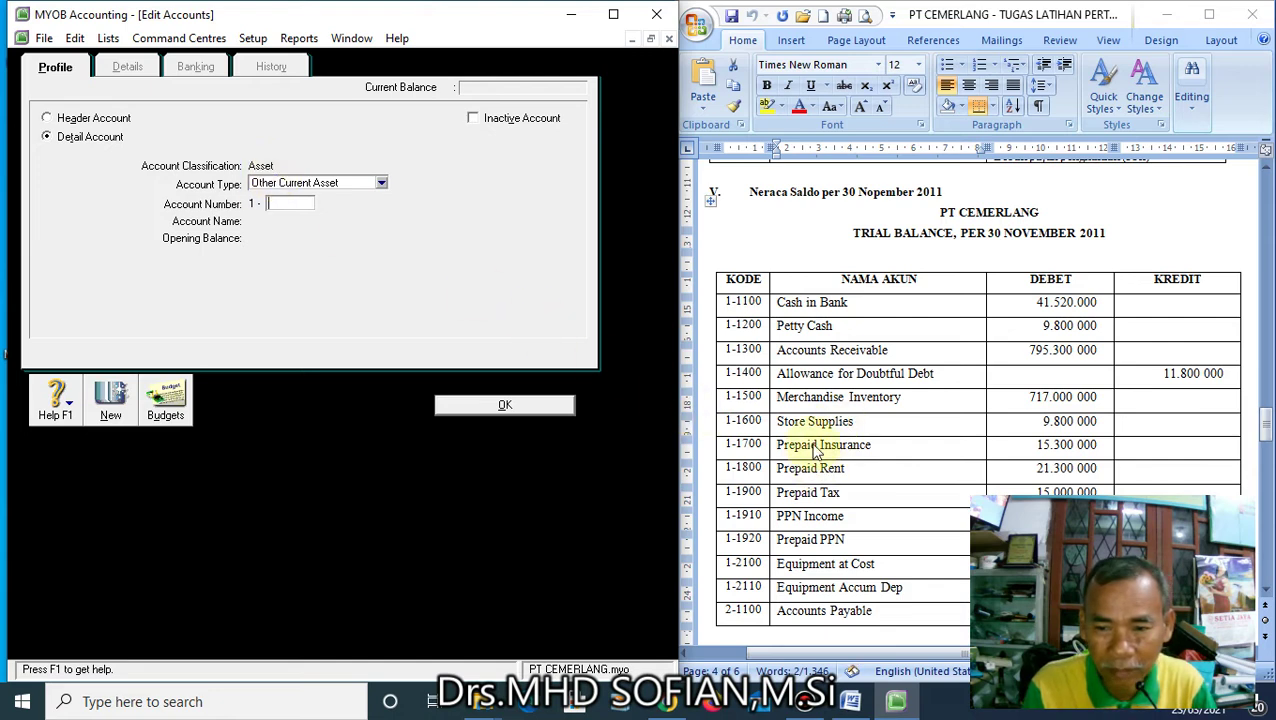
pyautogui.write('1700')
pyautogui.press('Tab')
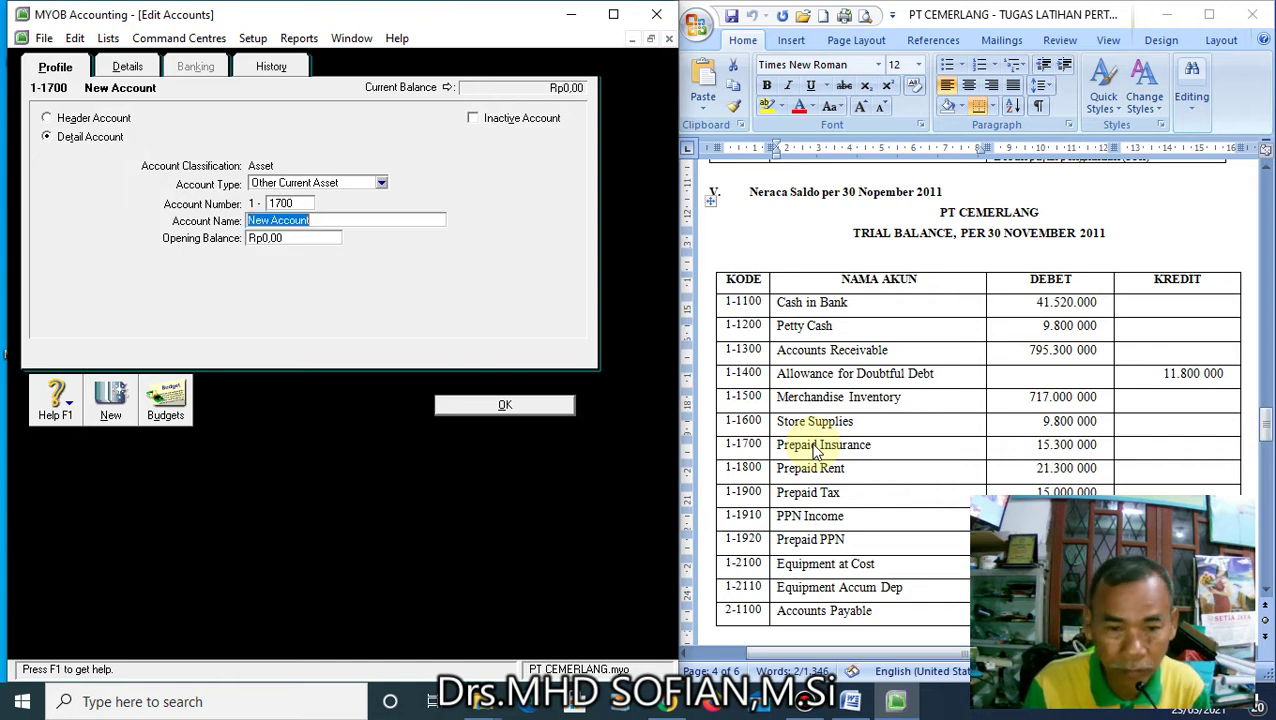
pyautogui.write('Prepaid Insurance')
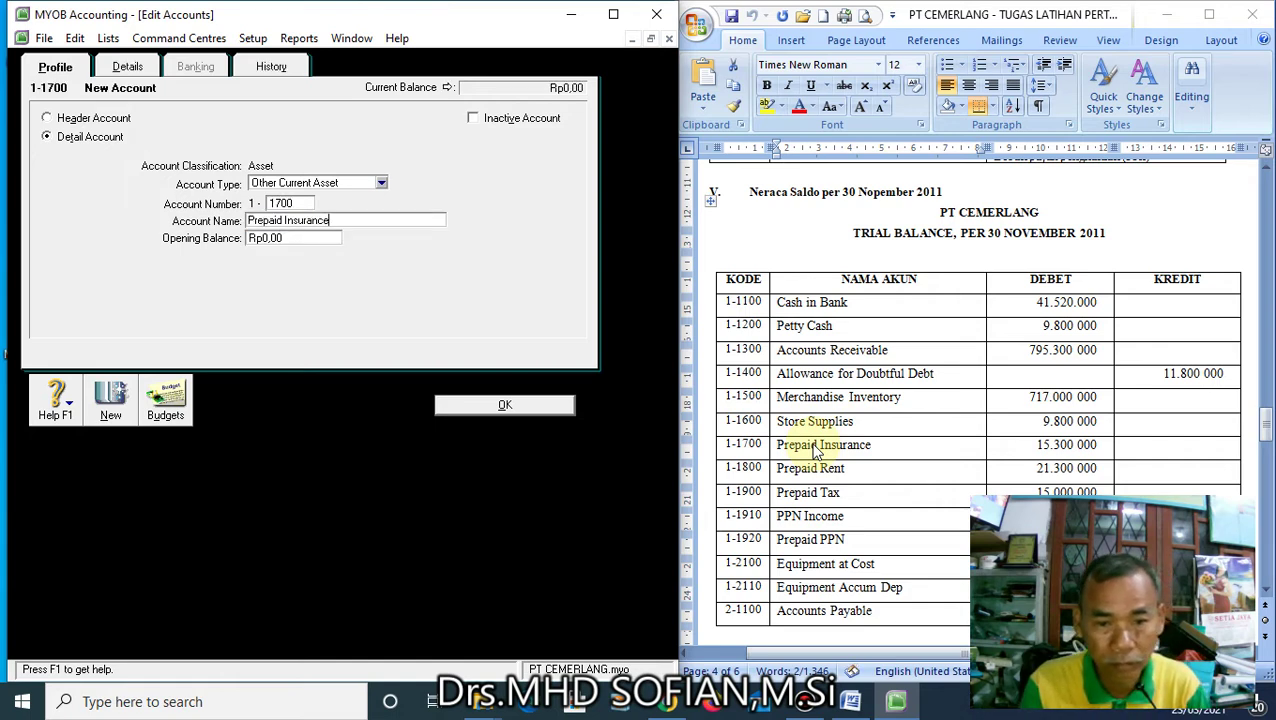
# Create Other Current Asset account 1-1800, named Prepaid Rent with the name copied from the Word trial balance
pyautogui.click(110, 408)
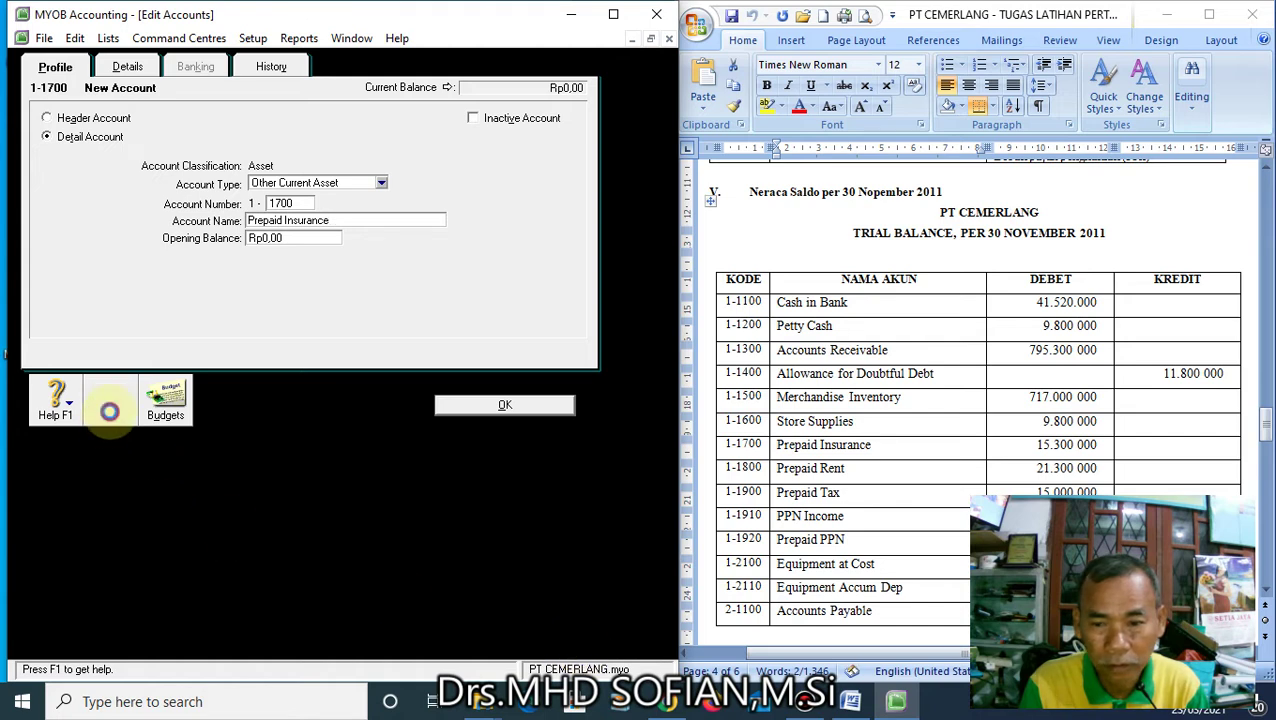
pyautogui.click(867, 466)
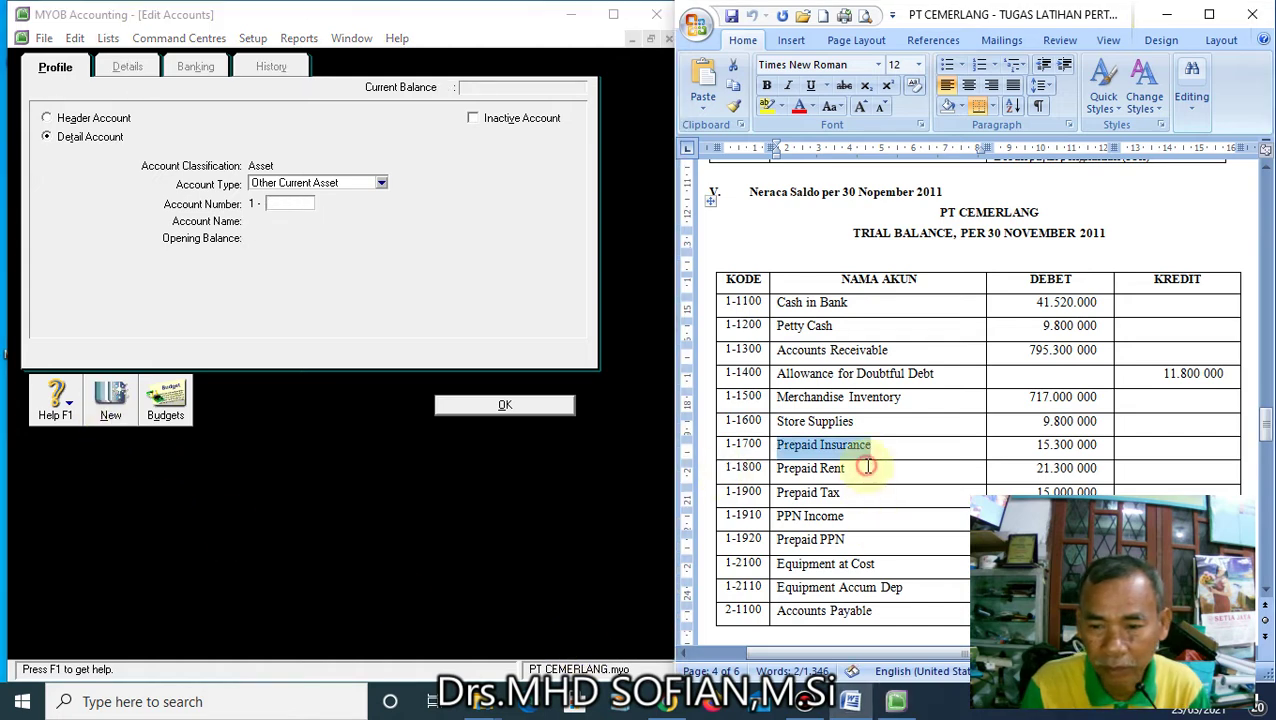
pyautogui.moveTo(860, 466); pyautogui.dragTo(806, 470)
pyautogui.hotkey('ctrl', 'c')
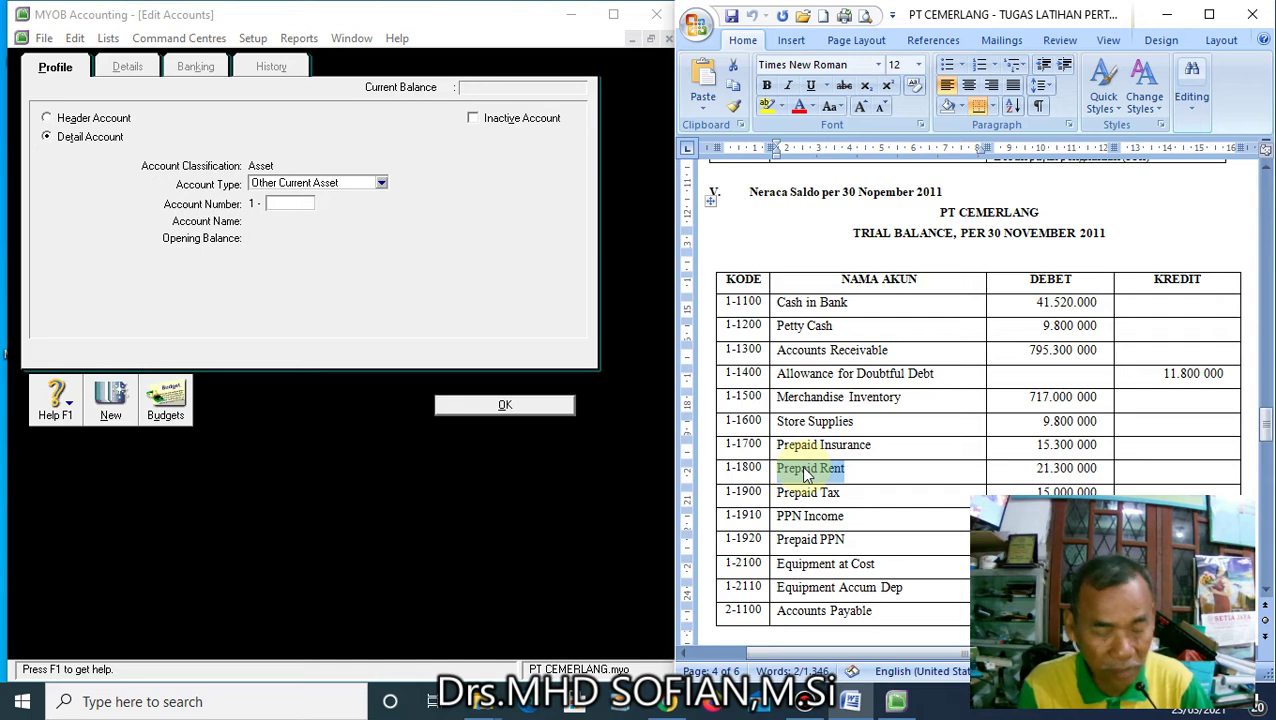
pyautogui.click(282, 203)
pyautogui.write('1800')
pyautogui.press('Tab')
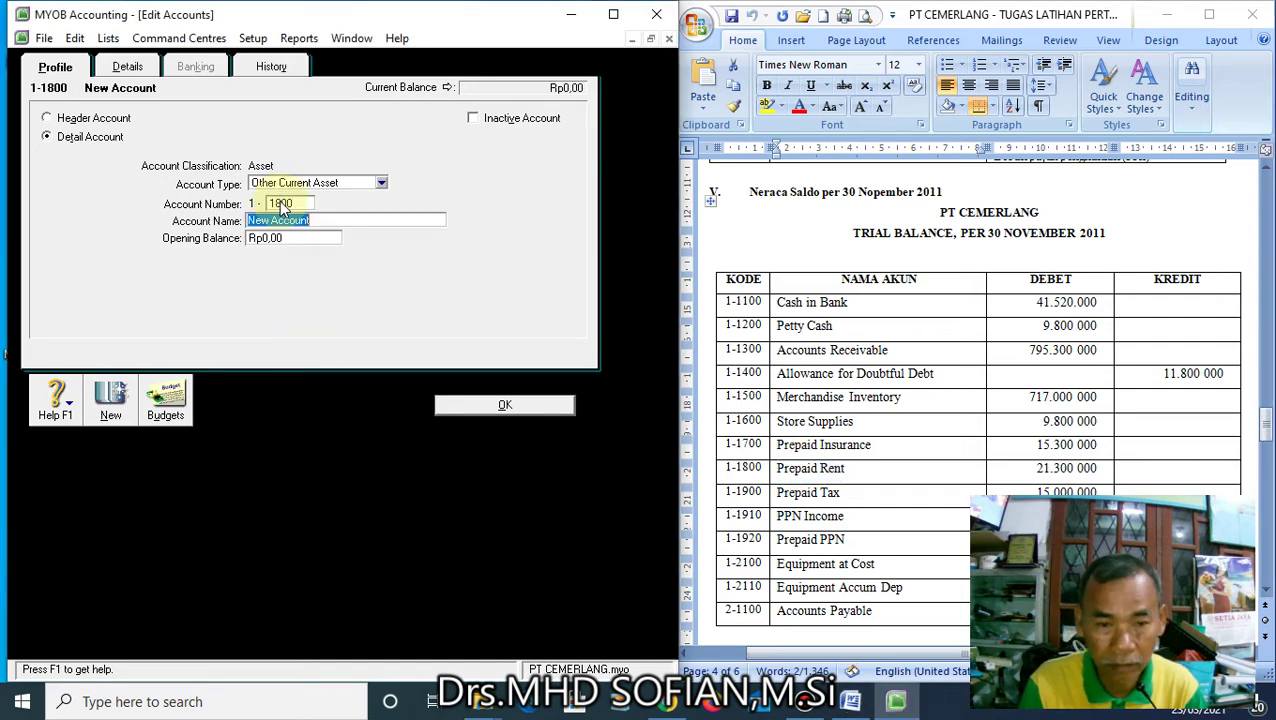
pyautogui.hotkey('ctrl', 'v')
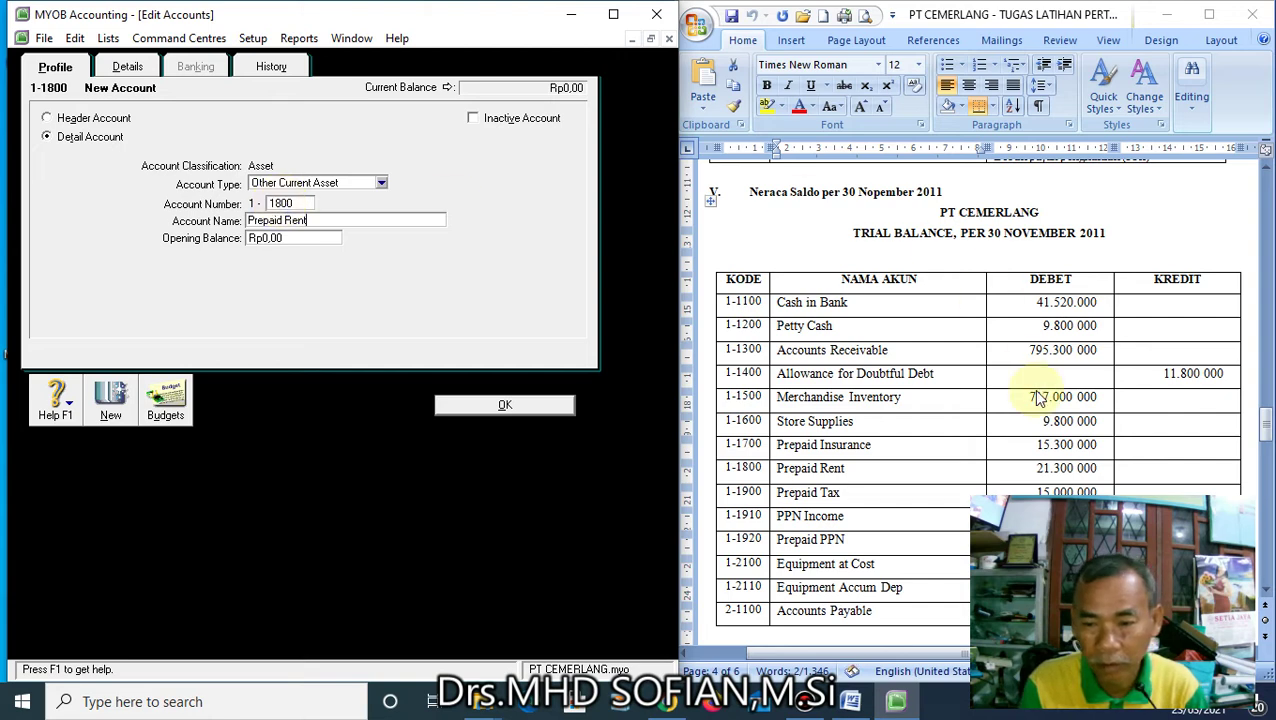
# Create Other Current Asset account 1-1900, named Prepaid Tax with the name copied from the Word trial balance
pyautogui.click(882, 494)
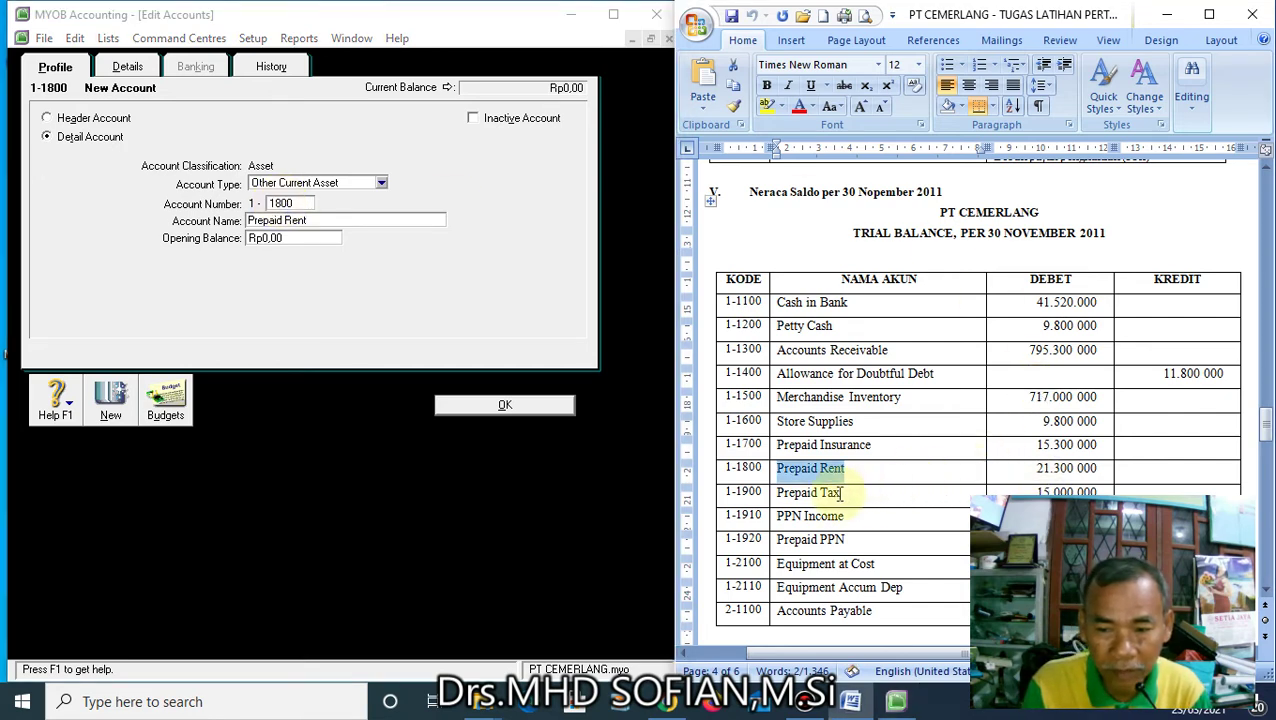
pyautogui.moveTo(840, 492); pyautogui.dragTo(781, 495)
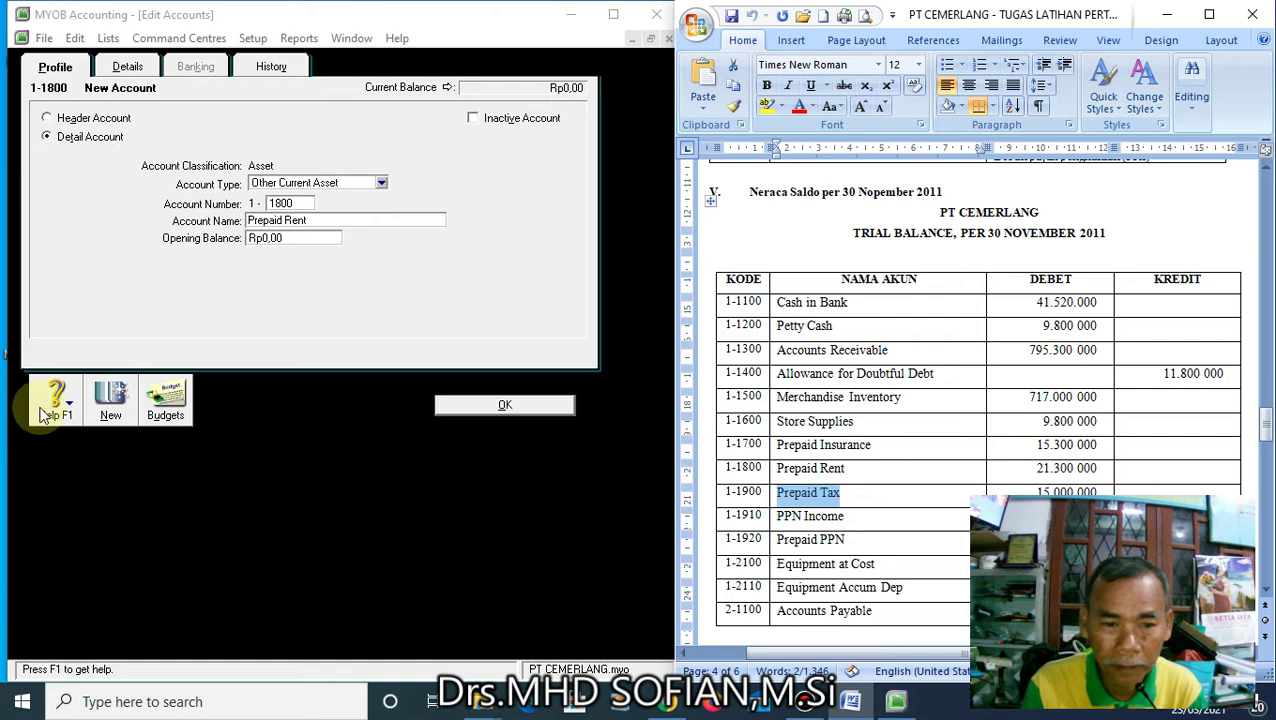
pyautogui.click(110, 396)
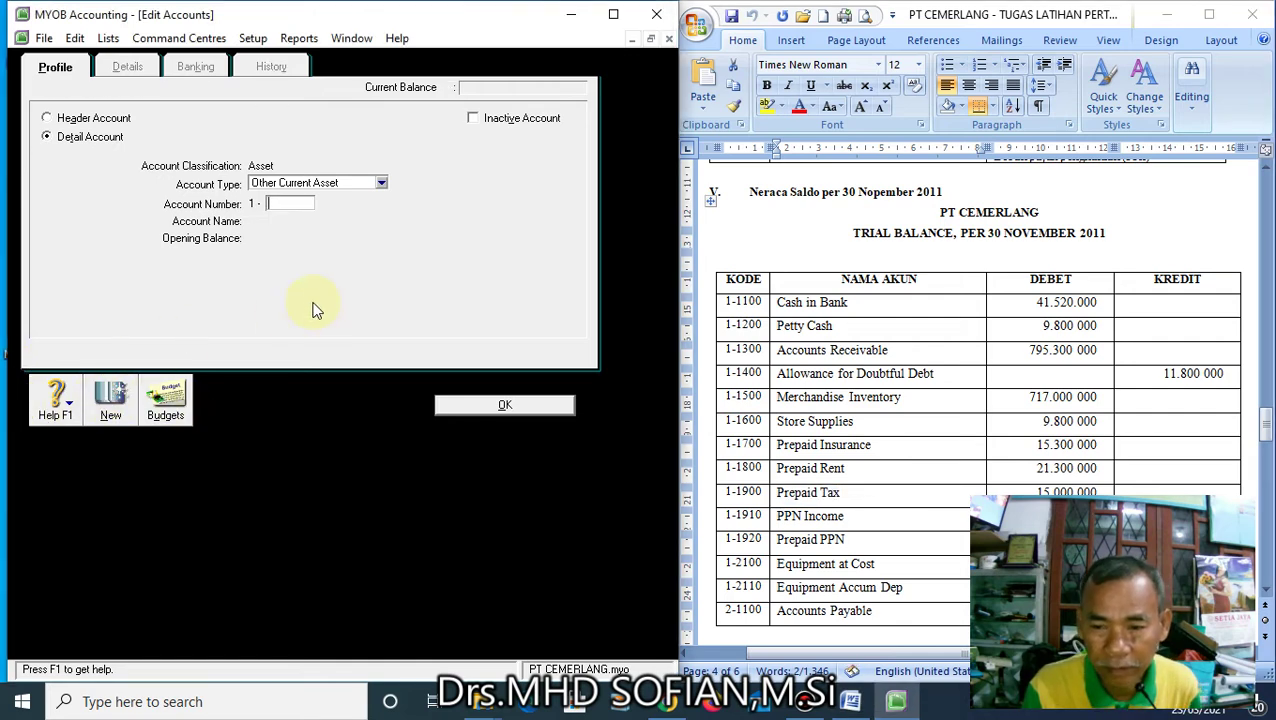
pyautogui.write('18')
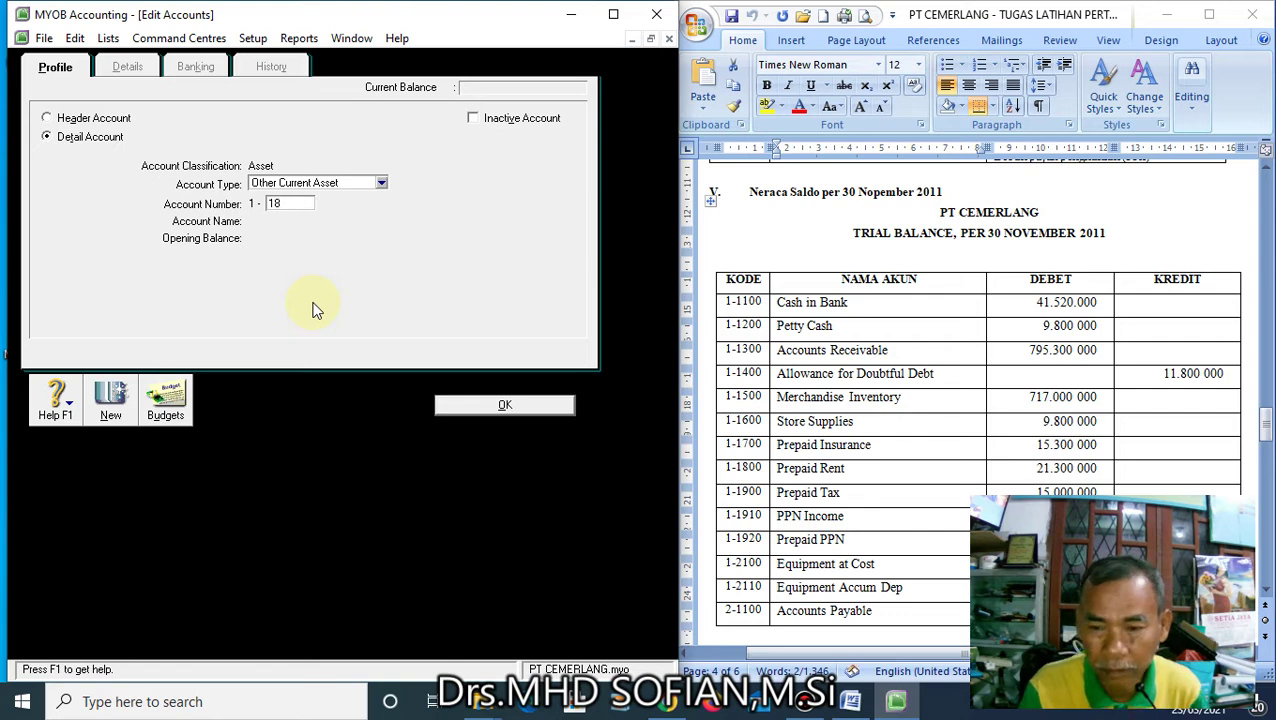
pyautogui.press('BackSpace')
pyautogui.write('900')
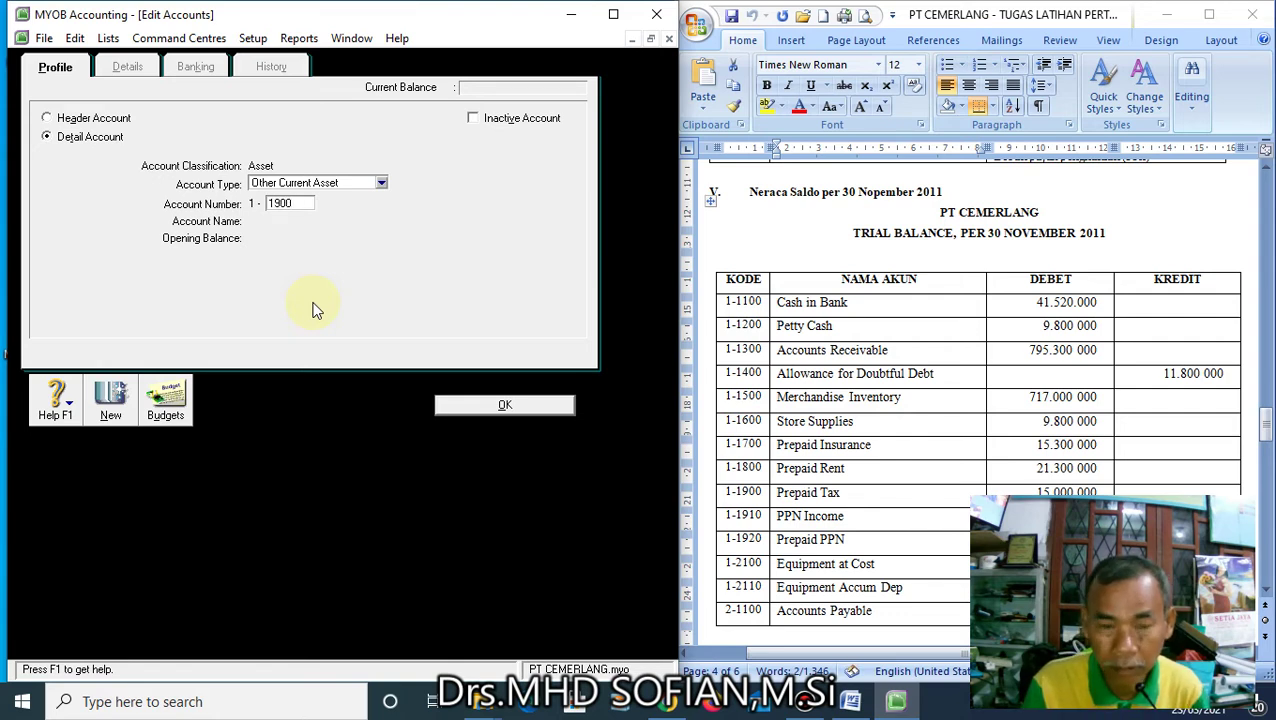
pyautogui.press('Tab')
pyautogui.write('Prepaid Tax')
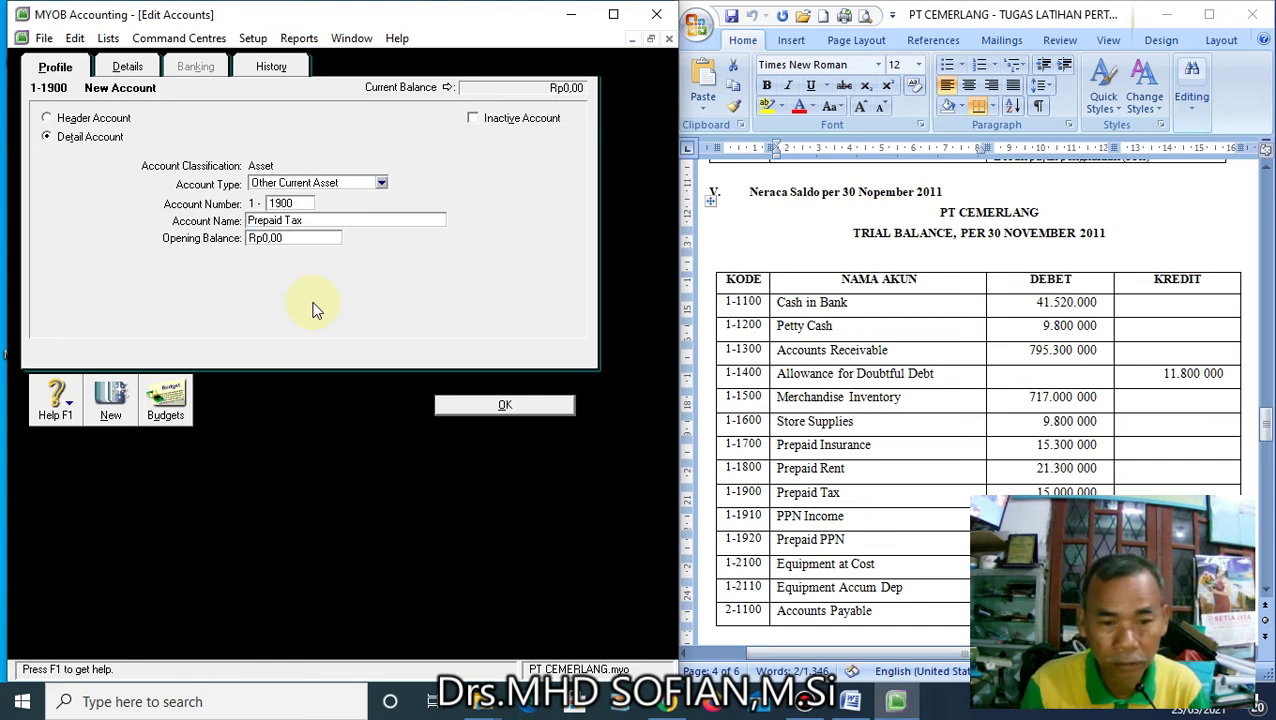
# Create Other Current Asset account 1-1910, named PPN Income with the name copied from the Word trial balance
pyautogui.click(863, 517)
pyautogui.moveTo(863, 517); pyautogui.dragTo(797, 527)
pyautogui.hotkey('ctrl', 'c')
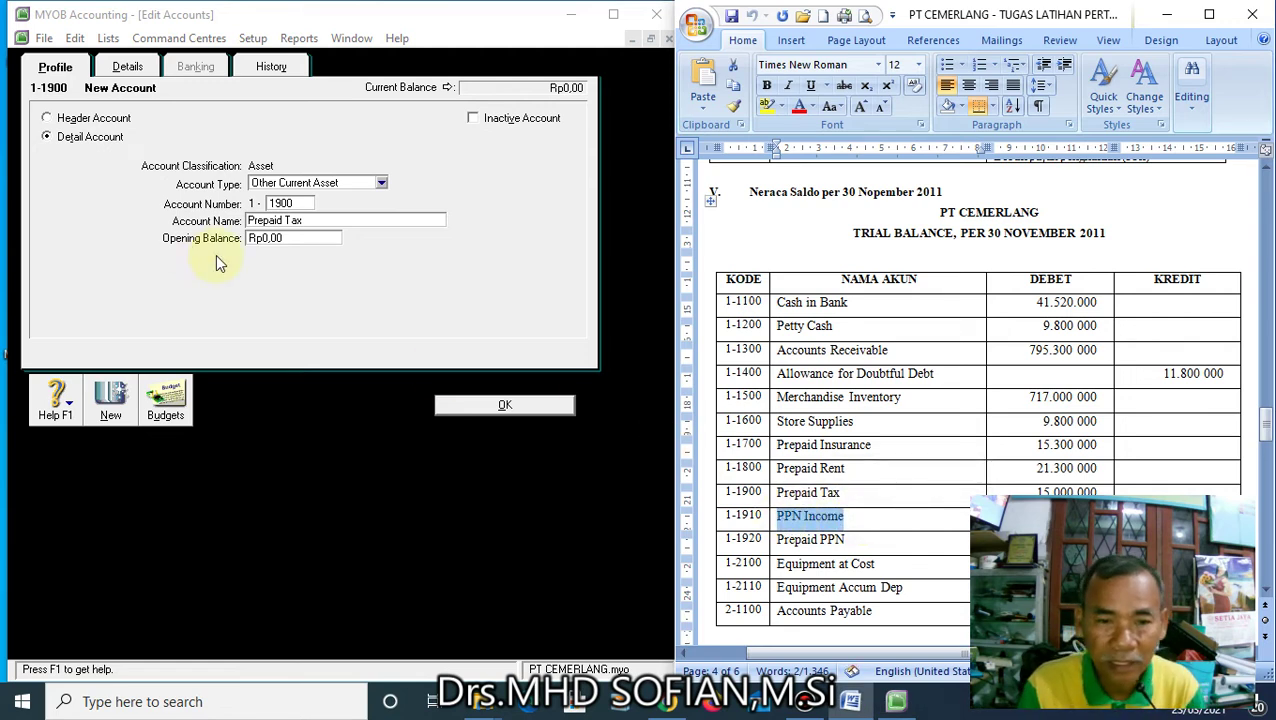
pyautogui.click(108, 408)
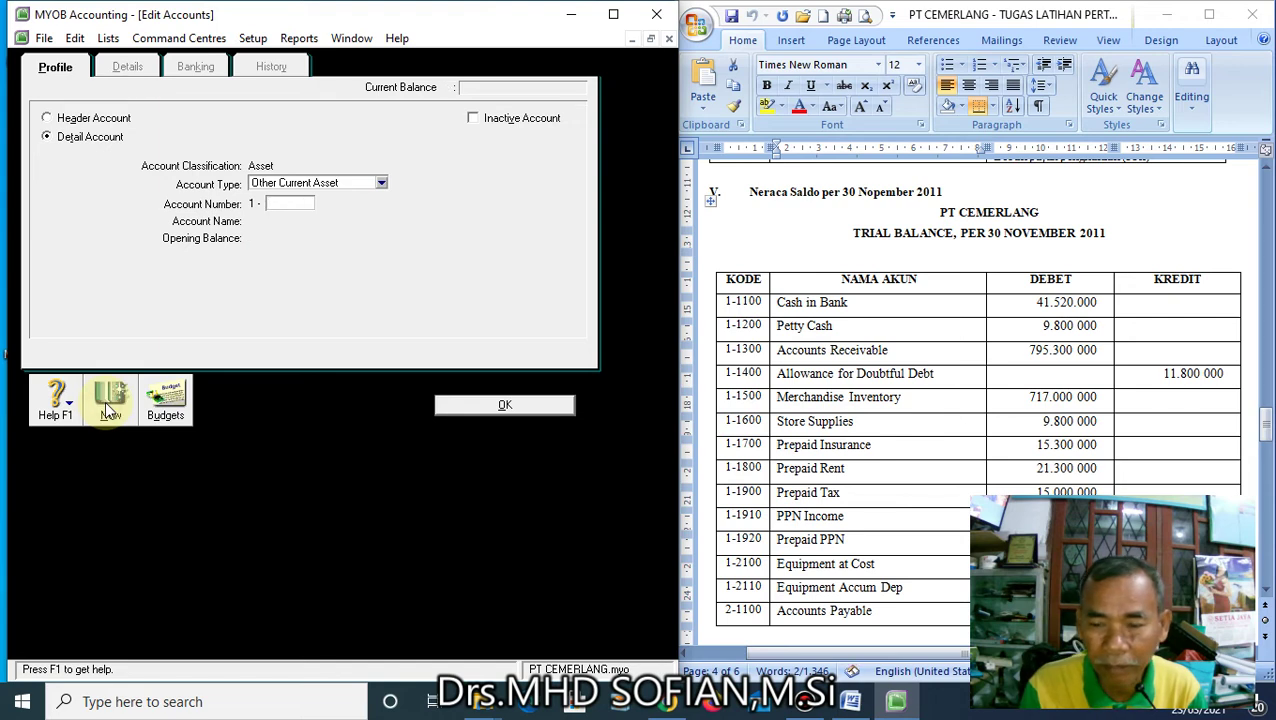
pyautogui.write('1910')
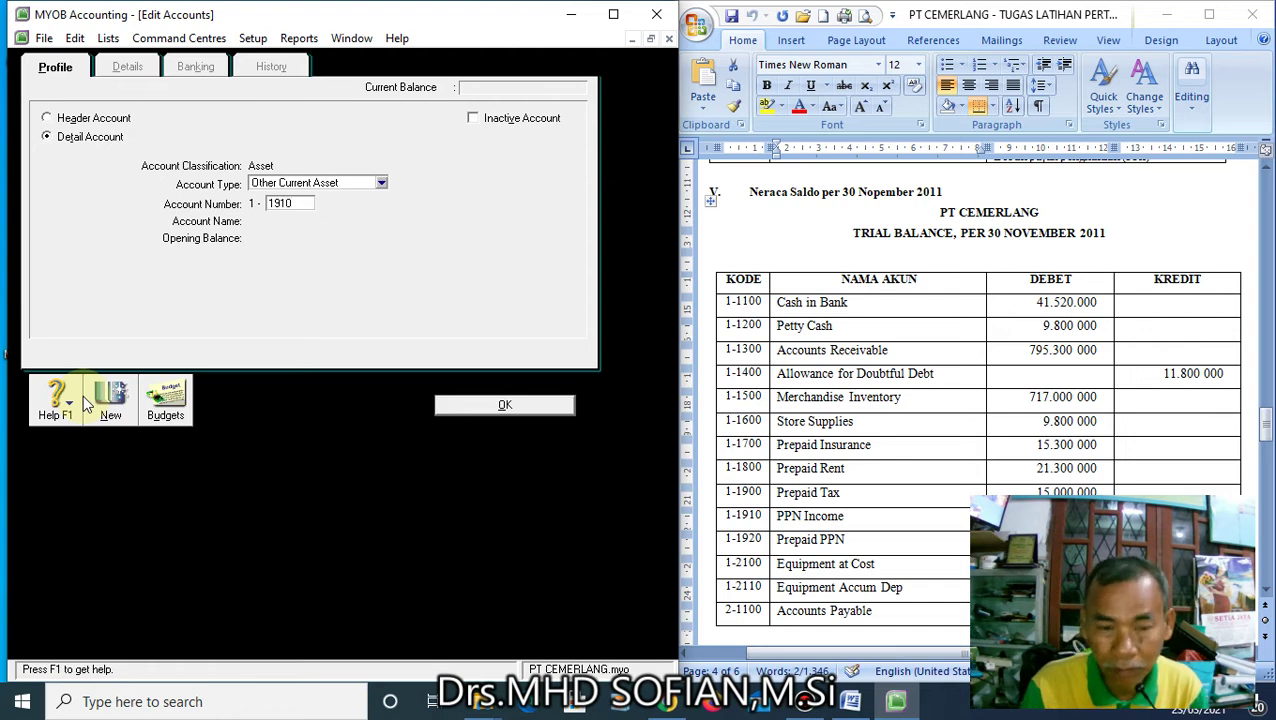
pyautogui.press('Tab')
pyautogui.hotkey('ctrl', 'v')
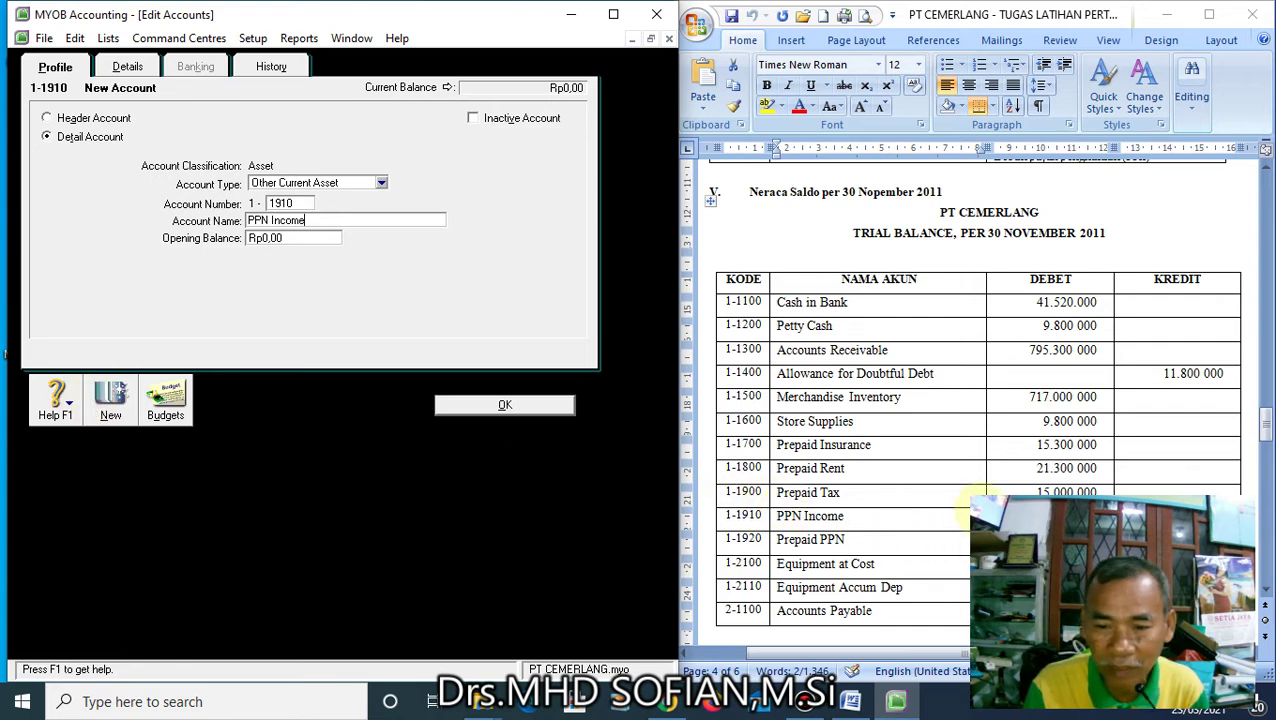
# Create Other Current Asset account 1-1920, named Prepaid PPN with the name copied from the Word trial balance
pyautogui.click(849, 540)
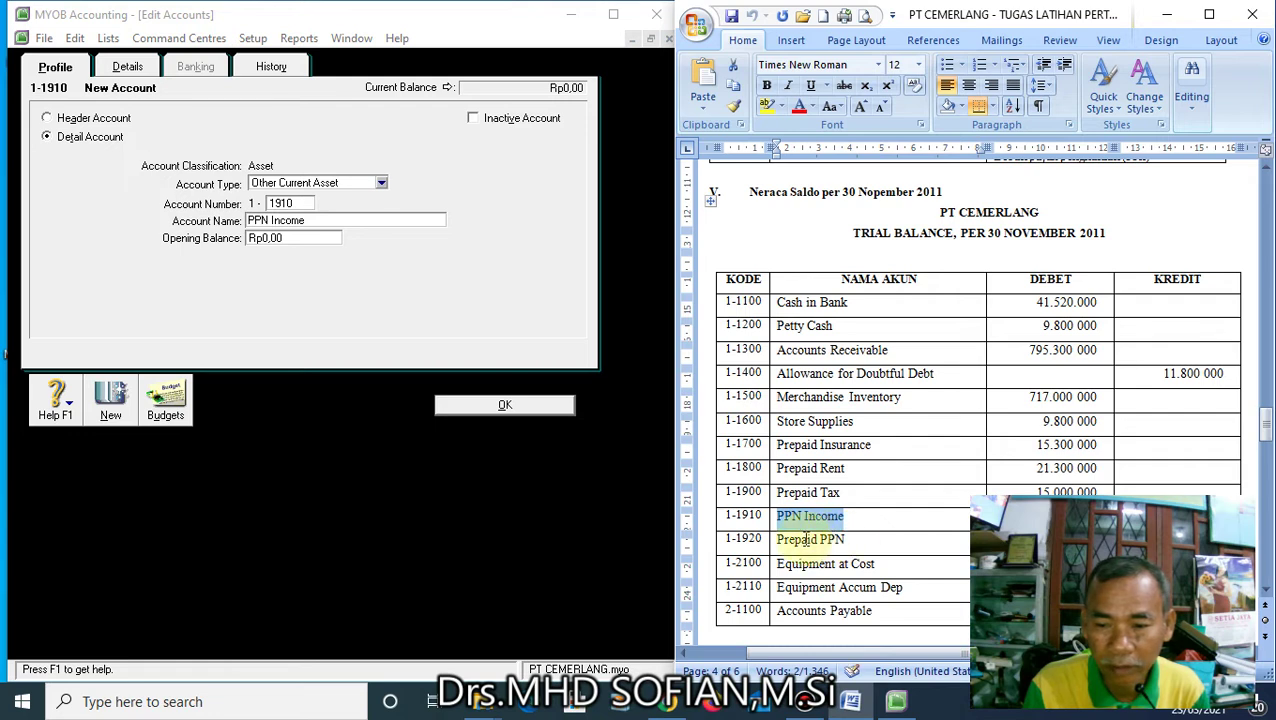
pyautogui.click(870, 538)
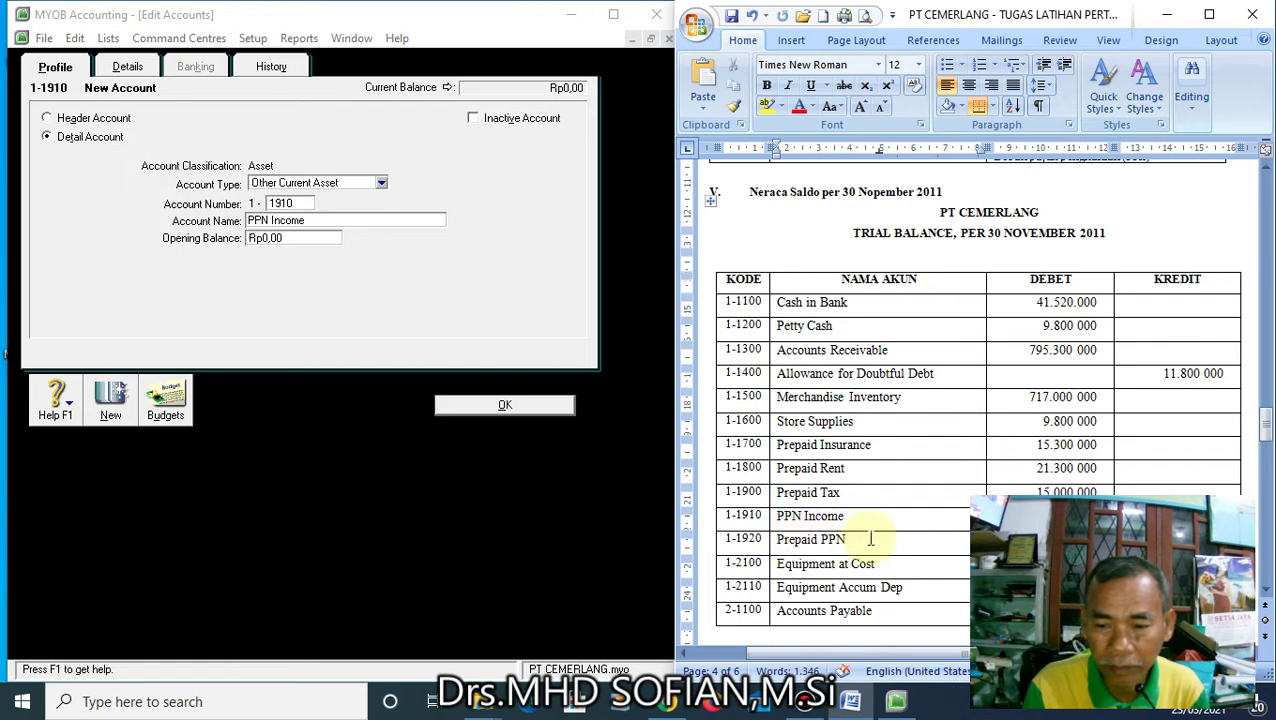
pyautogui.moveTo(869, 539); pyautogui.dragTo(790, 545)
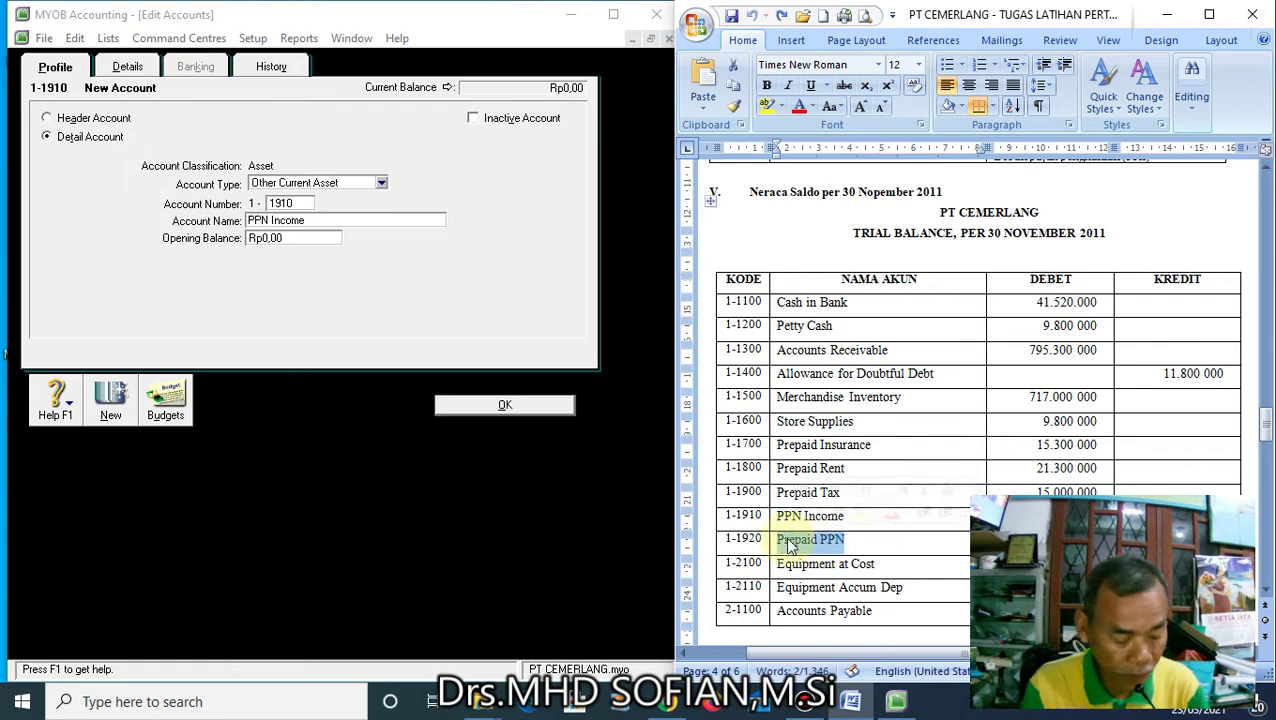
pyautogui.click(110, 402)
pyautogui.write('1920')
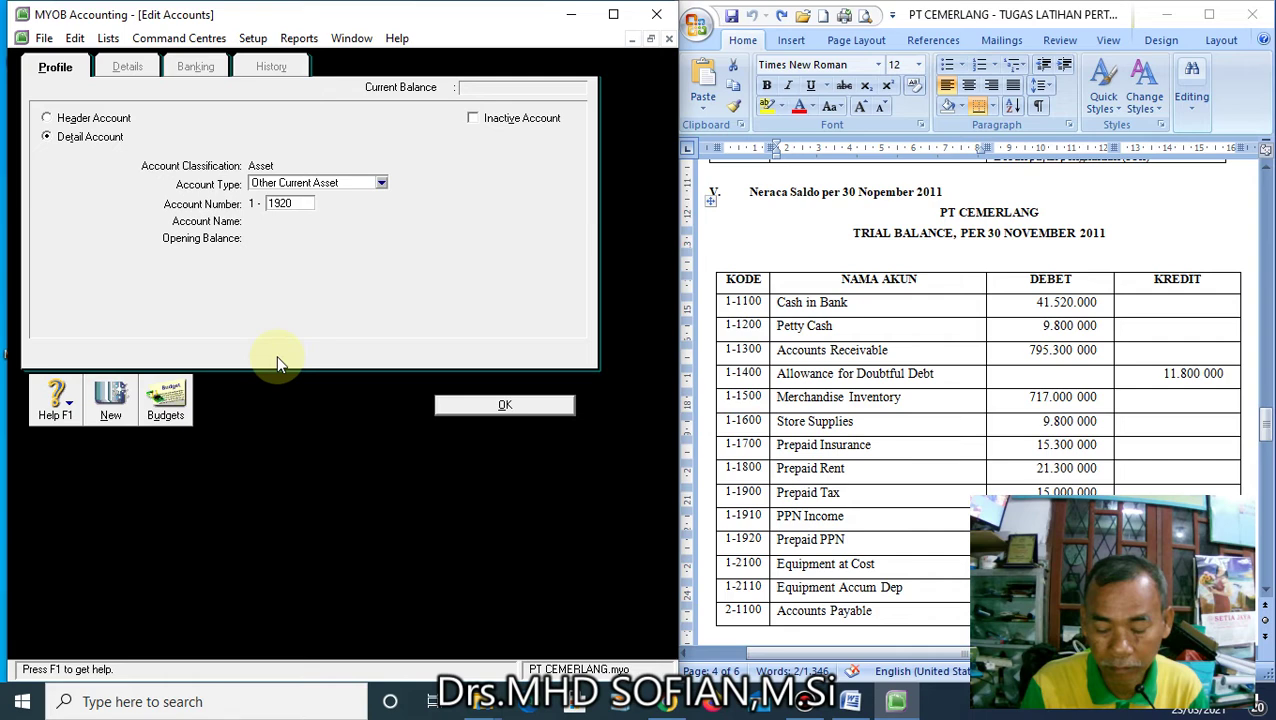
pyautogui.press('Tab')
pyautogui.write('Prepaid PPN')
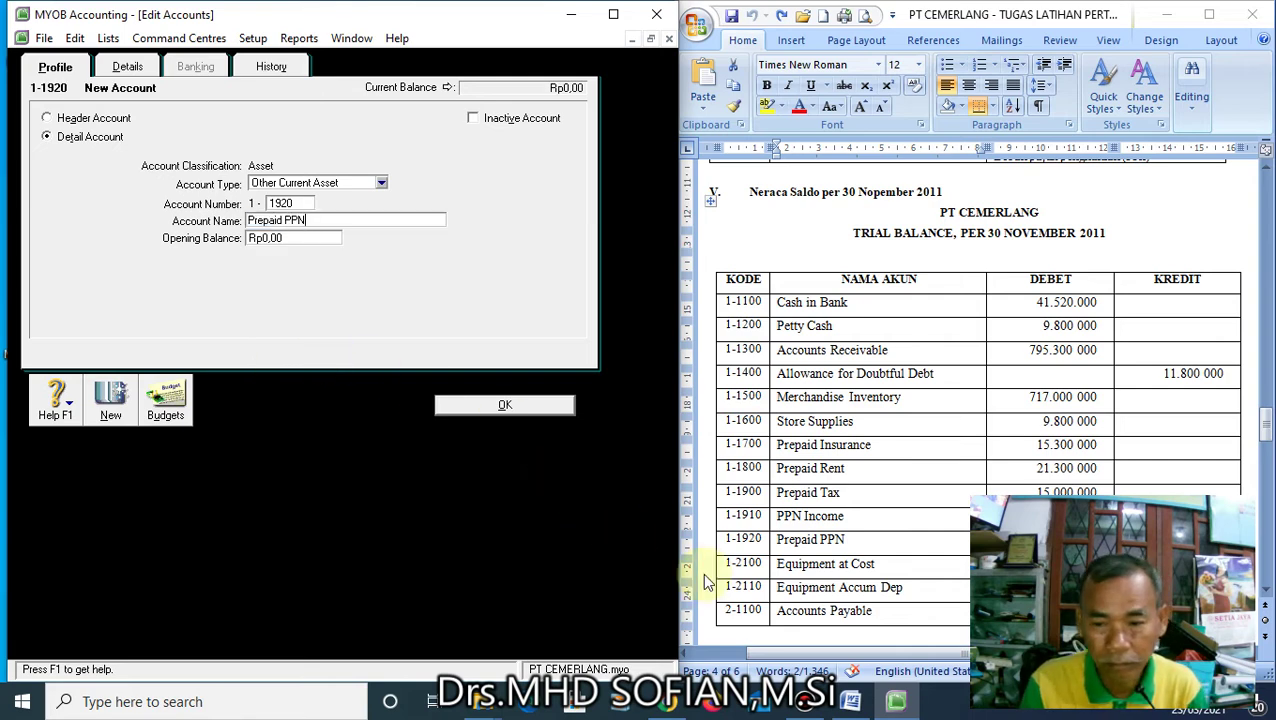
# Create Fixed Asset account 1-2100, named Equipment at Cost with the name copied from the Word trial balance
pyautogui.click(891, 565)
pyautogui.moveTo(891, 565); pyautogui.dragTo(778, 565)
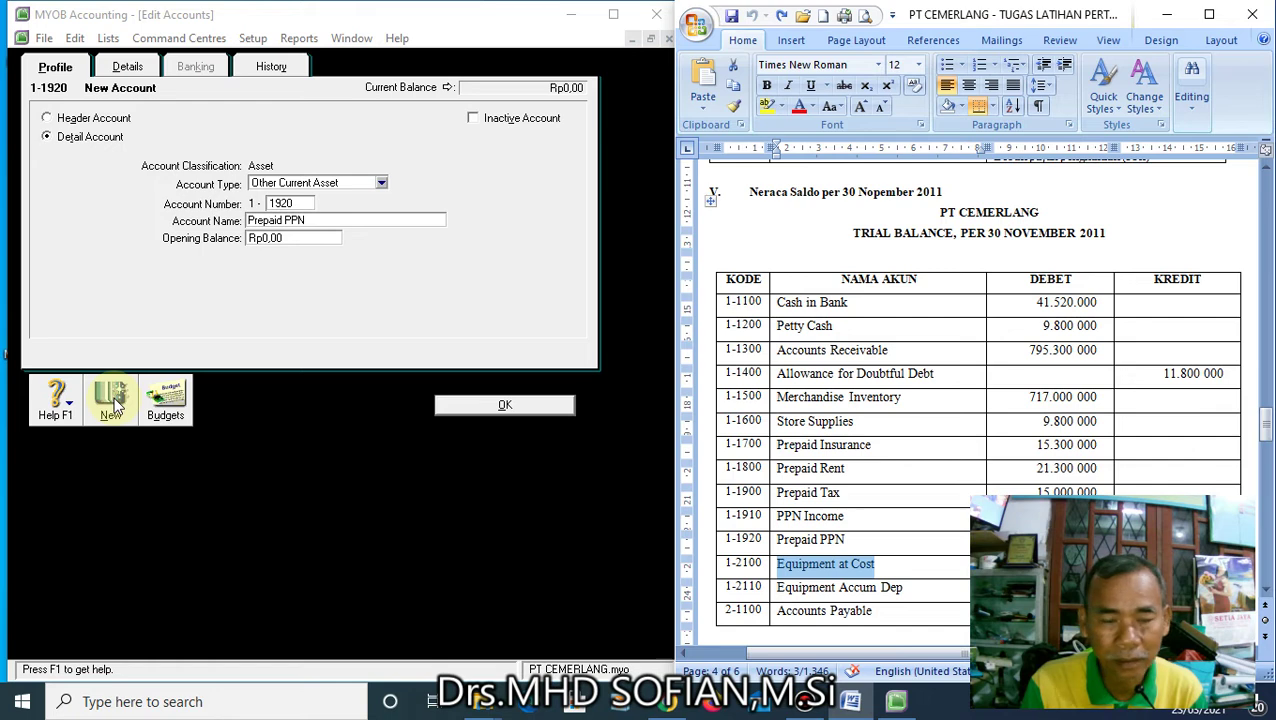
pyautogui.click(112, 402)
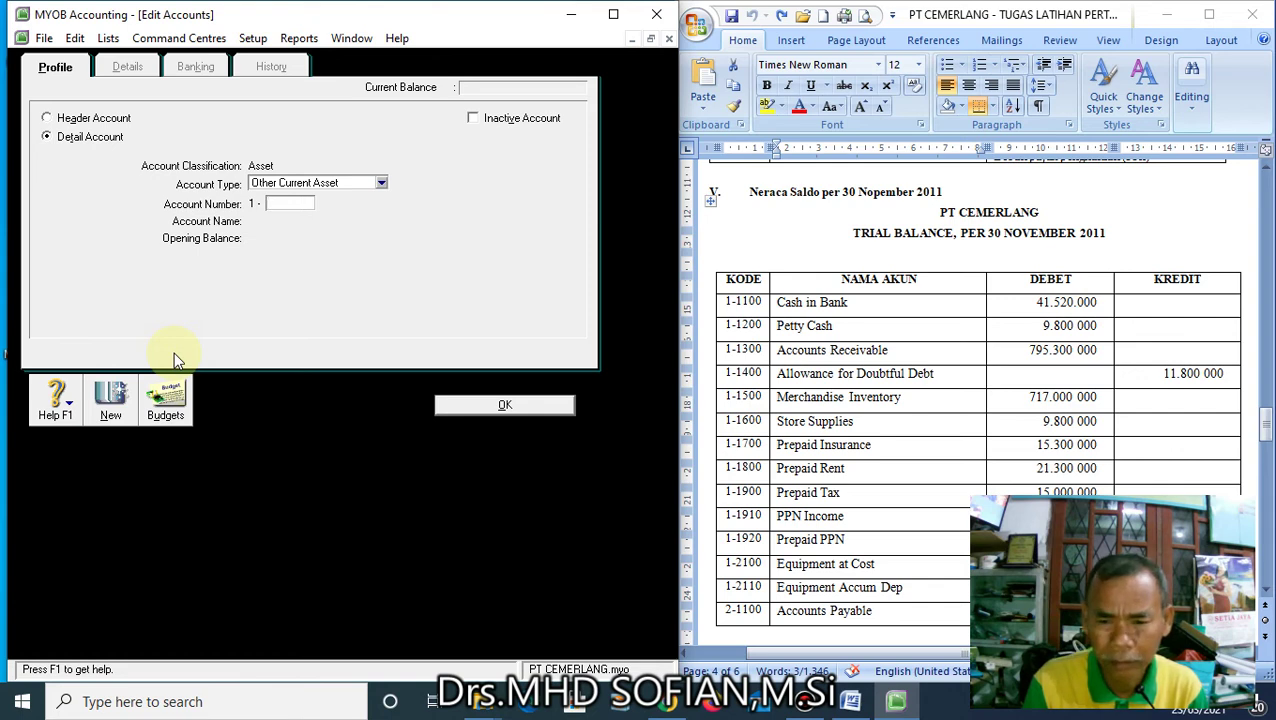
pyautogui.write('2100')
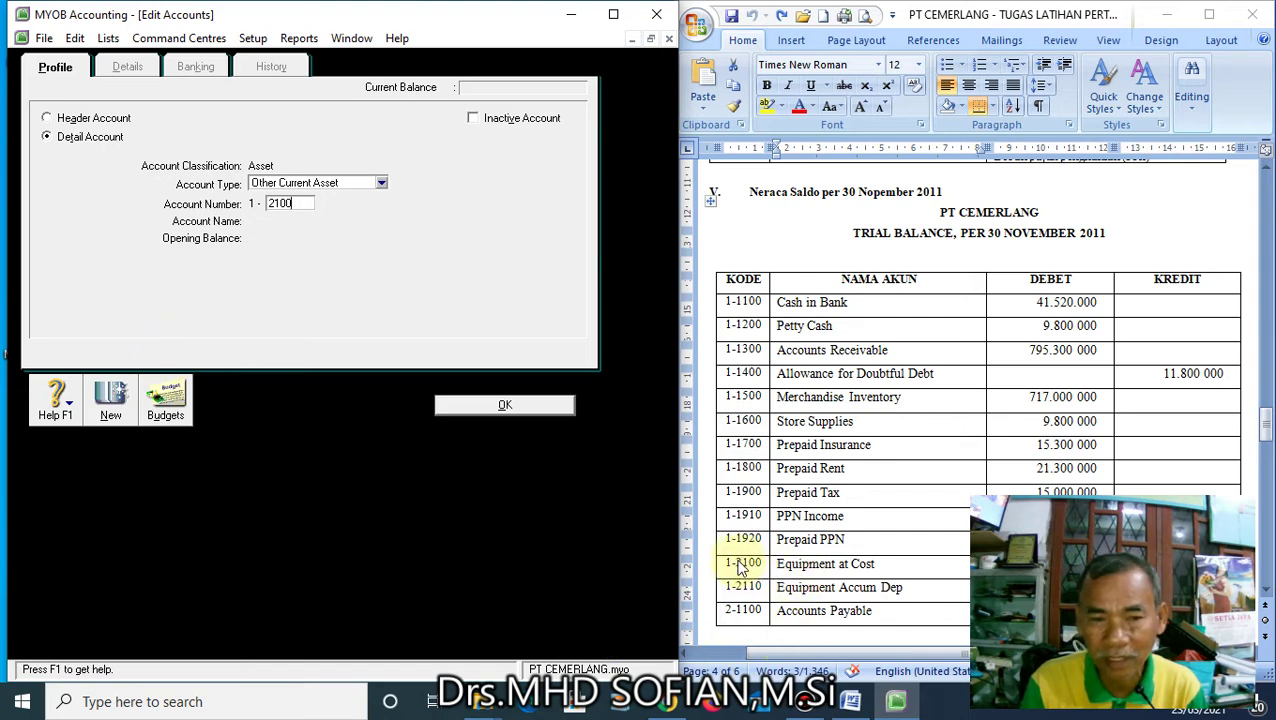
pyautogui.click(381, 184)
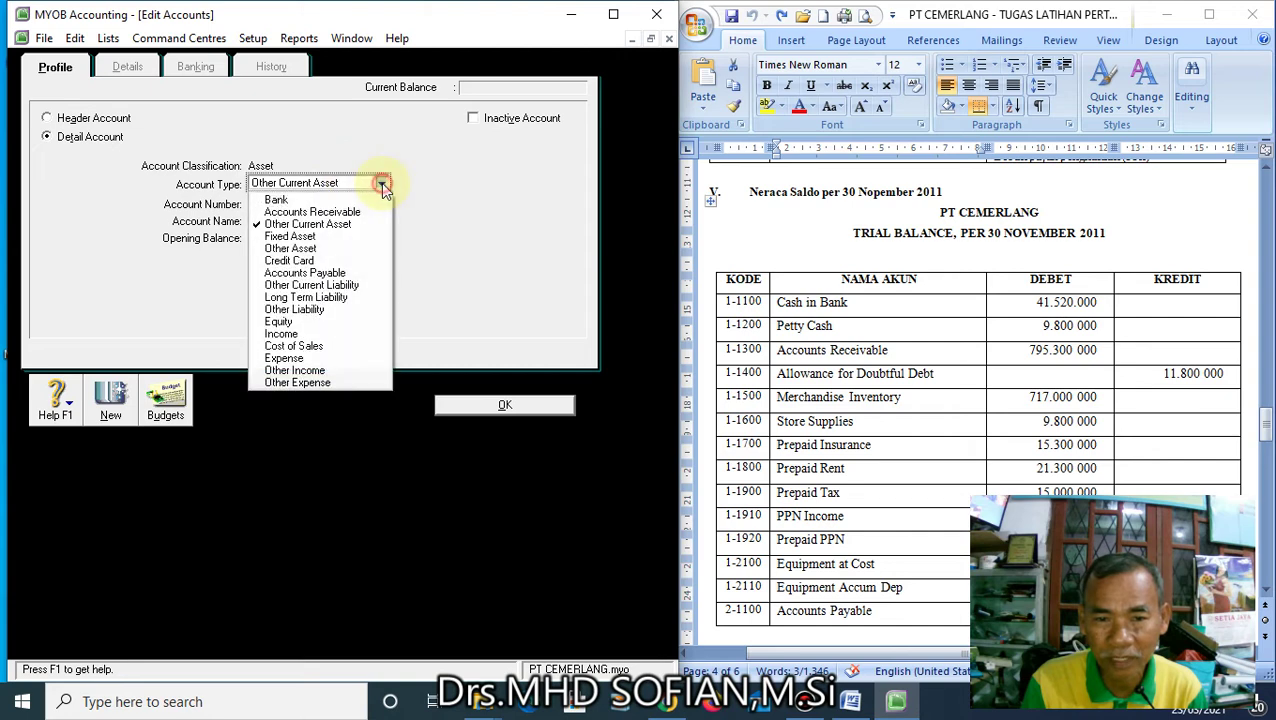
pyautogui.click(321, 238)
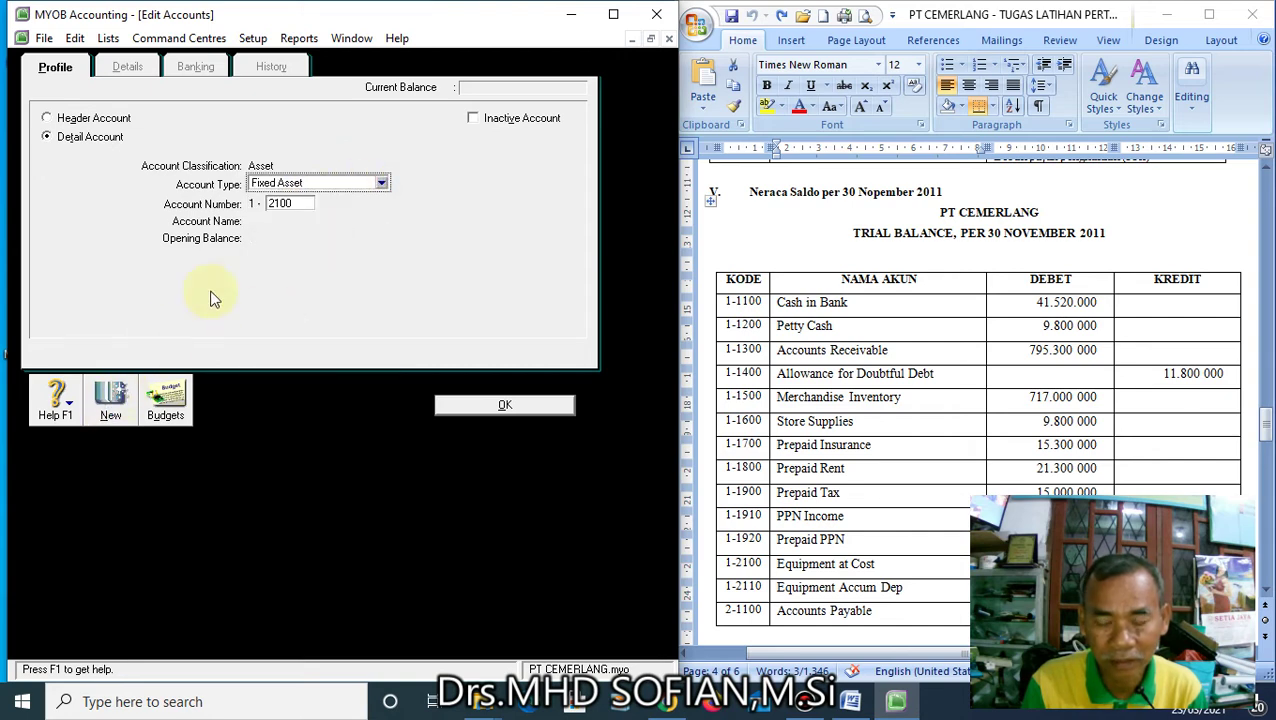
pyautogui.click(299, 204)
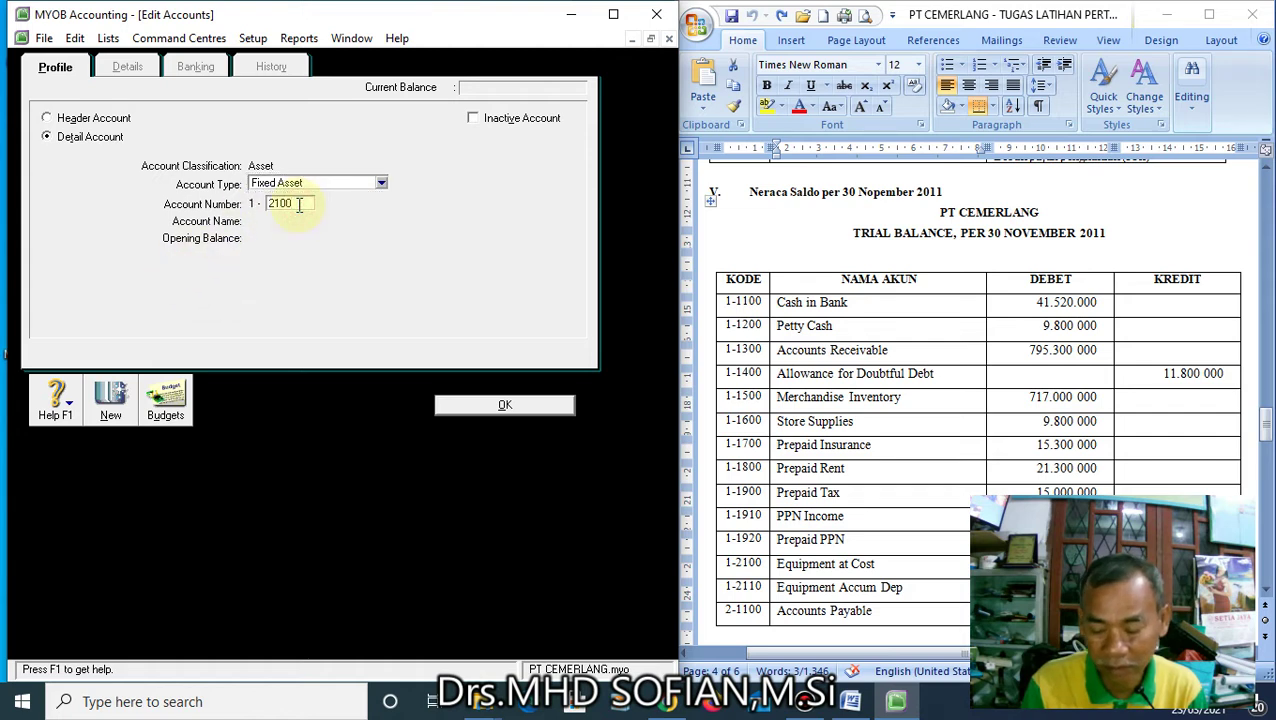
pyautogui.press('Tab')
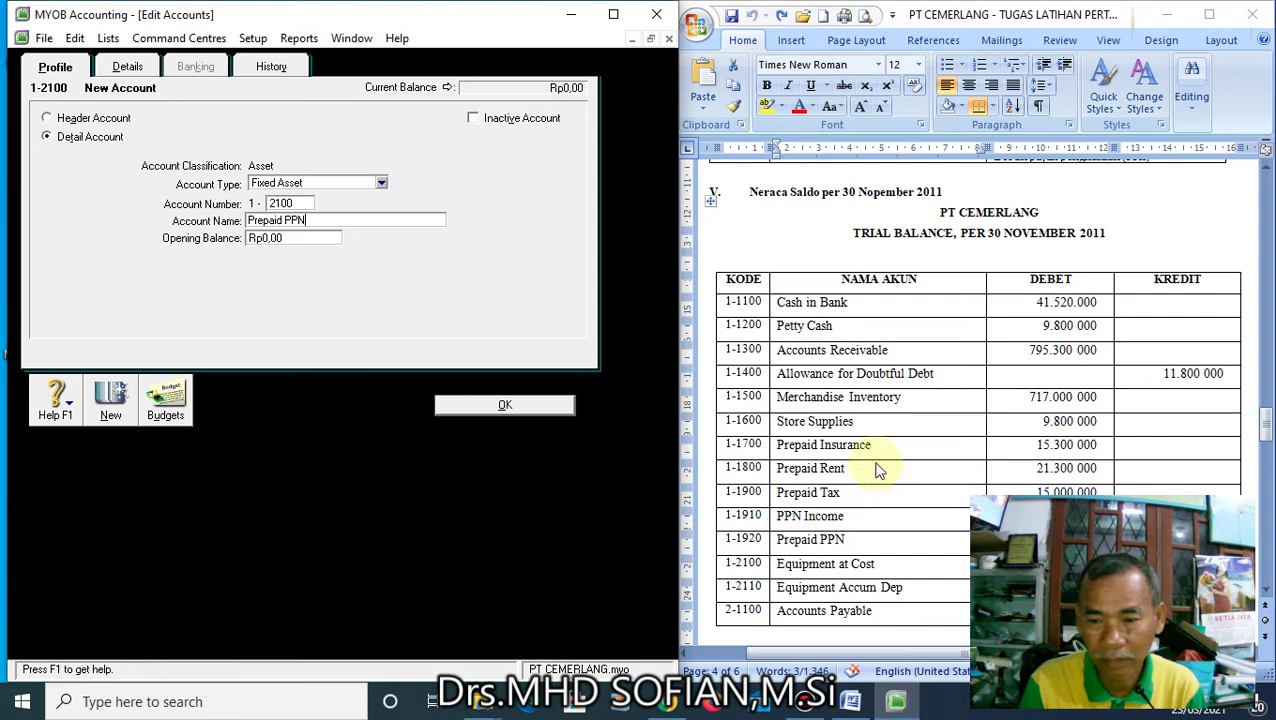
pyautogui.tripleClick(879, 566)
pyautogui.hotkey('ctrl', 'c')
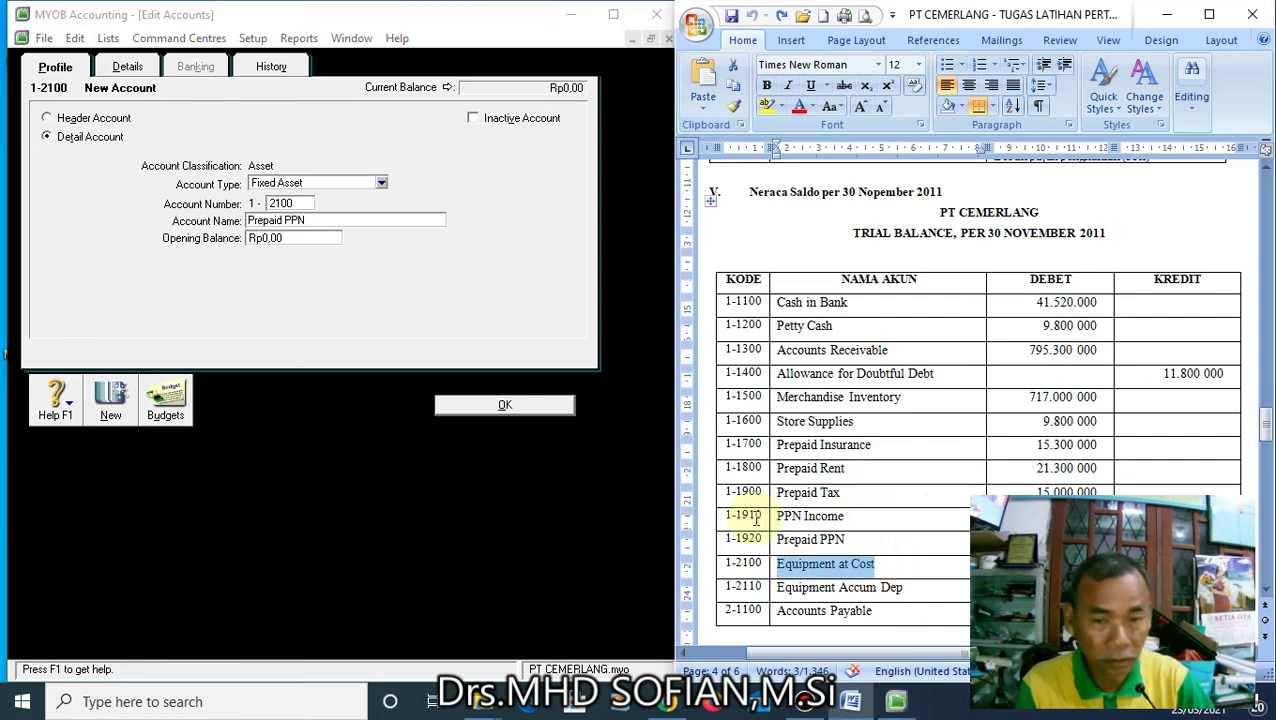
pyautogui.moveTo(349, 221); pyautogui.dragTo(250, 221)
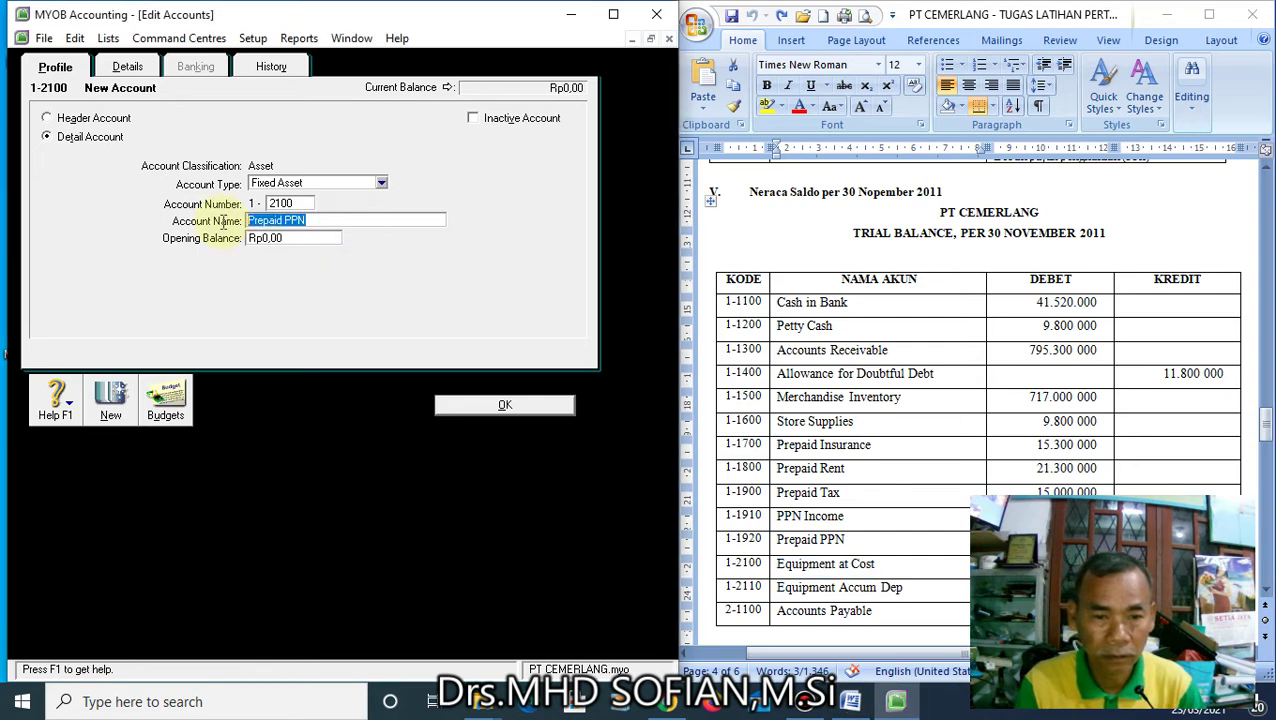
pyautogui.hotkey('ctrl', 'v')
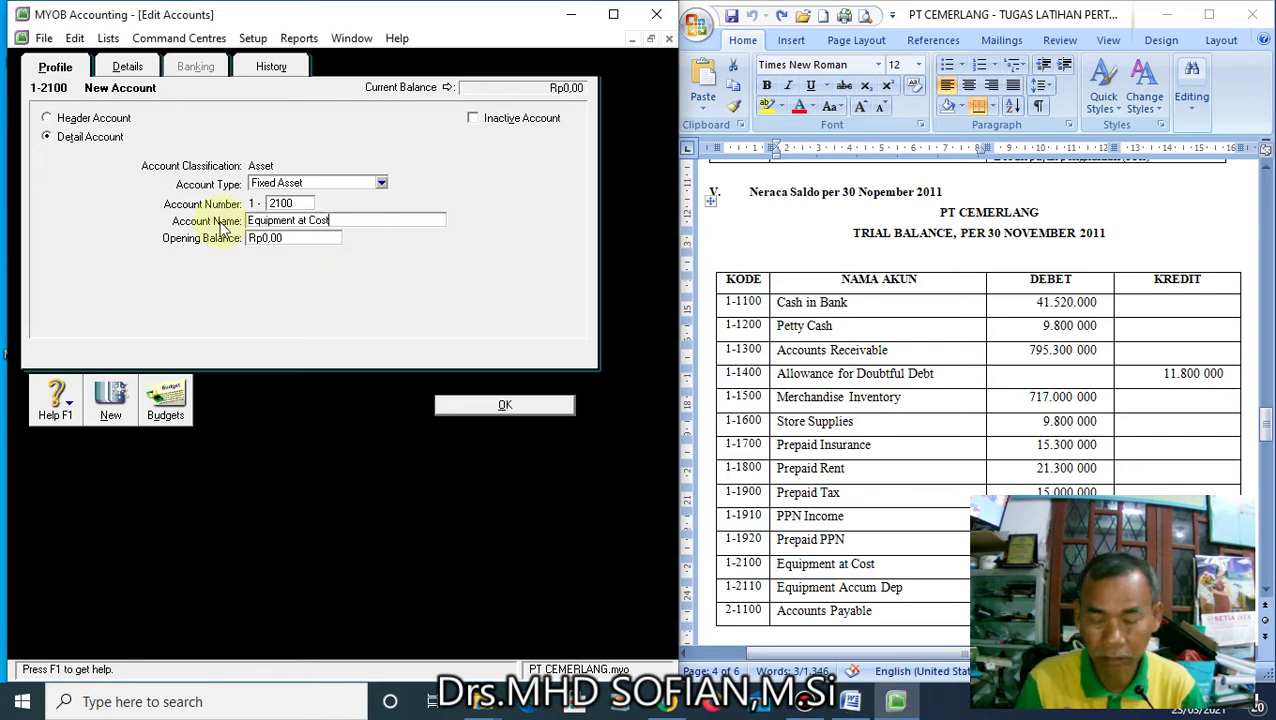
# Create Fixed Asset account 1-2110, named Equipment Accum Dep with the name copied from the Word trial balance
pyautogui.click(910, 590)
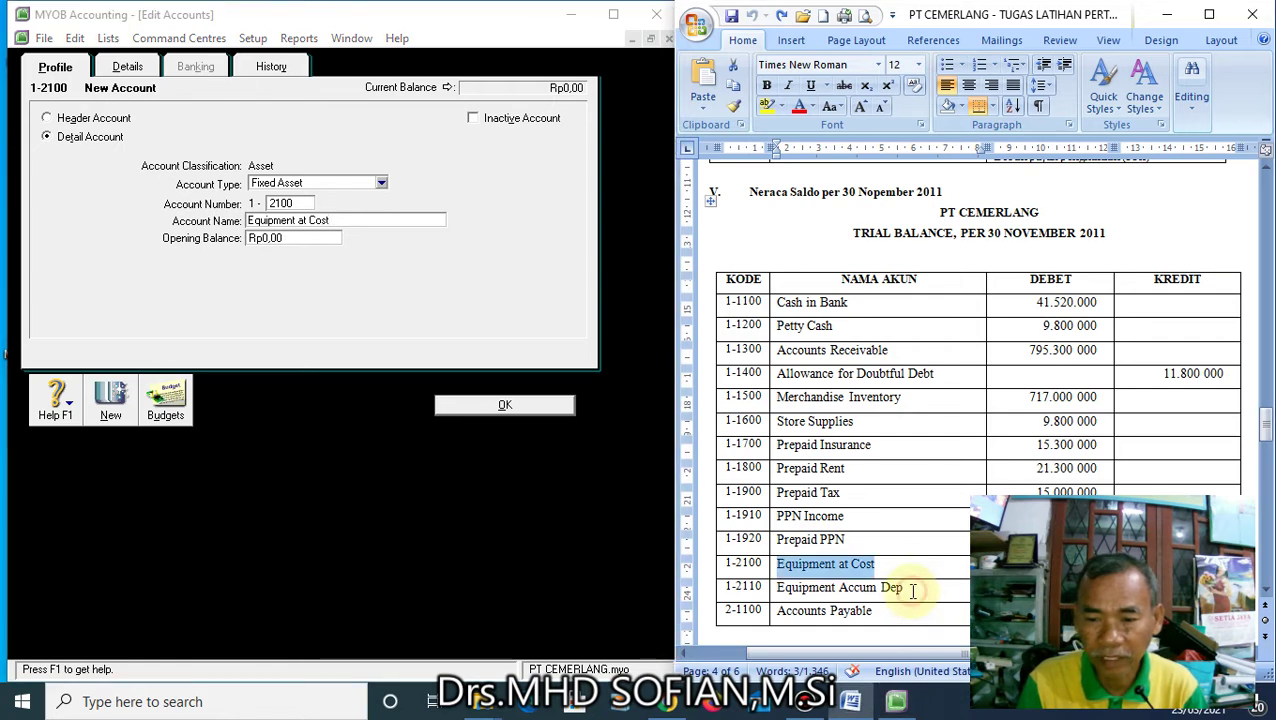
pyautogui.click(905, 590)
pyautogui.moveTo(905, 590); pyautogui.dragTo(777, 590)
pyautogui.hotkey('ctrl', 'c')
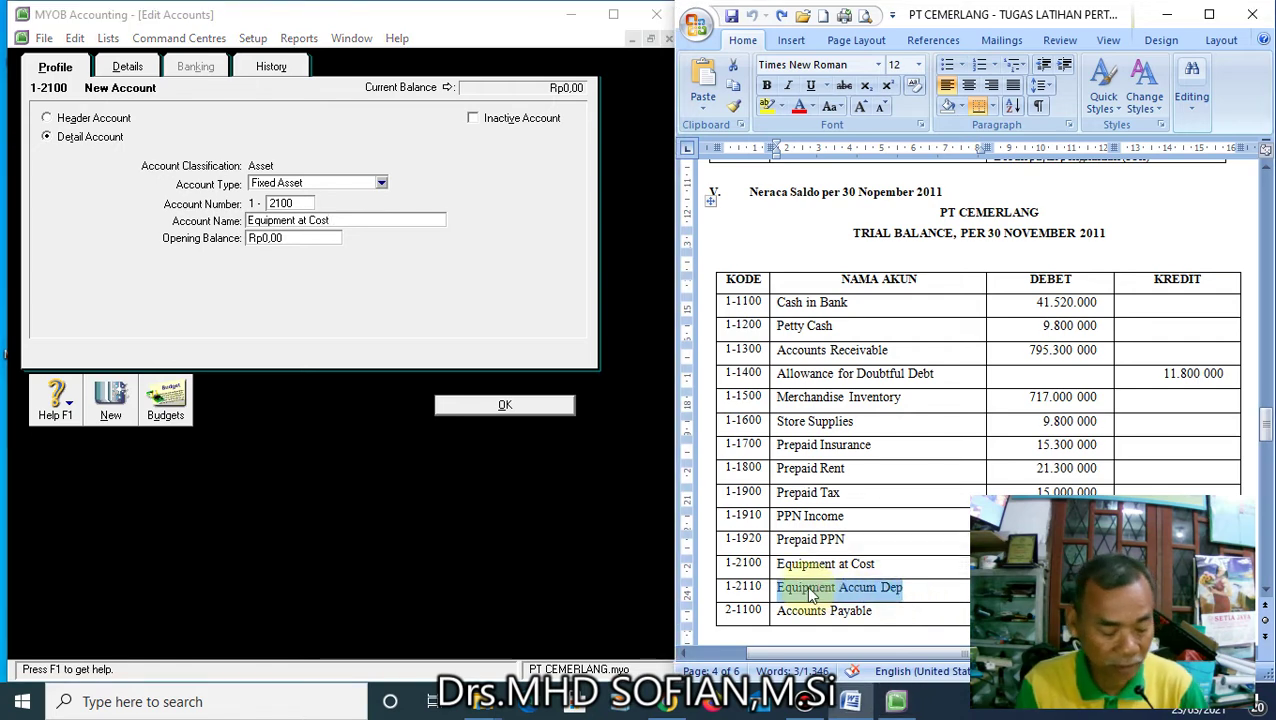
pyautogui.click(106, 402)
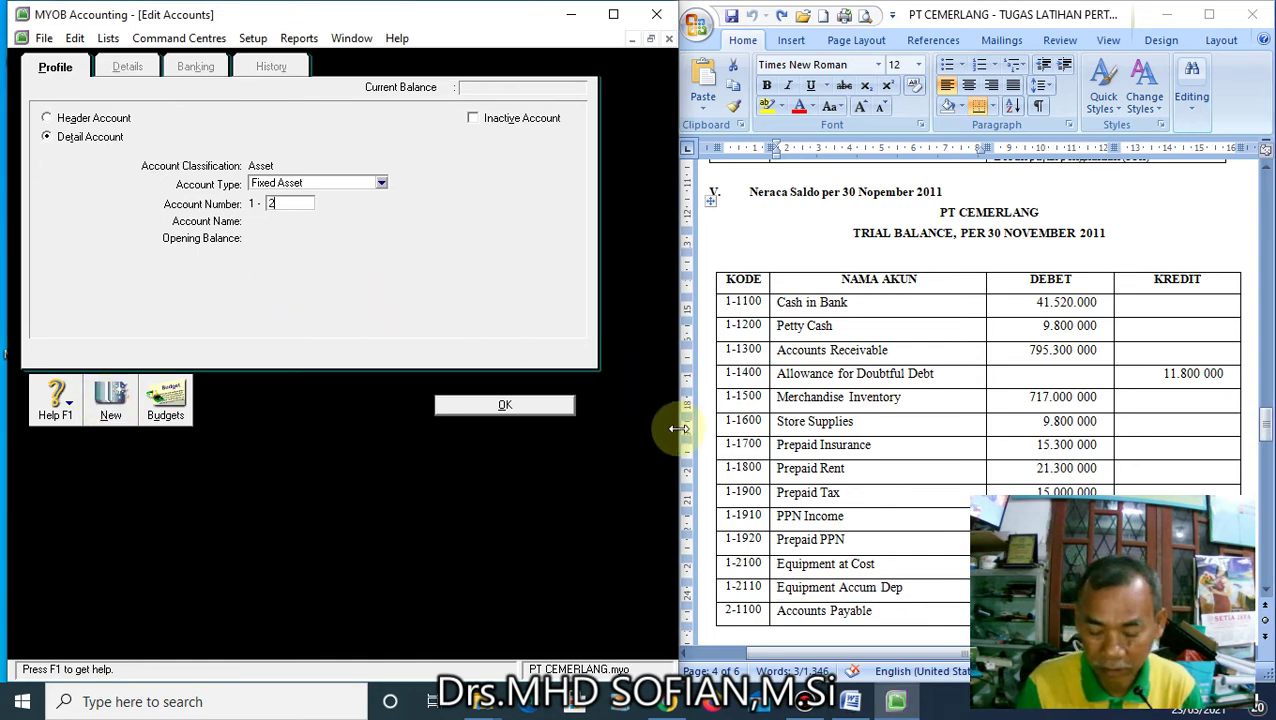
pyautogui.write('2110')
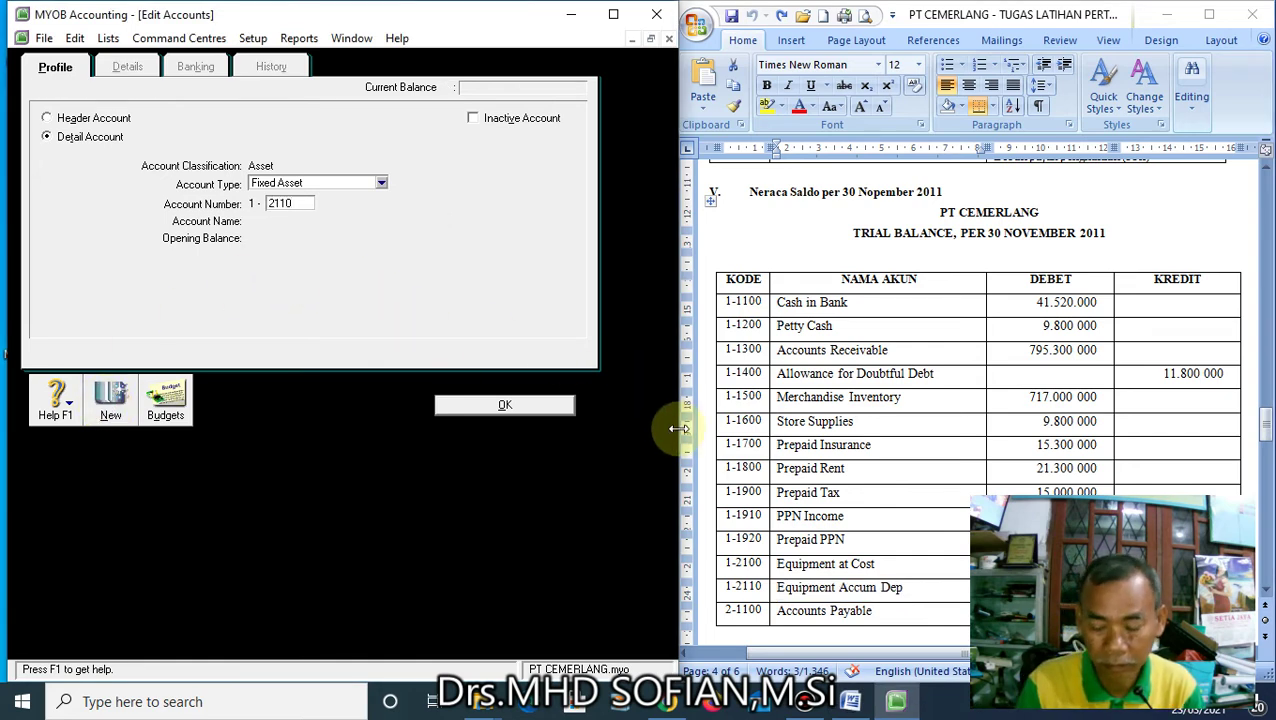
pyautogui.press('Tab')
pyautogui.hotkey('ctrl', 'v')
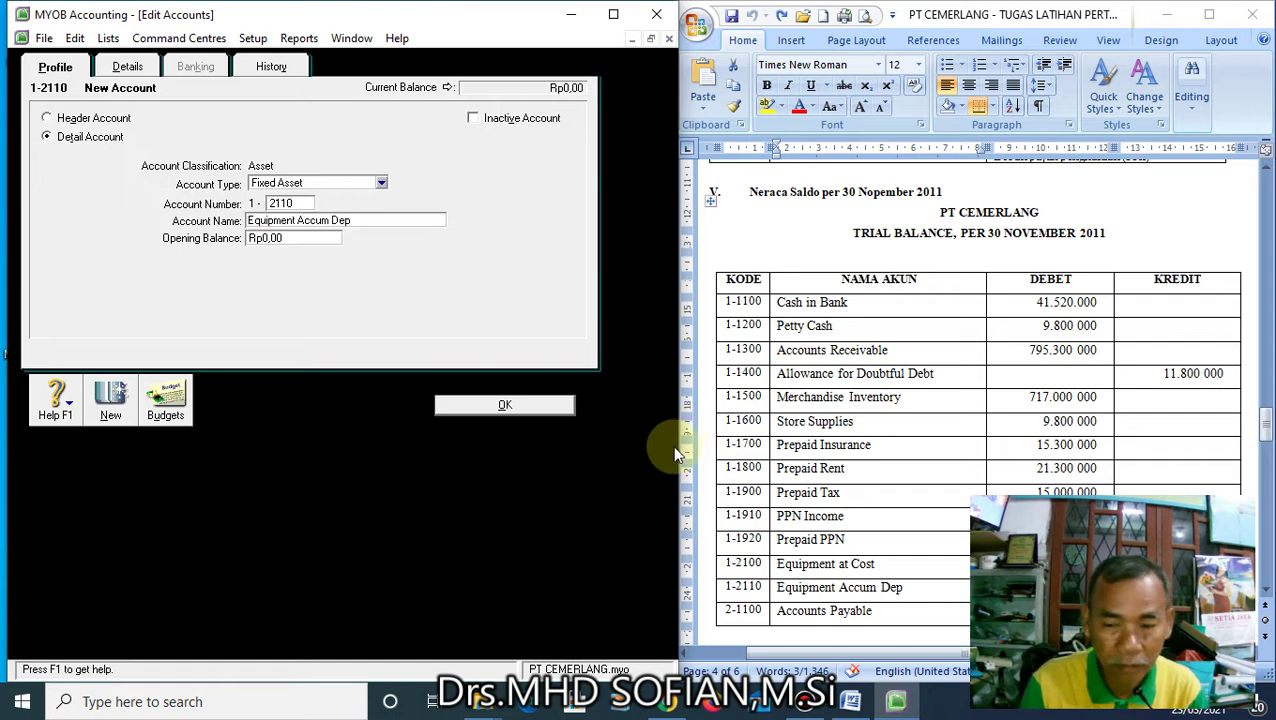
# Create Other Current Liability account 2-1200, named Expense Payable with the name copied from the Word trial balance
pyautogui.click(897, 609)
pyautogui.click(897, 609)
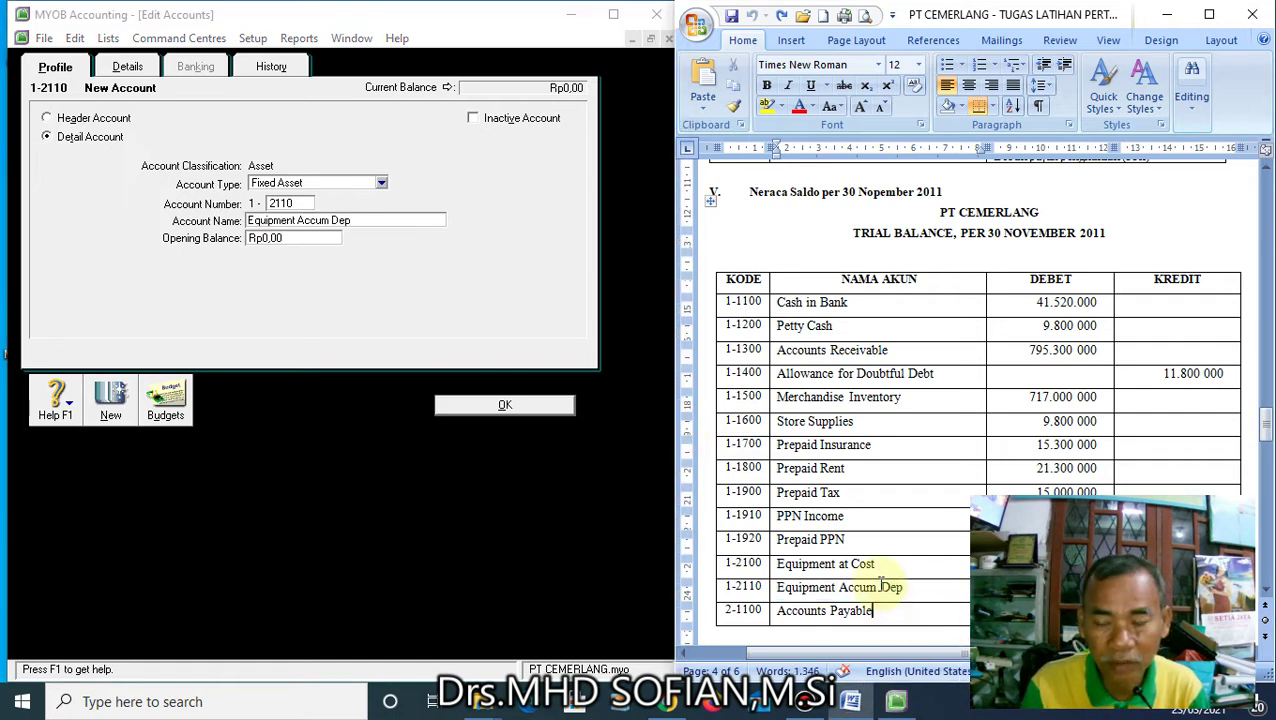
pyautogui.scroll(-3, 880, 580)
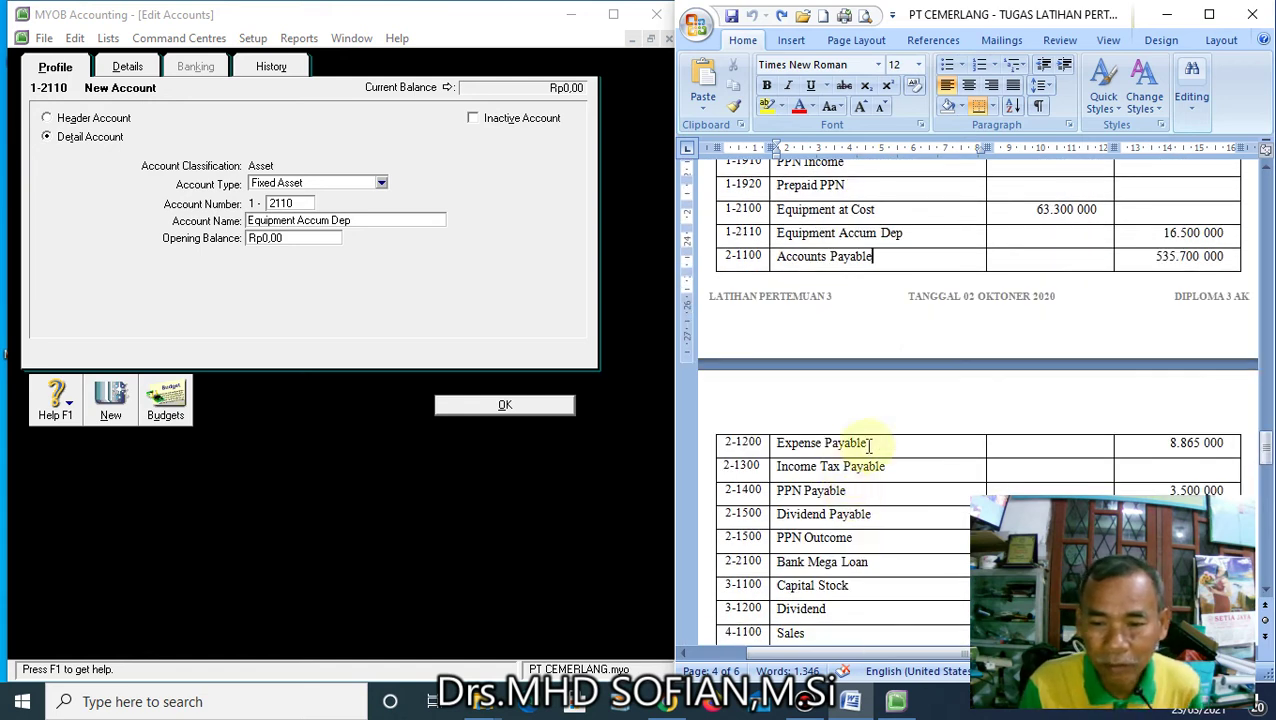
pyautogui.moveTo(888, 442); pyautogui.dragTo(778, 445)
pyautogui.hotkey('ctrl', 'c')
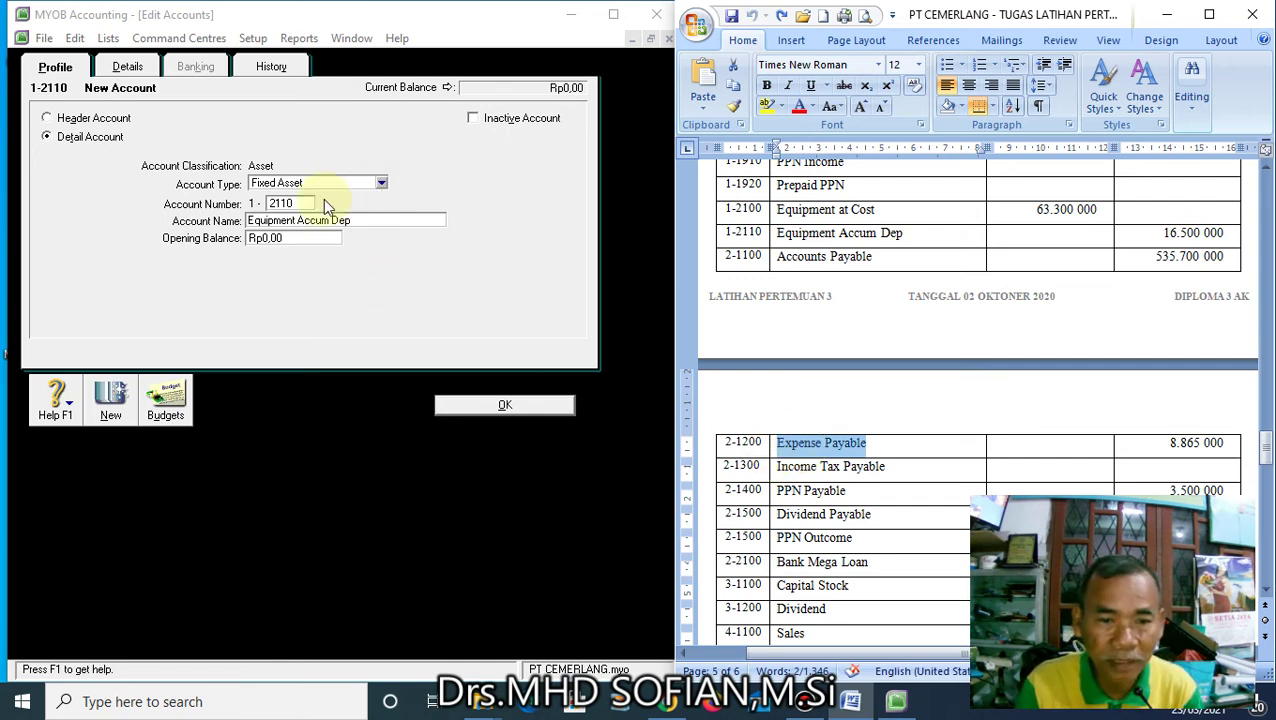
pyautogui.click(110, 400)
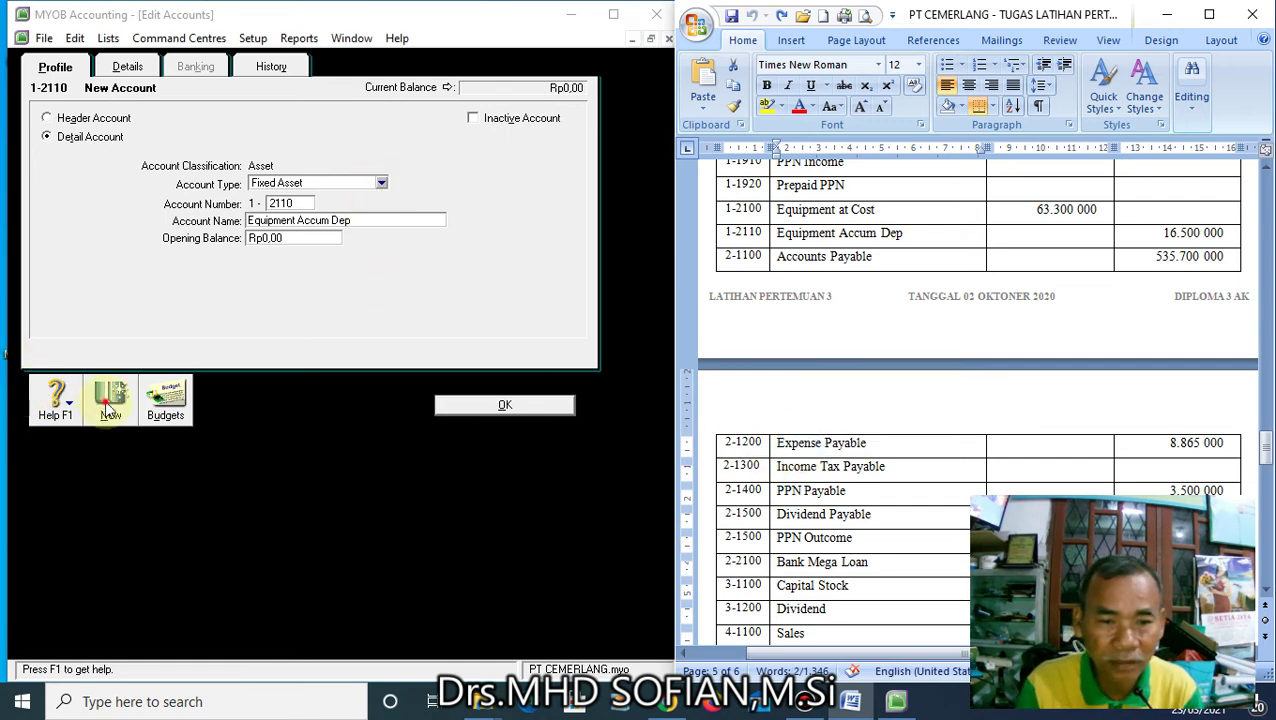
pyautogui.click(382, 182)
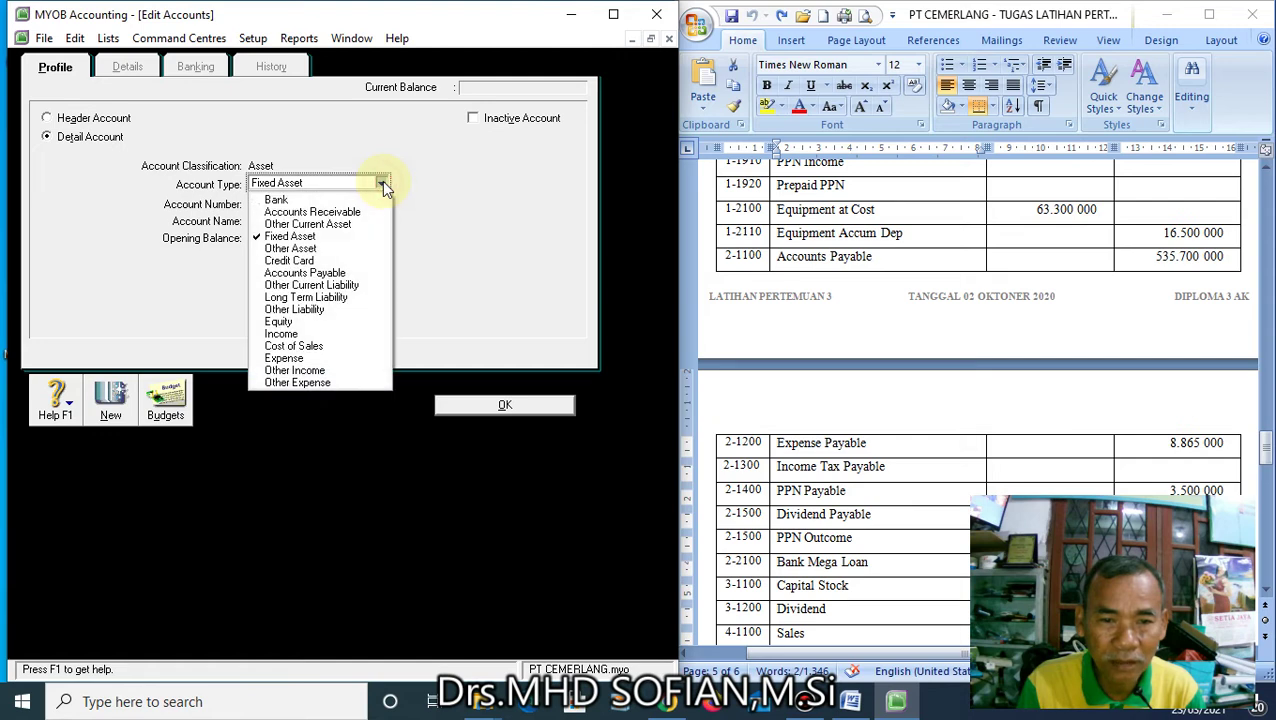
pyautogui.click(340, 287)
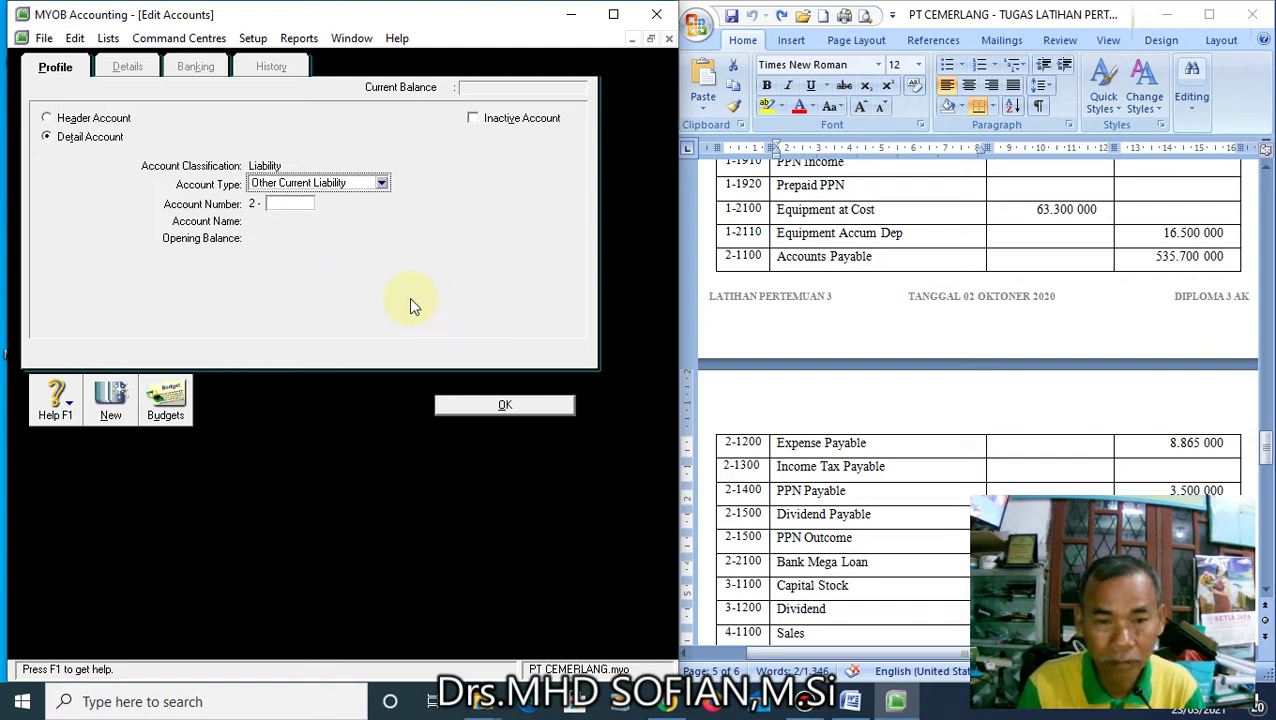
pyautogui.click(308, 203)
pyautogui.write('1200')
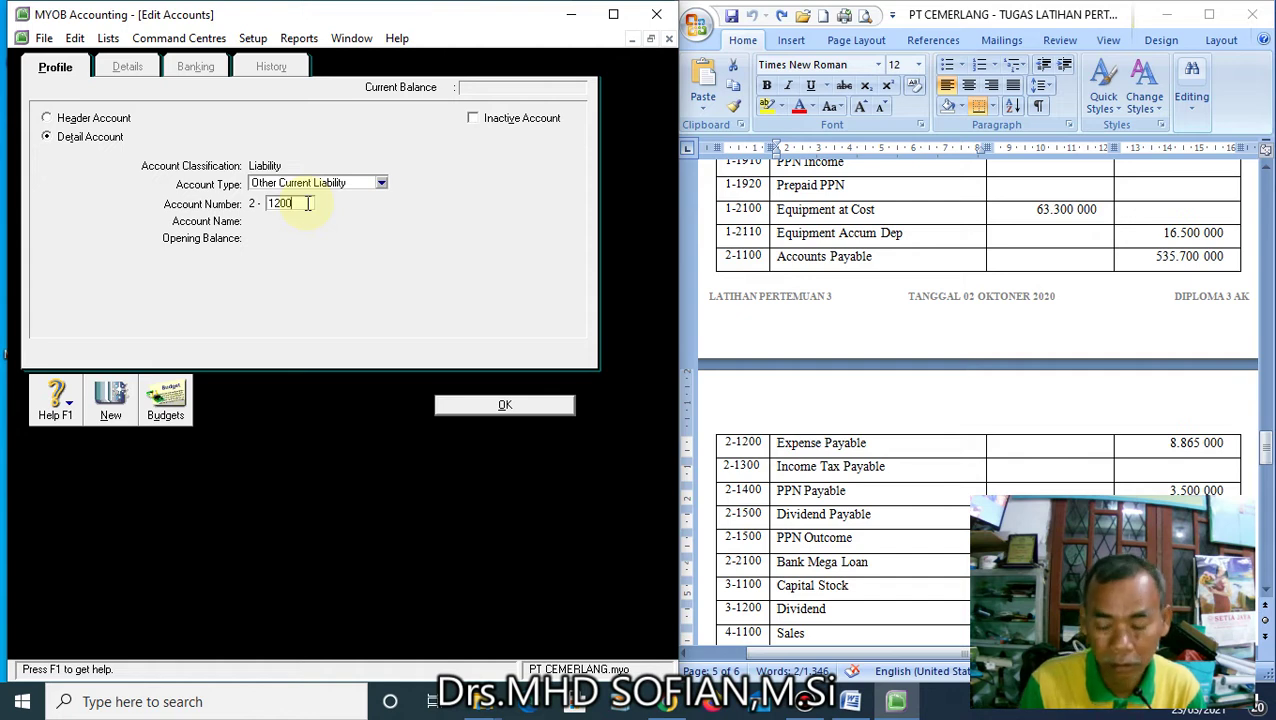
pyautogui.press('Tab')
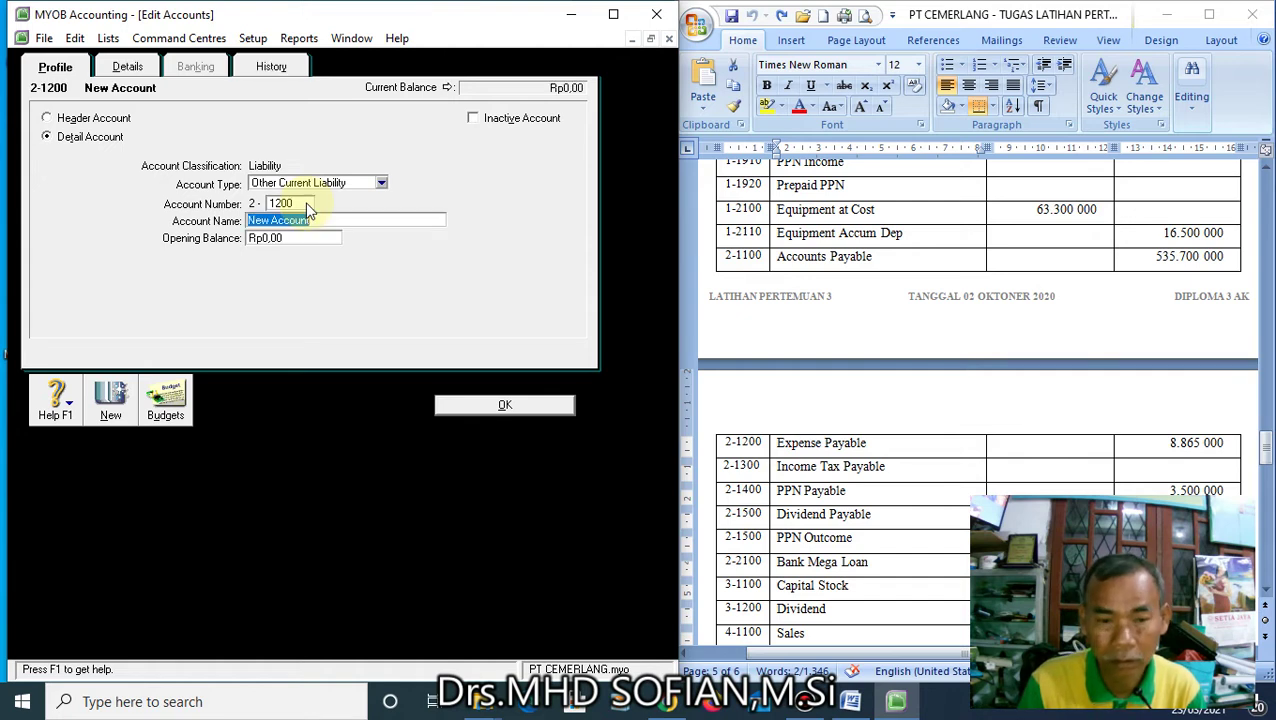
pyautogui.hotkey('ctrl', 'v')
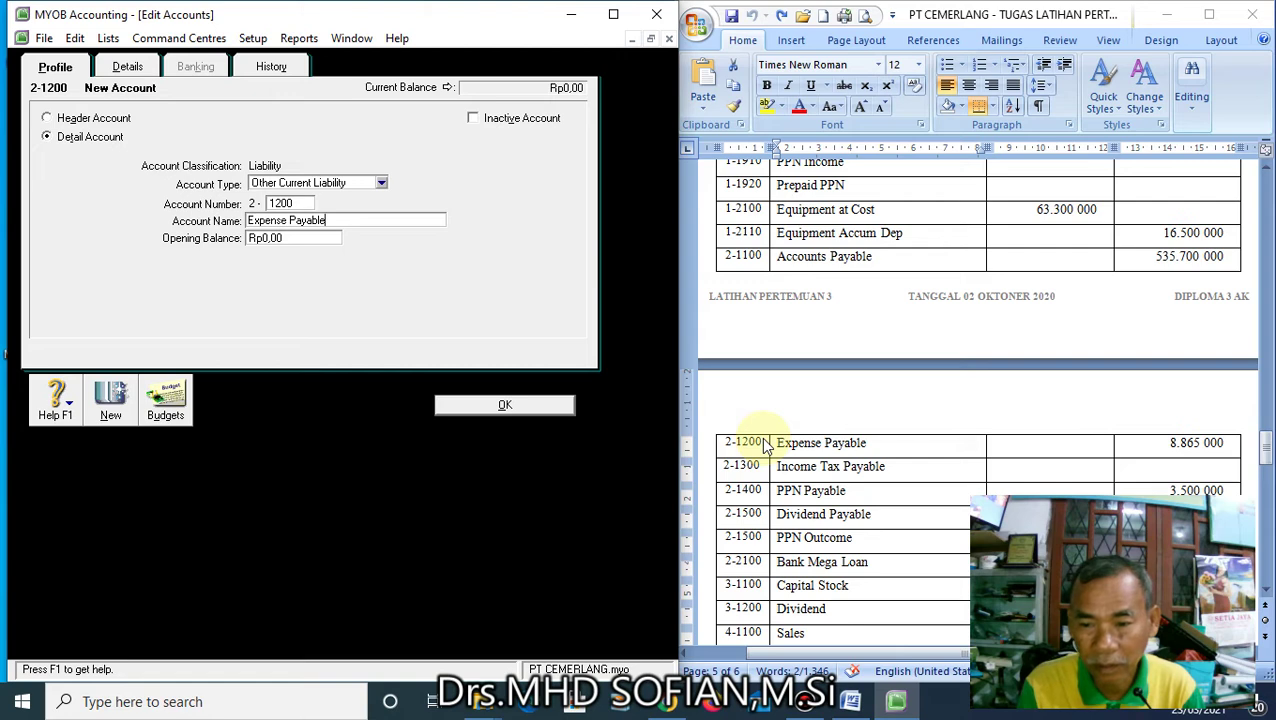
# Create Other Current Liability account 2-1300, named Income Tax Payable with the name copied from the Word trial balance
pyautogui.click(918, 466)
pyautogui.moveTo(918, 466); pyautogui.dragTo(810, 470)
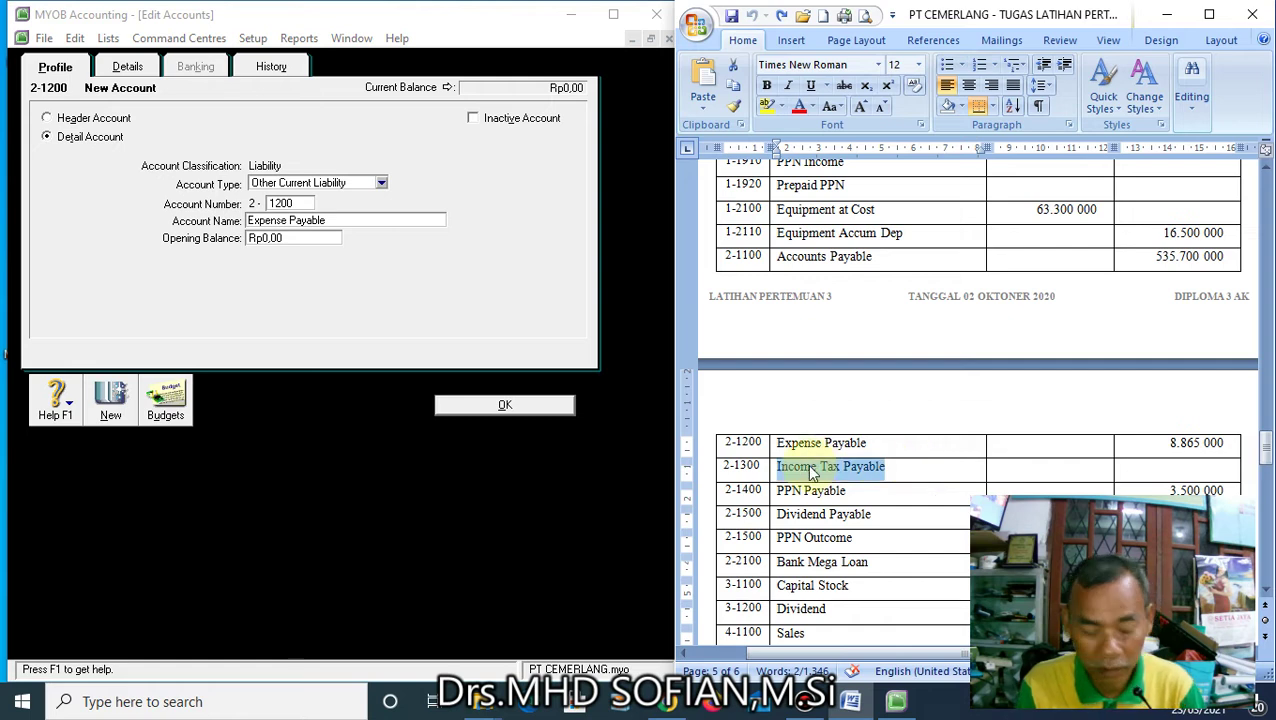
pyautogui.click(110, 400)
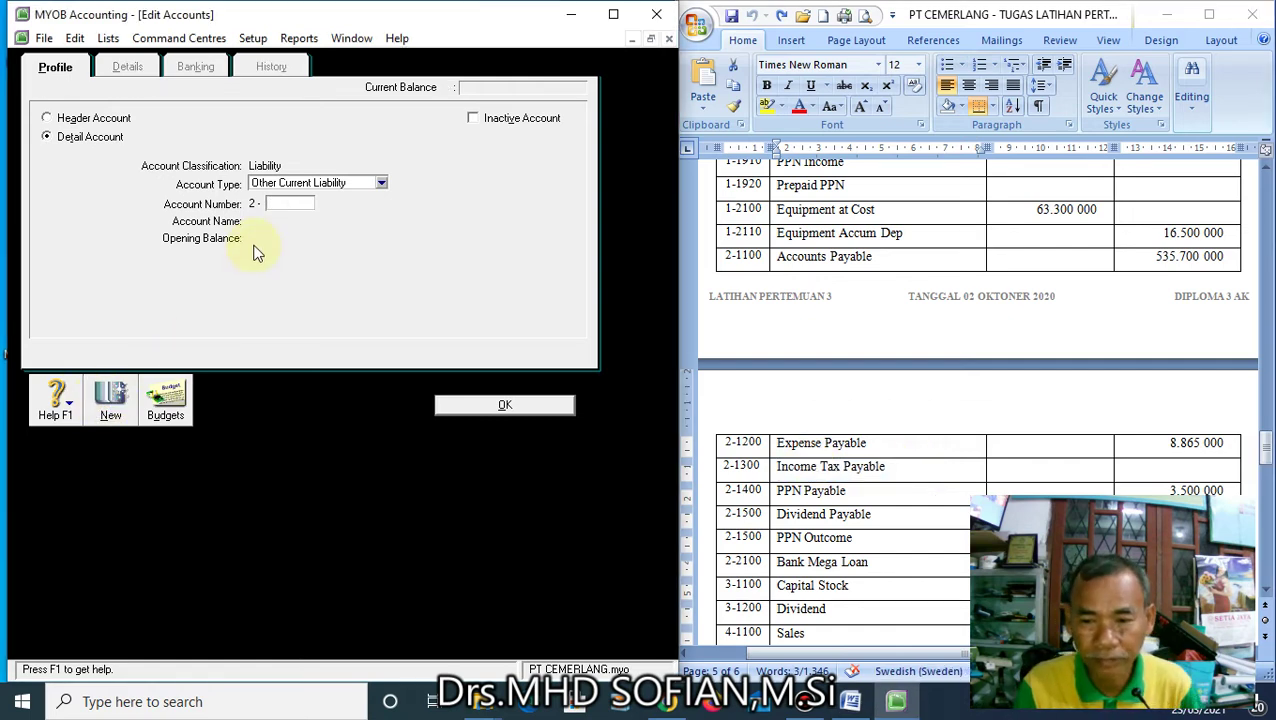
pyautogui.write('1300')
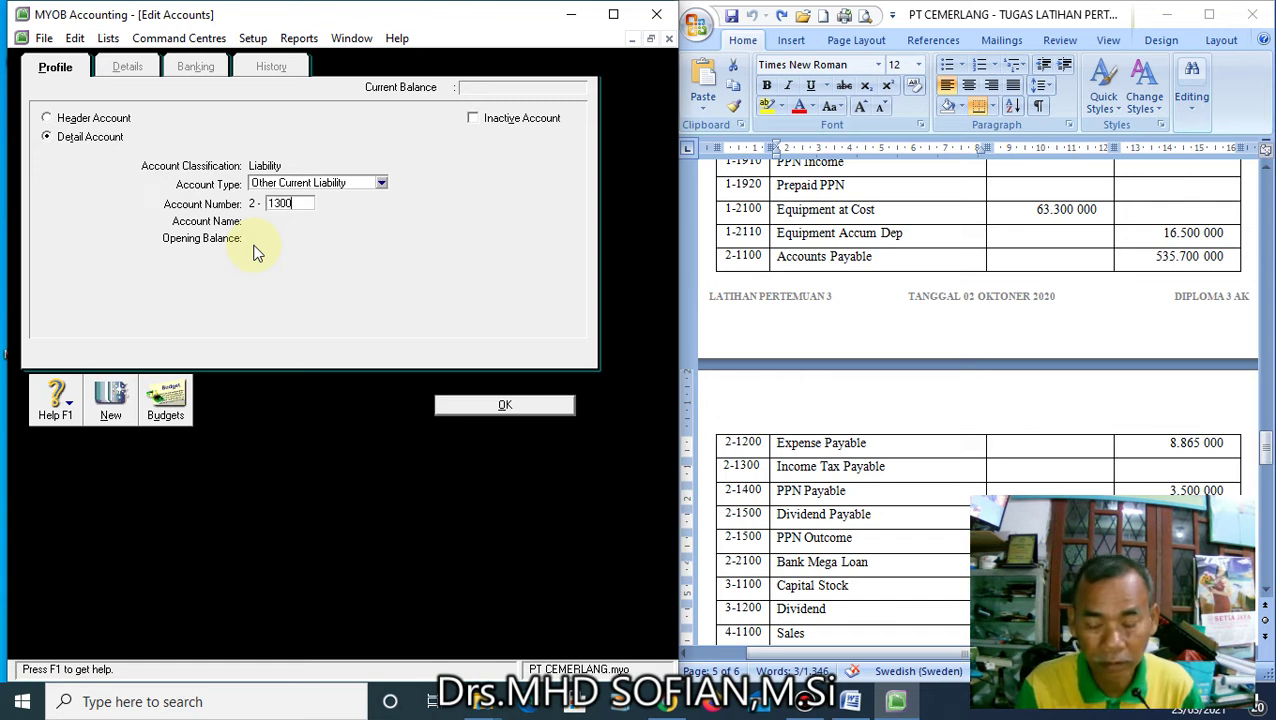
pyautogui.press('Tab')
pyautogui.write('Income Tax Payable')
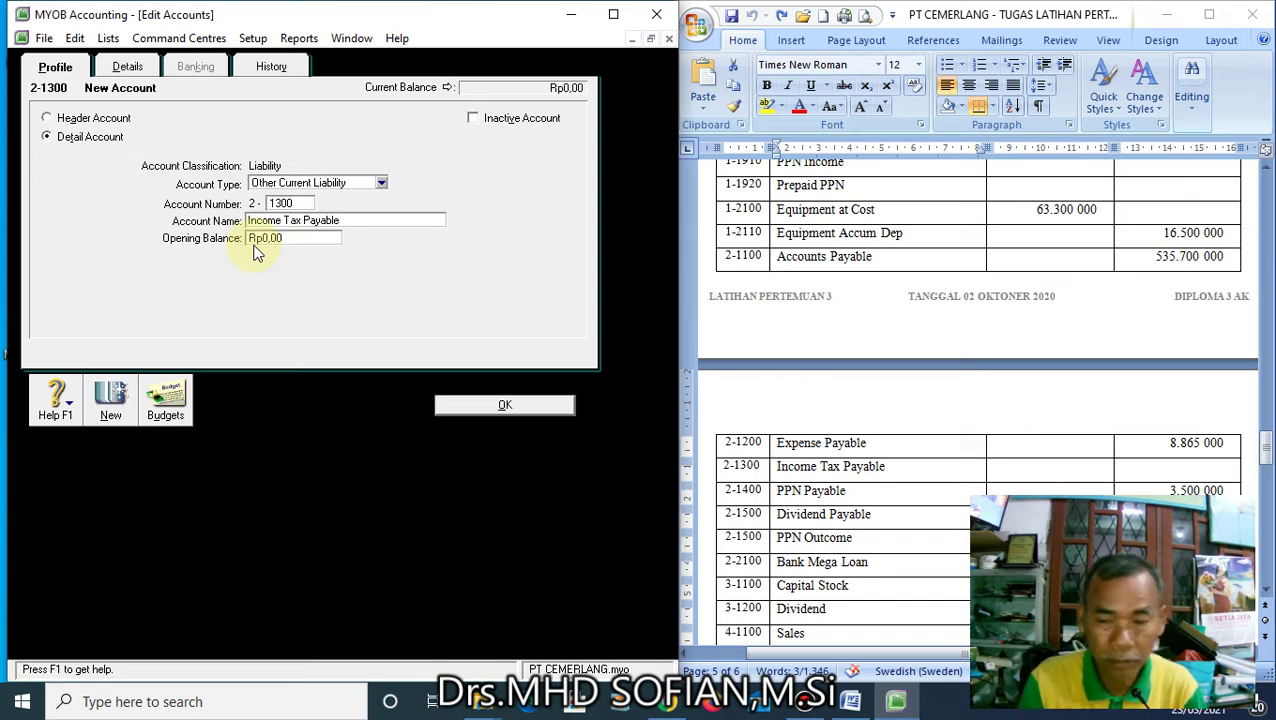
# Create Other Current Liability account 2-1400, named PPN Payable with the name copied from the Word trial balance
pyautogui.click(858, 500)
pyautogui.moveTo(847, 490); pyautogui.dragTo(787, 495)
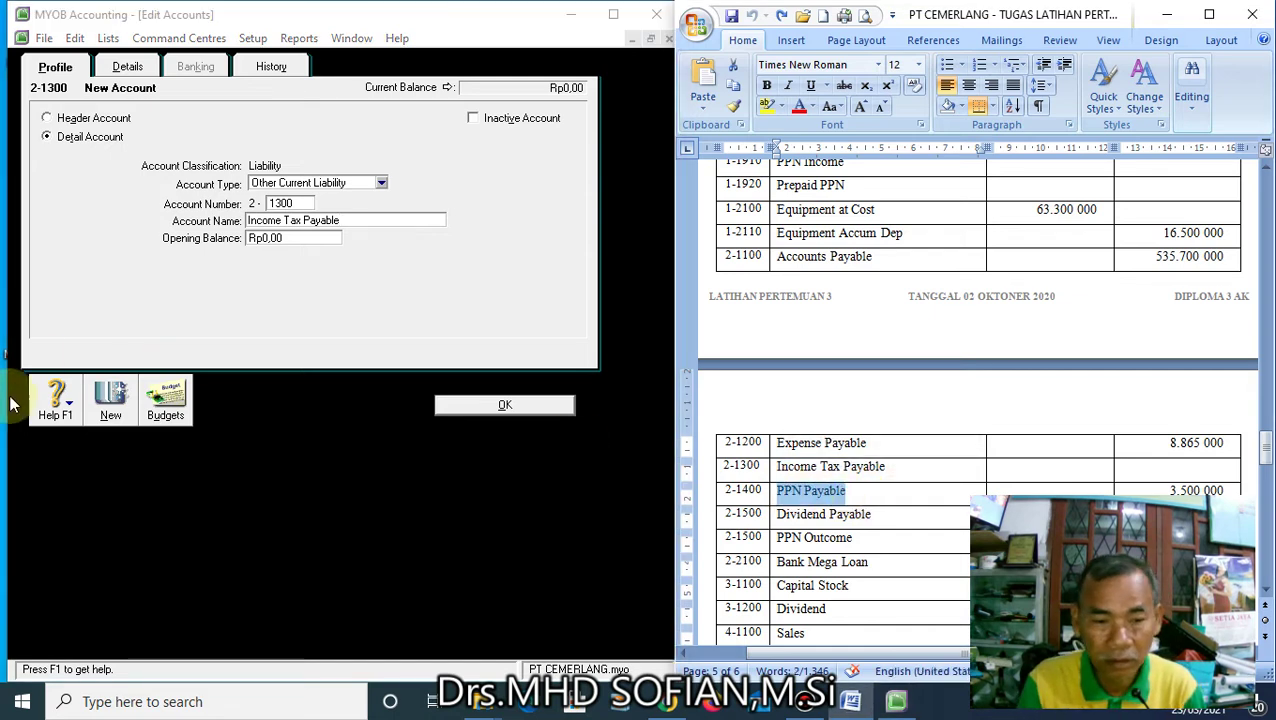
pyautogui.click(118, 400)
pyautogui.write('1400')
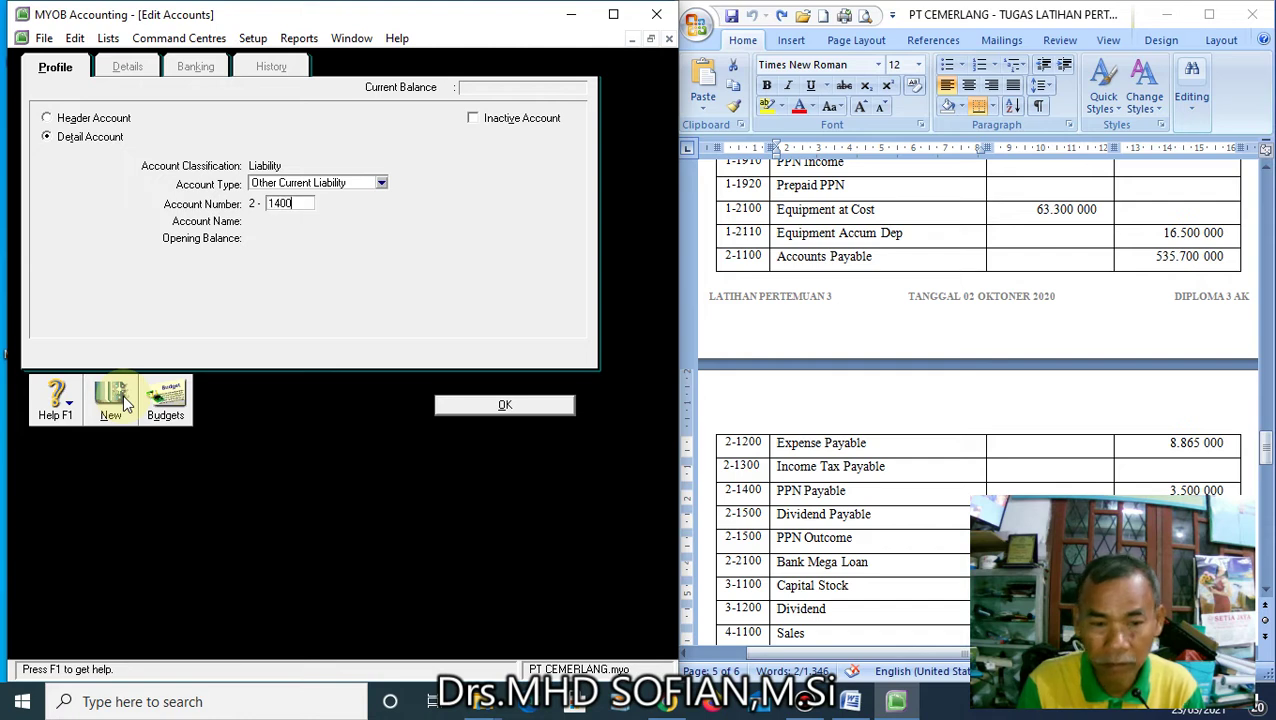
pyautogui.press('Tab')
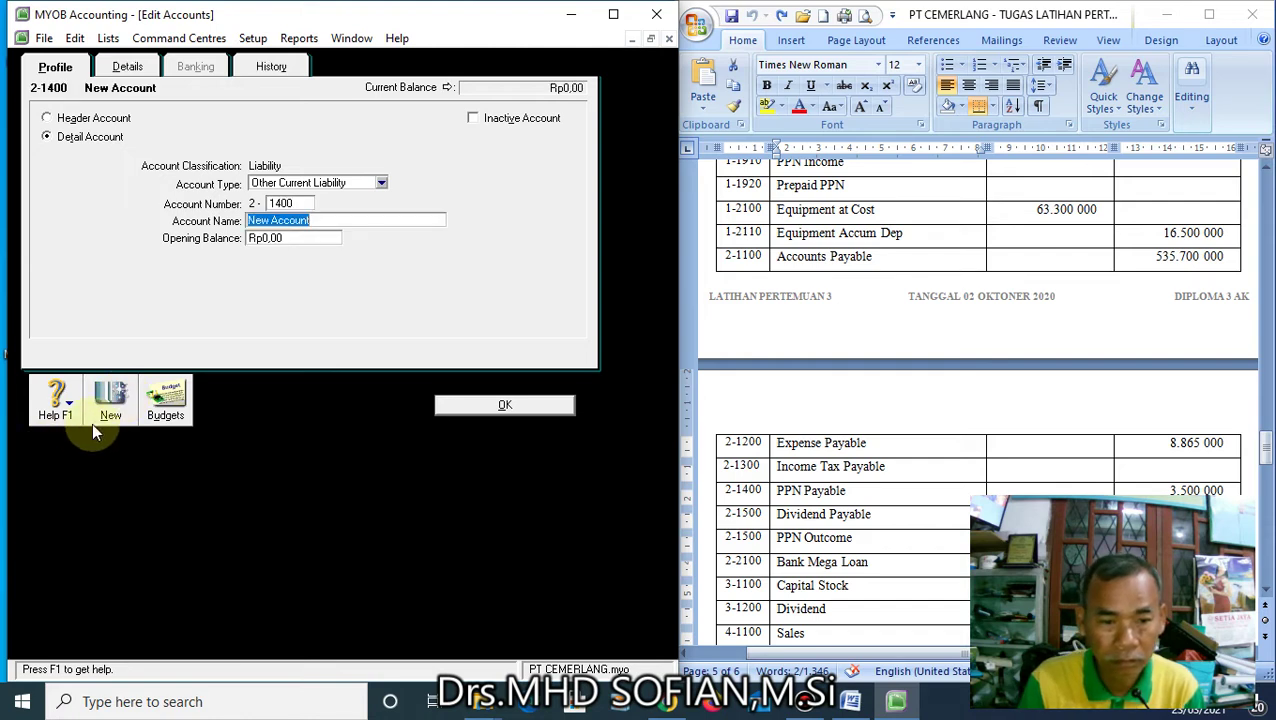
pyautogui.write('PPN Payable')
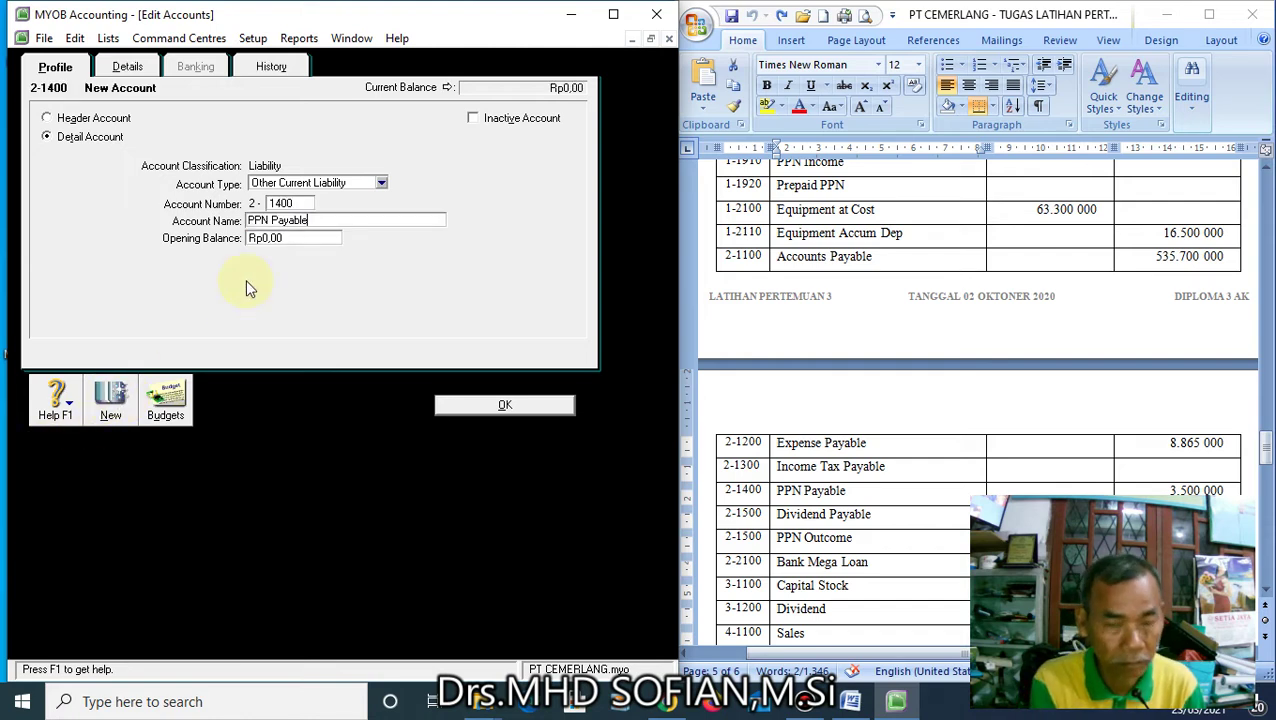
# Create Other Current Liability account 2-1500, named Dividend Payable with the name copied from the Word trial balance
pyautogui.click(876, 516)
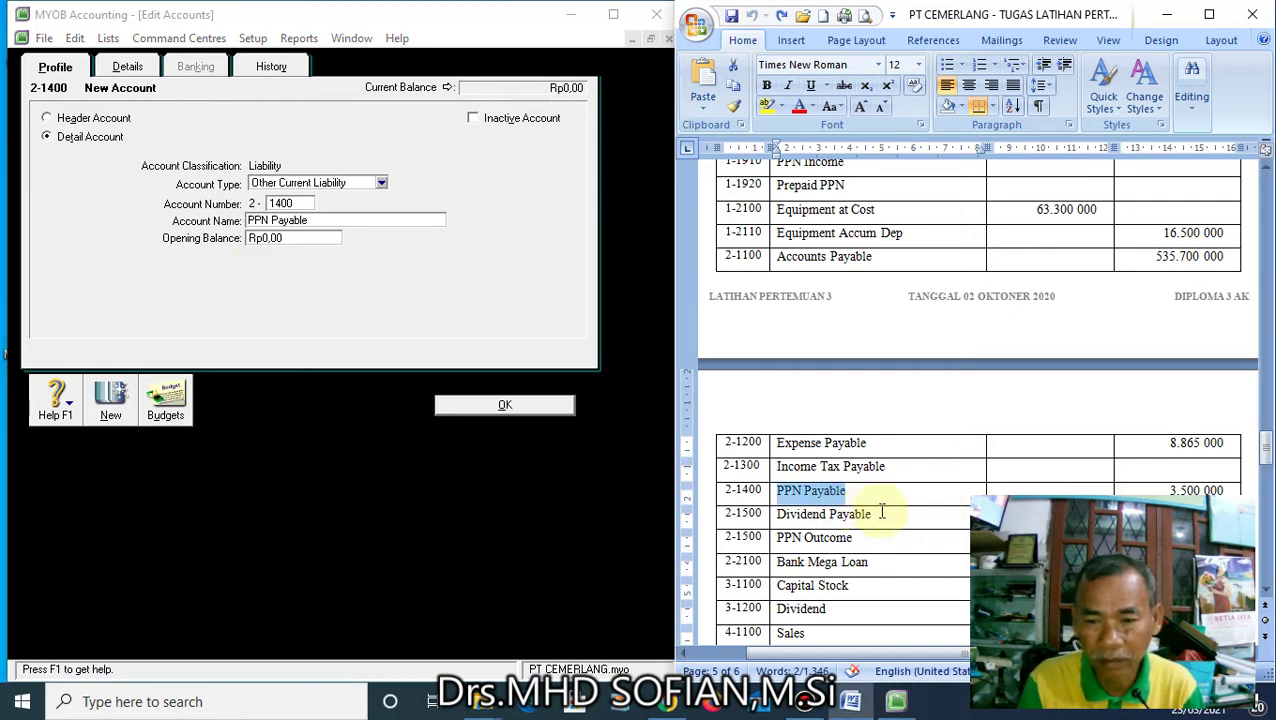
pyautogui.moveTo(876, 514); pyautogui.dragTo(800, 518)
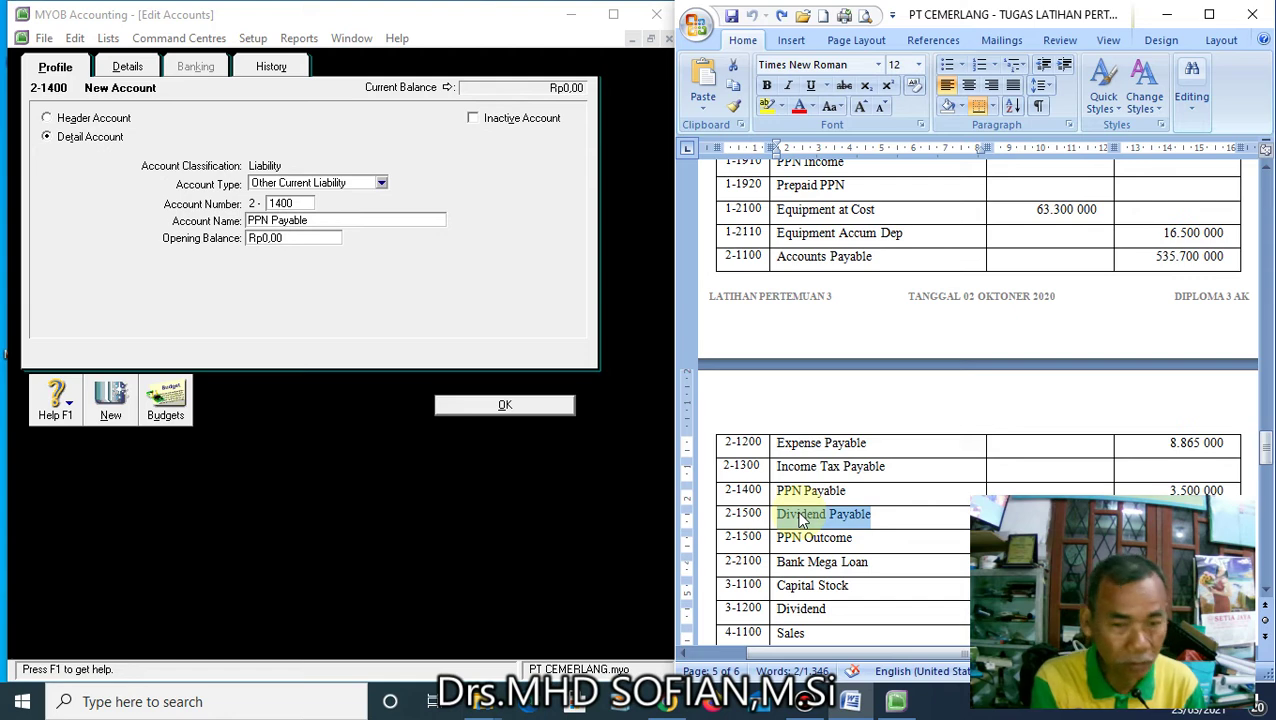
pyautogui.click(108, 398)
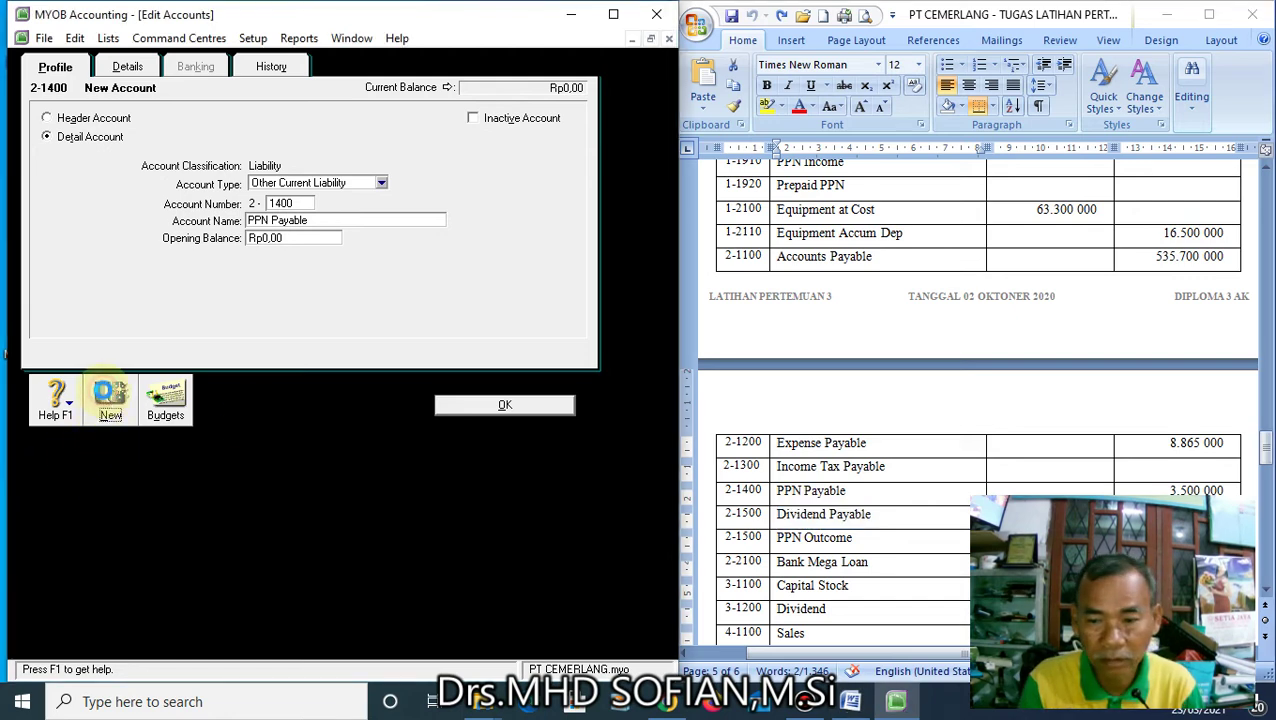
pyautogui.write('1500')
pyautogui.press('Tab')
pyautogui.write('Dividend Payable')
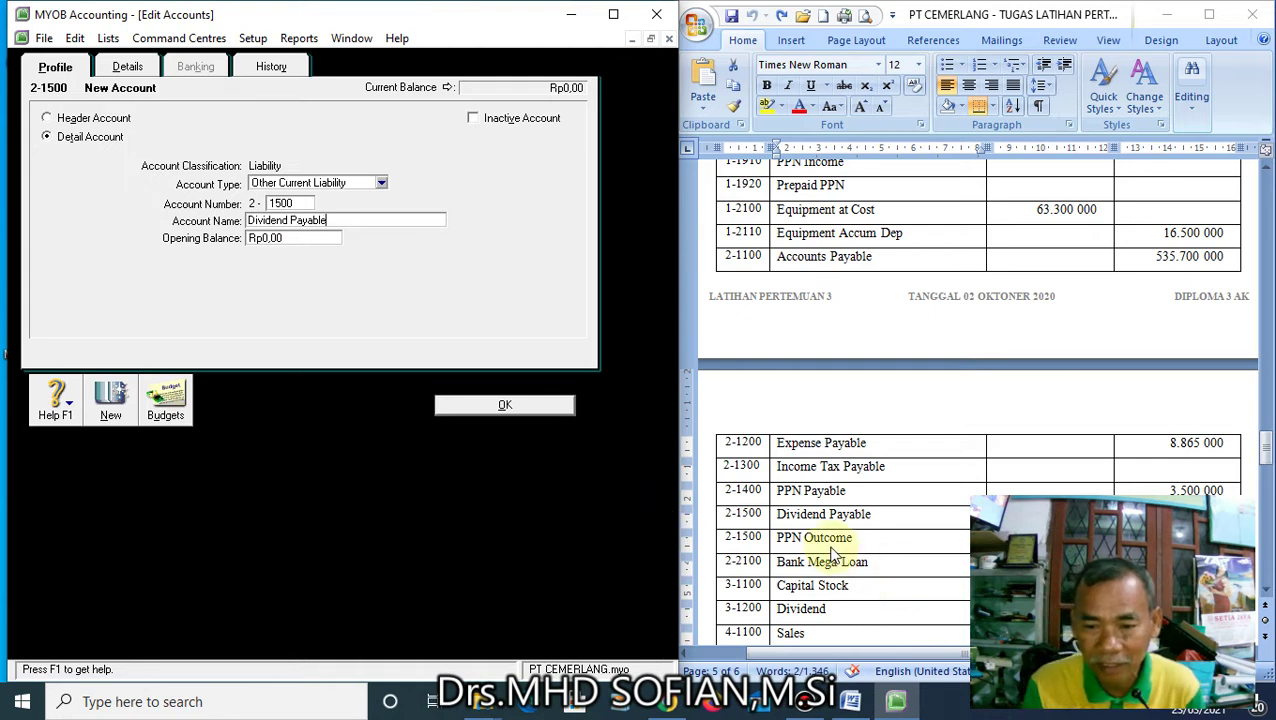
# Create Other Current Liability account 2-1600, named PPN Outcome with the name copied from the Word trial balance
pyautogui.click(870, 540)
pyautogui.moveTo(853, 538); pyautogui.dragTo(787, 545)
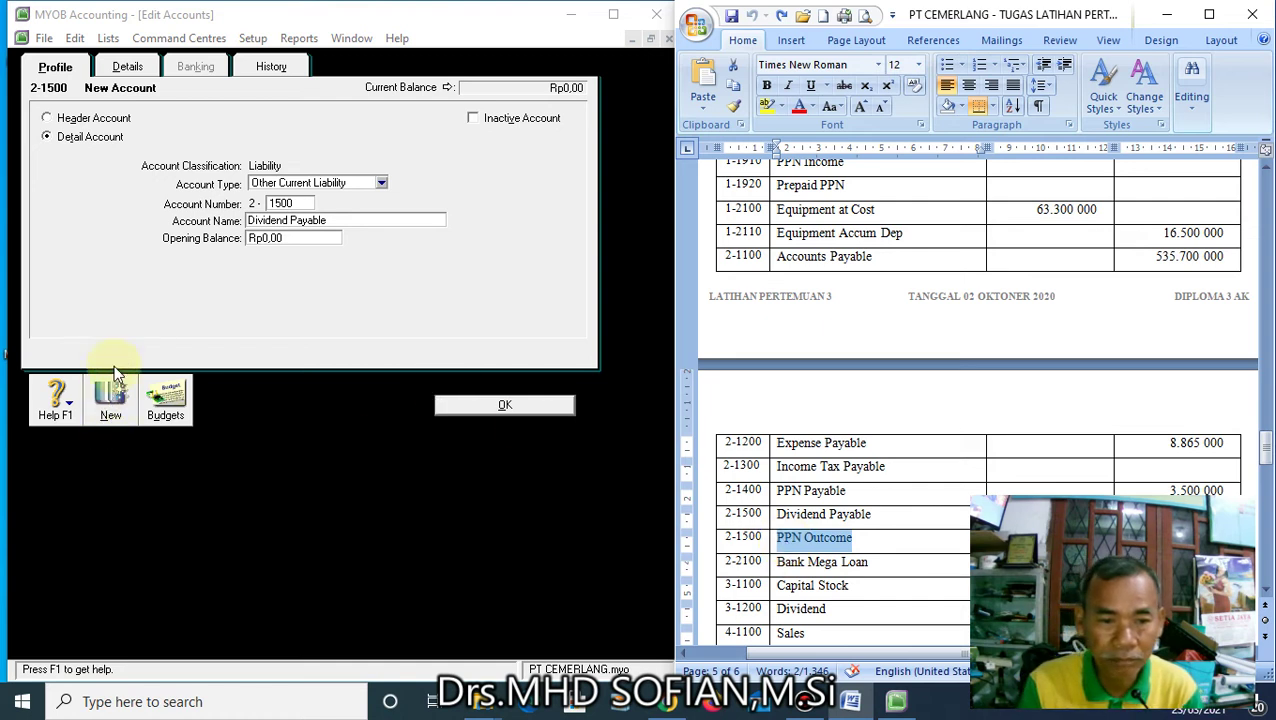
pyautogui.click(120, 400)
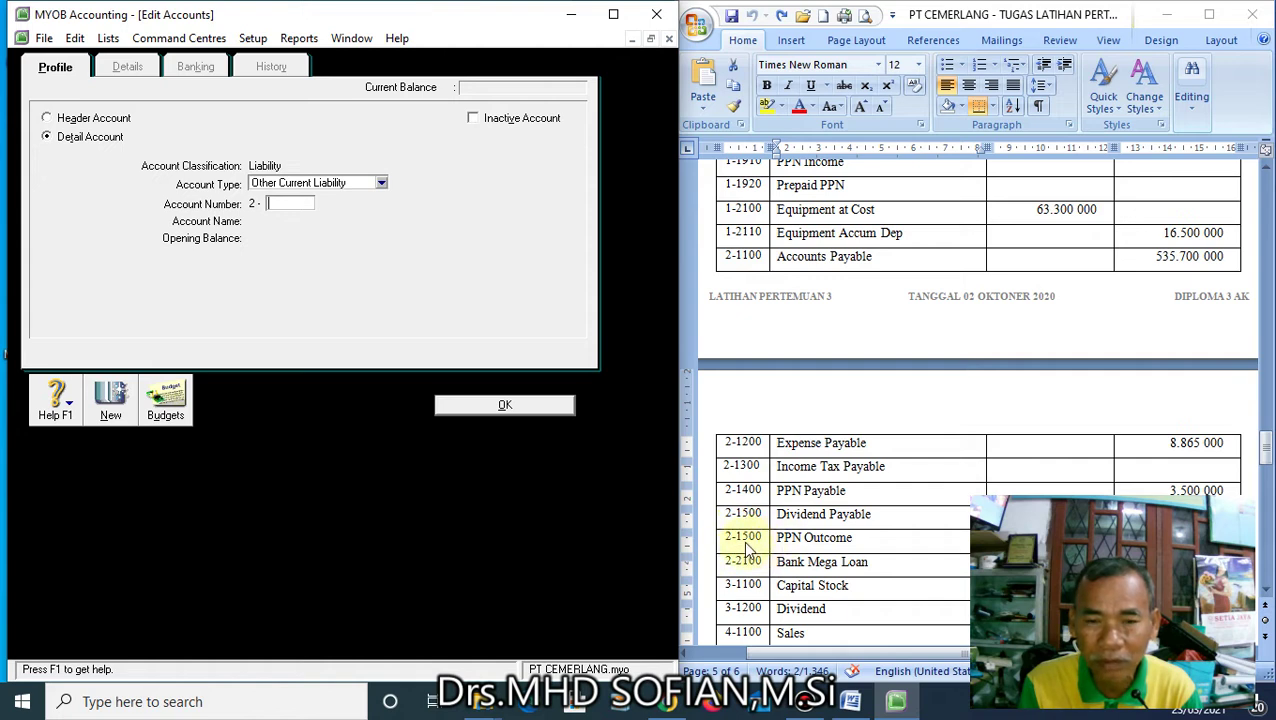
pyautogui.write('1600')
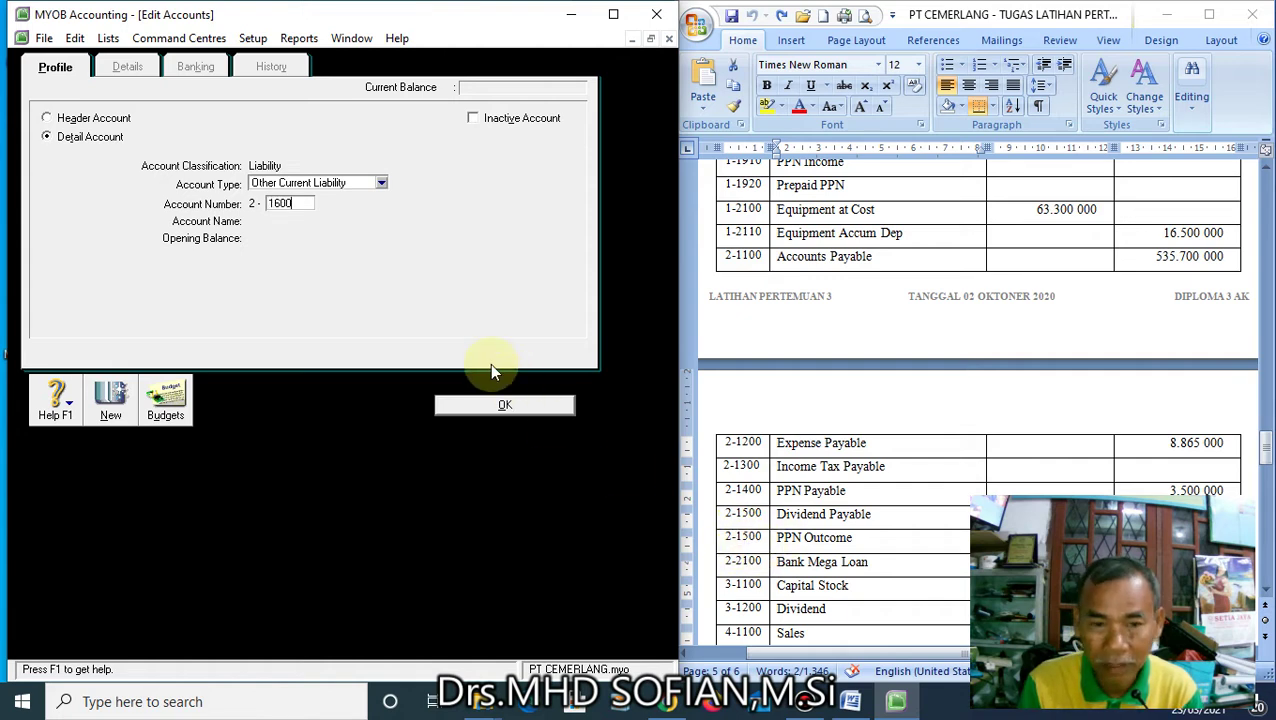
pyautogui.press('Tab')
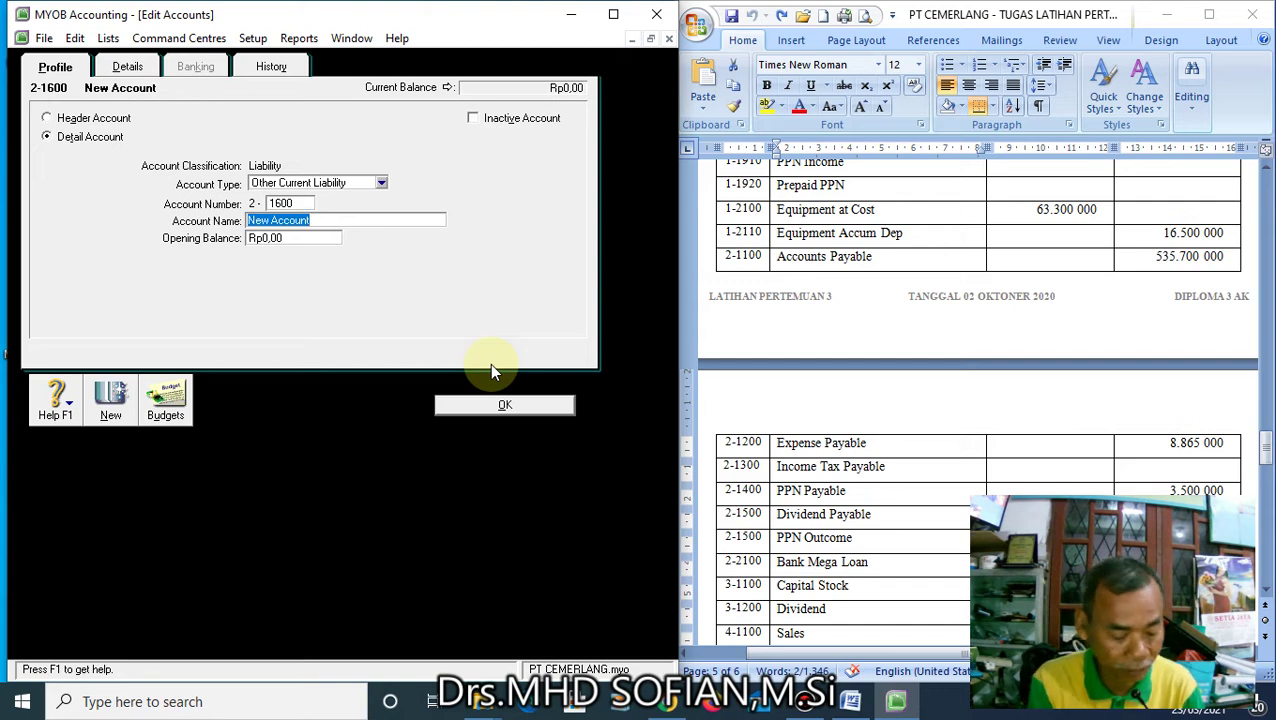
pyautogui.write('PPN Outcome')
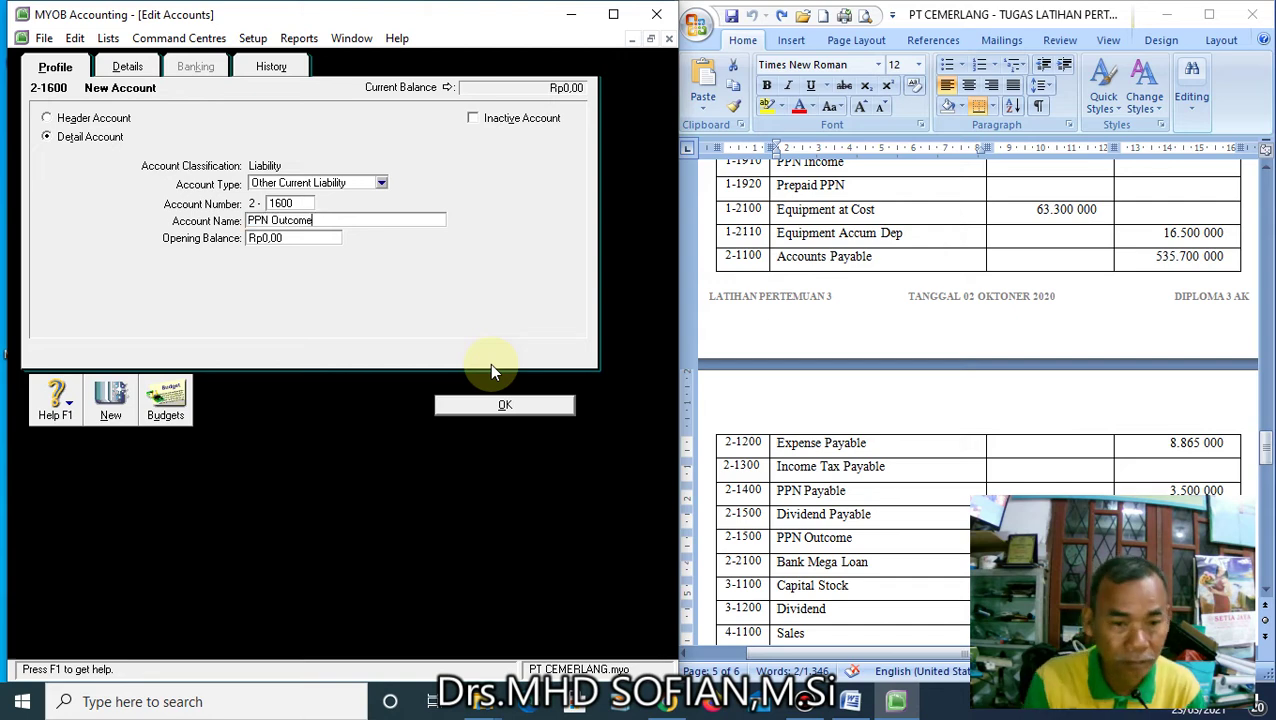
# Create Long Term Liability account 2-2100, named Bank Mega Loan with the name copied from the Word trial balance
pyautogui.click(879, 567)
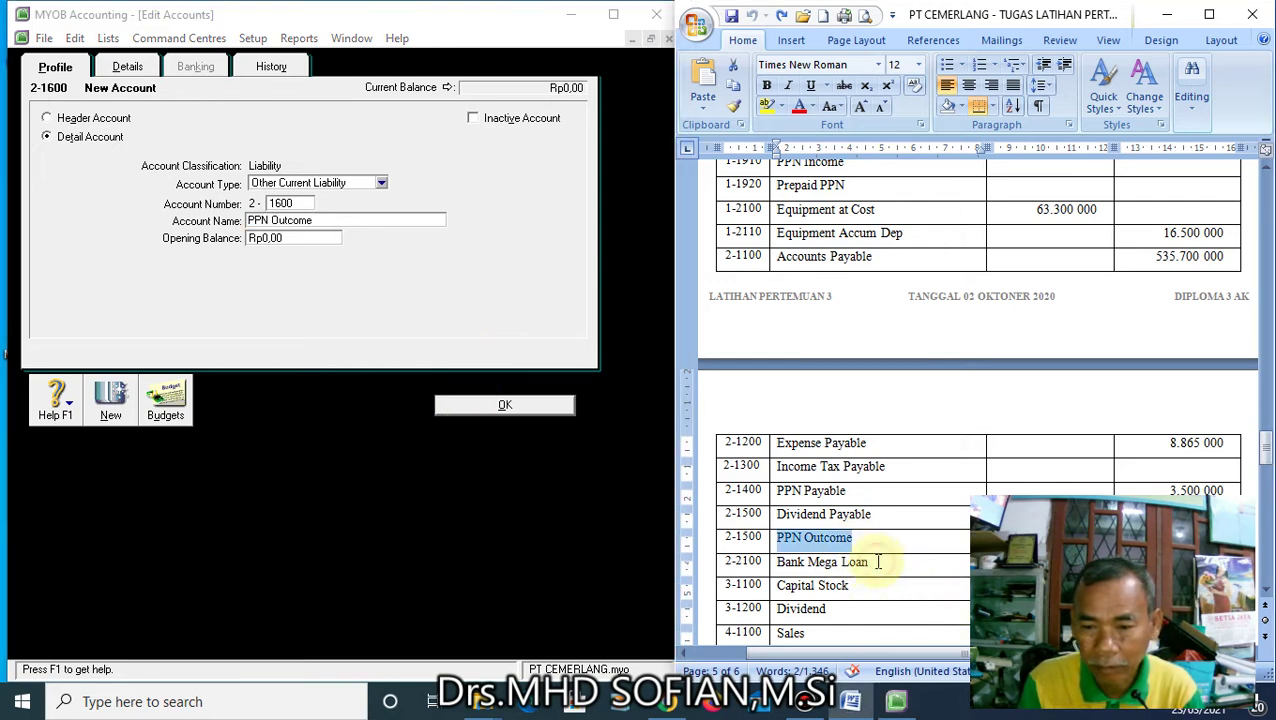
pyautogui.moveTo(871, 562); pyautogui.dragTo(797, 562)
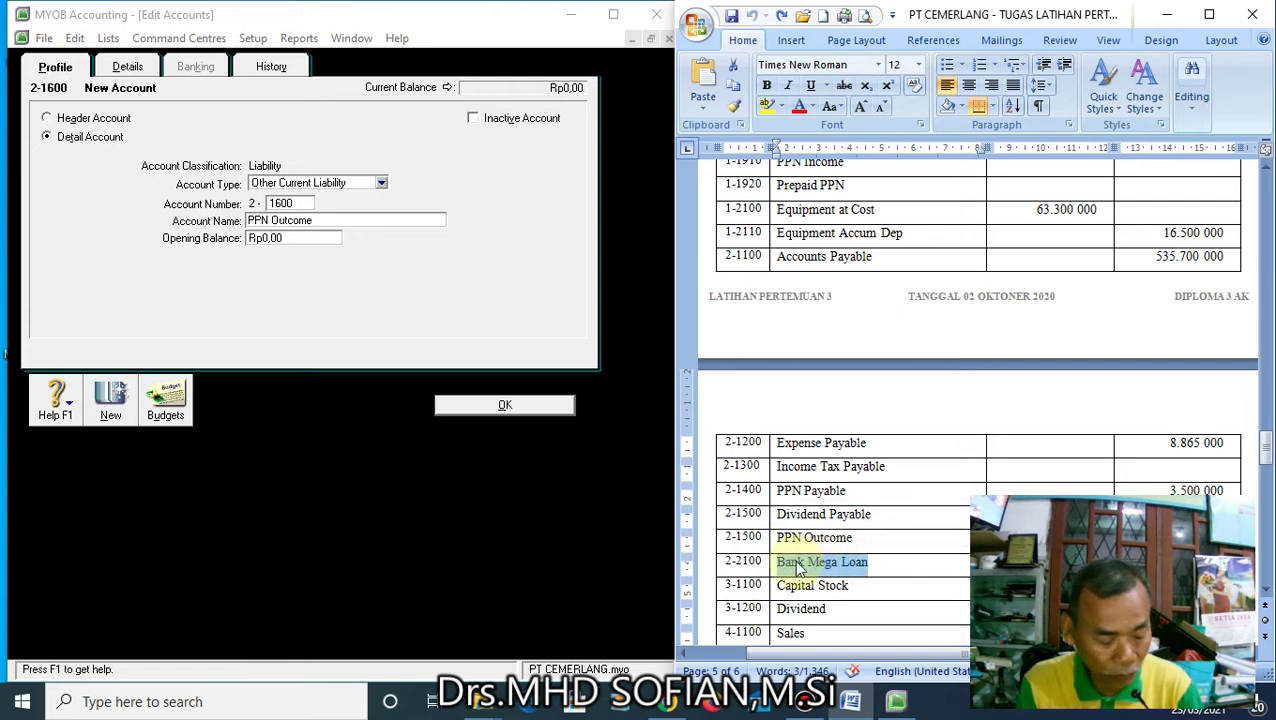
pyautogui.write('Bank Mega Loan')
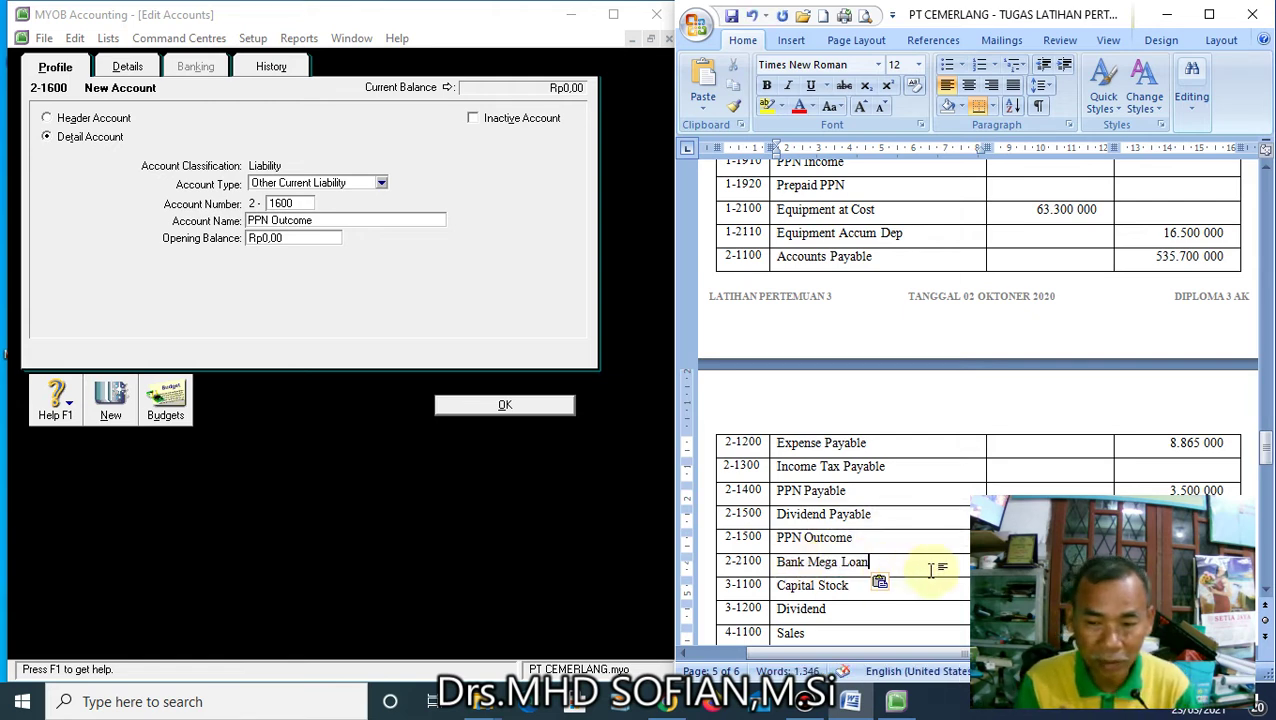
pyautogui.moveTo(917, 563); pyautogui.dragTo(788, 564)
pyautogui.hotkey('ctrl', 'c')
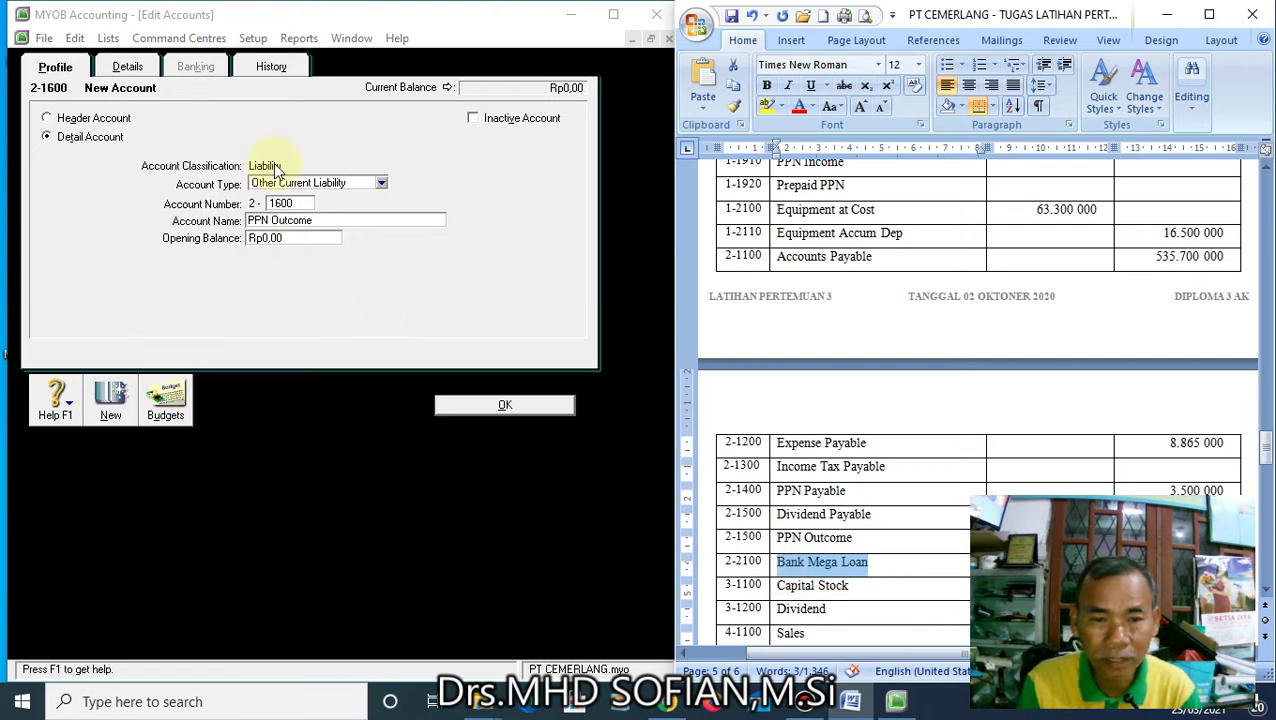
pyautogui.click(112, 400)
pyautogui.click(381, 182)
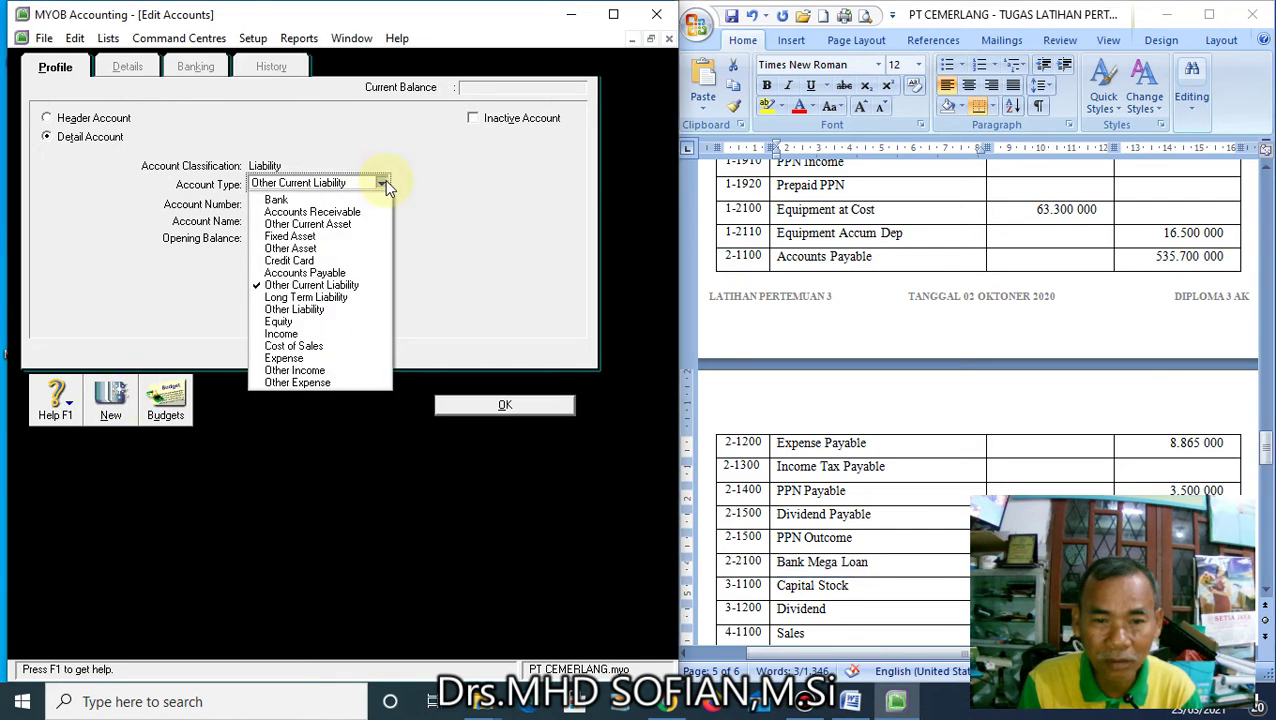
pyautogui.click(330, 297)
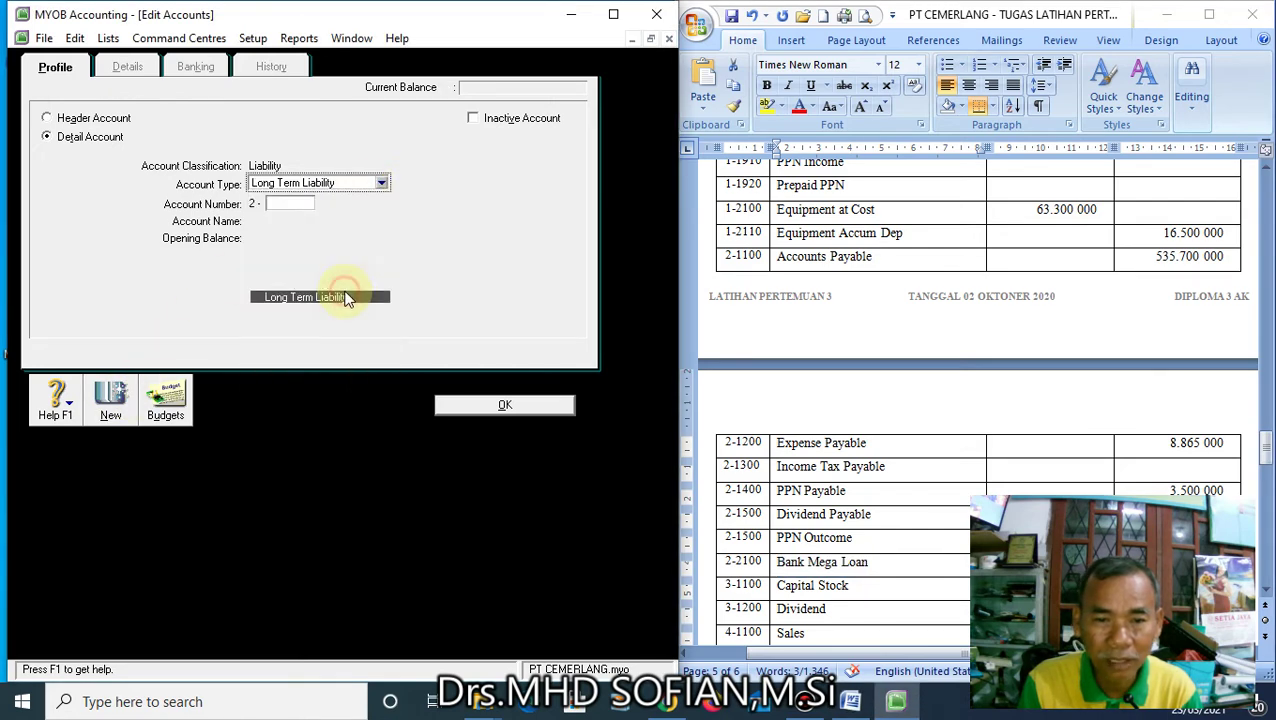
pyautogui.click(300, 201)
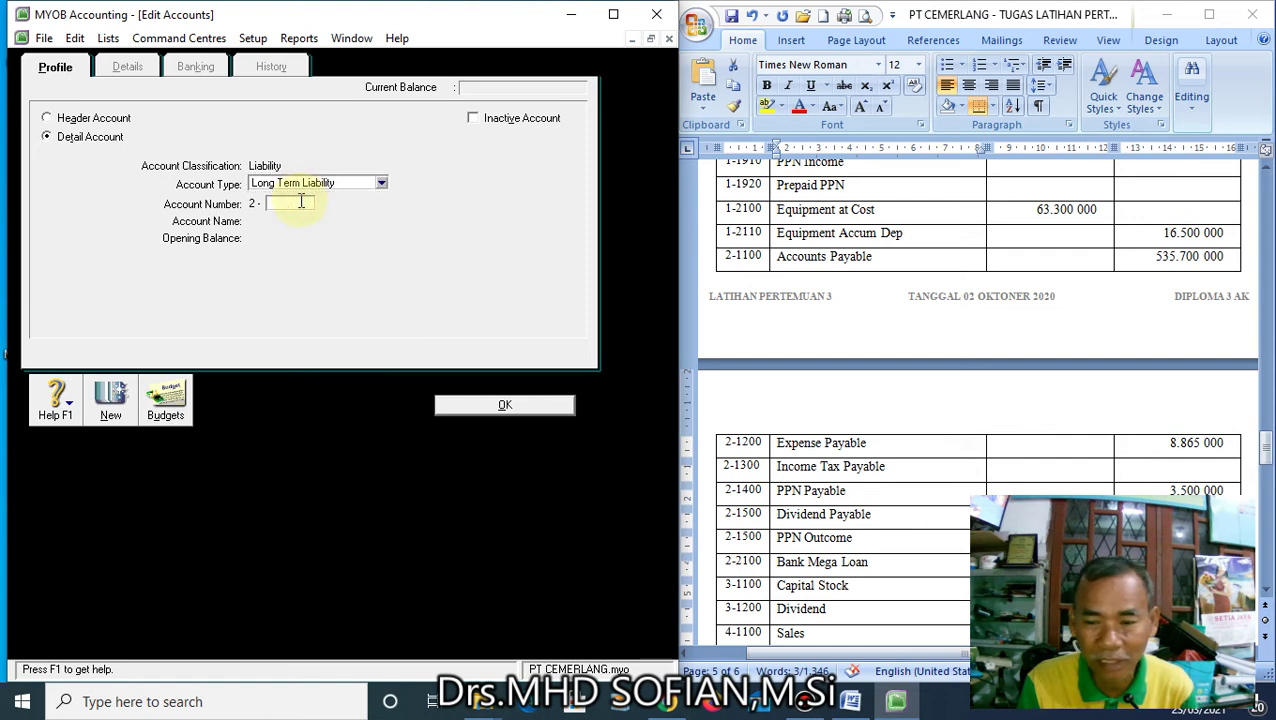
pyautogui.write('2100')
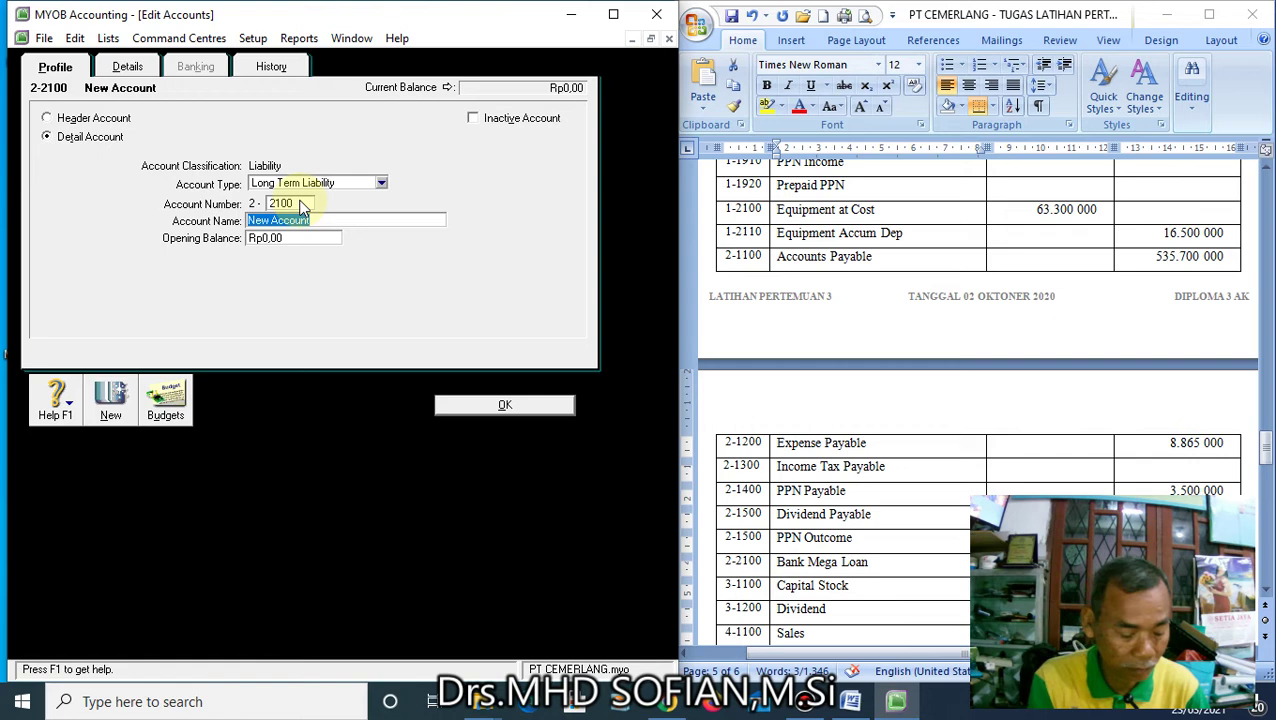
pyautogui.hotkey('ctrl', 'v')
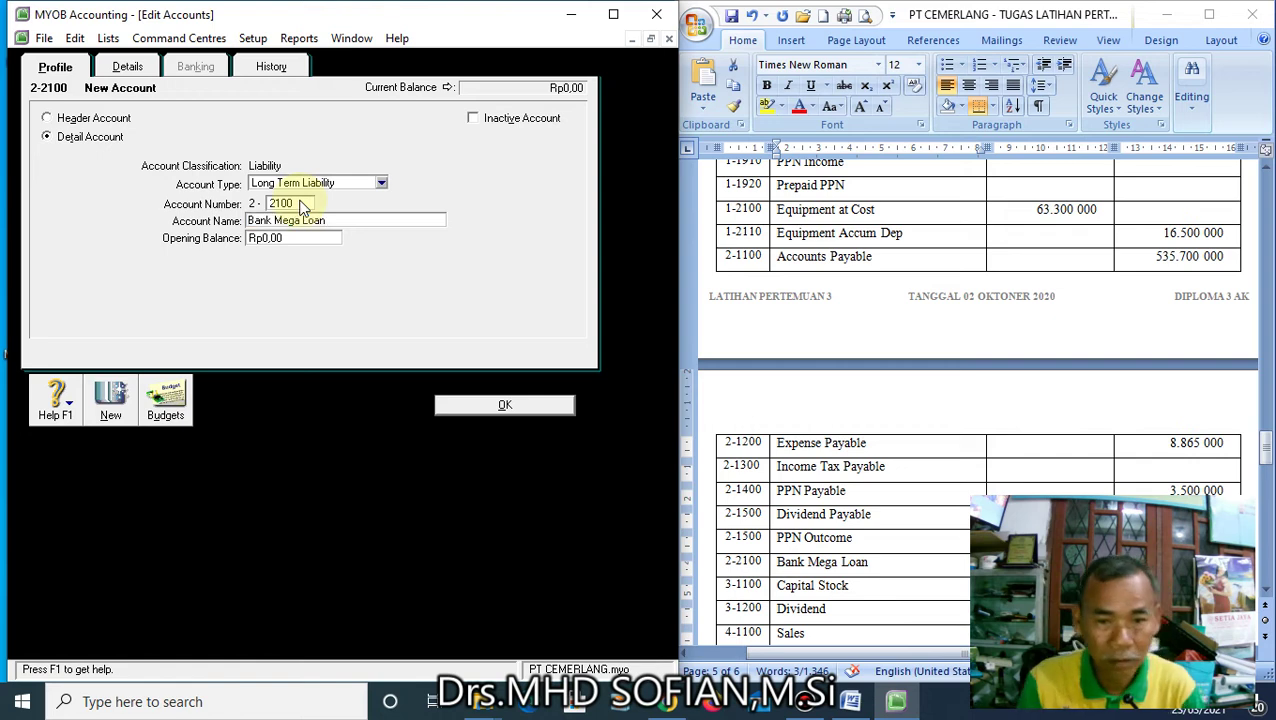
# Create Equity account 3-1100, named Capital Stock with the name copied from the Word trial balance
pyautogui.click(847, 590)
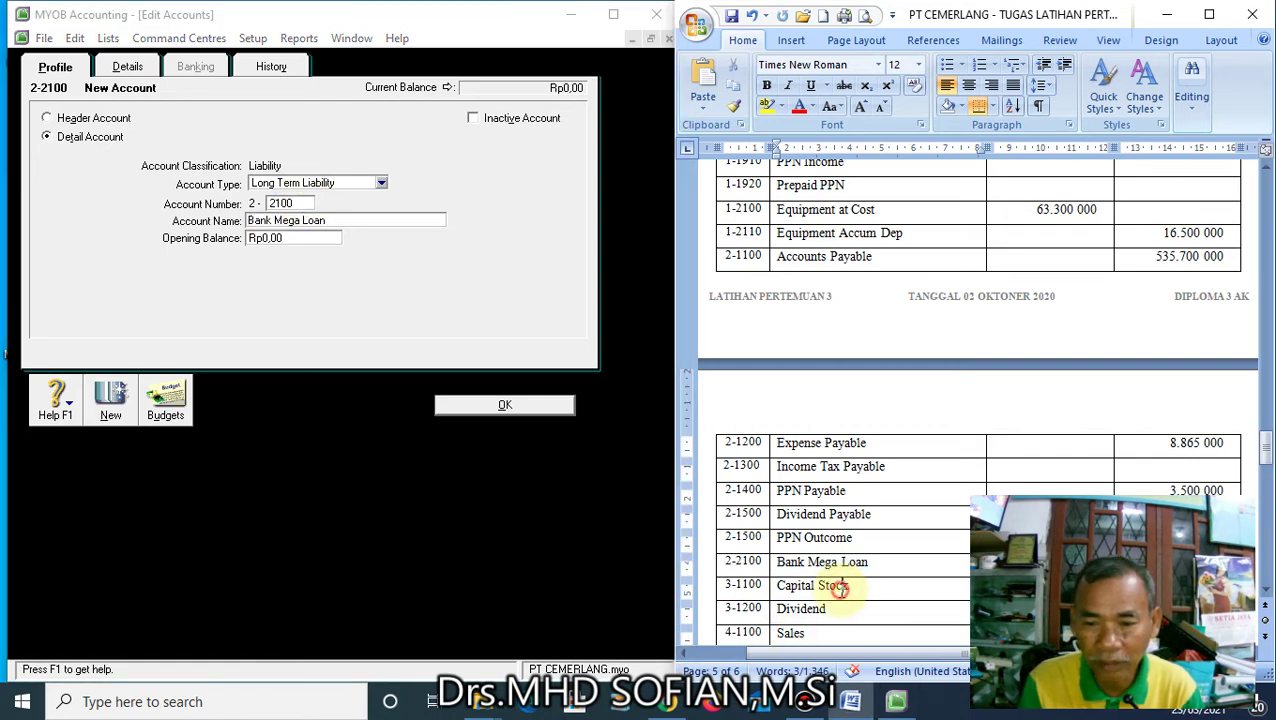
pyautogui.moveTo(889, 592); pyautogui.dragTo(786, 590)
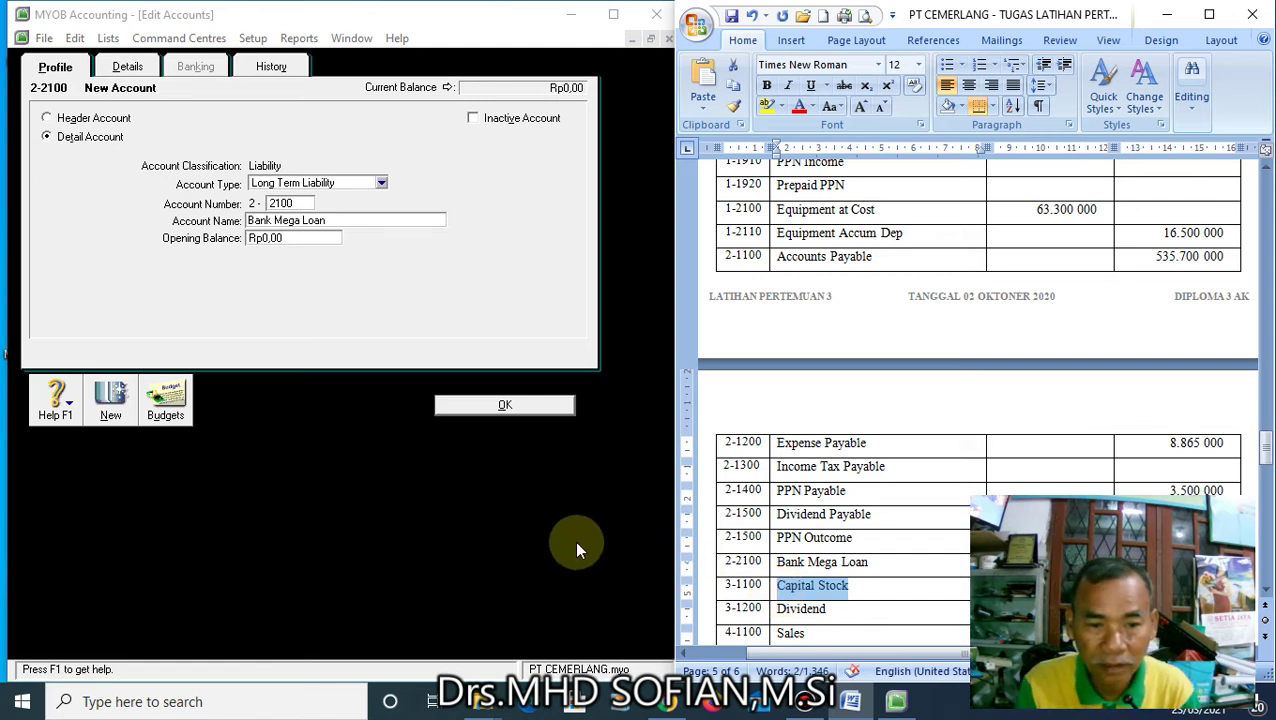
pyautogui.click(122, 407)
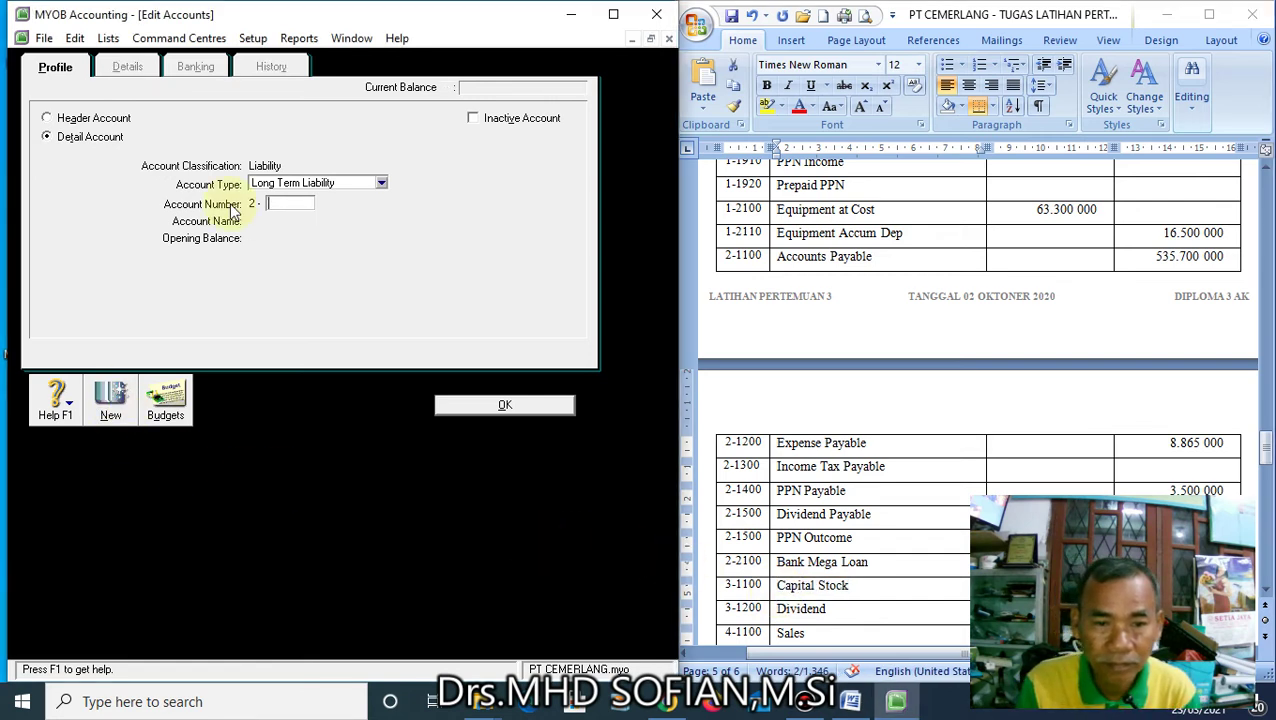
pyautogui.click(381, 183)
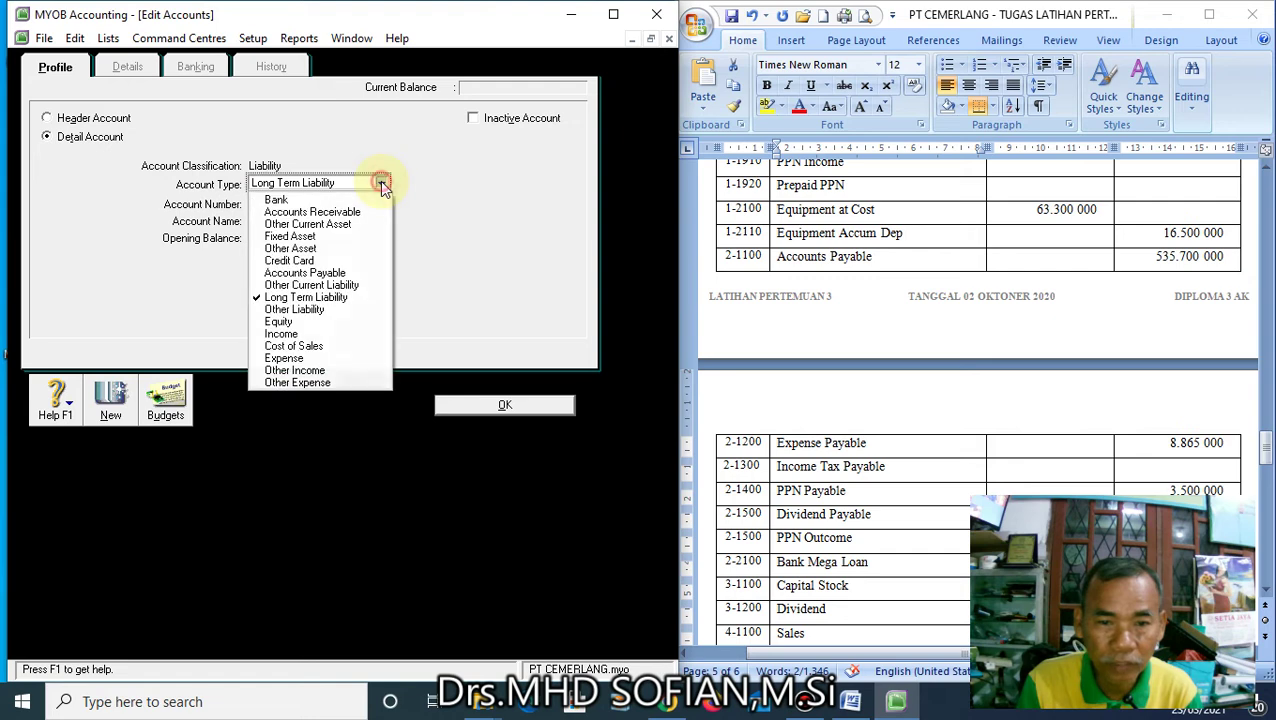
pyautogui.click(318, 321)
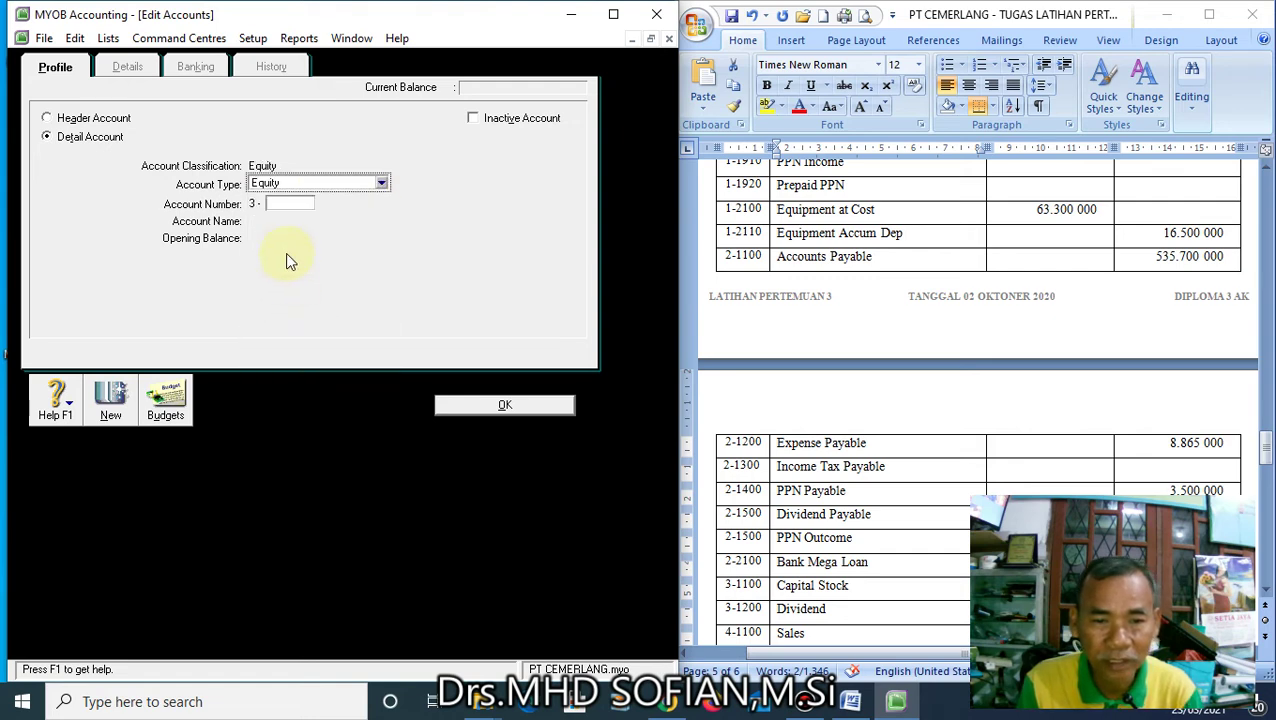
pyautogui.click(290, 203)
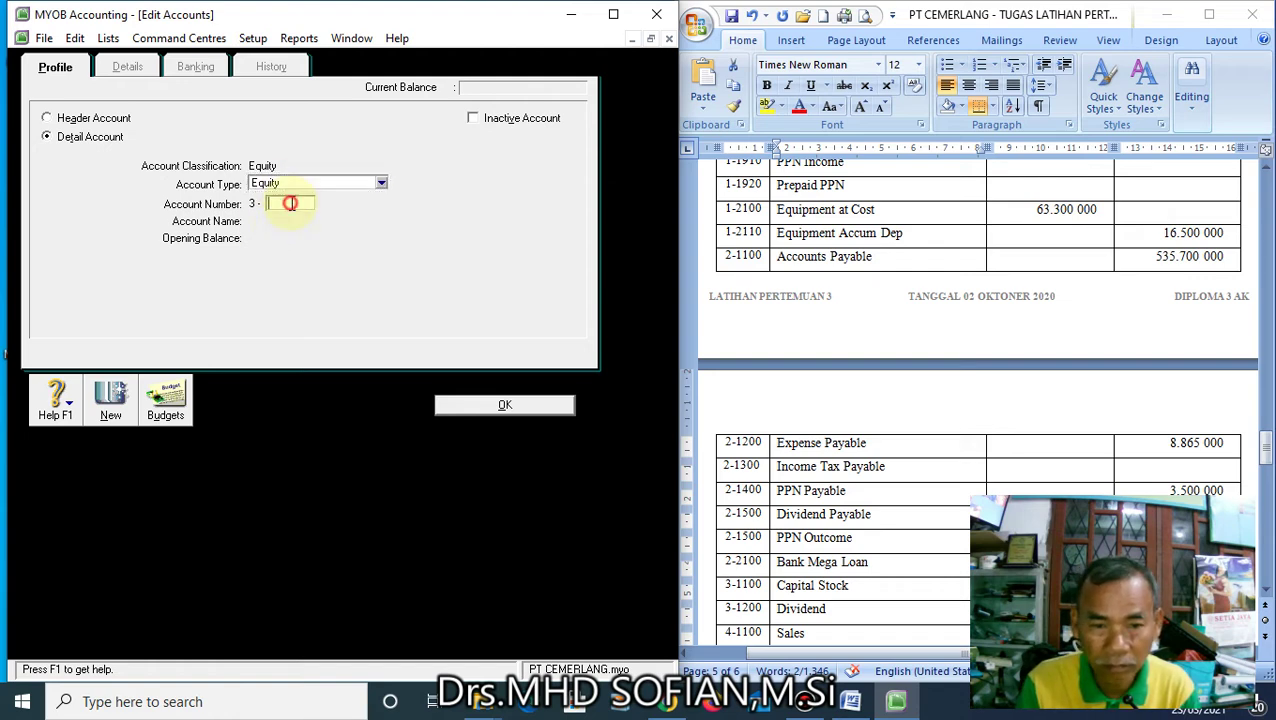
pyautogui.write('1100')
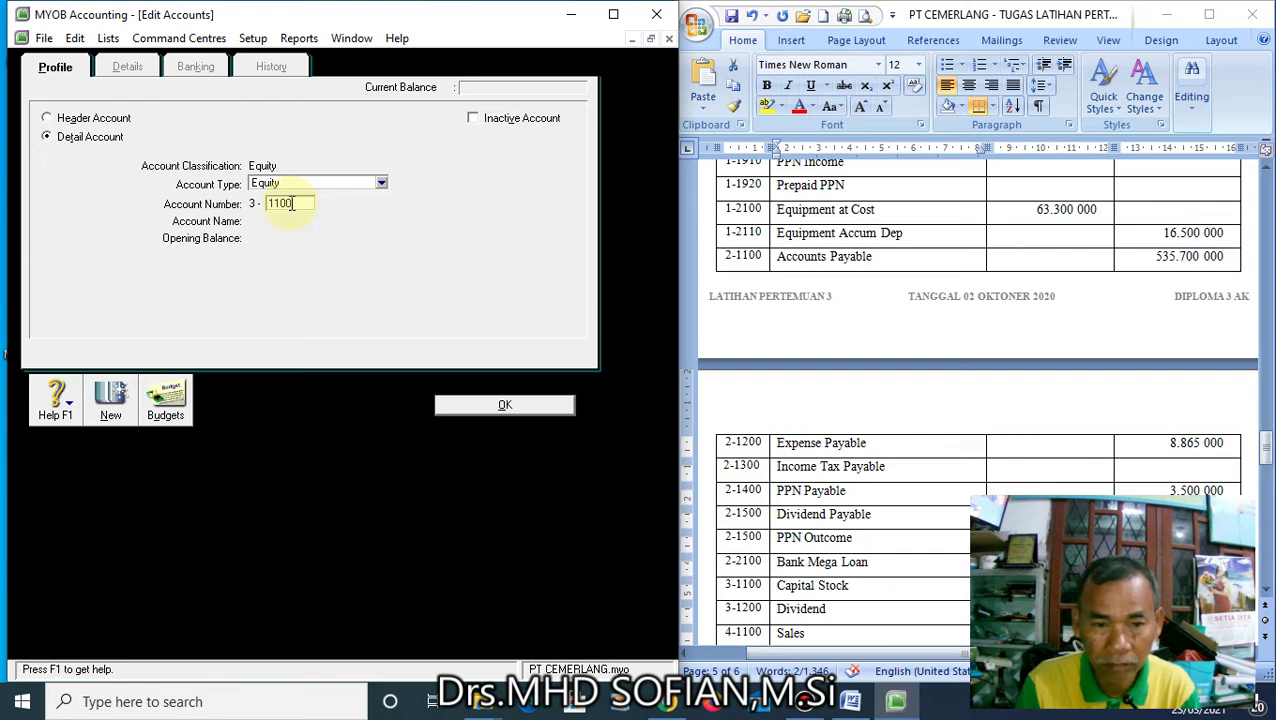
pyautogui.press('Tab')
pyautogui.write('Capital Stock')
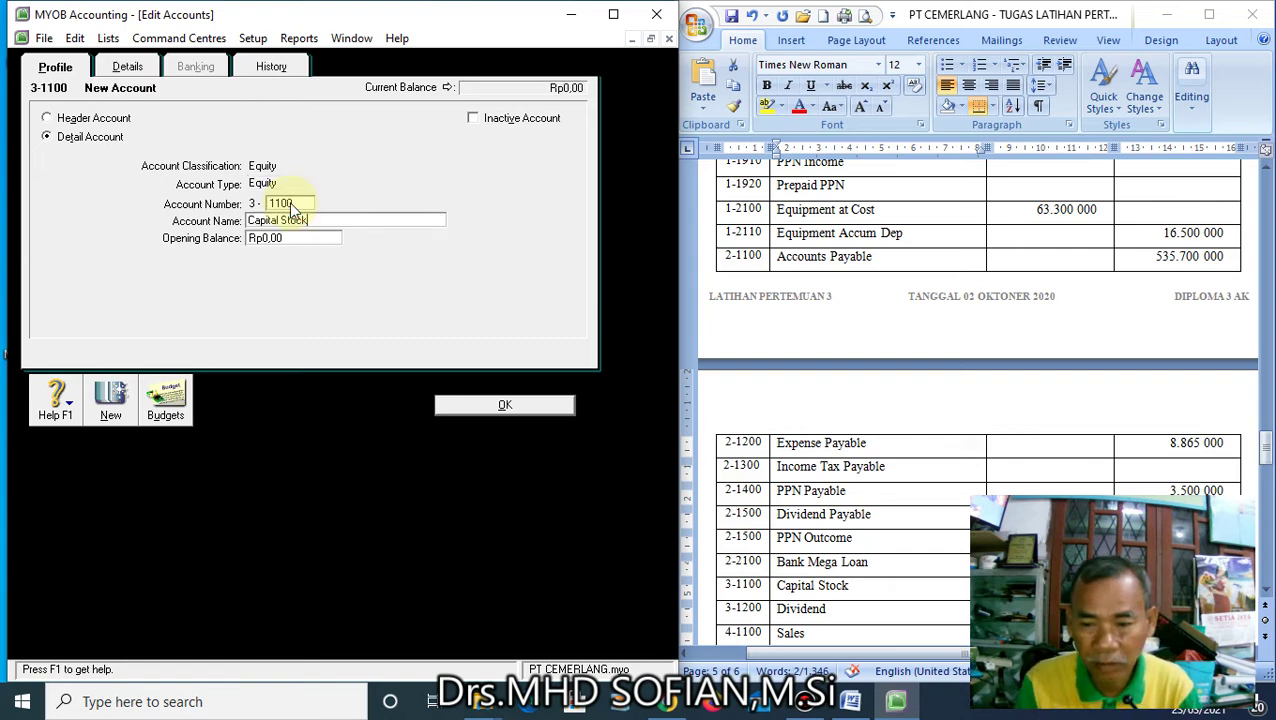
# Create Equity account 3-1200, named Dividend with the name copied from the Word trial balance
pyautogui.scroll(-1, 845, 595)
pyautogui.click(839, 572)
pyautogui.moveTo(838, 571); pyautogui.dragTo(768, 572)
pyautogui.hotkey('ctrl', 'c')
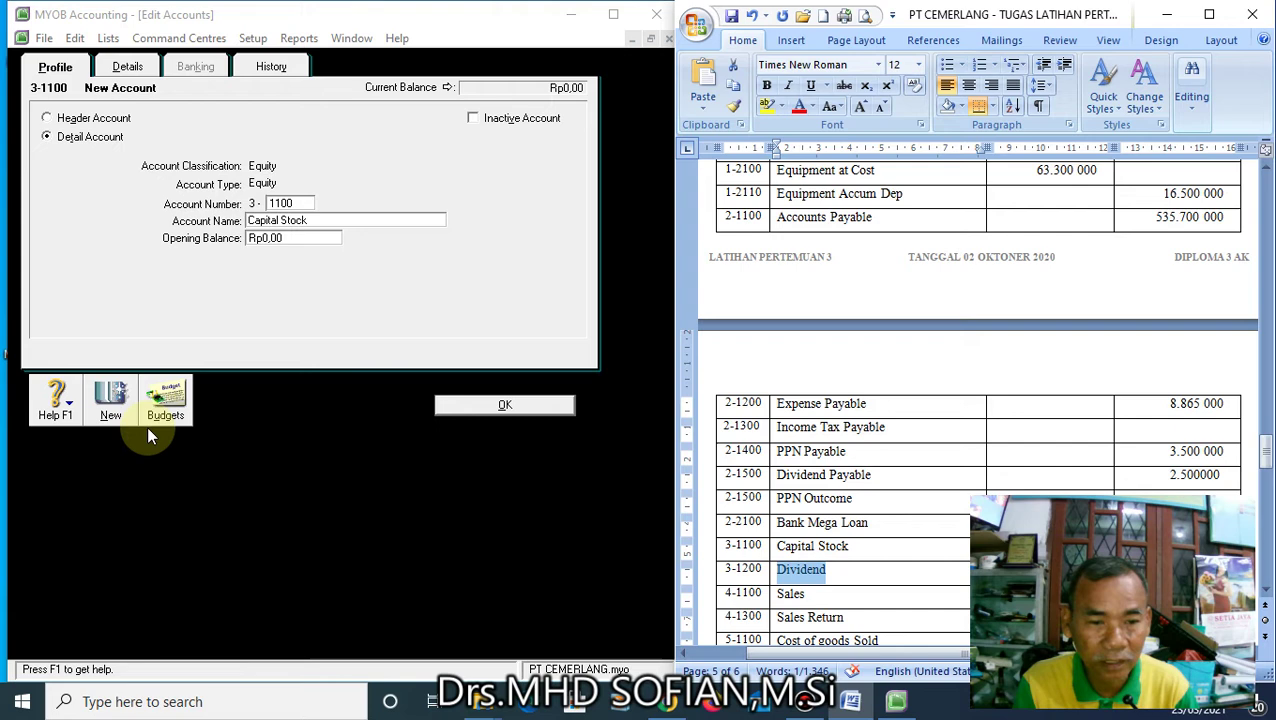
pyautogui.click(122, 408)
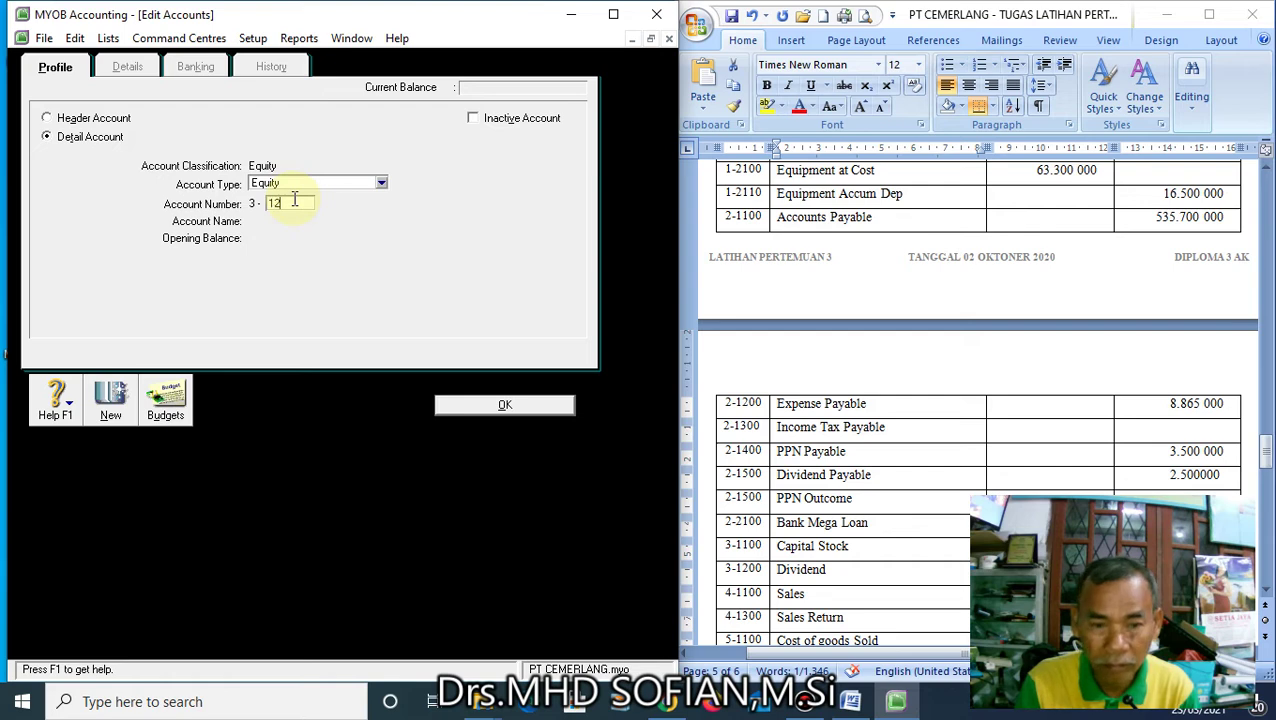
pyautogui.press('Tab')
pyautogui.hotkey('ctrl', 'v')
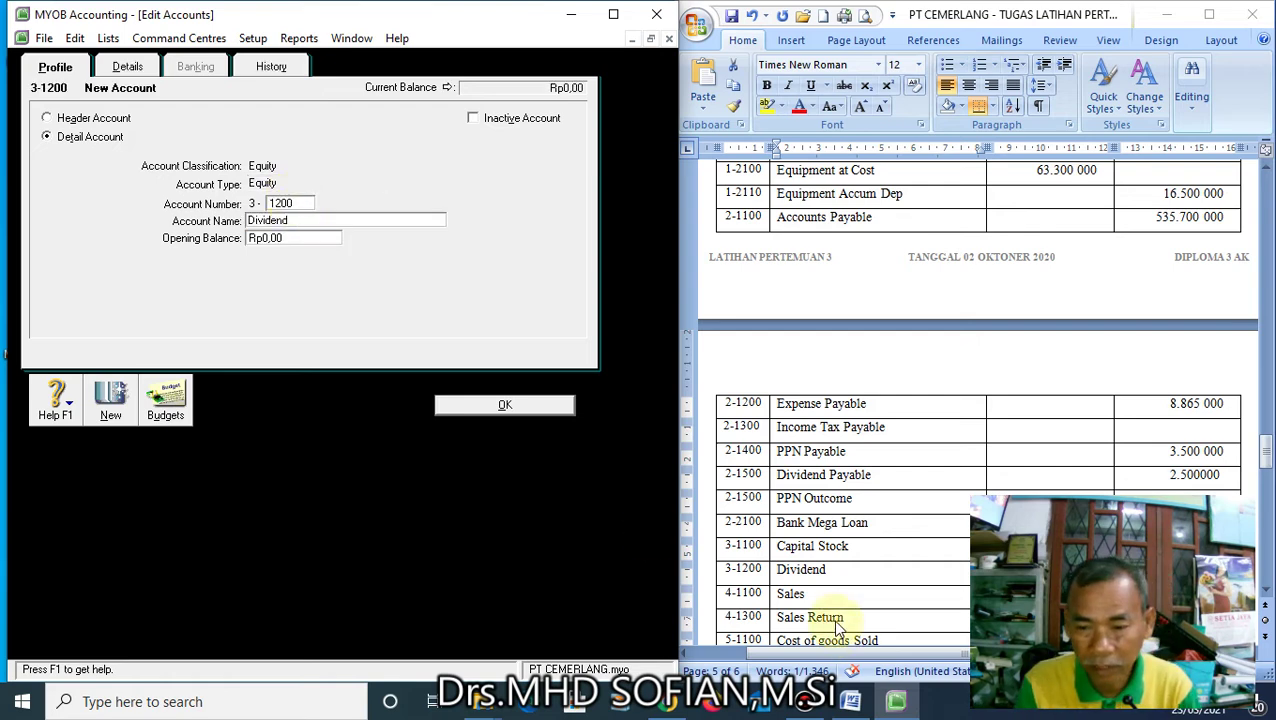
# Create Income account 4-1100, named Sales with the name copied from the Word trial balance
pyautogui.scroll(-3, 830, 615)
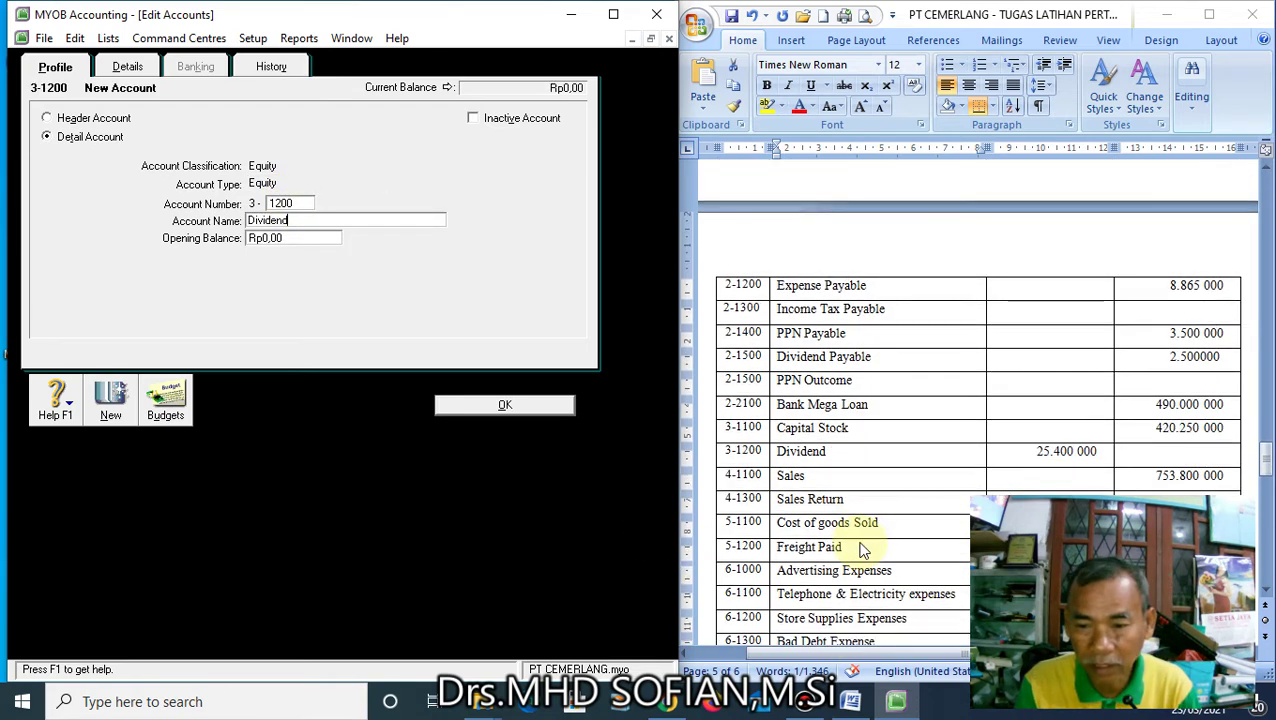
pyautogui.click(822, 476)
pyautogui.moveTo(822, 476); pyautogui.dragTo(782, 482)
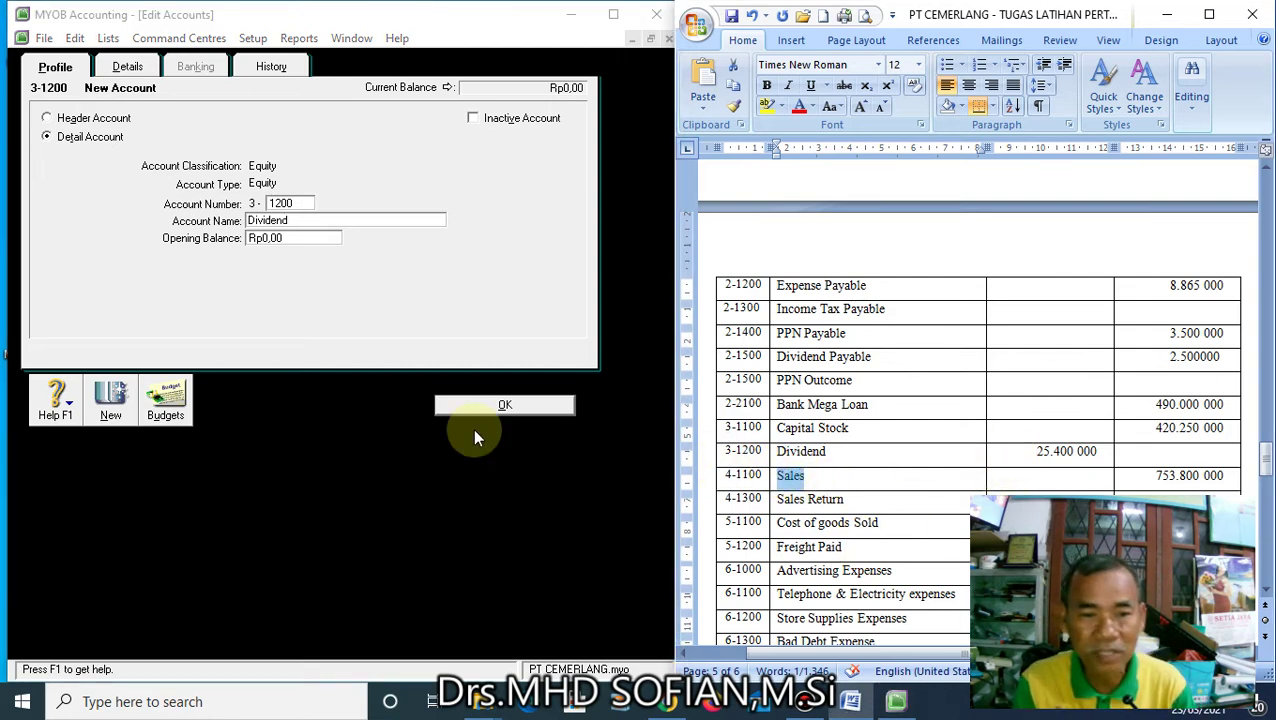
pyautogui.click(111, 402)
pyautogui.click(380, 183)
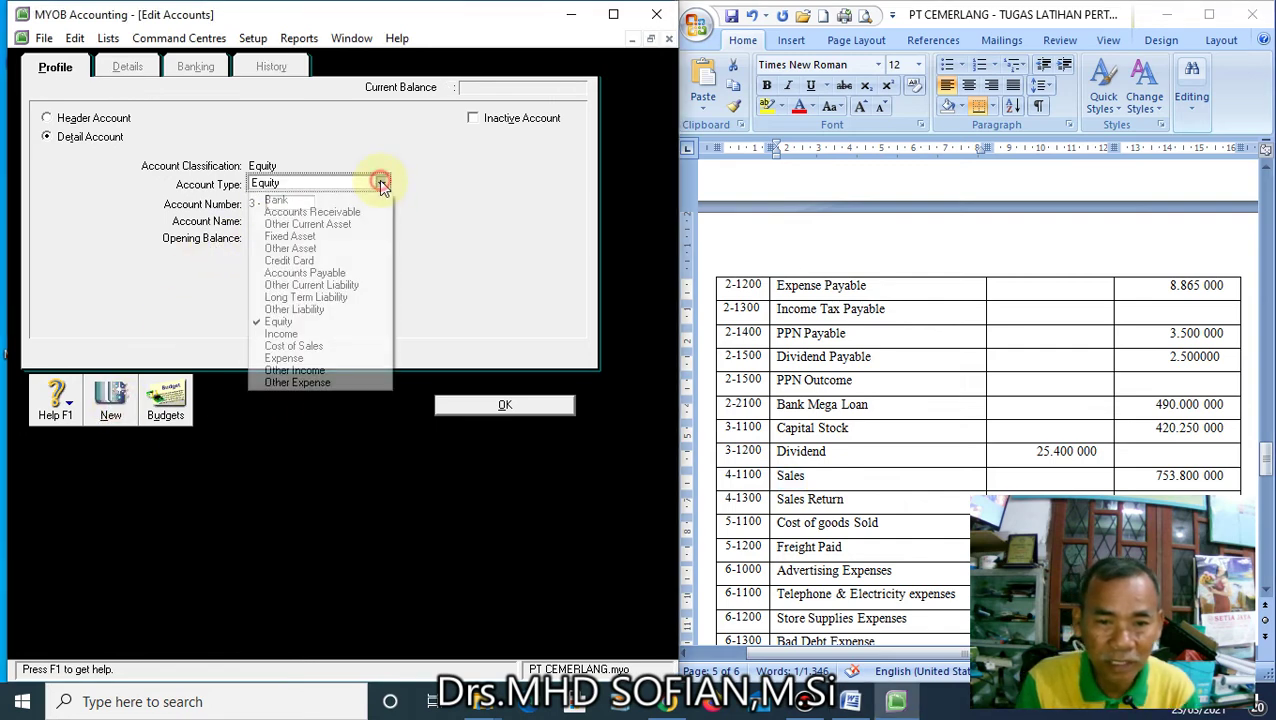
pyautogui.click(288, 333)
pyautogui.click(291, 203)
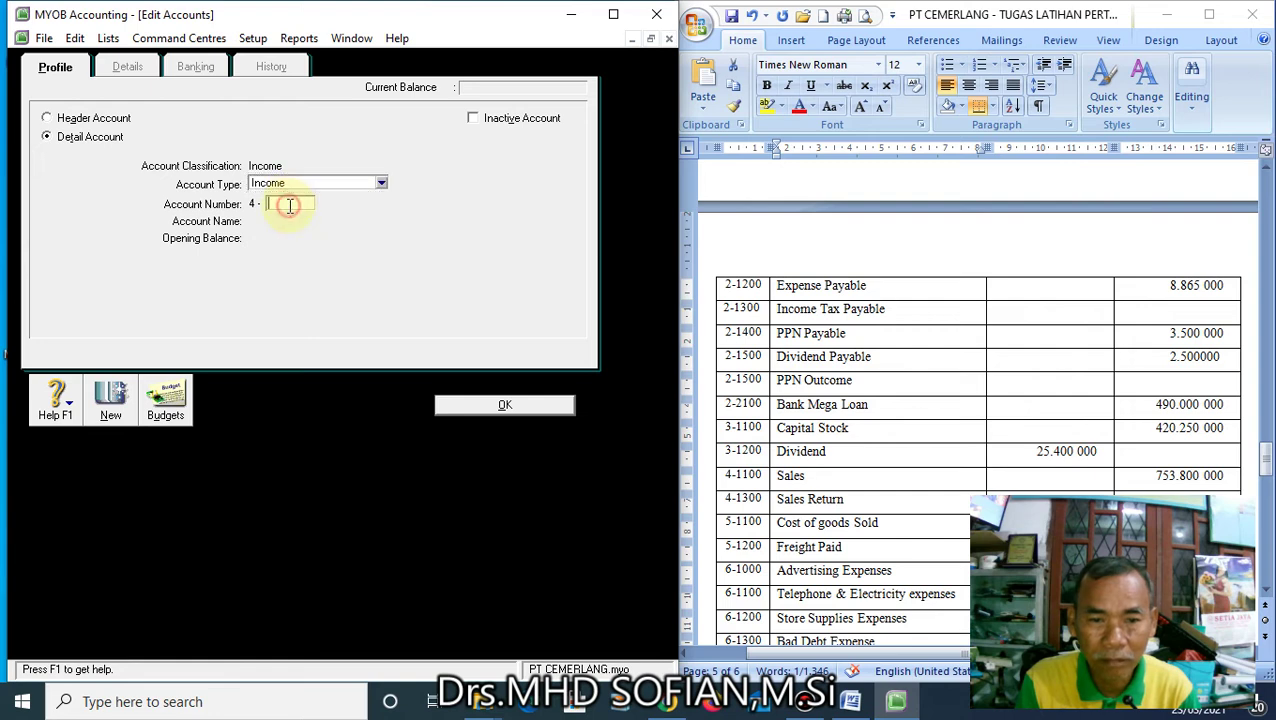
pyautogui.write('1100')
pyautogui.press('Tab')
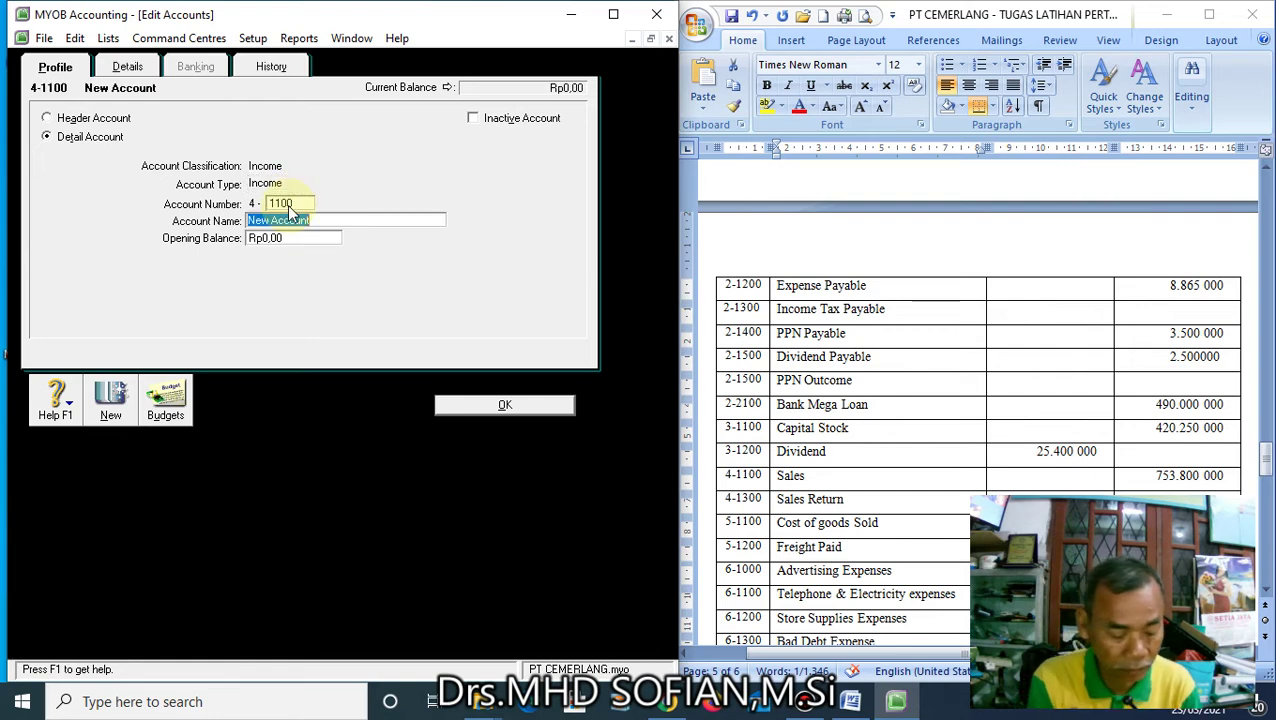
pyautogui.write('Sales')
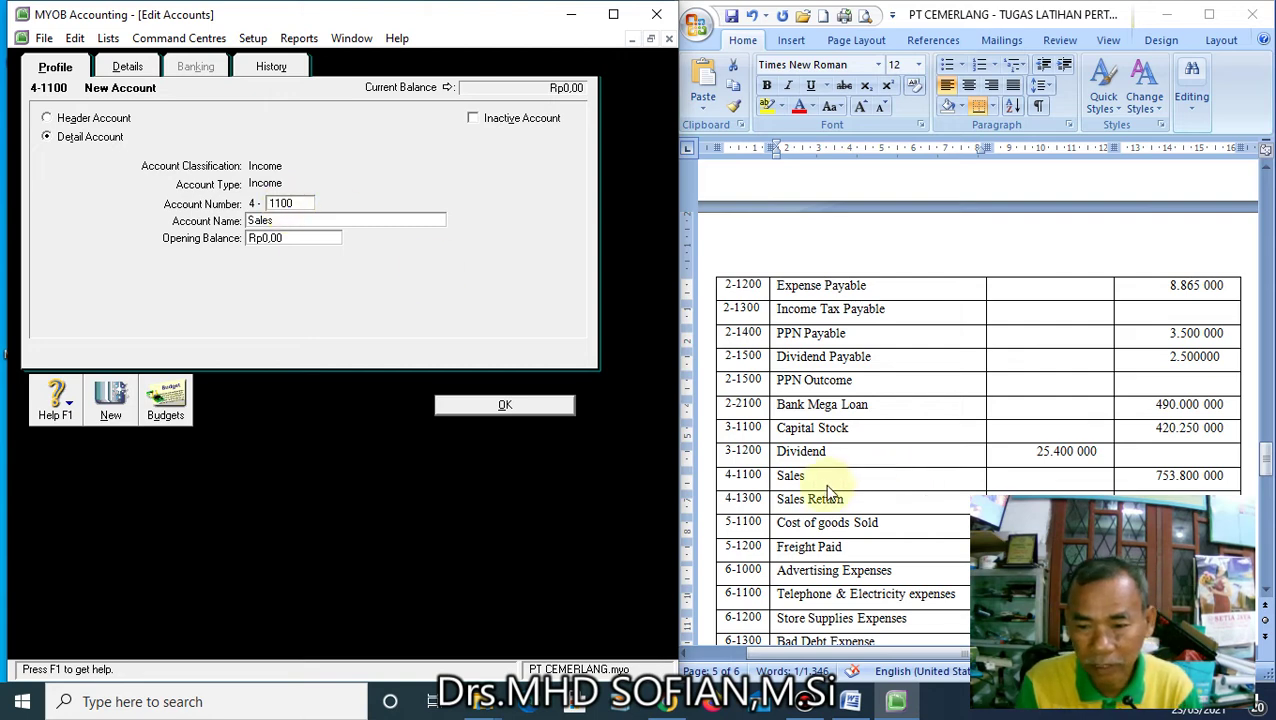
# Create Income account 4-1300, named Sales Return with the name copied from the Word trial balance
pyautogui.click(850, 499)
pyautogui.click(855, 499)
pyautogui.moveTo(855, 499); pyautogui.dragTo(783, 503)
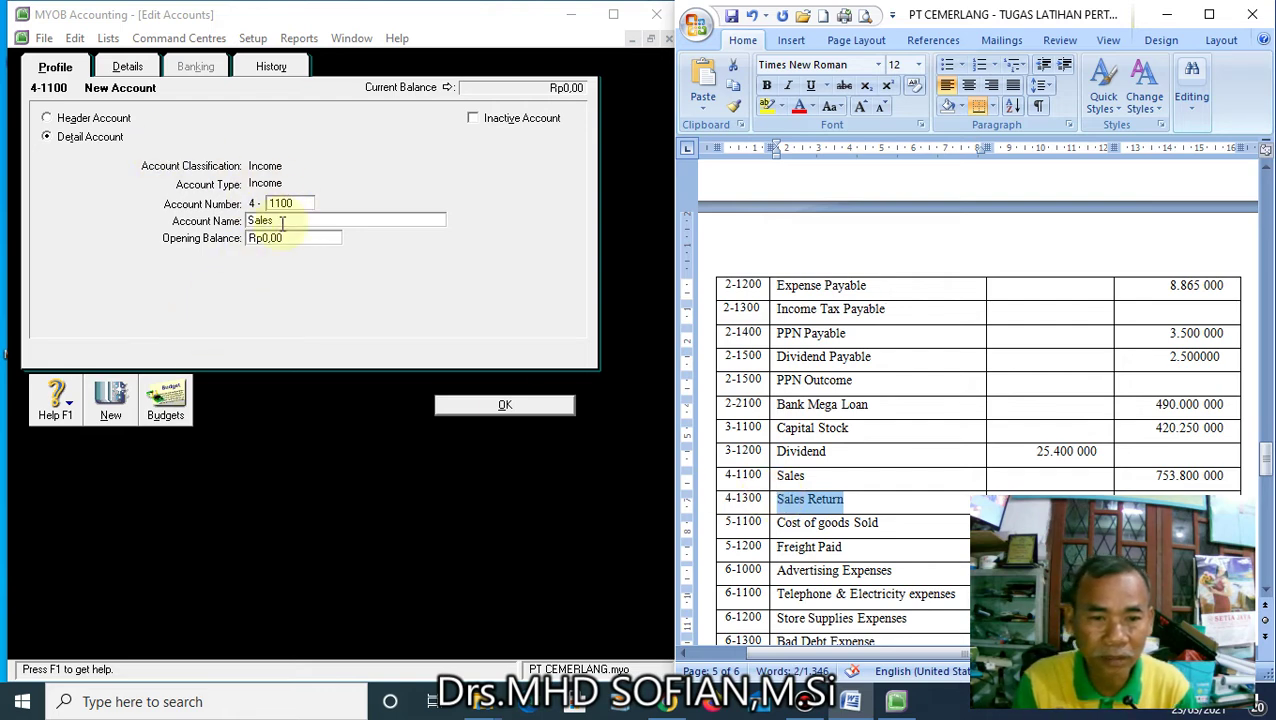
pyautogui.click(110, 400)
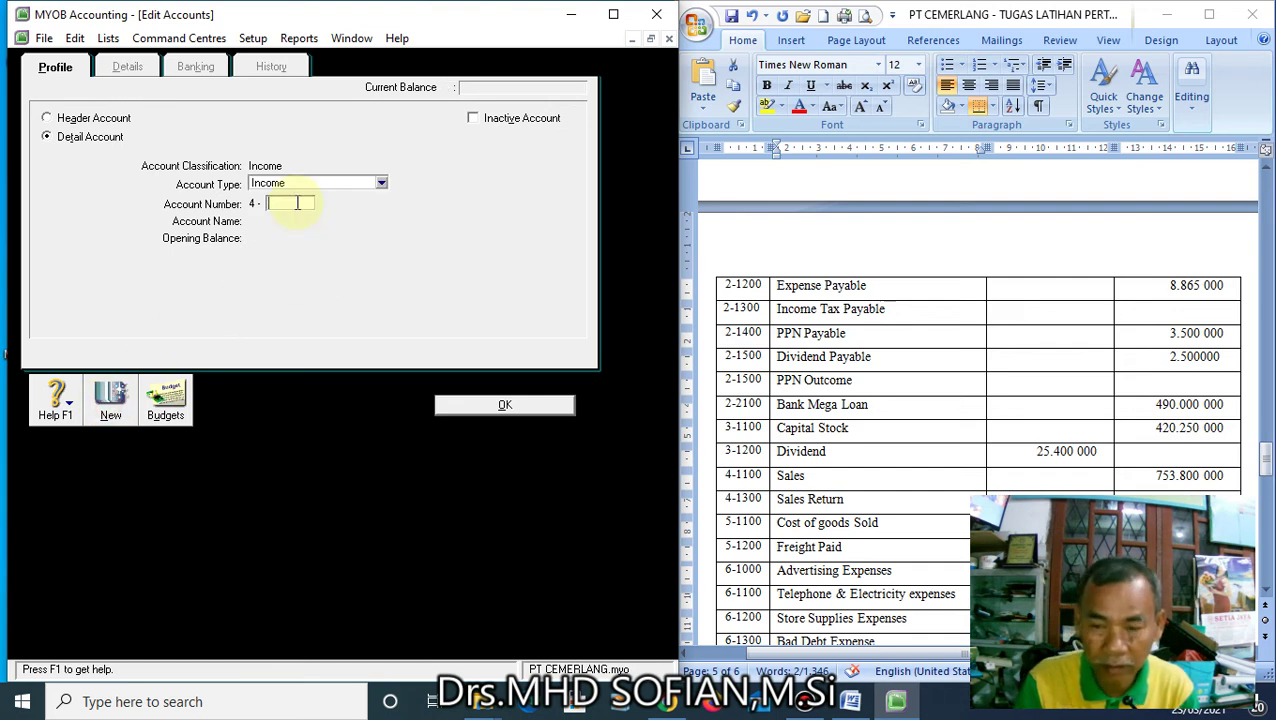
pyautogui.write('1300')
pyautogui.press('Tab')
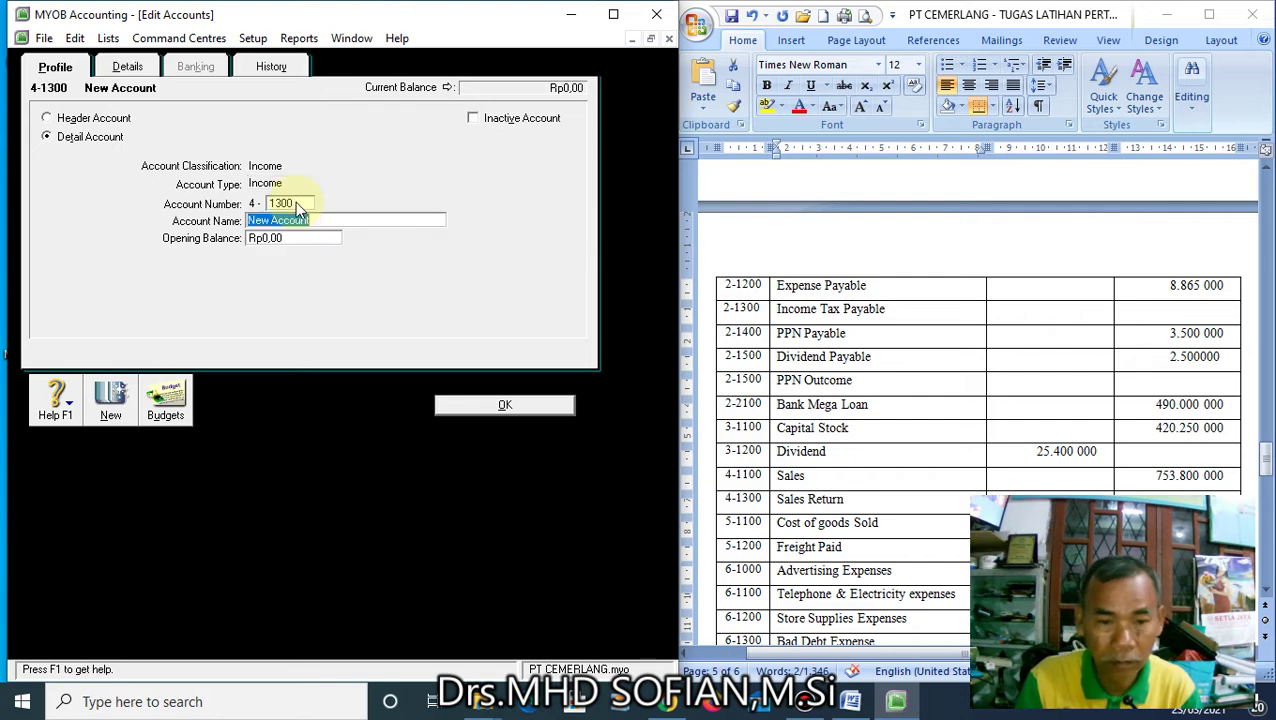
pyautogui.write('Sales Return')
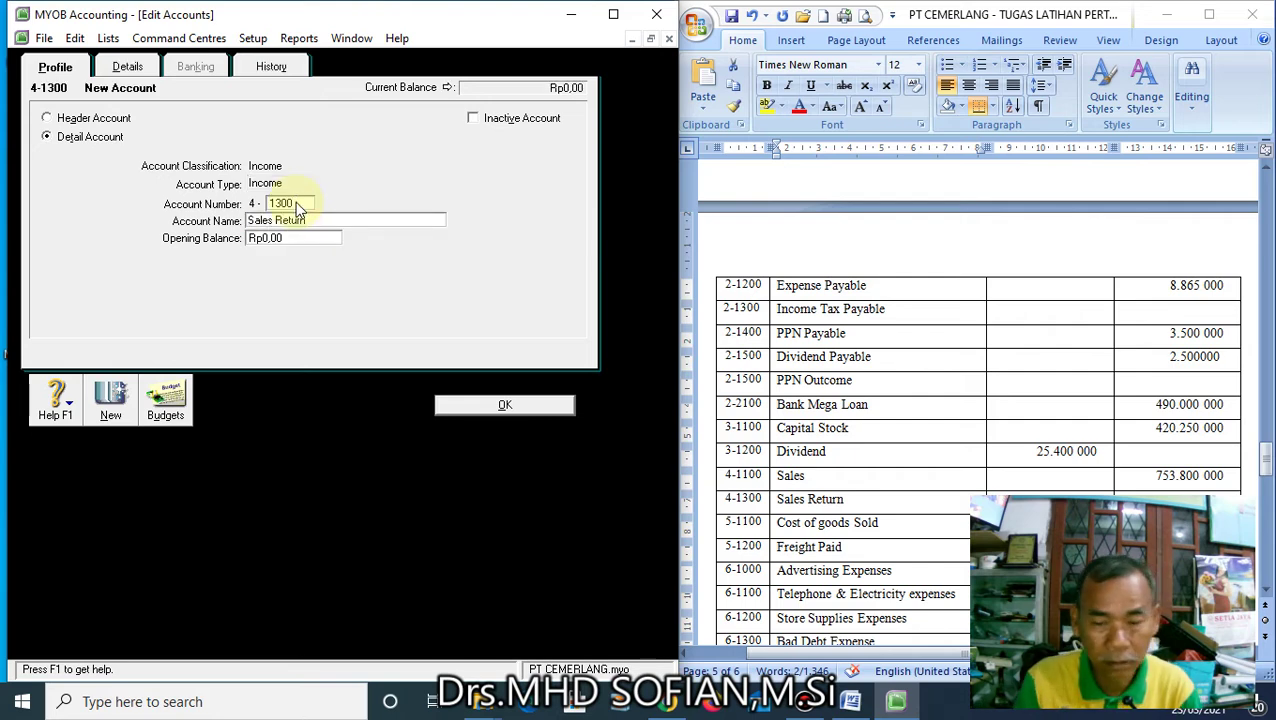
# Create Cost of Sales account 5-1100, named Cost of goods Sold with the name copied from the Word trial balance
pyautogui.click(889, 525)
pyautogui.moveTo(889, 525); pyautogui.dragTo(786, 533)
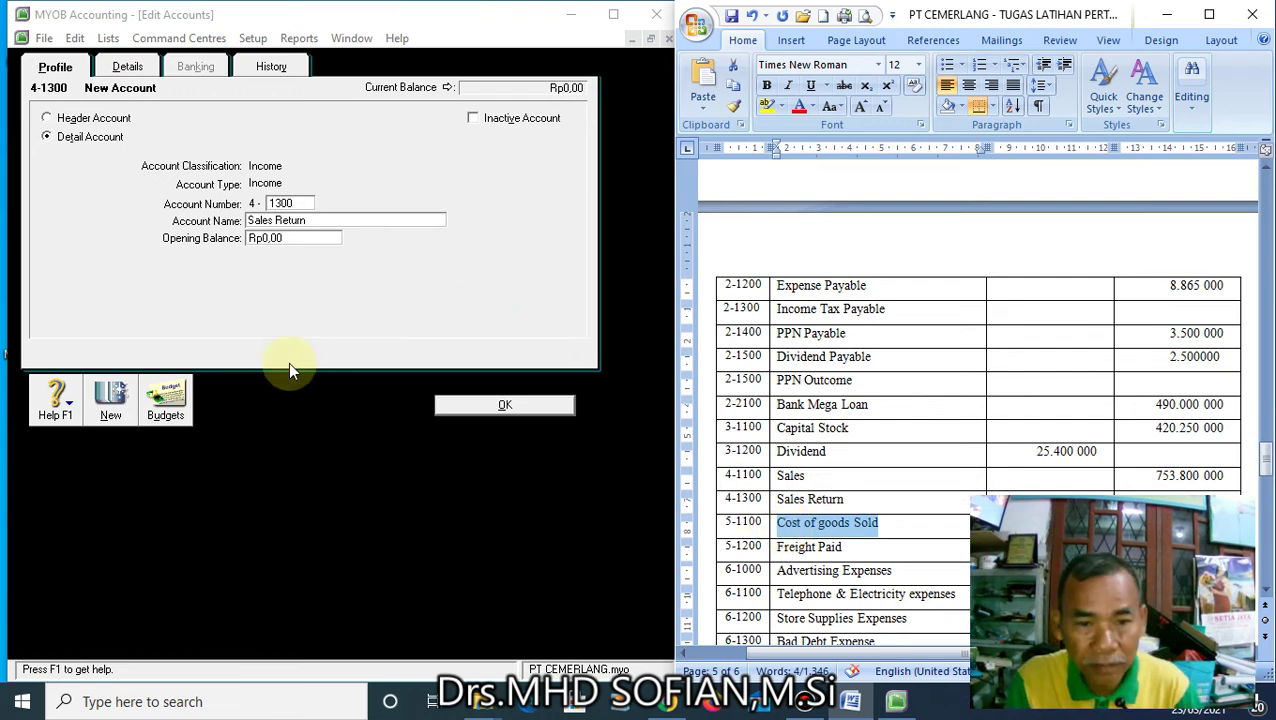
pyautogui.click(111, 400)
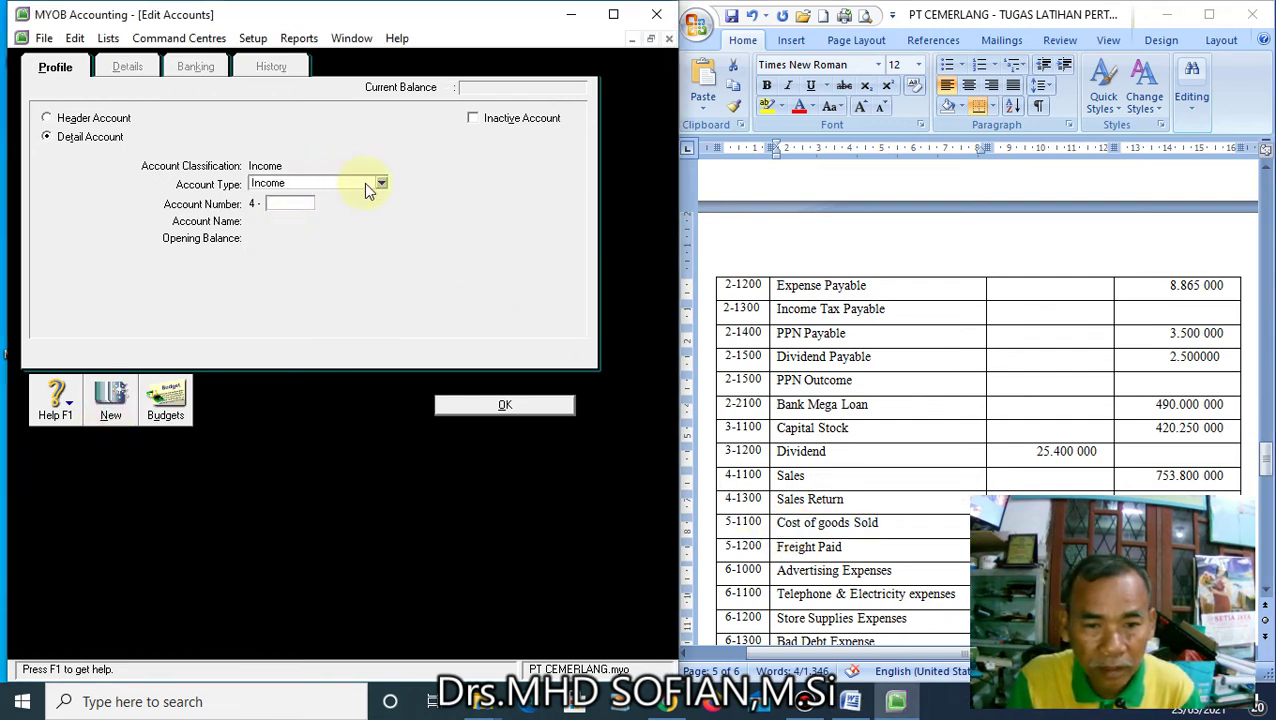
pyautogui.click(379, 187)
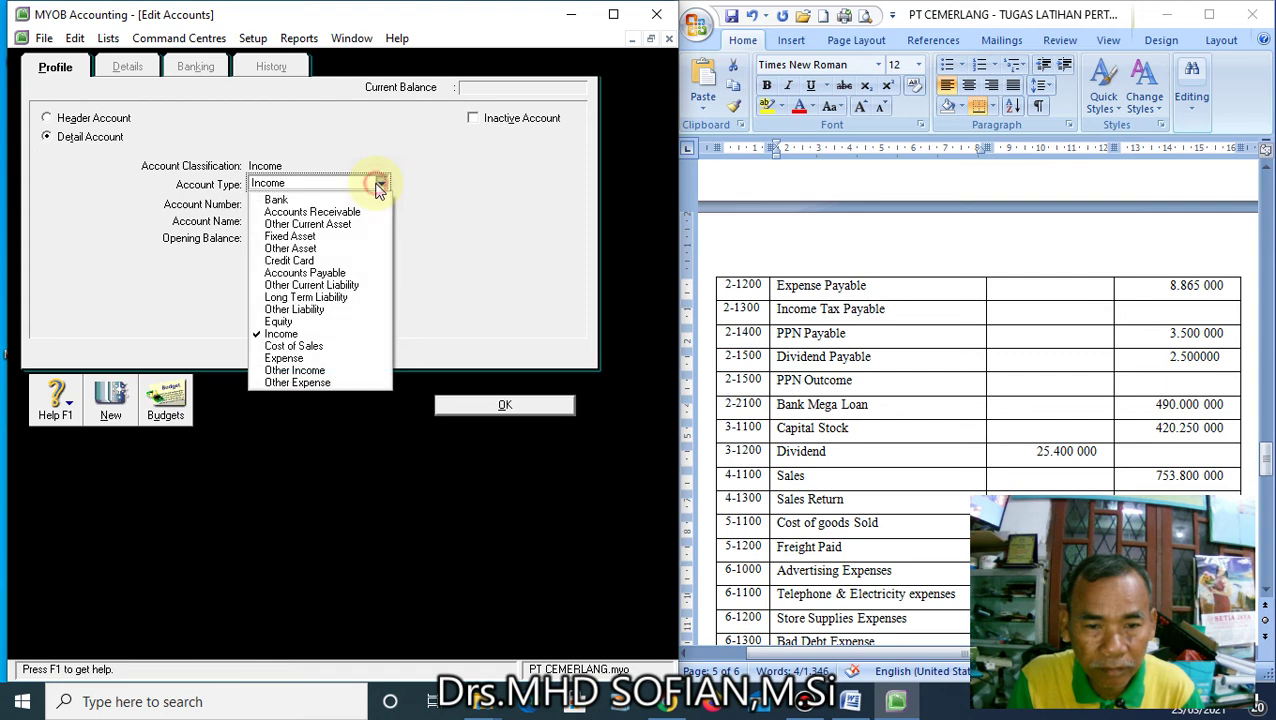
pyautogui.click(298, 346)
pyautogui.click(276, 203)
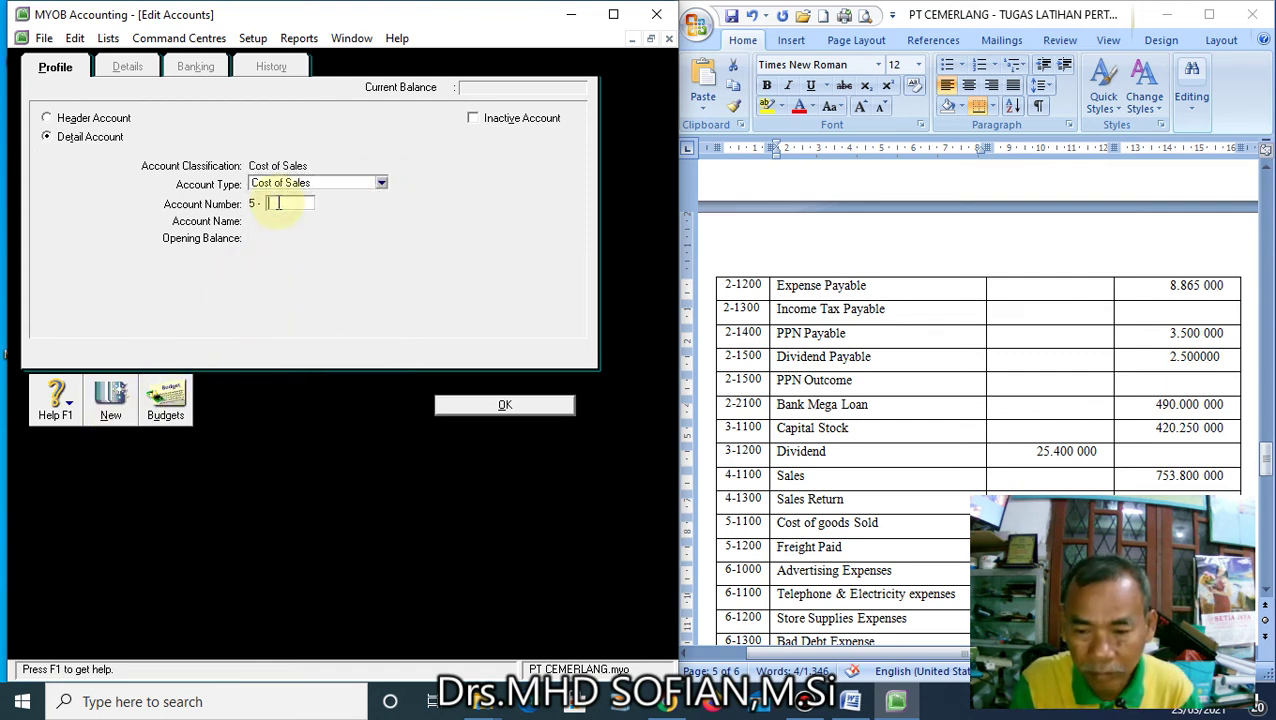
pyautogui.write('11')
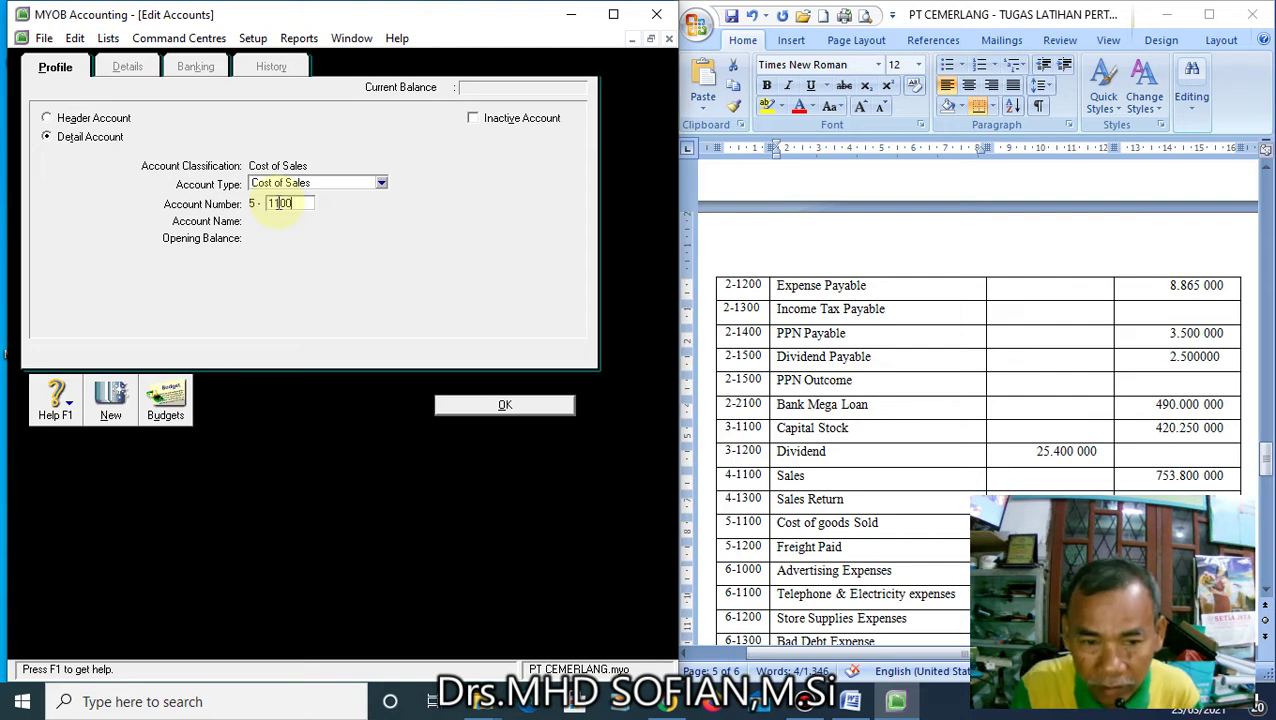
pyautogui.write('00')
pyautogui.press('Tab')
pyautogui.write('Cost of goods Sold')
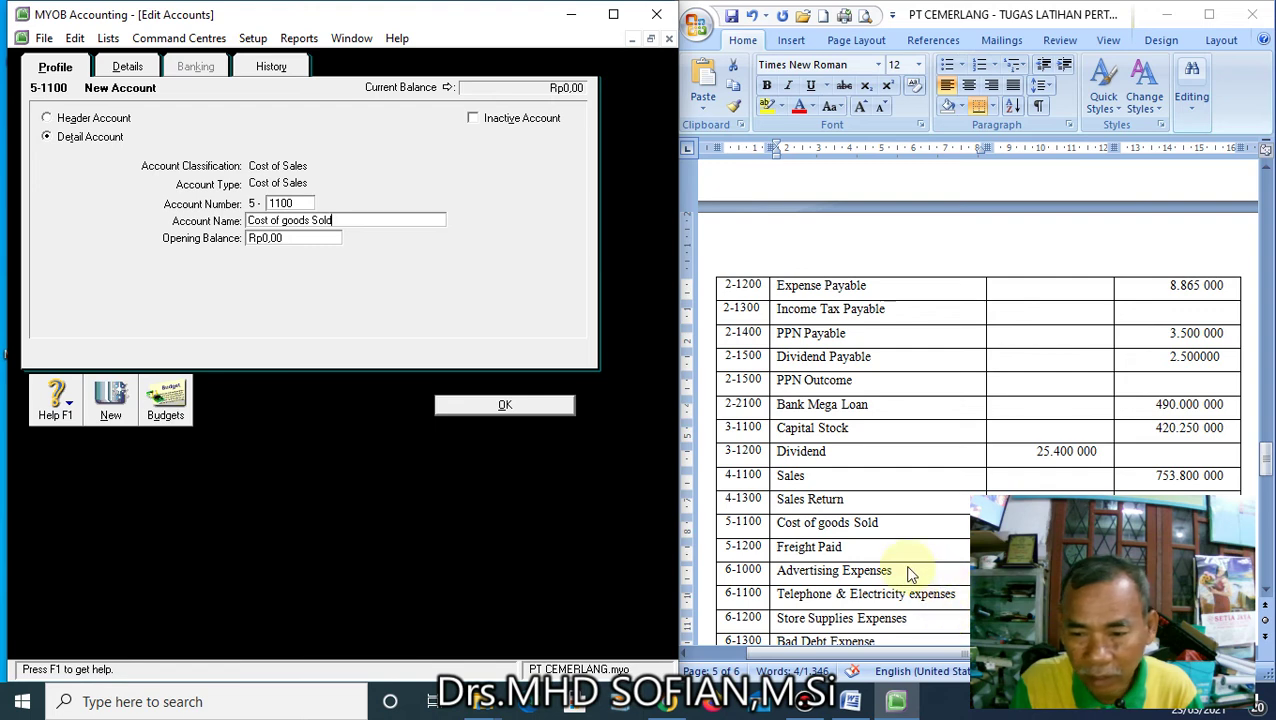
# Create Cost of Sales account 5-1200, named Freight Paid with the name copied from the Word trial balance
pyautogui.click(854, 549)
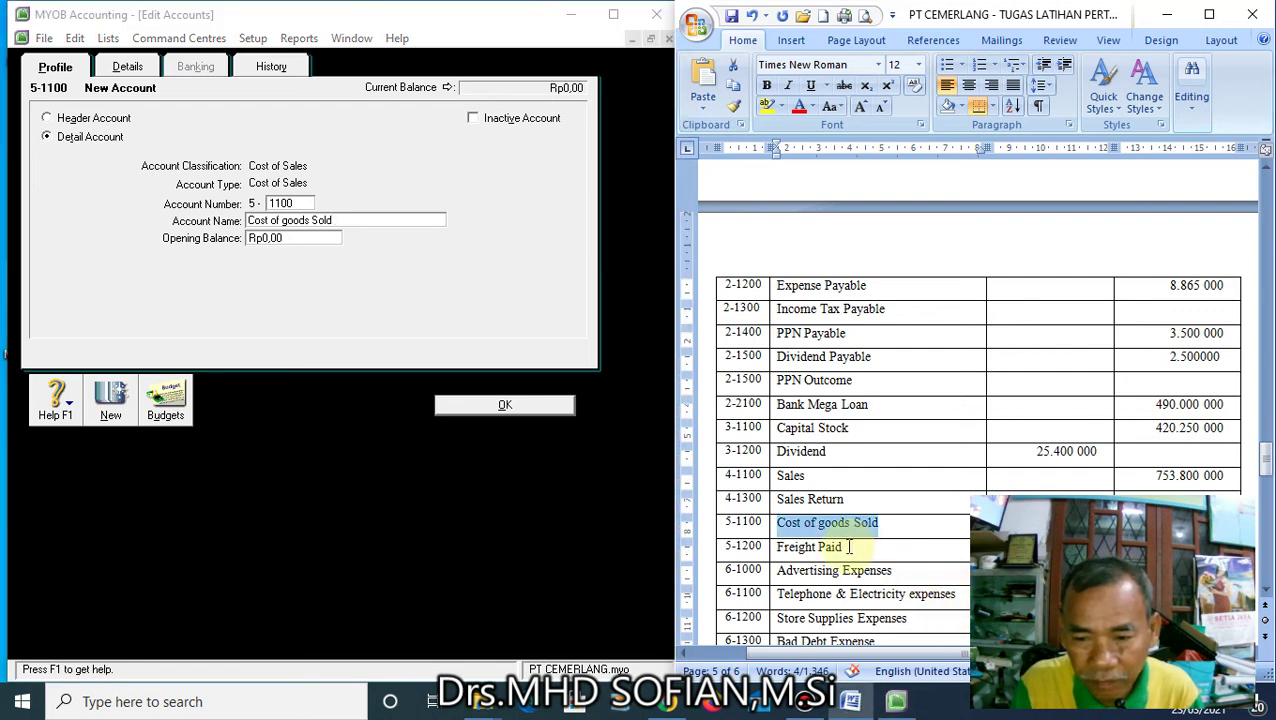
pyautogui.moveTo(846, 546); pyautogui.dragTo(804, 547)
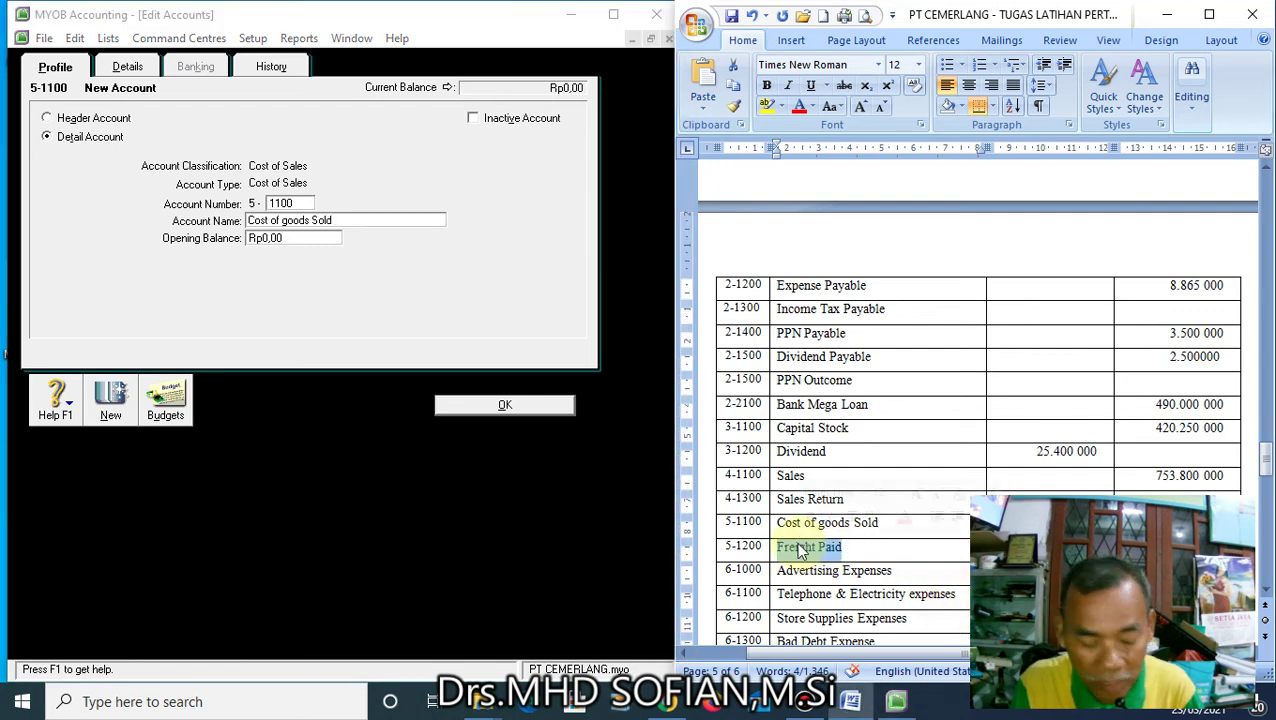
pyautogui.click(113, 410)
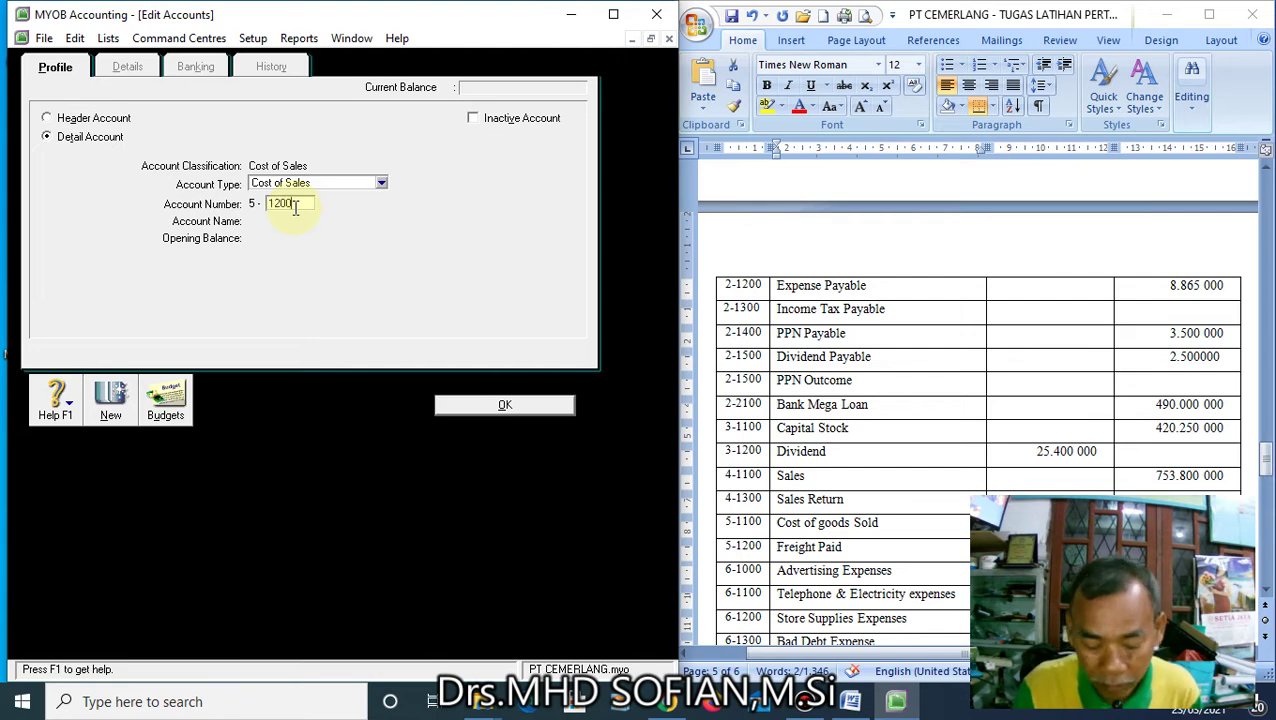
pyautogui.press('Tab')
pyautogui.write('Freight Paid')
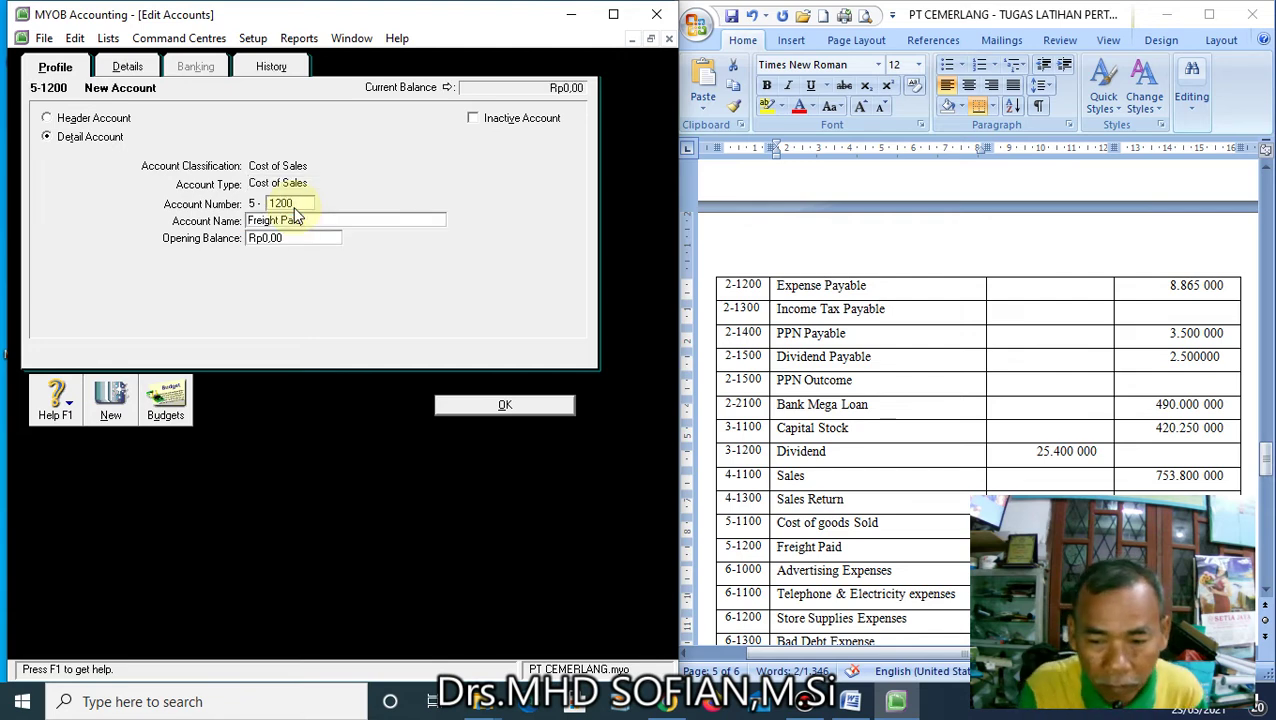
# Create Expense account 6-1000, named Advertising Expenses with the name copied from the Word trial balance
pyautogui.scroll(-3, 966, 553)
pyautogui.scroll(-1, 958, 542)
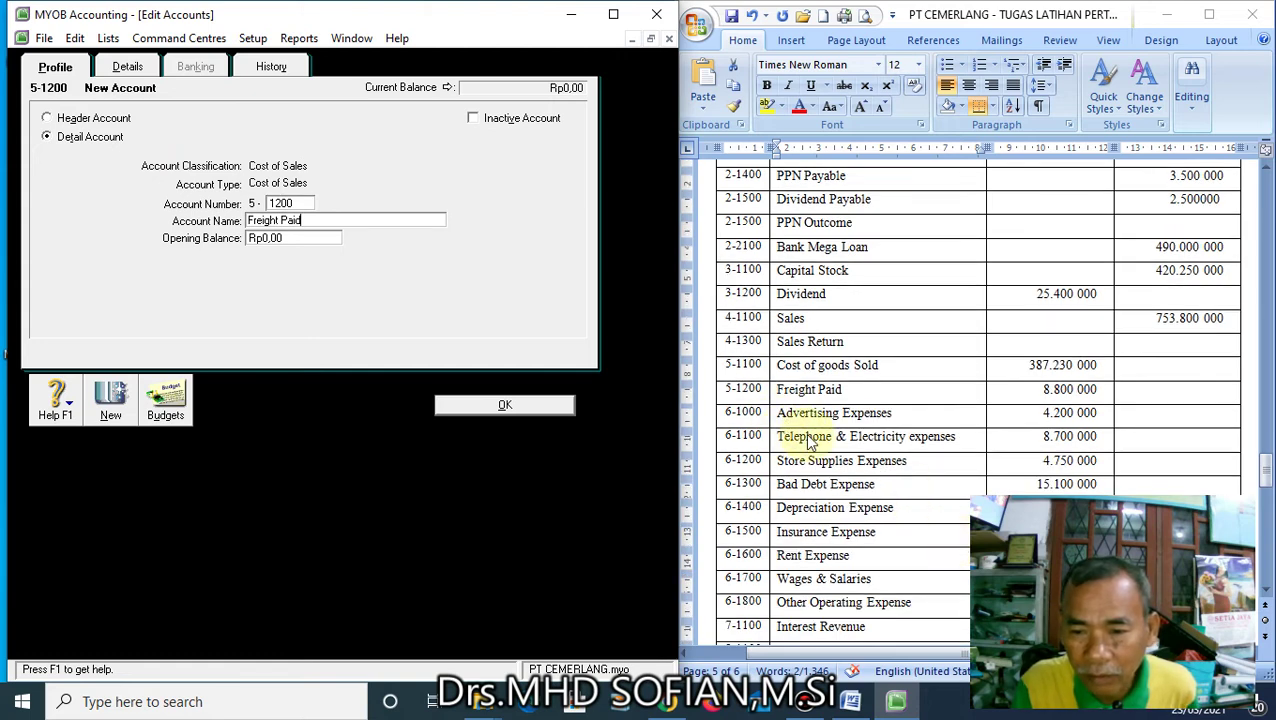
pyautogui.click(898, 416)
pyautogui.moveTo(898, 414); pyautogui.dragTo(790, 415)
pyautogui.hotkey('ctrl', 'c')
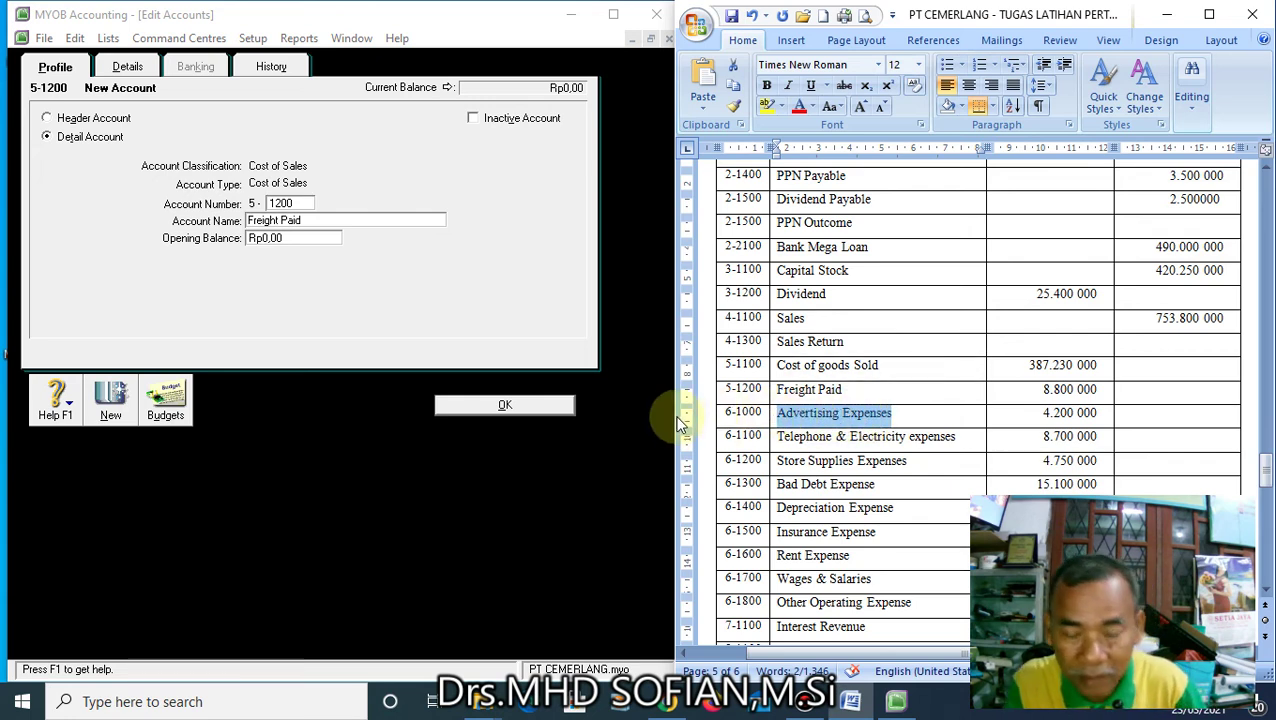
pyautogui.click(110, 400)
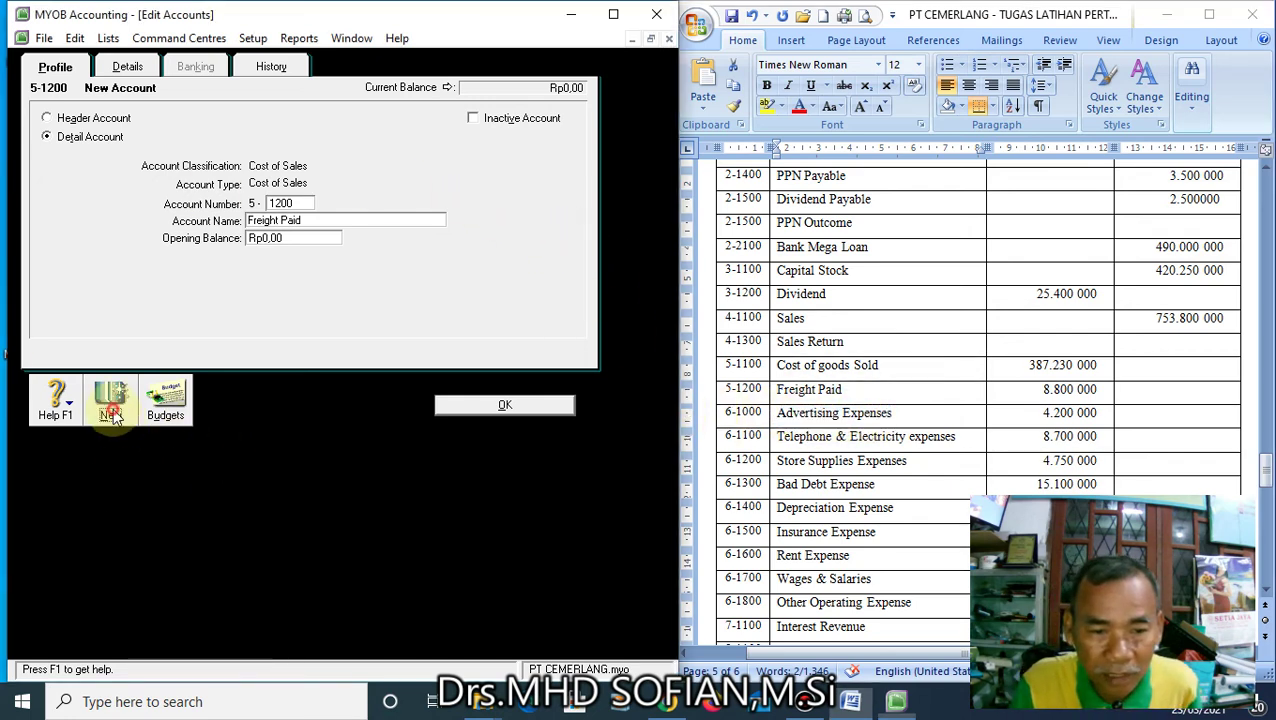
pyautogui.click(381, 184)
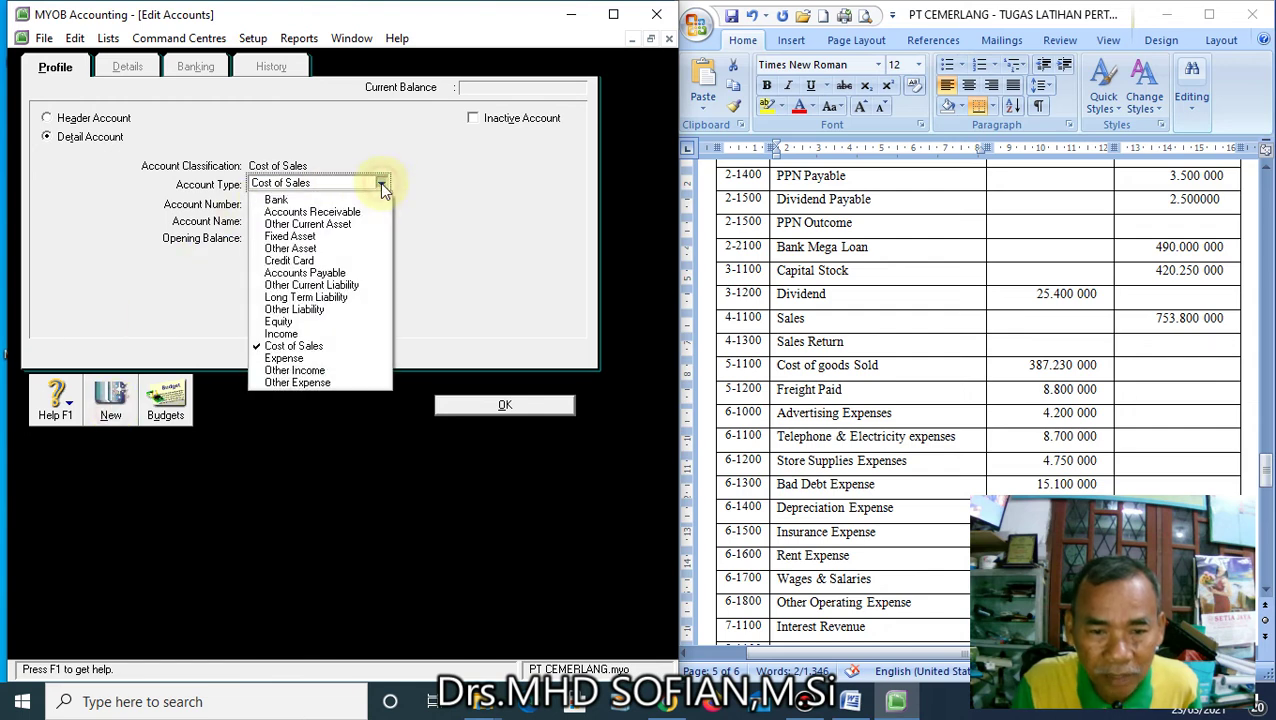
pyautogui.click(290, 357)
pyautogui.click(285, 204)
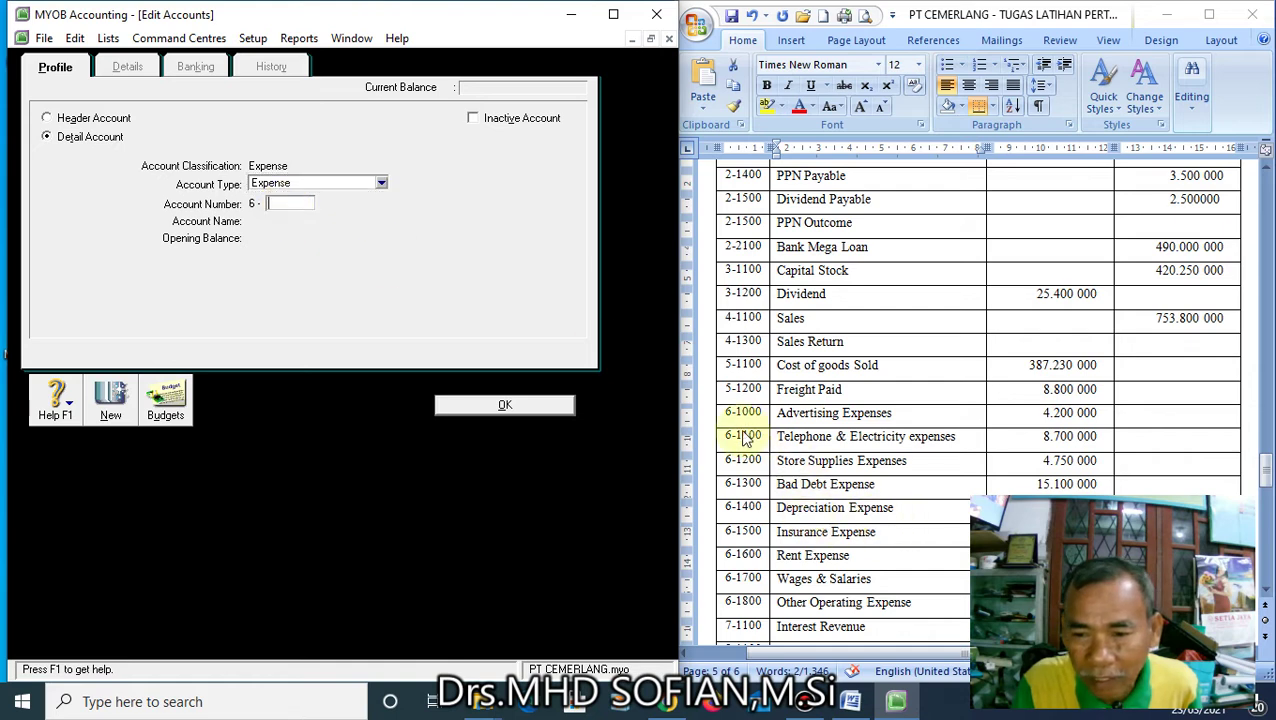
pyautogui.write('1000')
pyautogui.press('Tab')
pyautogui.hotkey('ctrl', 'v')
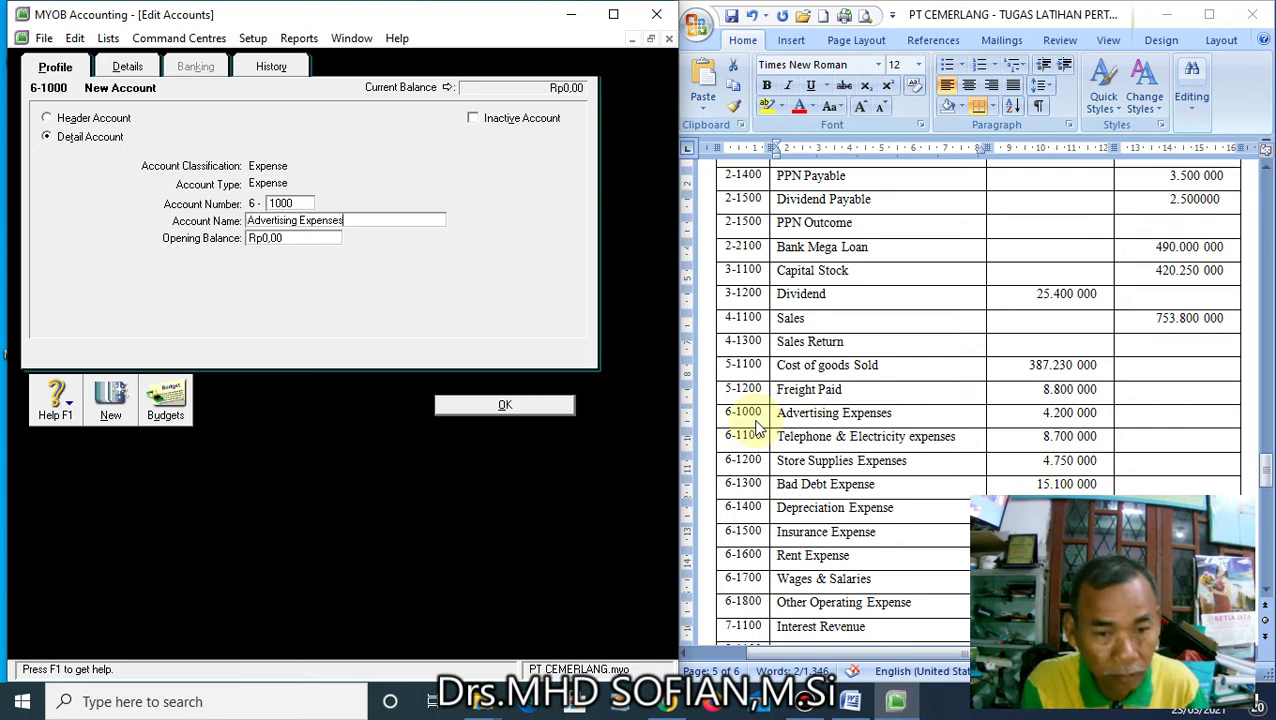
# Start a new Expense account with the number 6-1100 for the telephone and electricity entry in the Word trial balance
pyautogui.click(112, 393)
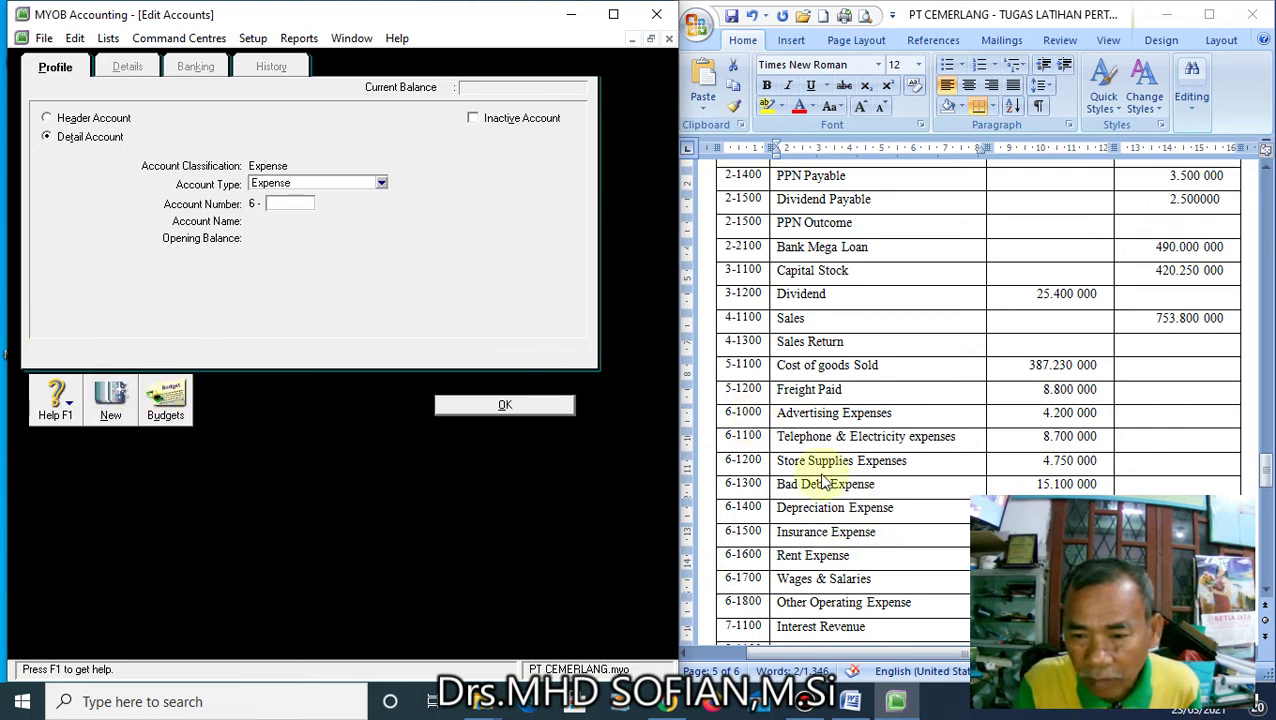
pyautogui.click(956, 440)
pyautogui.moveTo(956, 437); pyautogui.dragTo(793, 441)
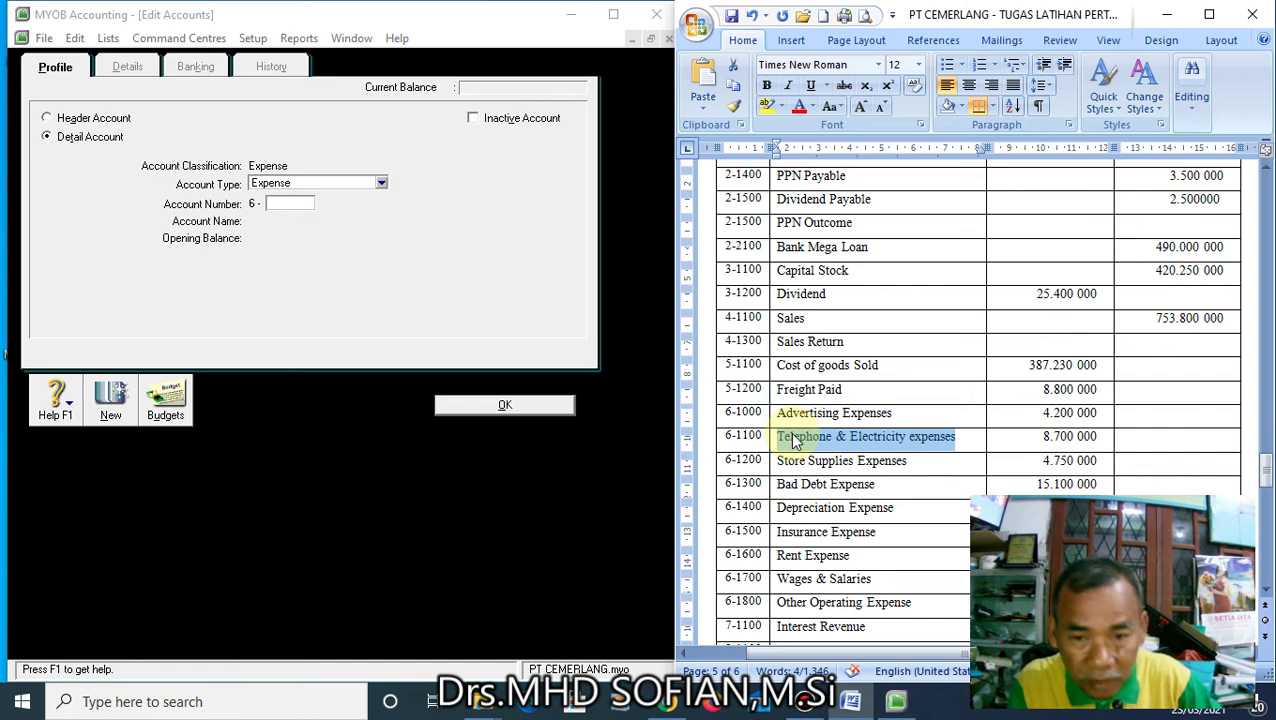
pyautogui.click(306, 200)
pyautogui.write('1100')
pyautogui.press('Tab')
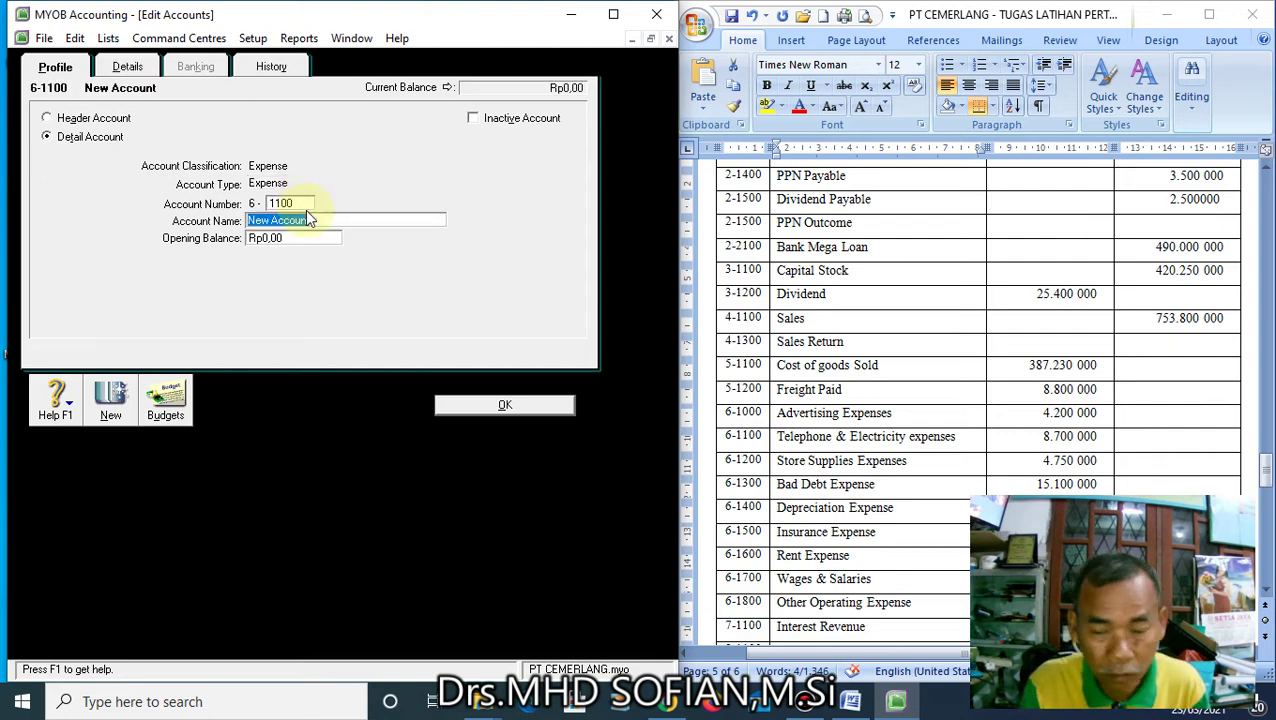
pyautogui.tripleClick(967, 438)
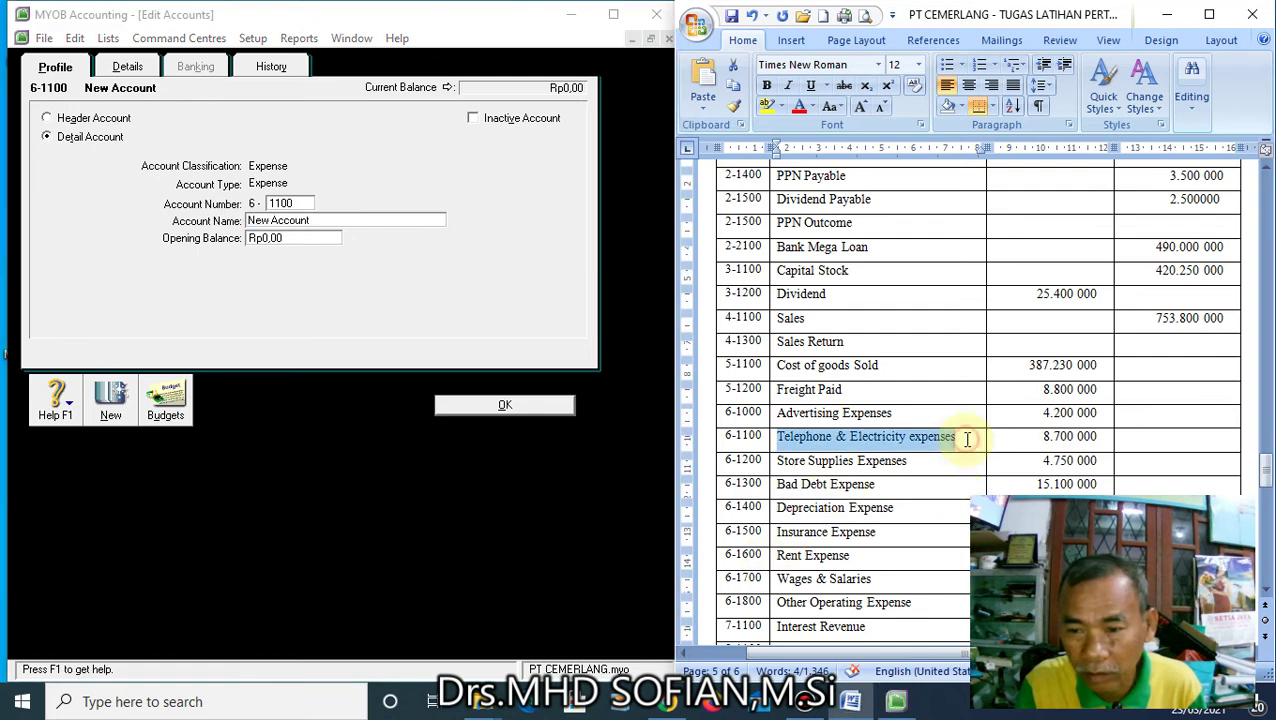
pyautogui.click(330, 218)
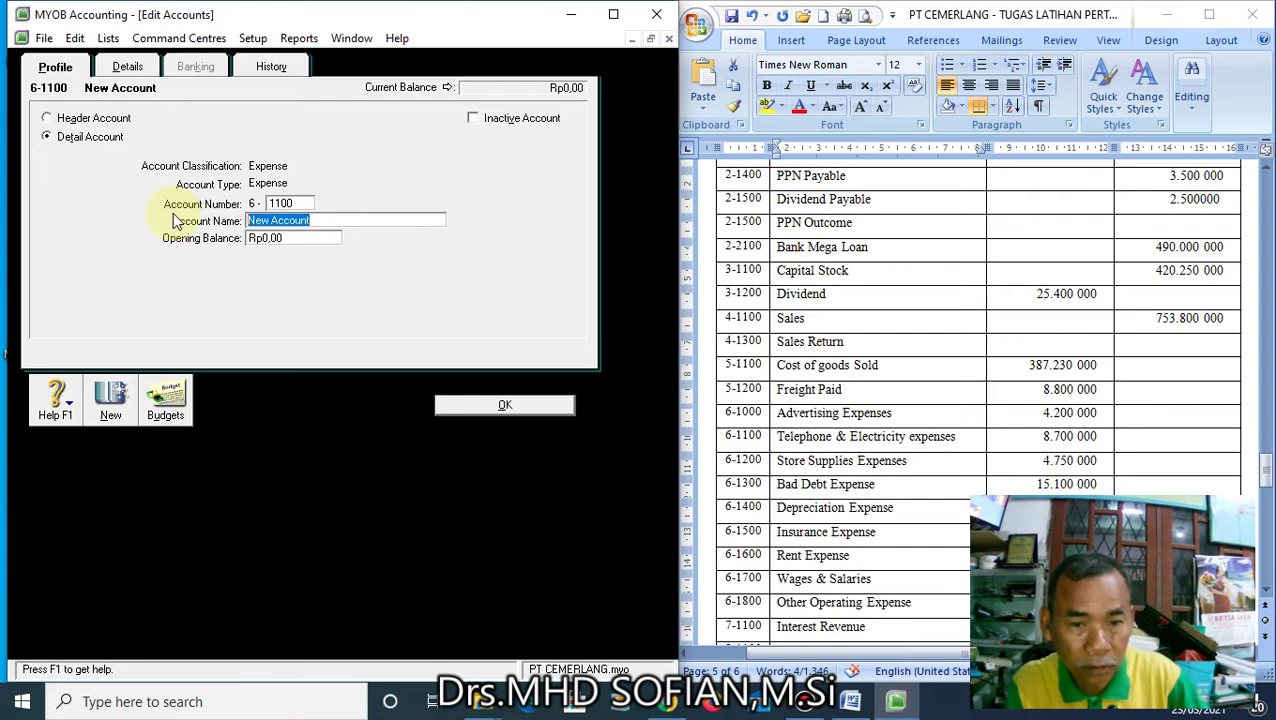
pyautogui.tripleClick(920, 436)
pyautogui.hotkey('ctrl', 'c')
pyautogui.click(921, 436)
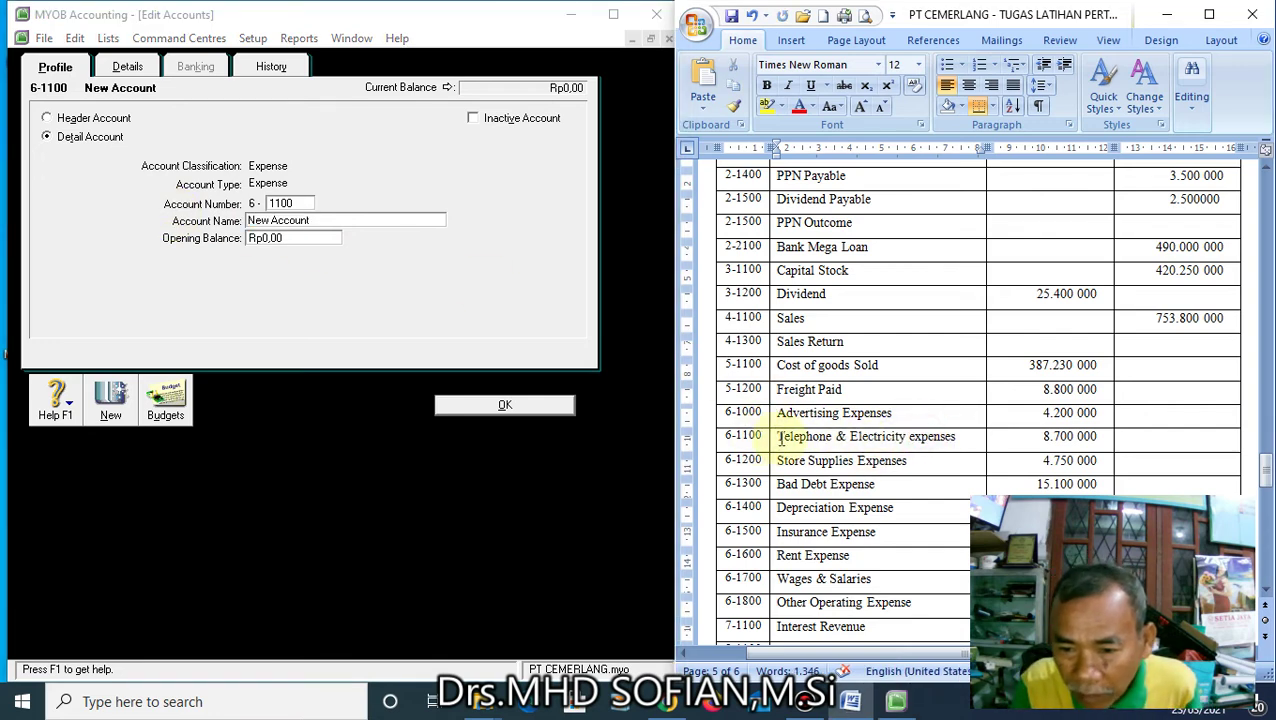
# Name account 6-1100 Telephone & Electricity expens, copying that part of the name from the Word trial balance
pyautogui.moveTo(779, 437); pyautogui.dragTo(884, 440)
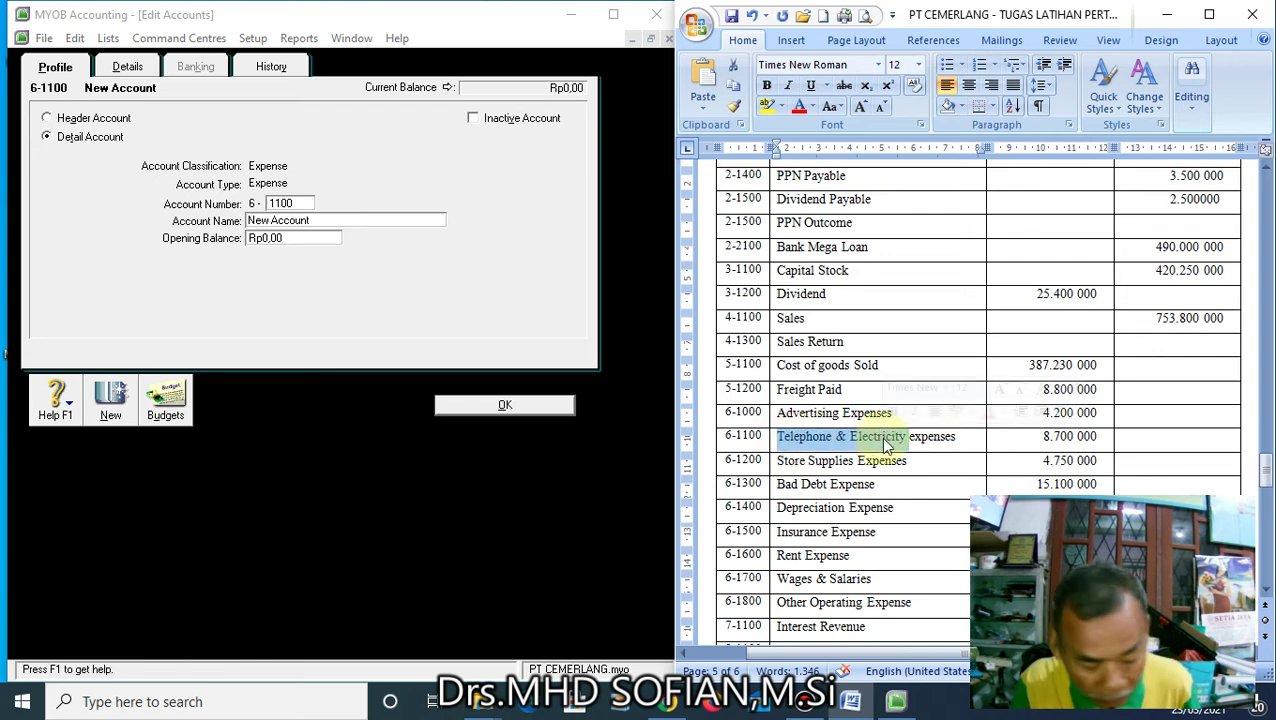
pyautogui.hotkey('shift', 'Right')
pyautogui.hotkey('shift', 'Right')
pyautogui.hotkey('shift', 'Right')
pyautogui.hotkey('shift', 'Right')
pyautogui.hotkey('shift', 'Right')
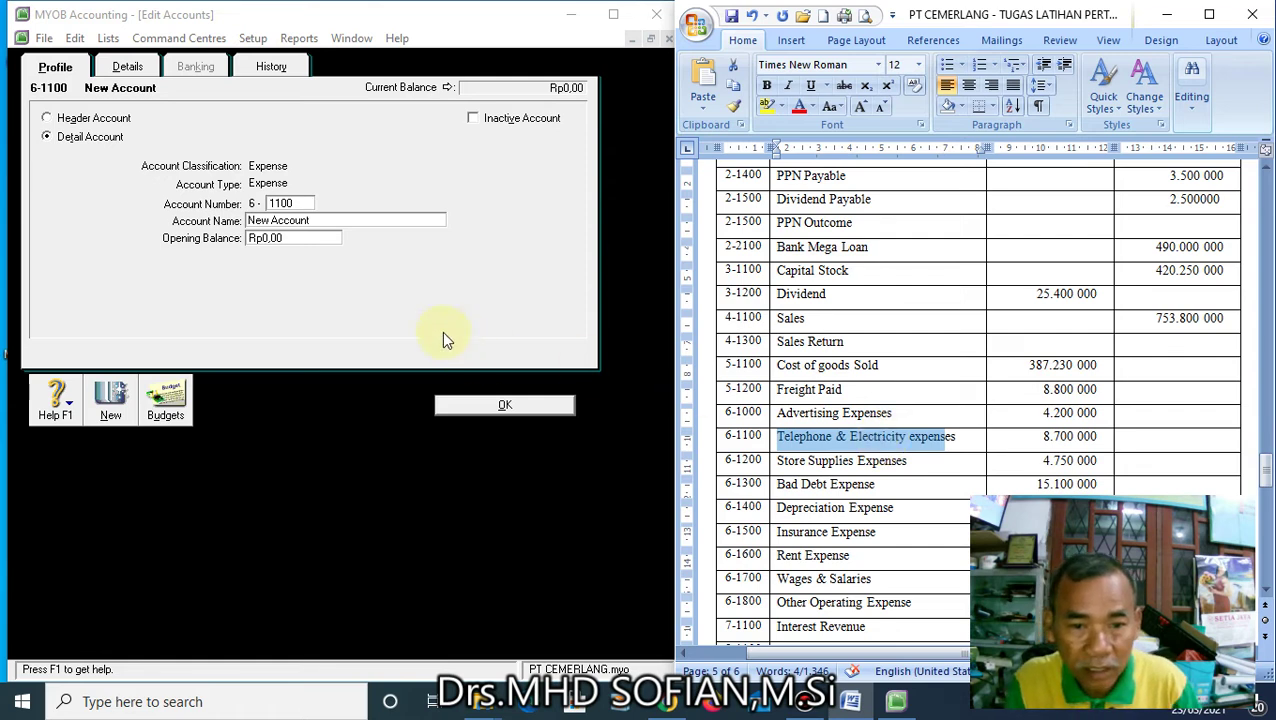
pyautogui.moveTo(353, 216); pyautogui.dragTo(238, 228)
pyautogui.hotkey('ctrl', 'v')
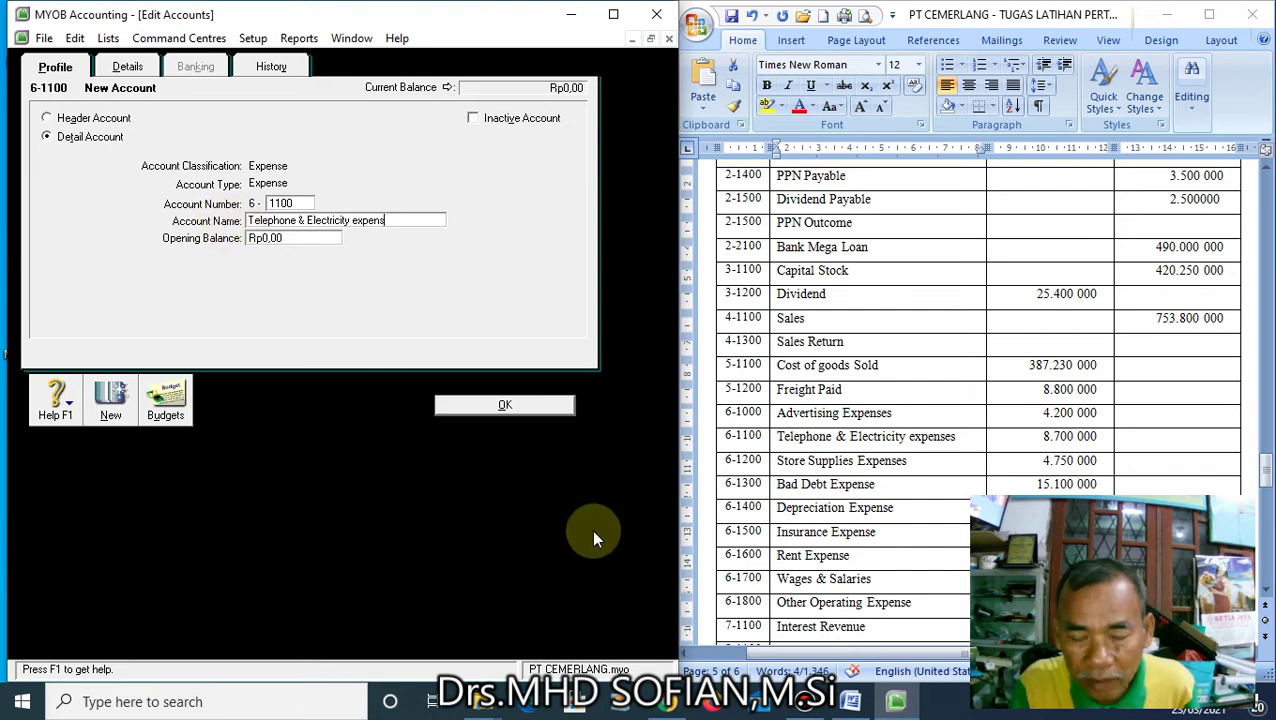
# Create Expense account 6-1200, named Store Supplies Expenses with the name copied from the Word trial balance
pyautogui.click(110, 402)
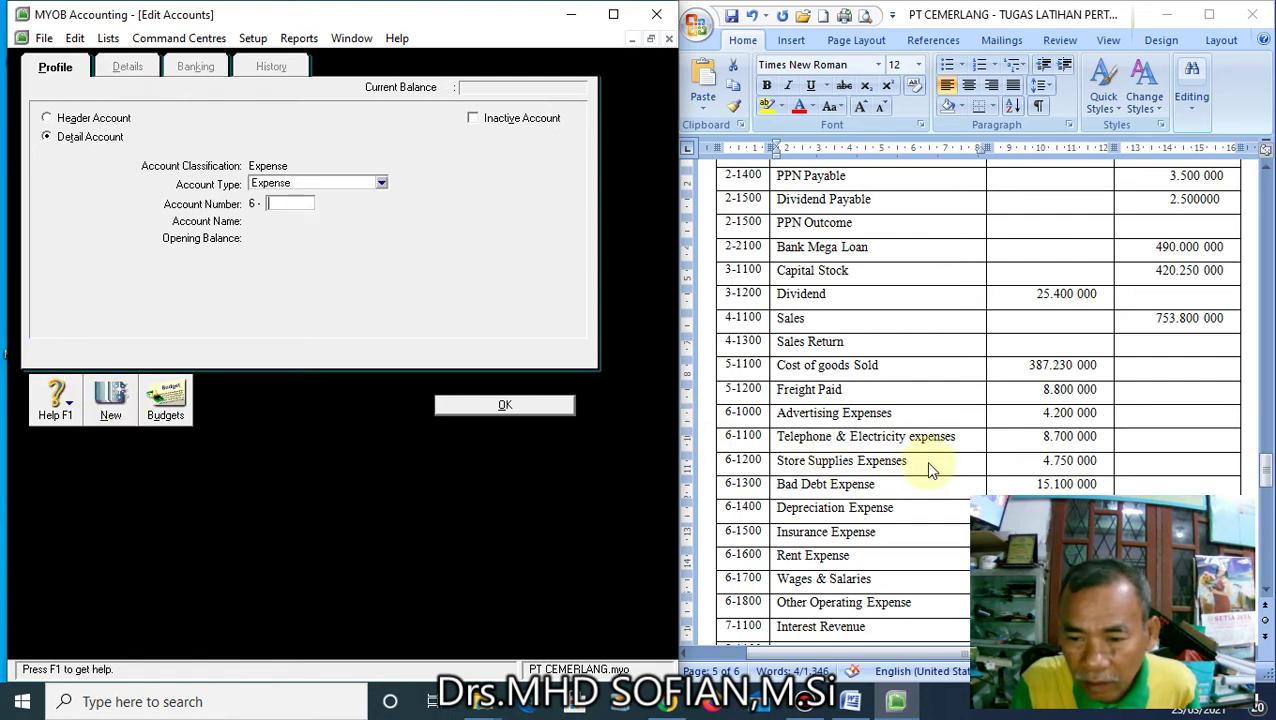
pyautogui.click(925, 461)
pyautogui.moveTo(905, 462); pyautogui.dragTo(791, 462)
pyautogui.hotkey('ctrl', 'c')
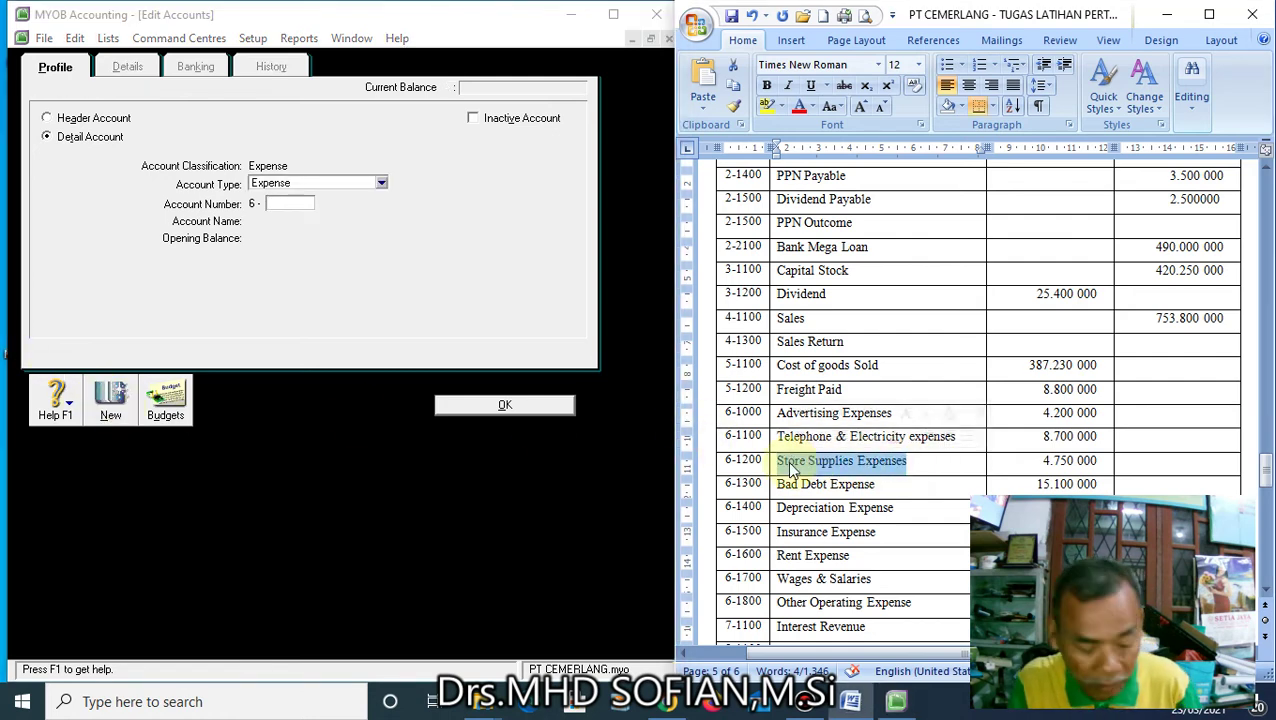
pyautogui.click(276, 205)
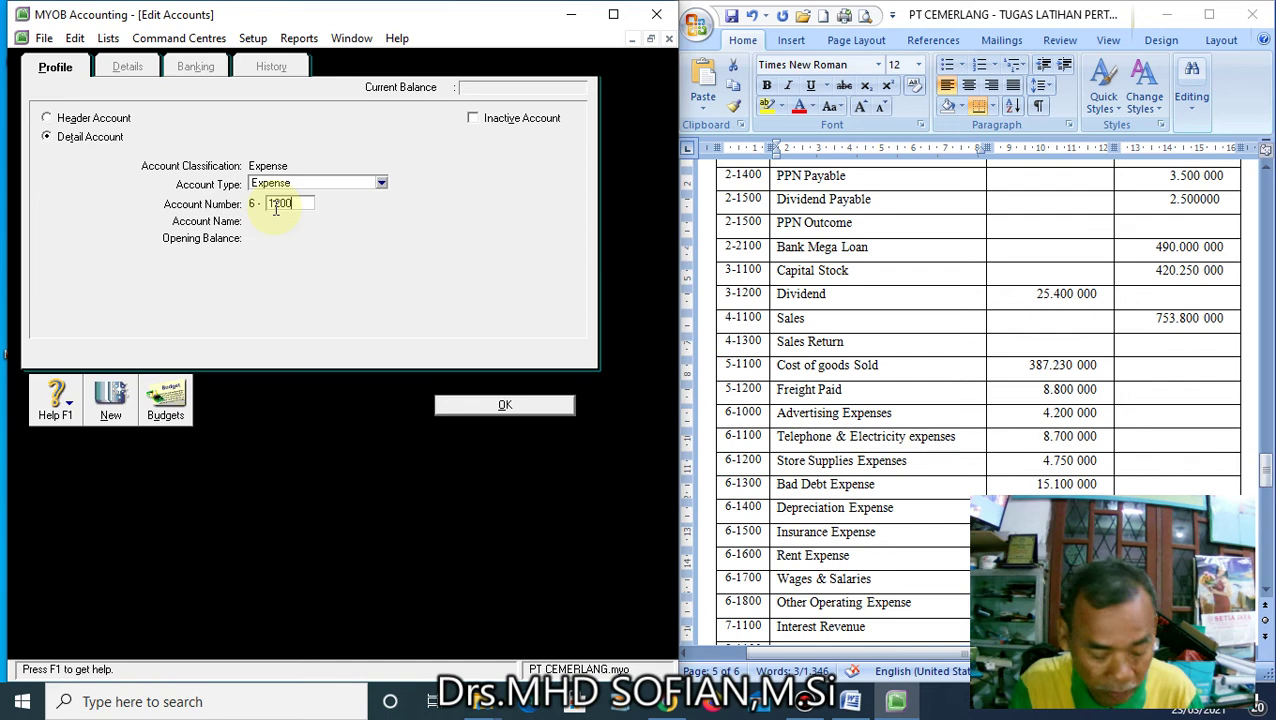
pyautogui.hotkey('ctrl', 'v')
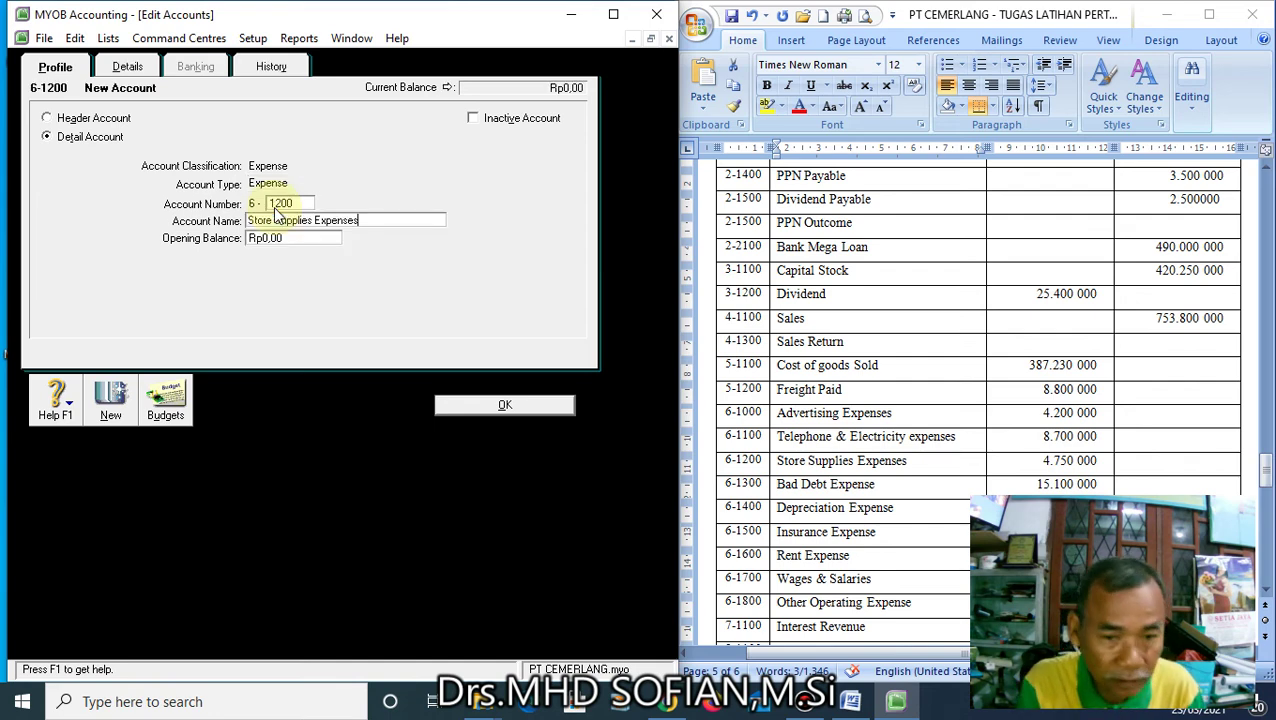
# Create Expense account 6-1300, named Bad Debt Expense with the name copied from the Word trial balance
pyautogui.click(108, 410)
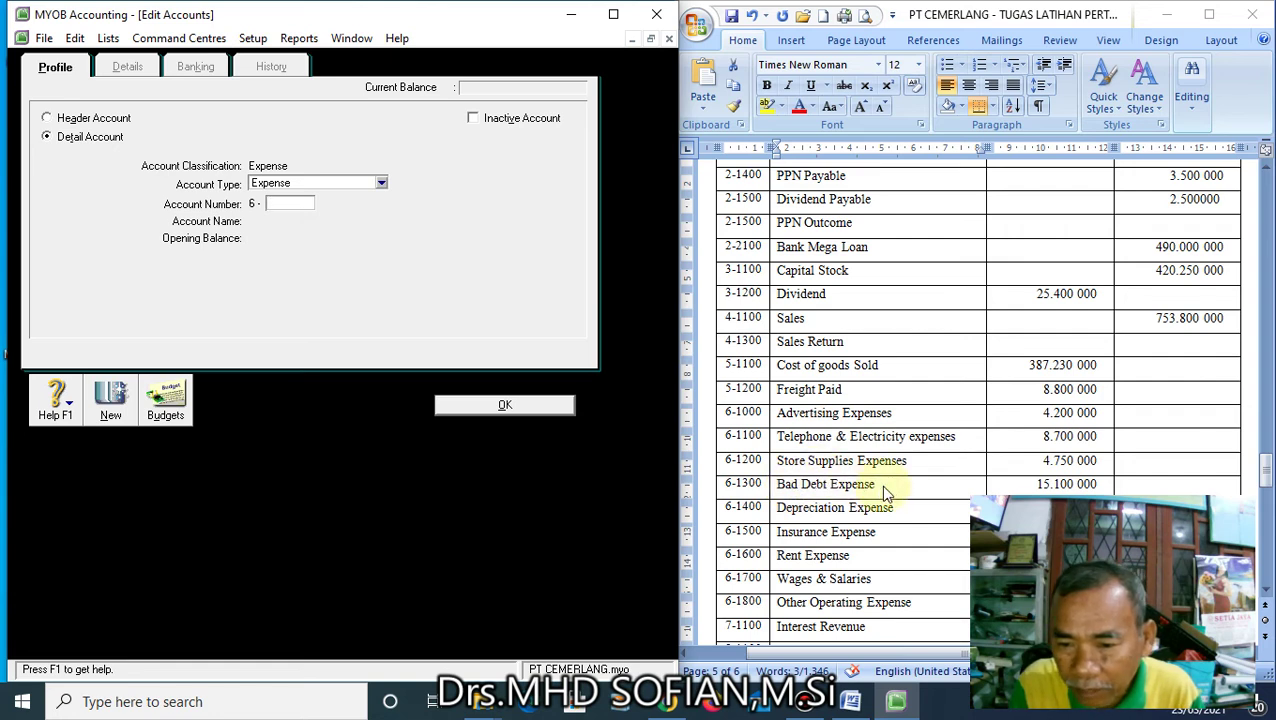
pyautogui.moveTo(880, 484); pyautogui.dragTo(797, 484)
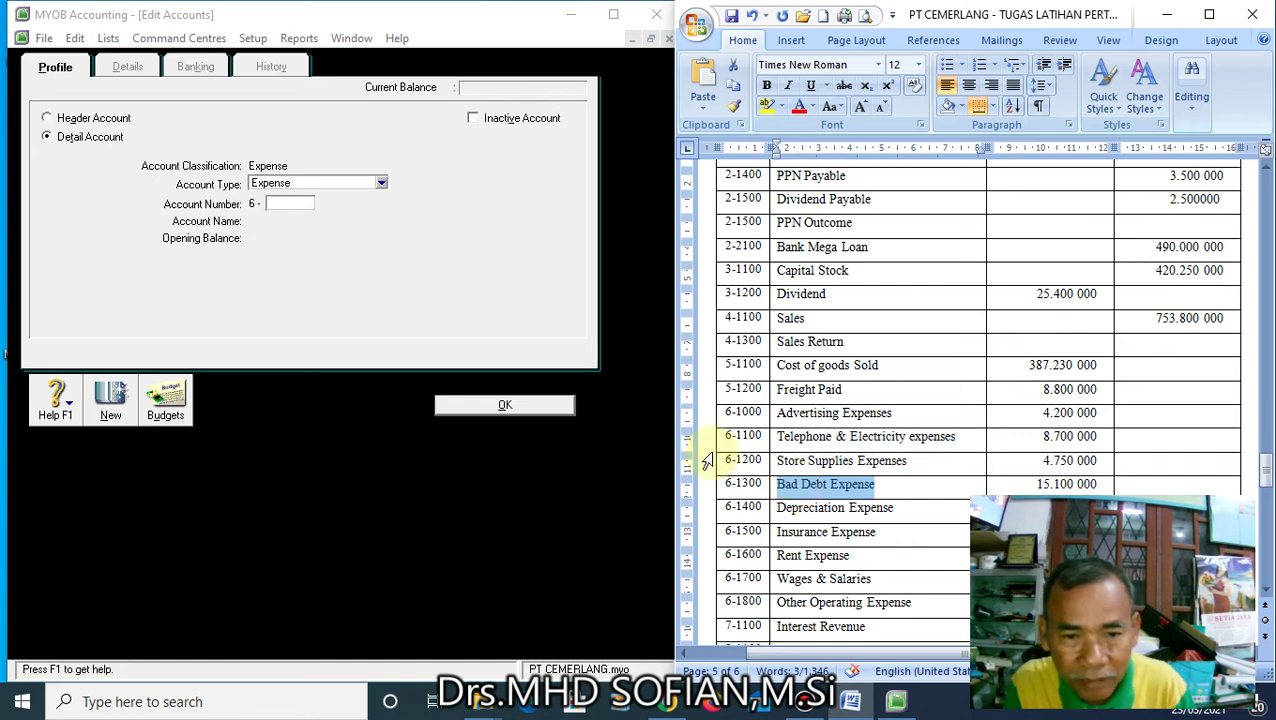
pyautogui.click(284, 205)
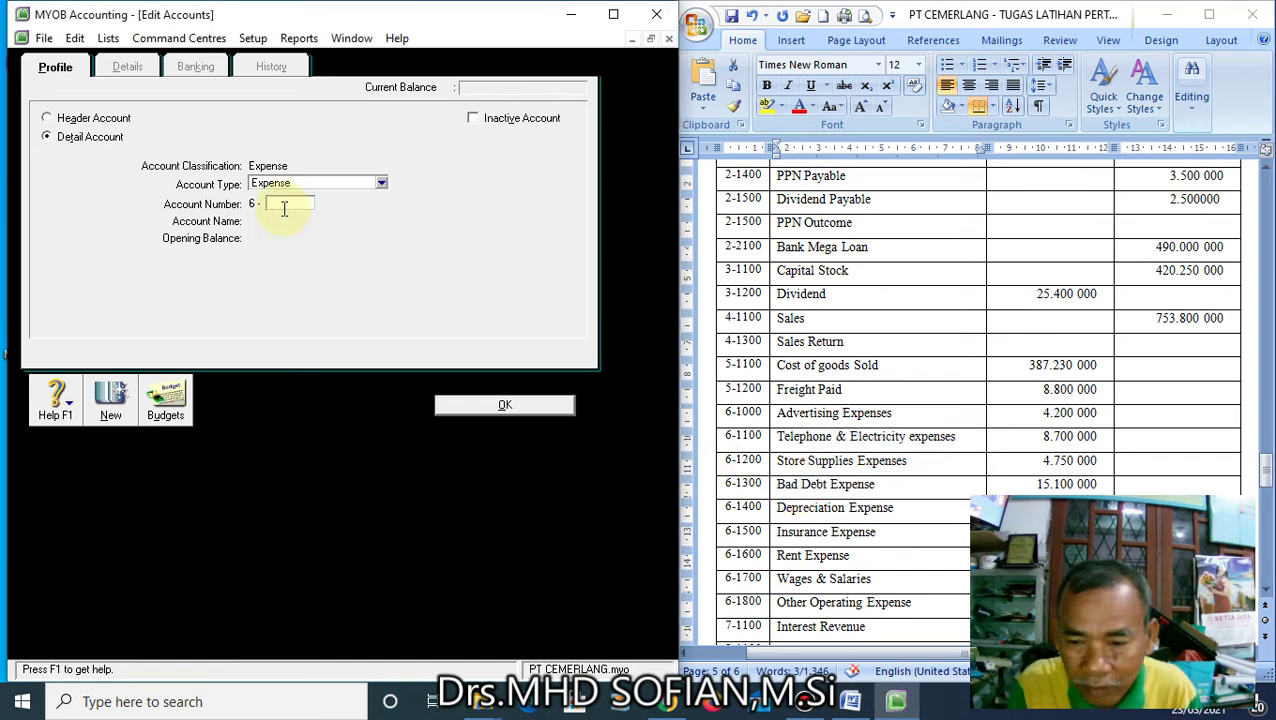
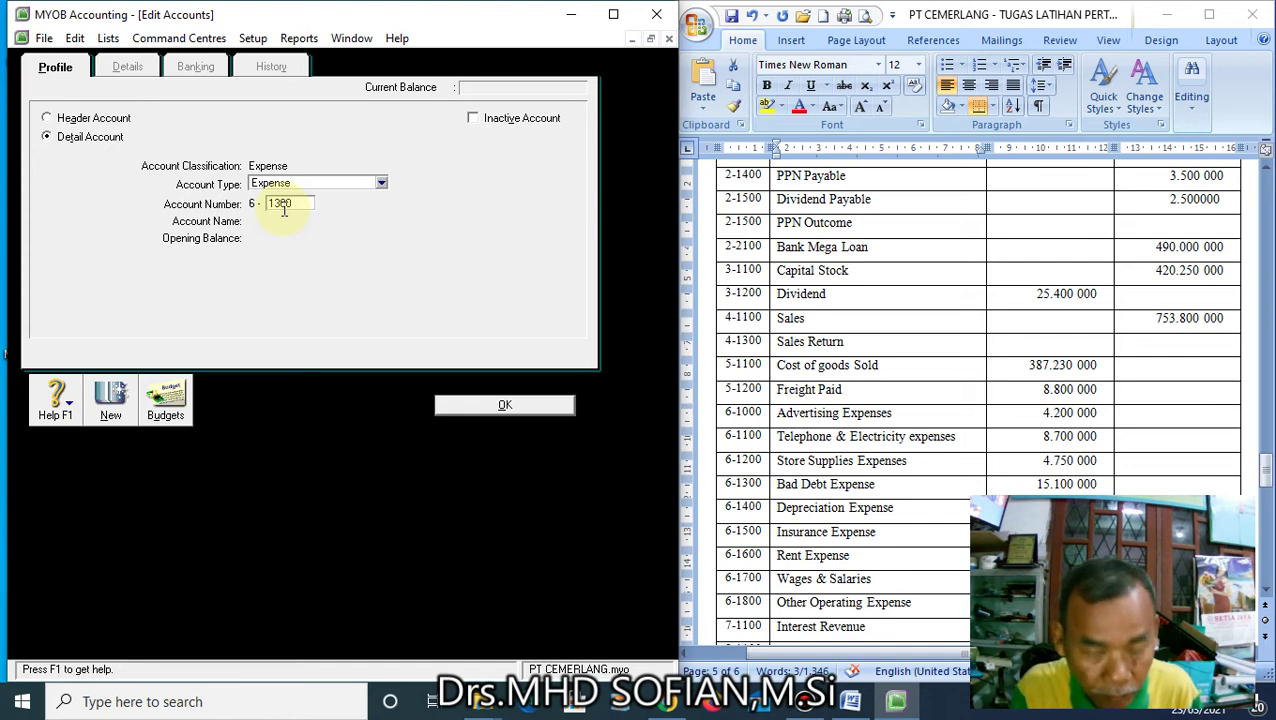
pyautogui.press('Tab')
pyautogui.write('Bad Debt Expense')
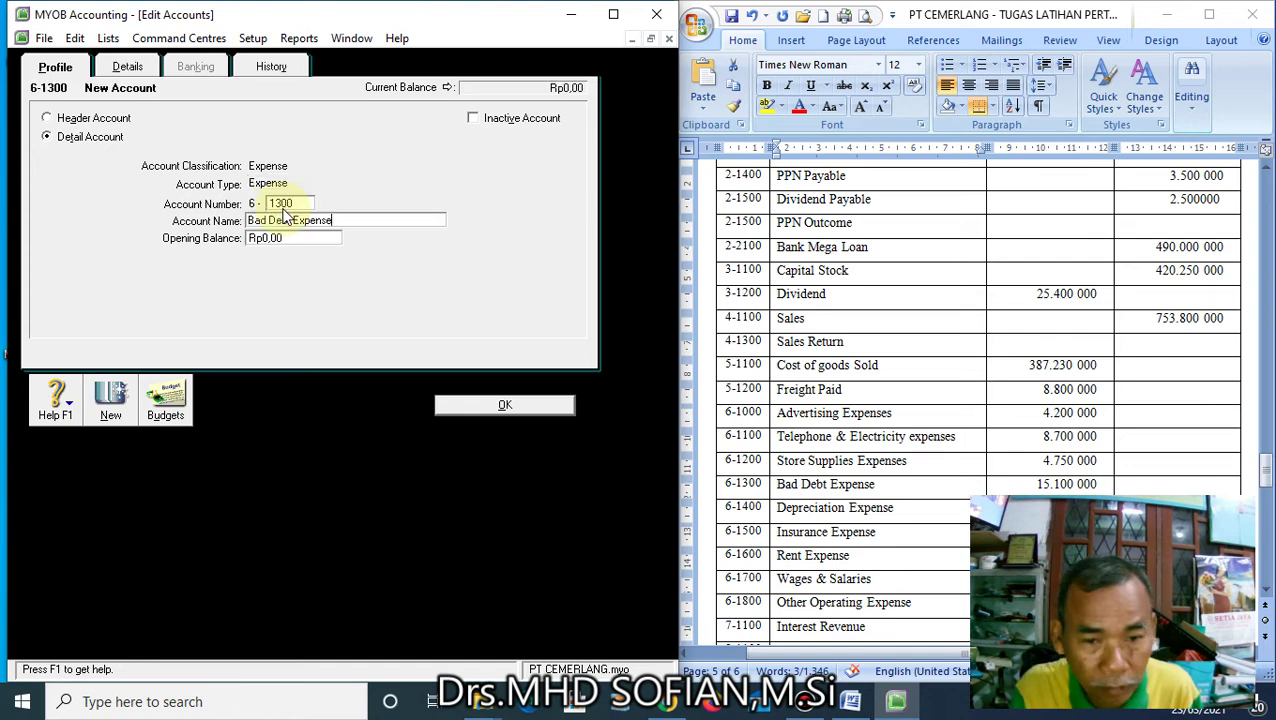
# Create Expense account 6-1400, named Depreciation Expense with the name copied from the Word trial balance
pyautogui.click(118, 400)
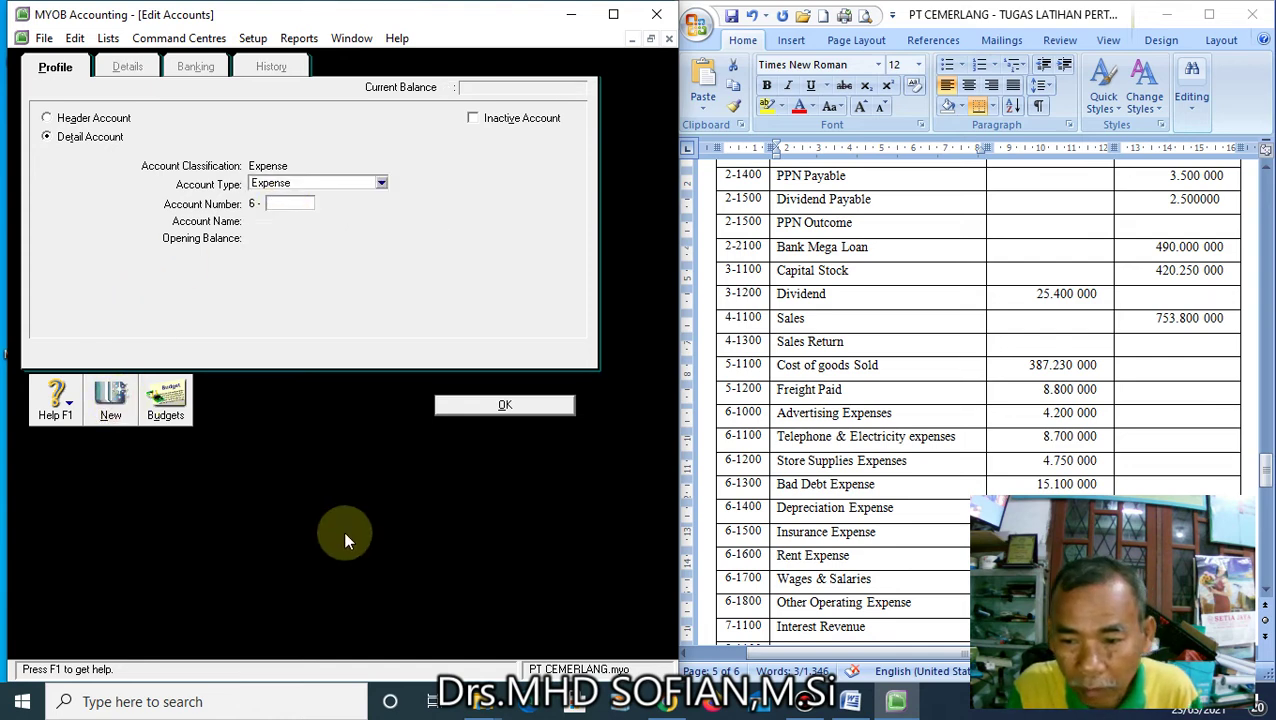
pyautogui.click(918, 512)
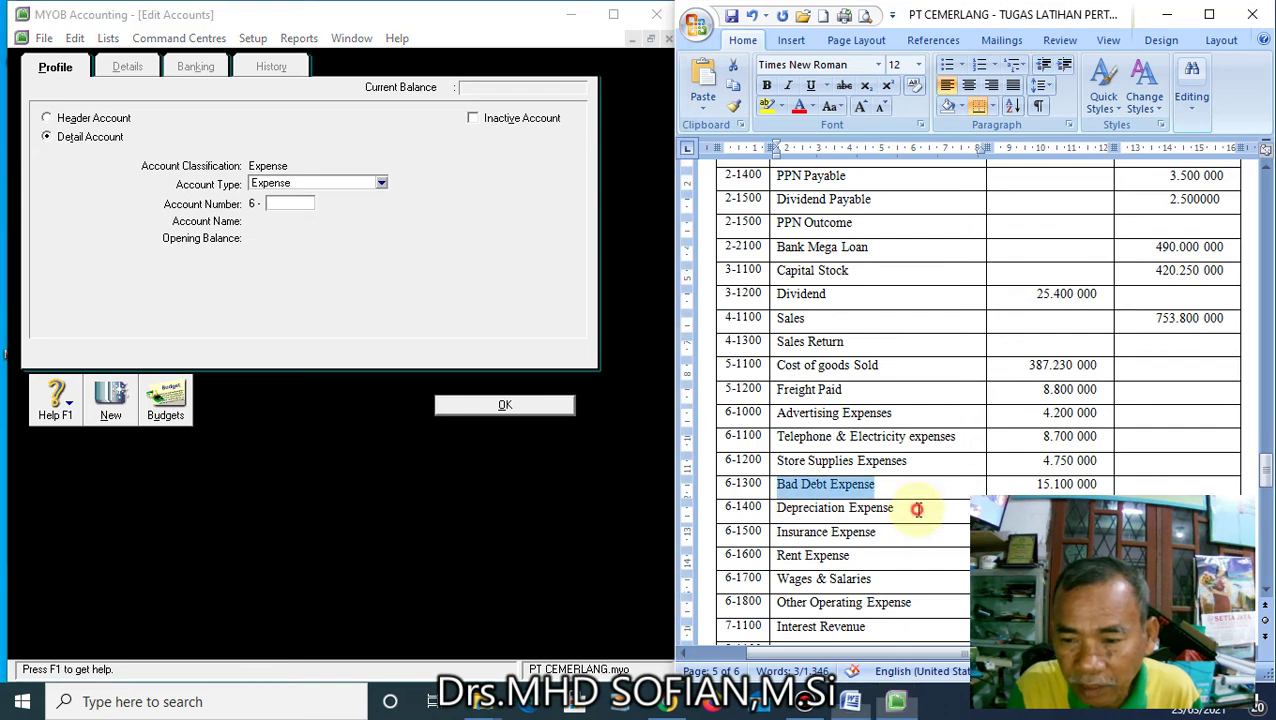
pyautogui.moveTo(917, 511); pyautogui.dragTo(815, 513)
pyautogui.hotkey('ctrl', 'c')
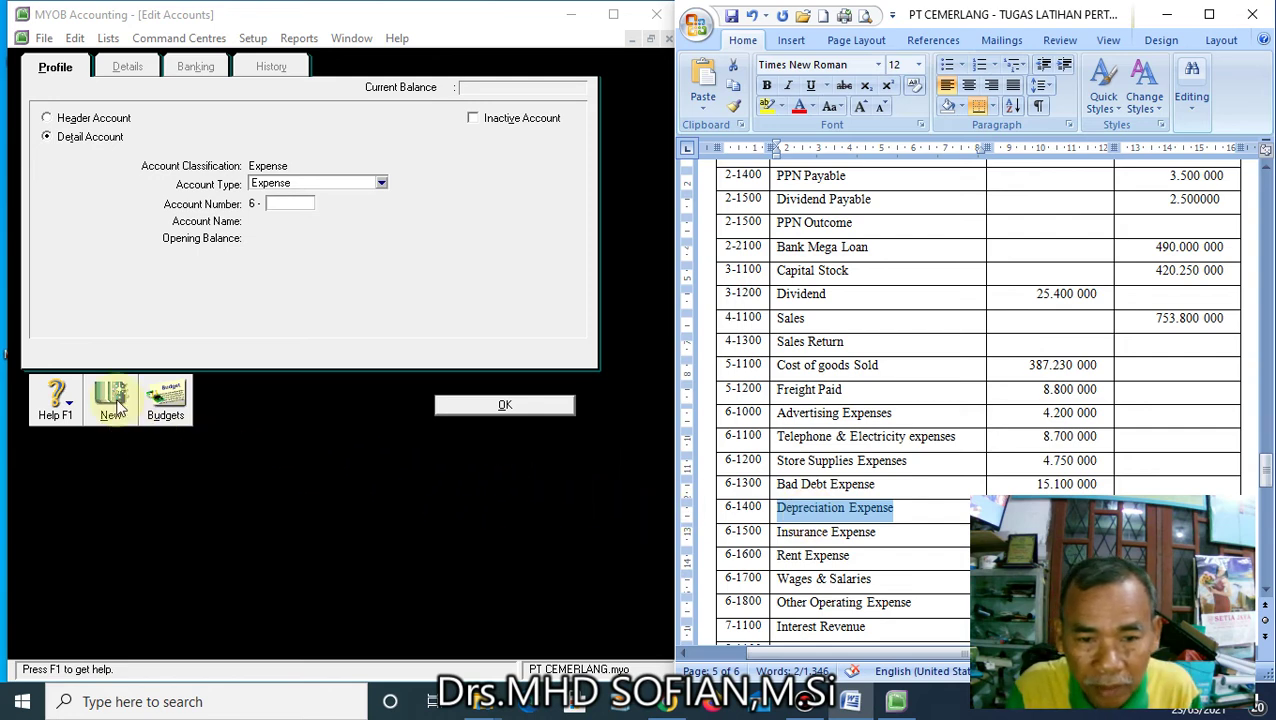
pyautogui.click(296, 203)
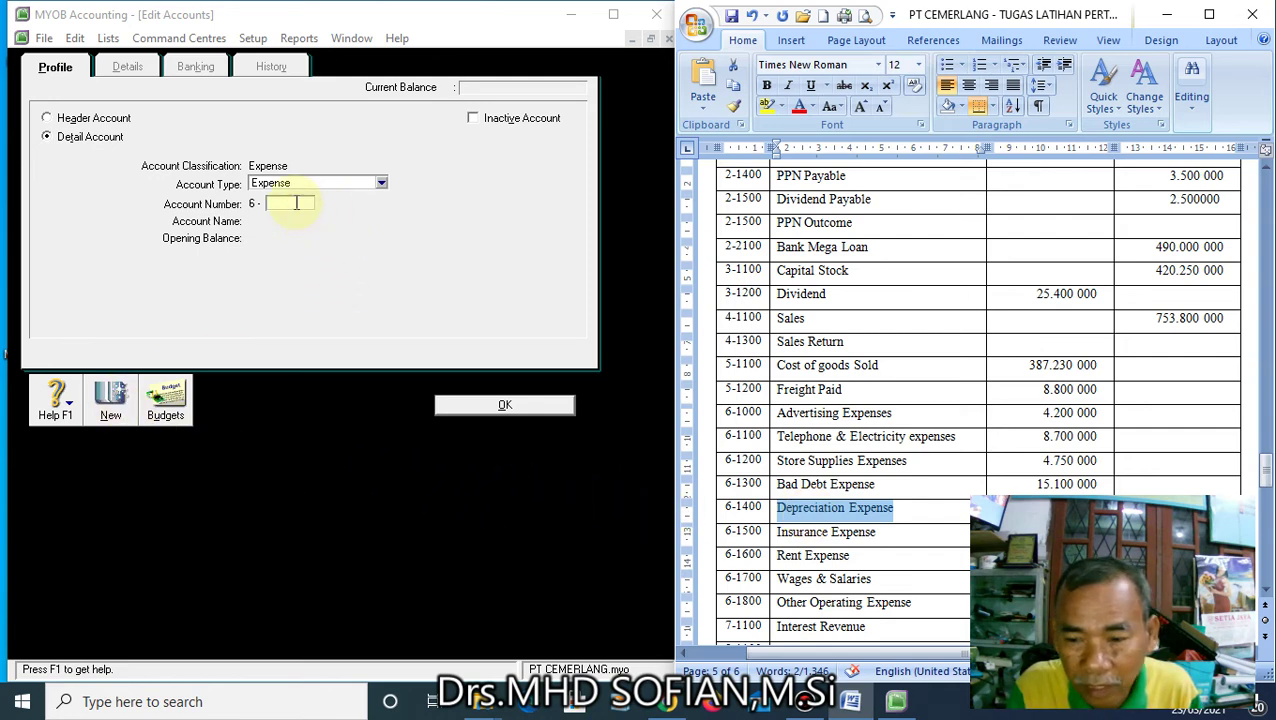
pyautogui.click(296, 203)
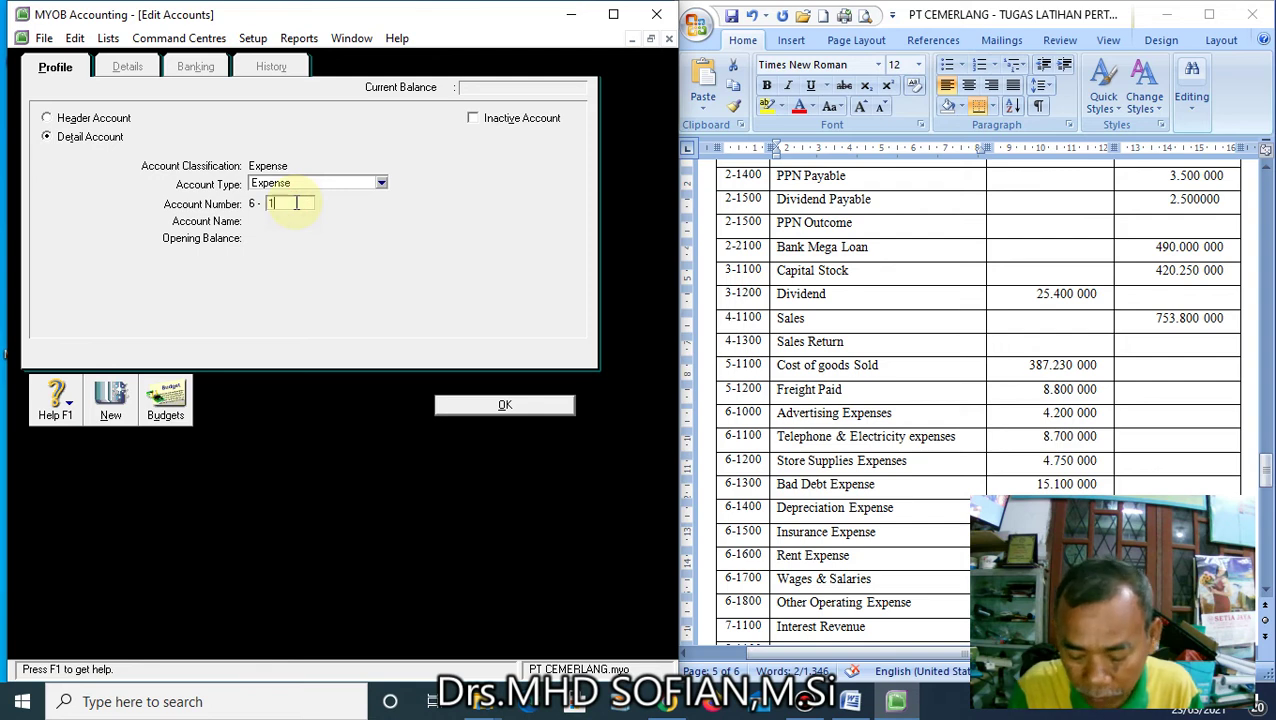
pyautogui.press('Tab')
pyautogui.hotkey('ctrl', 'v')
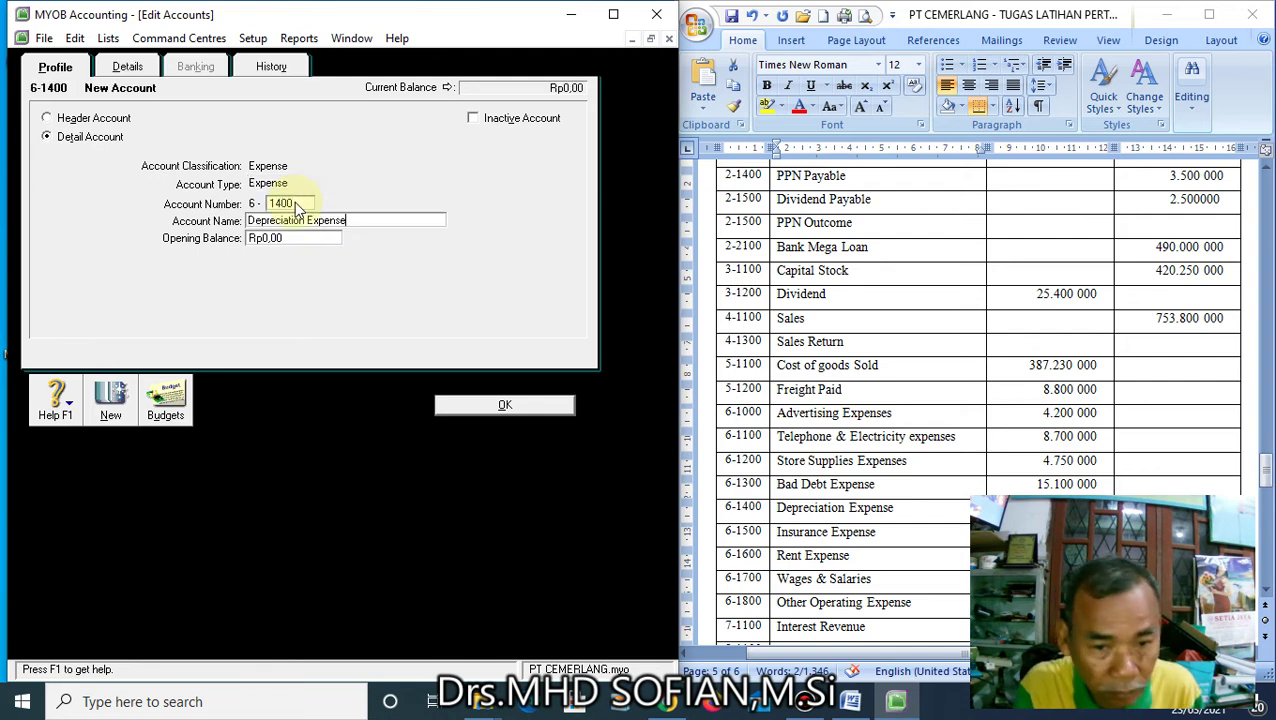
# Create Expense account 6-1500, named Insurance Expense with the name copied from the Word trial balance
pyautogui.click(110, 405)
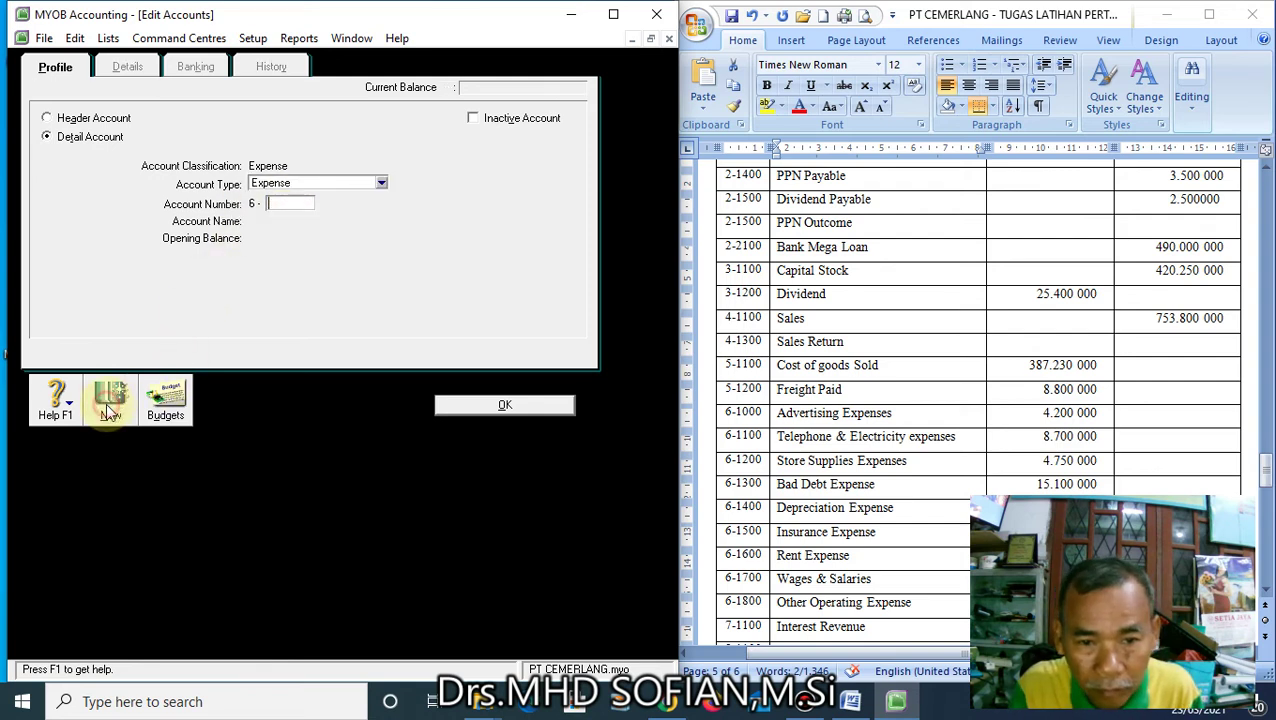
pyautogui.click(882, 535)
pyautogui.moveTo(882, 535); pyautogui.dragTo(801, 541)
pyautogui.hotkey('ctrl', 'c')
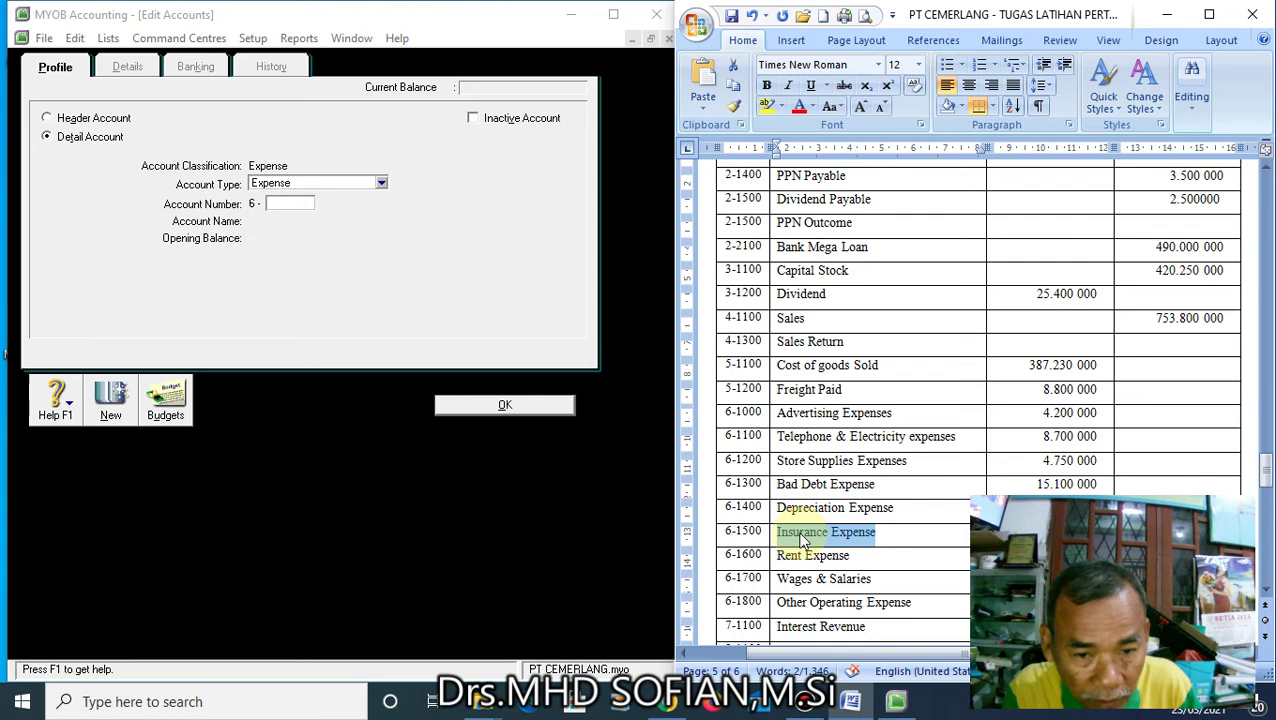
pyautogui.click(288, 203)
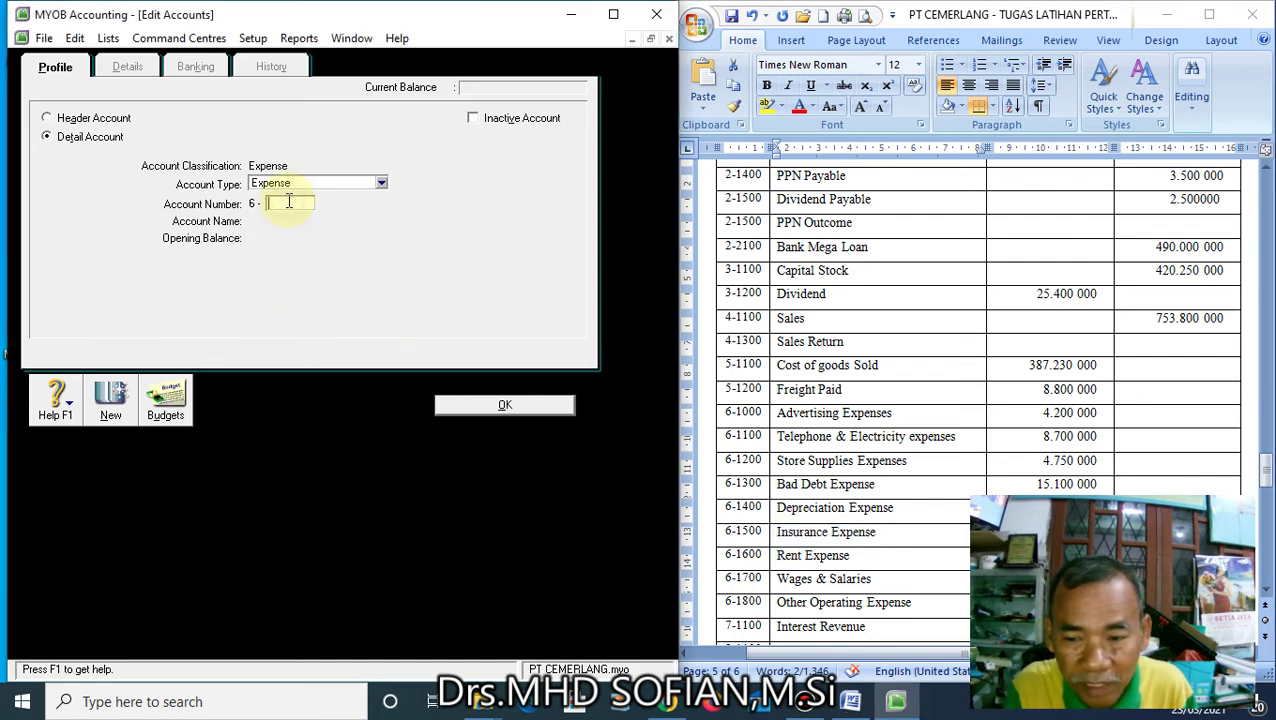
pyautogui.write('1500')
pyautogui.press('Tab')
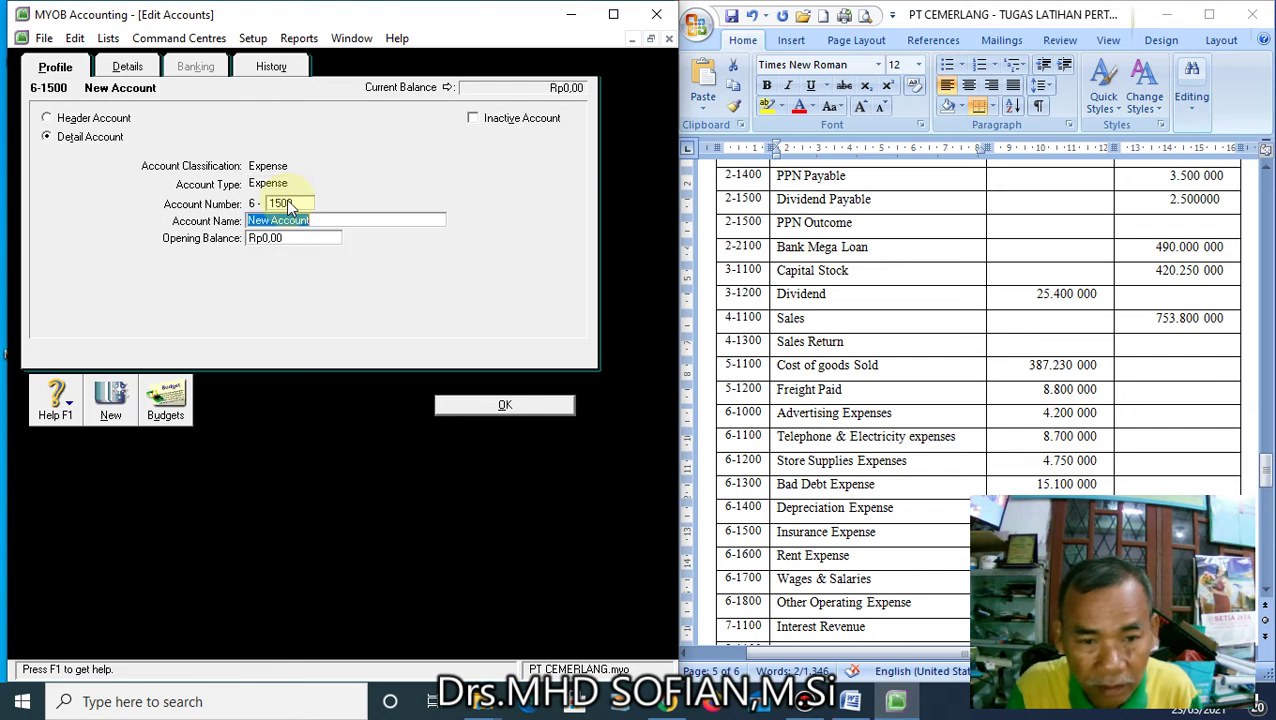
pyautogui.hotkey('ctrl', 'v')
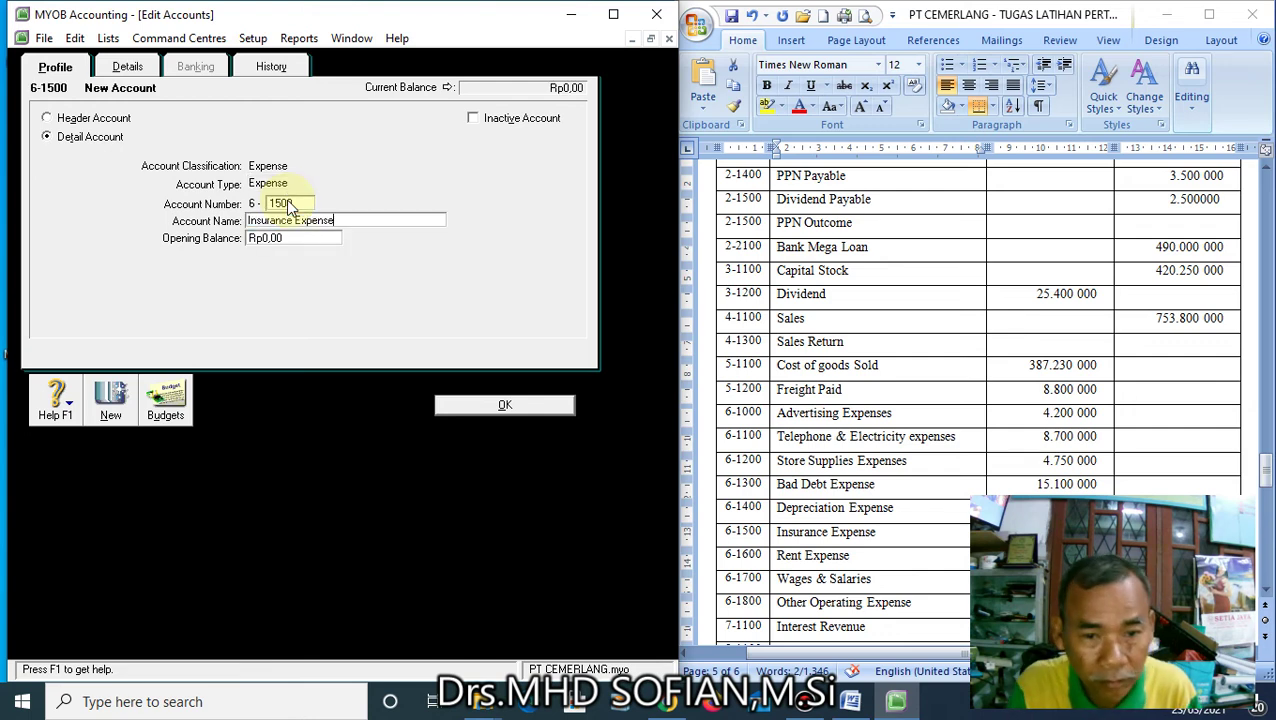
# Create Expense account 6-1600, named Rent Expense with the name copied from the Word trial balance
pyautogui.click(860, 557)
pyautogui.moveTo(860, 557); pyautogui.dragTo(787, 565)
pyautogui.hotkey('ctrl', 'c')
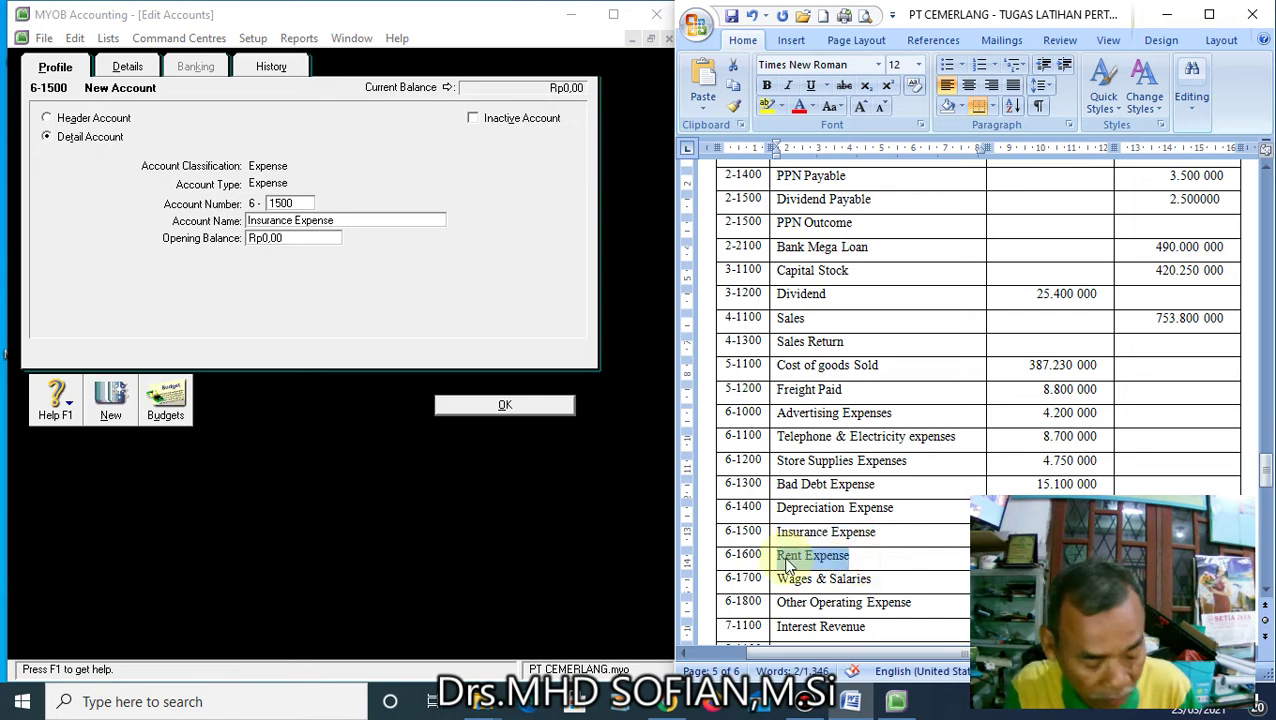
pyautogui.click(110, 402)
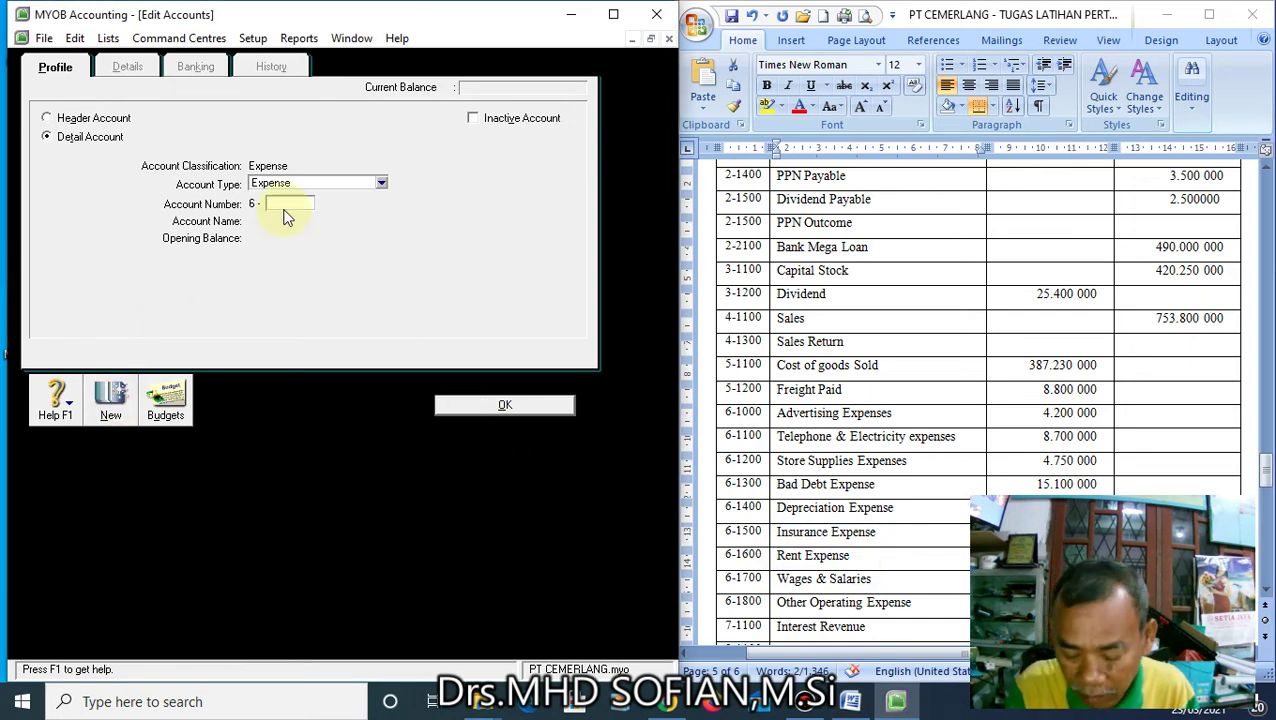
pyautogui.press('Tab')
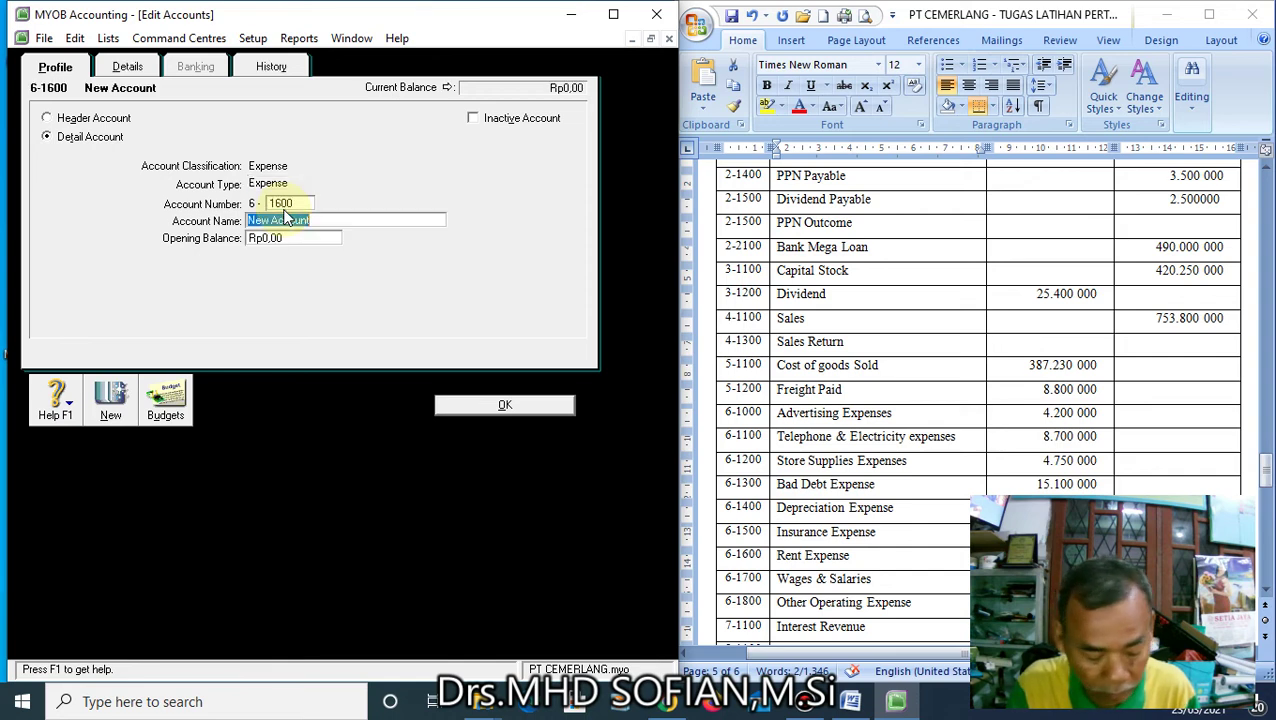
pyautogui.hotkey('ctrl', 'v')
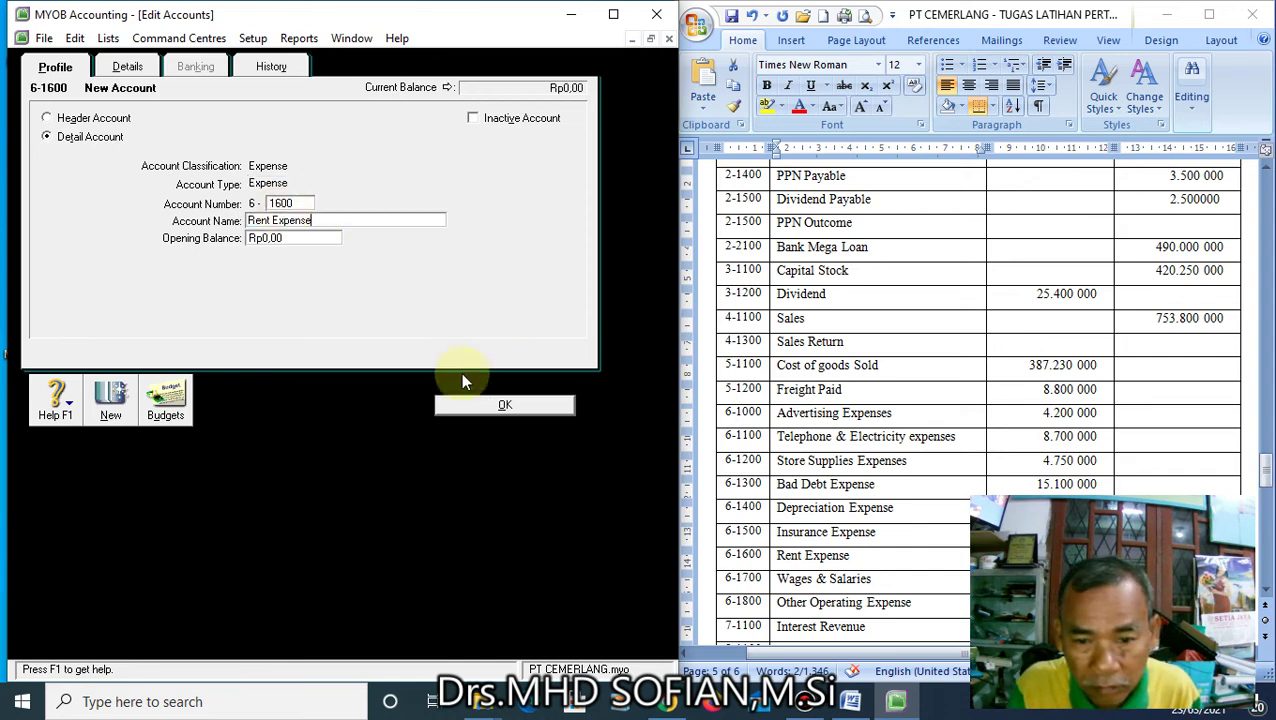
# Create Expense account 6-1700, named Wages & Salaries with the name copied from the Word trial balance
pyautogui.click(110, 402)
pyautogui.scroll(-1, 935, 600)
pyautogui.scroll(-1, 911, 522)
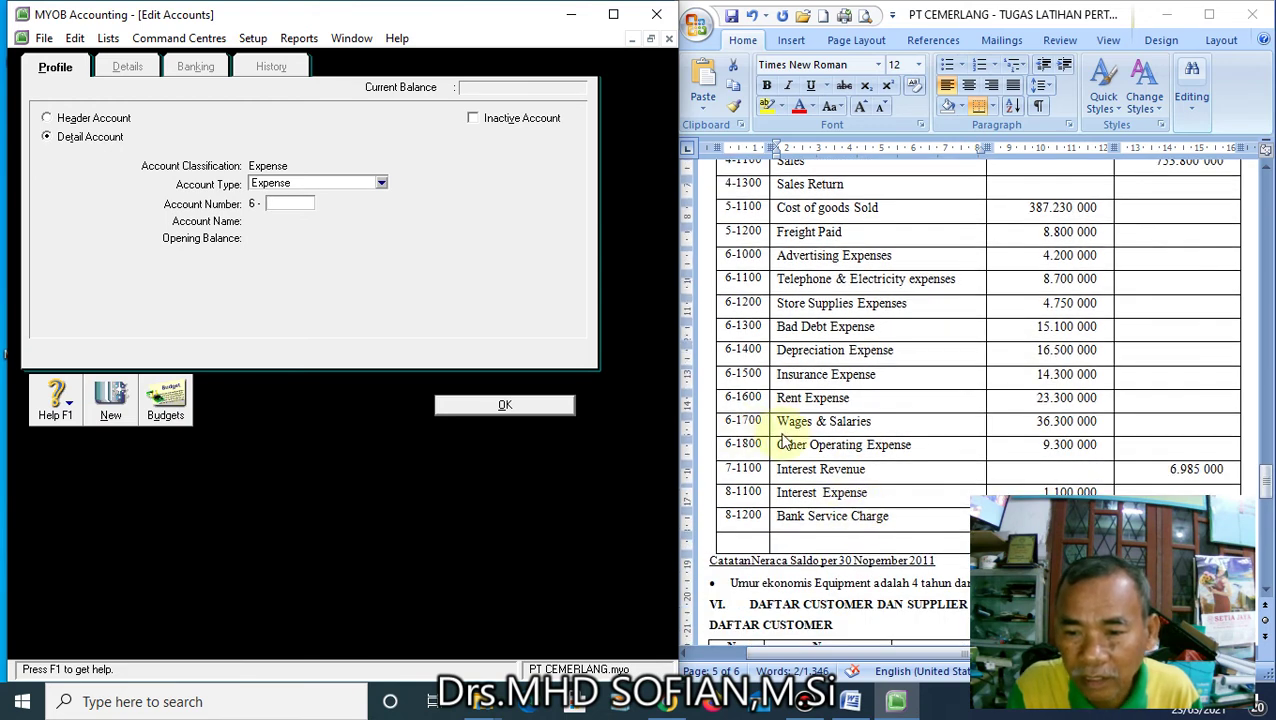
pyautogui.click(906, 421)
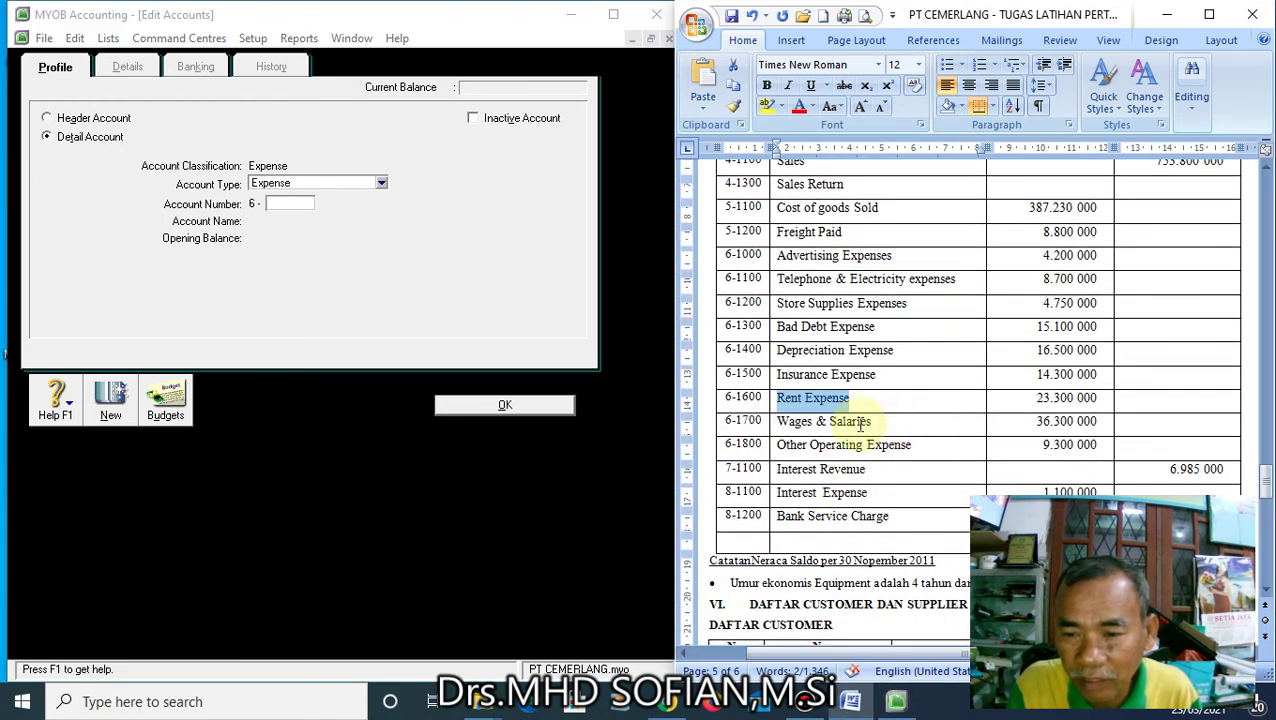
pyautogui.moveTo(906, 421); pyautogui.dragTo(812, 424)
pyautogui.hotkey('ctrl', 'c')
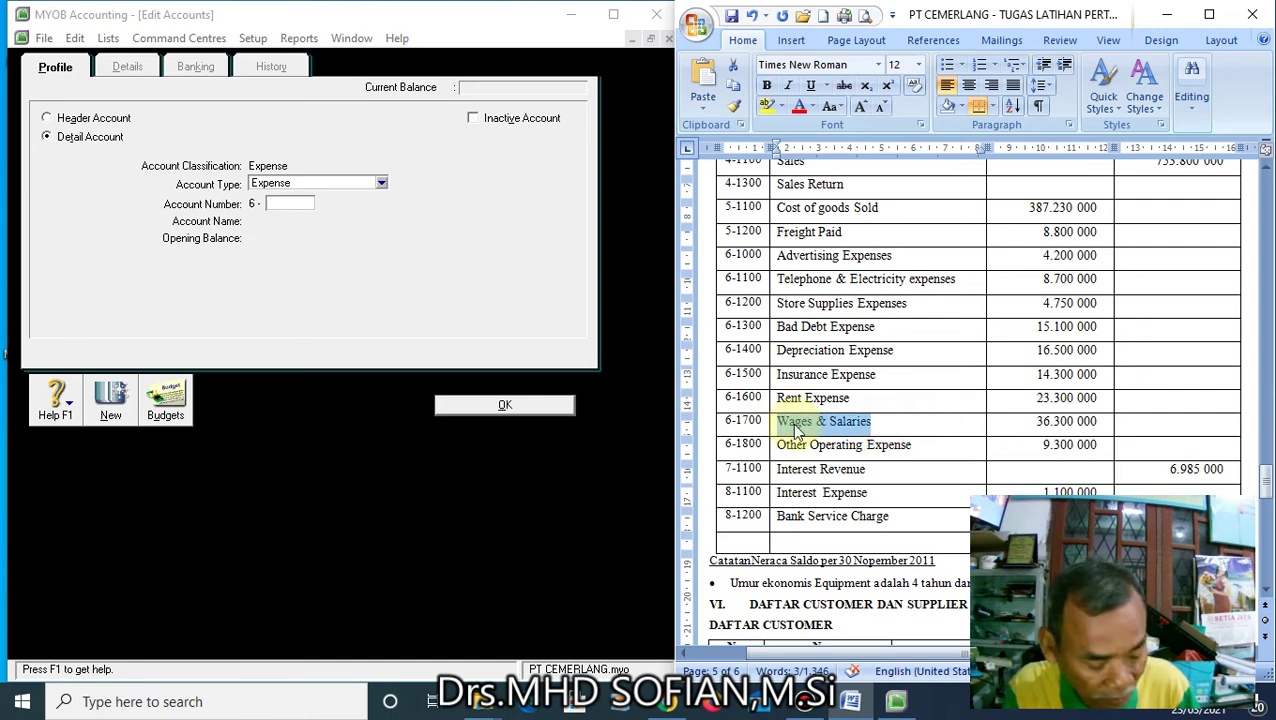
pyautogui.click(277, 205)
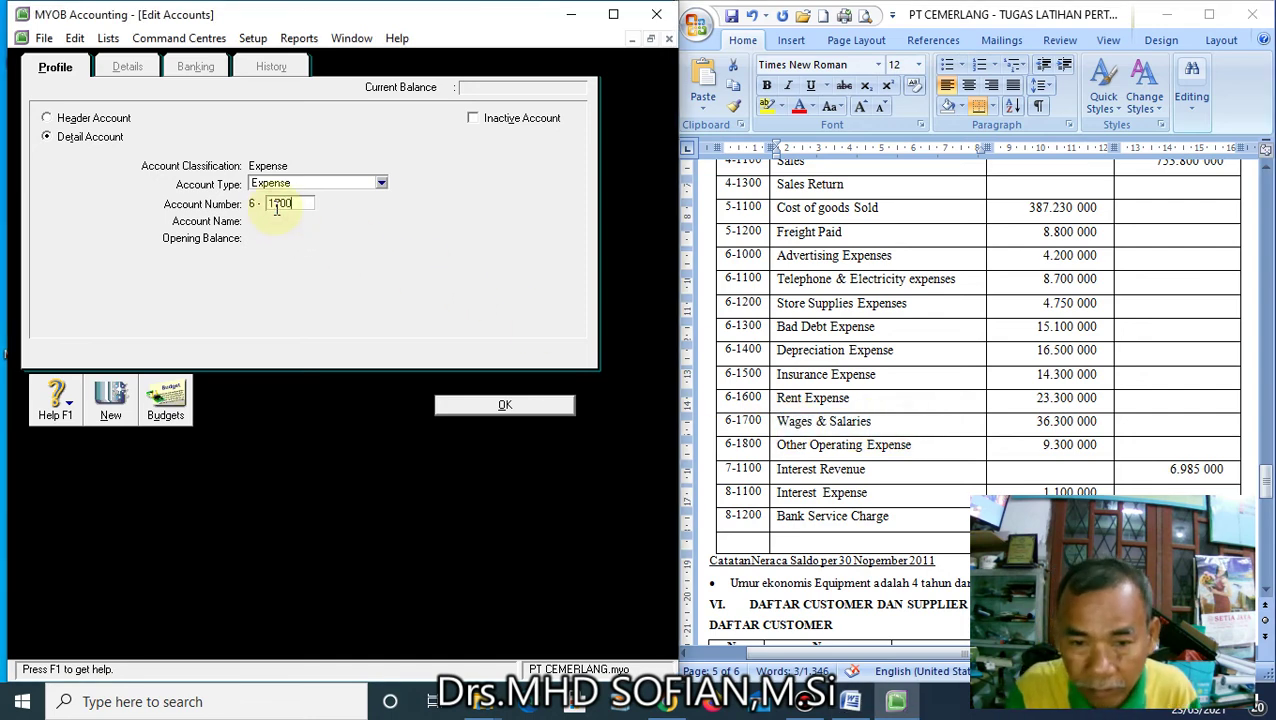
pyautogui.write('1700')
pyautogui.press('Tab')
pyautogui.hotkey('ctrl', 'v')
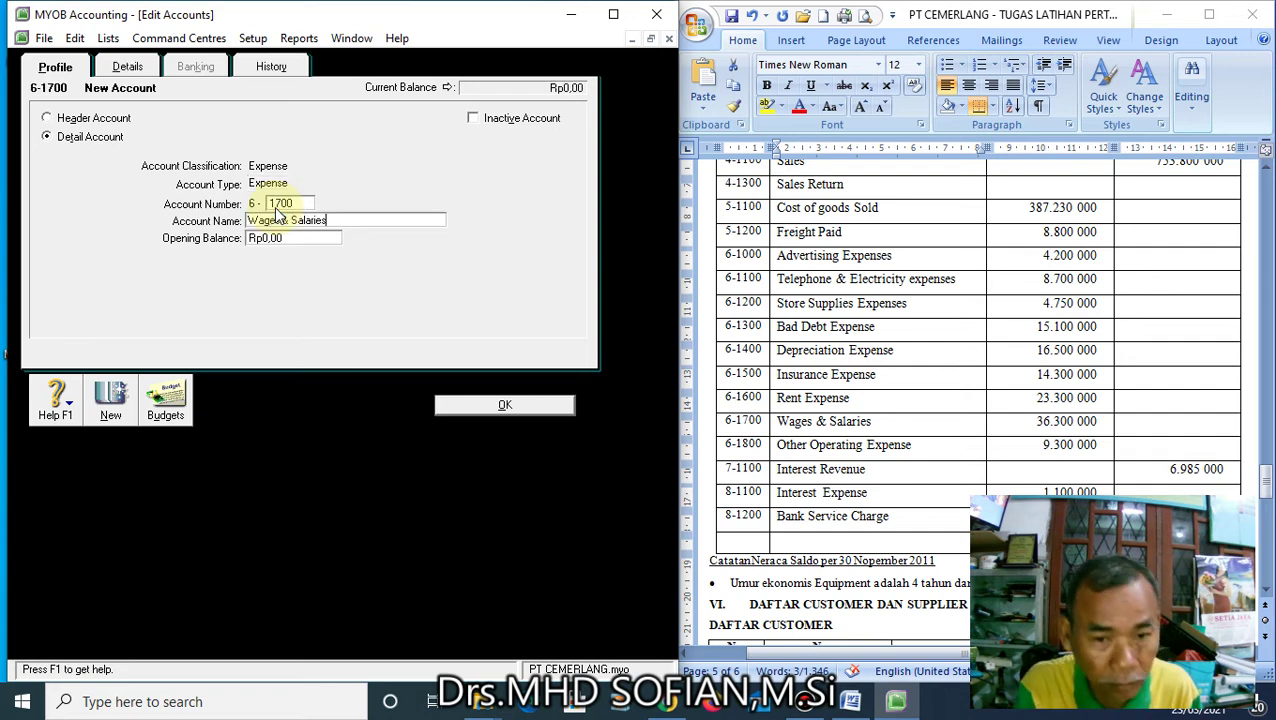
# Create Expense account 6-1800, named Other Operating Expense with the name copied from the Word trial balance
pyautogui.click(111, 397)
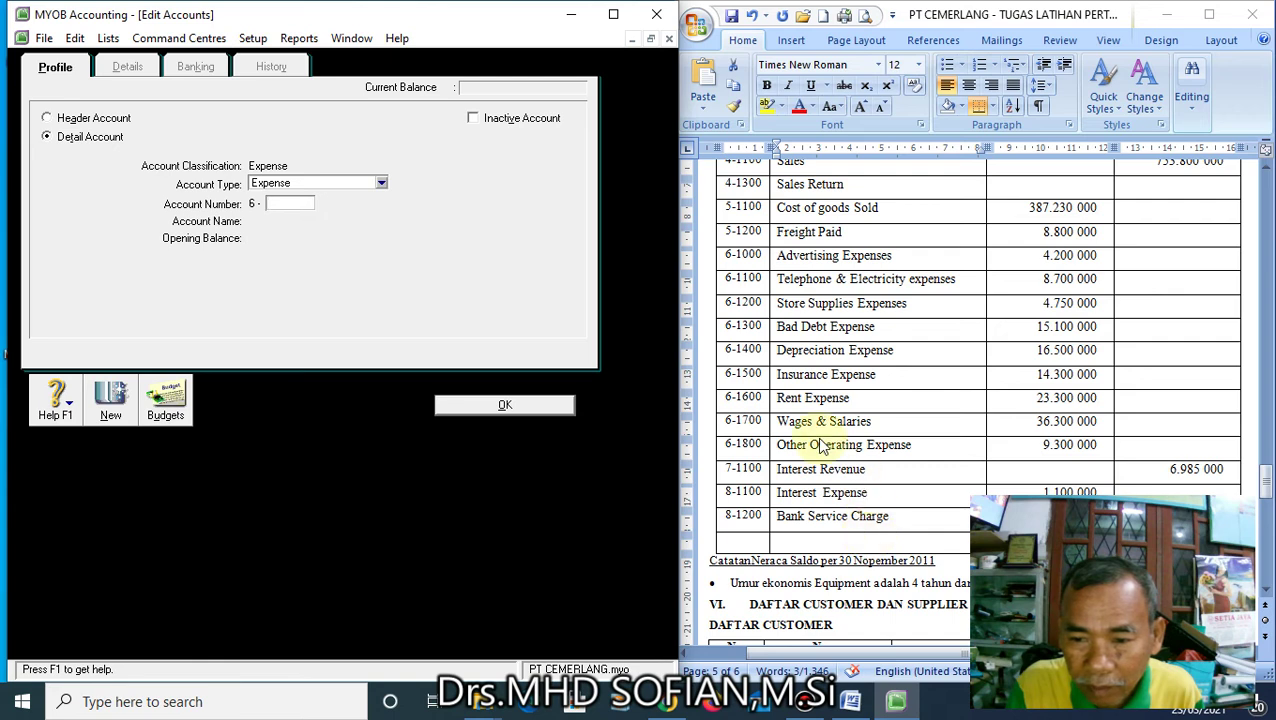
pyautogui.click(920, 452)
pyautogui.moveTo(918, 446); pyautogui.dragTo(795, 450)
pyautogui.hotkey('ctrl', 'c')
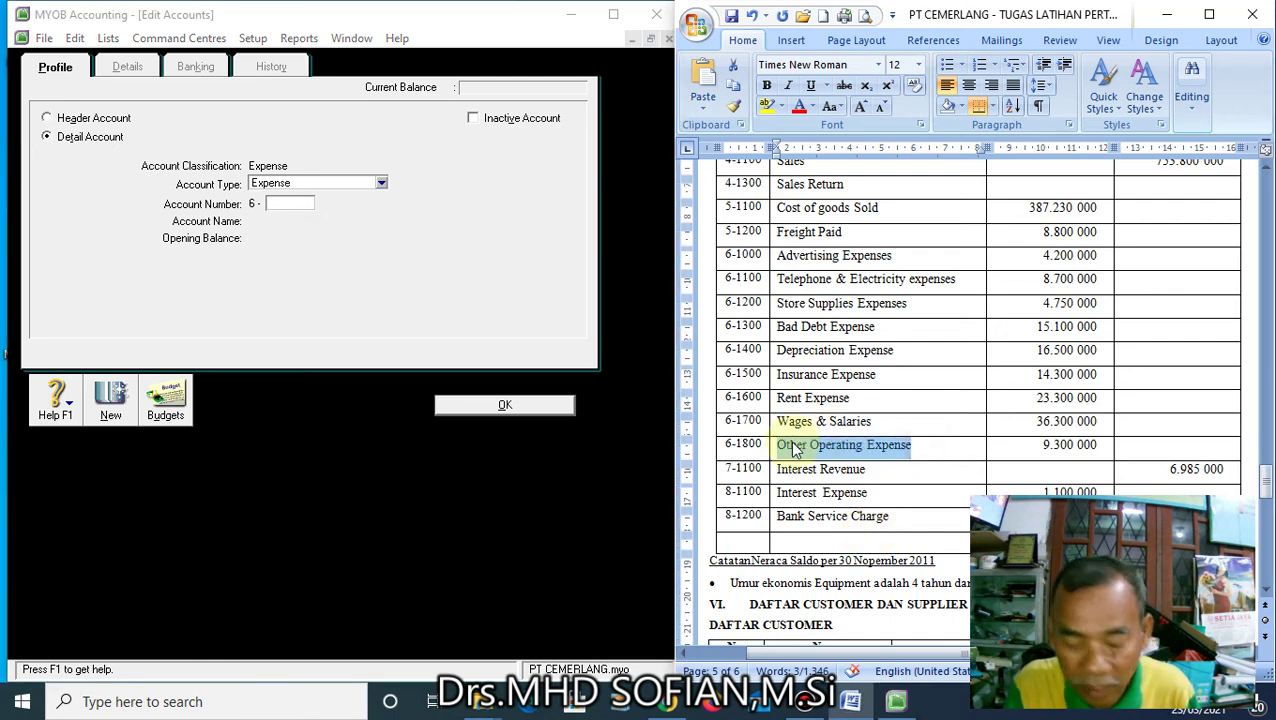
pyautogui.click(274, 203)
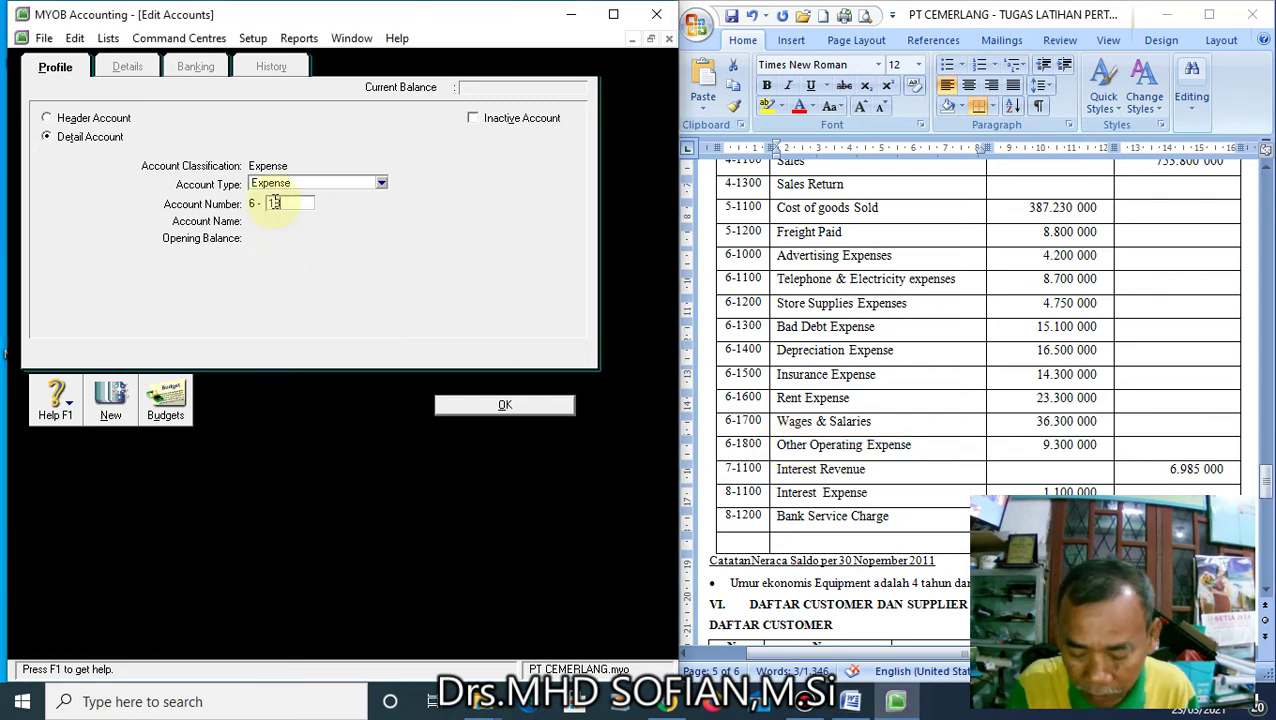
pyautogui.write('1800')
pyautogui.press('Tab')
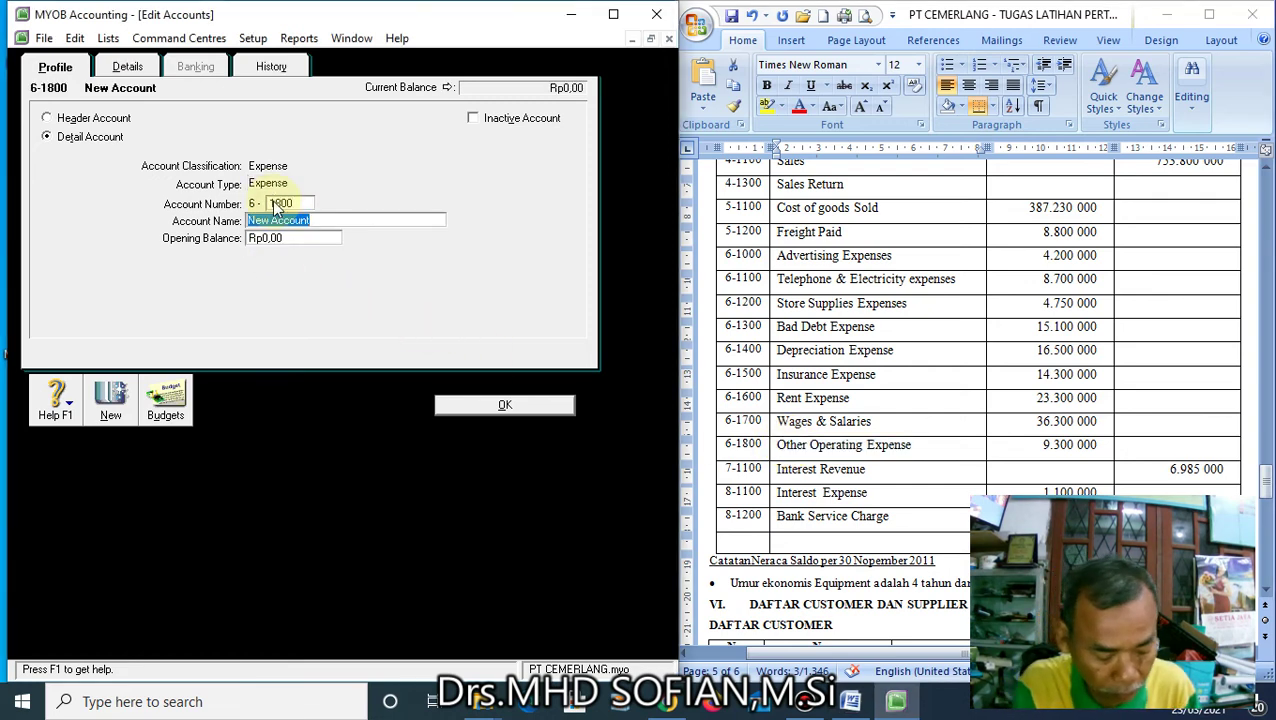
pyautogui.hotkey('ctrl', 'v')
# Create an Other Income account numbered 8-1100, named Interest Revenue with the name copied from the Word trial balance
pyautogui.click(110, 398)
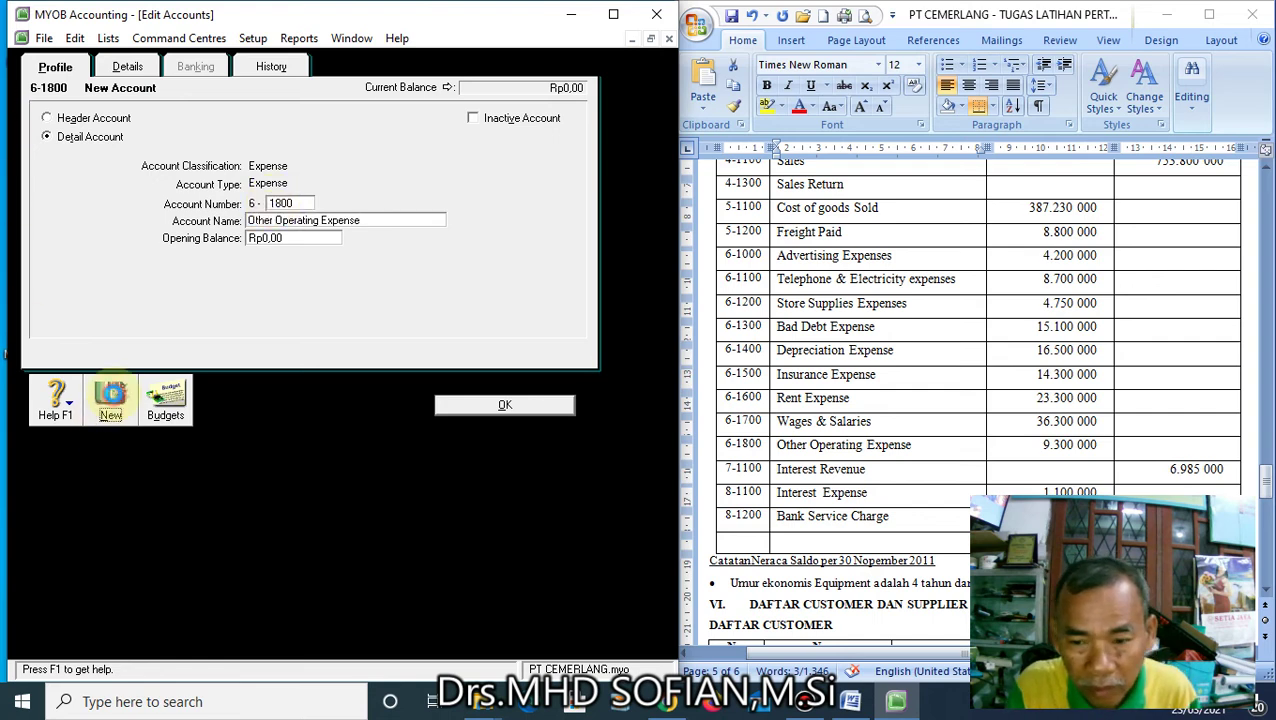
pyautogui.click(890, 469)
pyautogui.moveTo(878, 470); pyautogui.dragTo(787, 476)
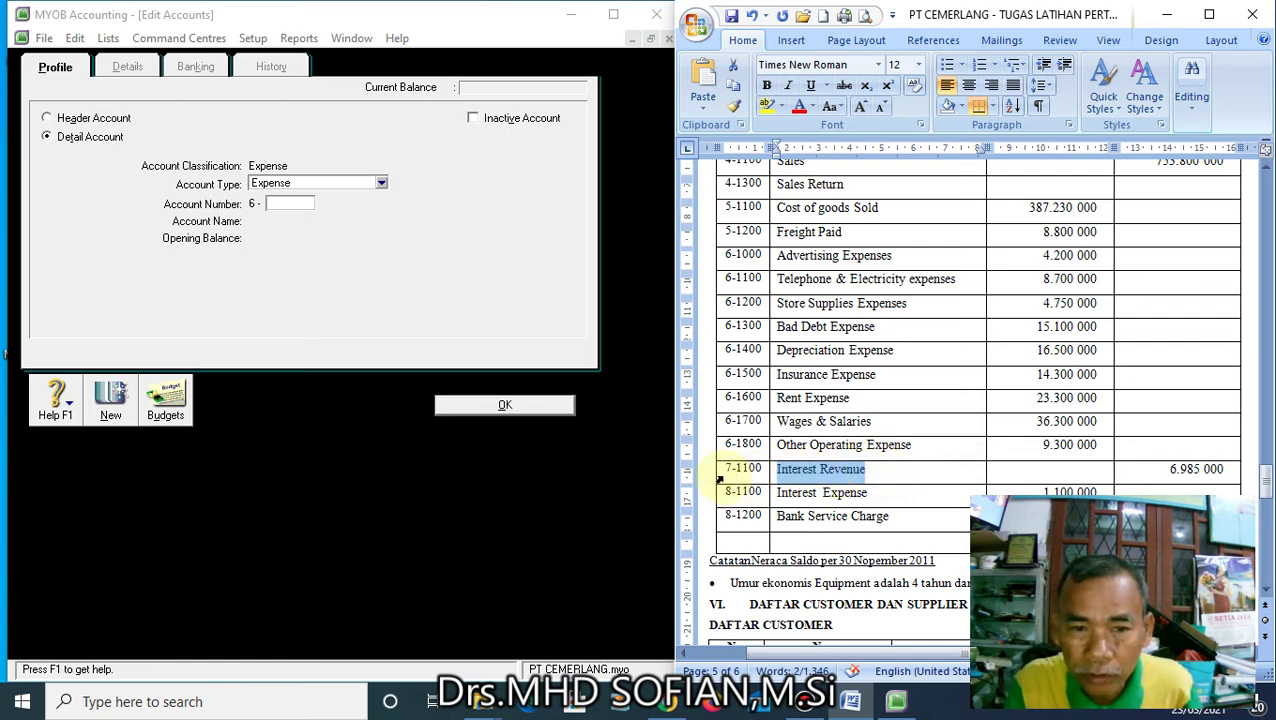
pyautogui.click(383, 183)
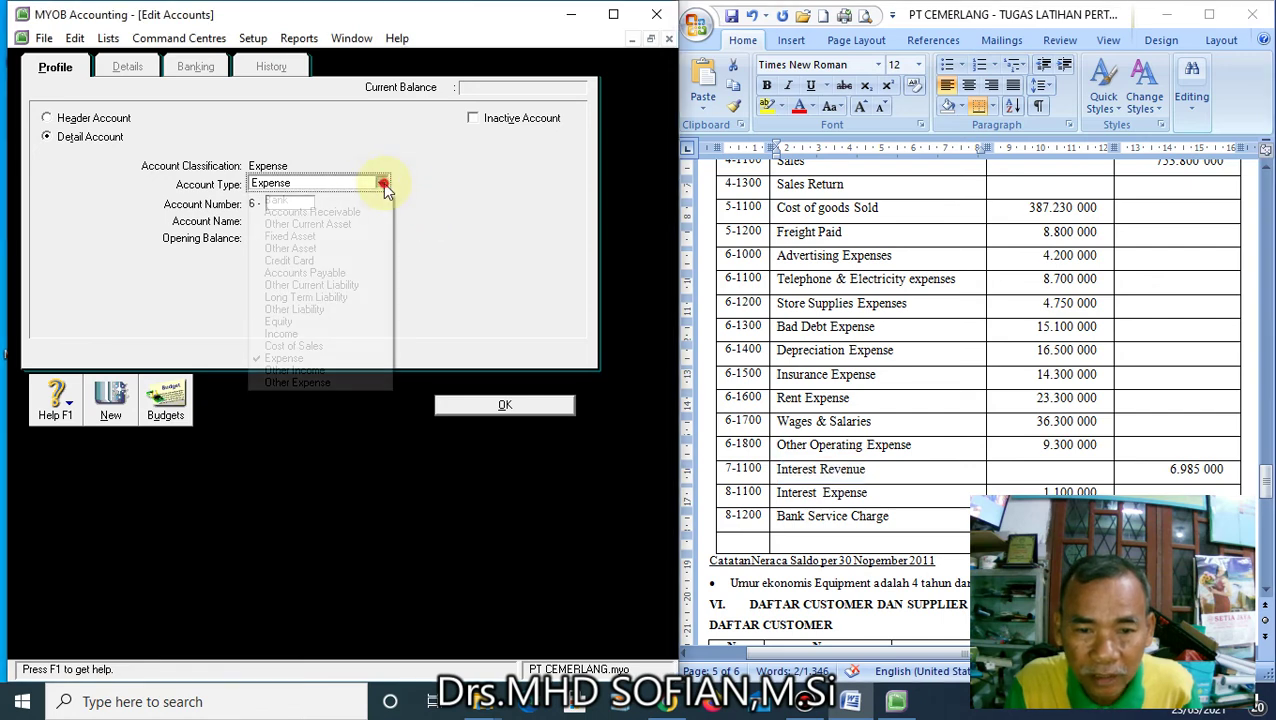
pyautogui.click(317, 372)
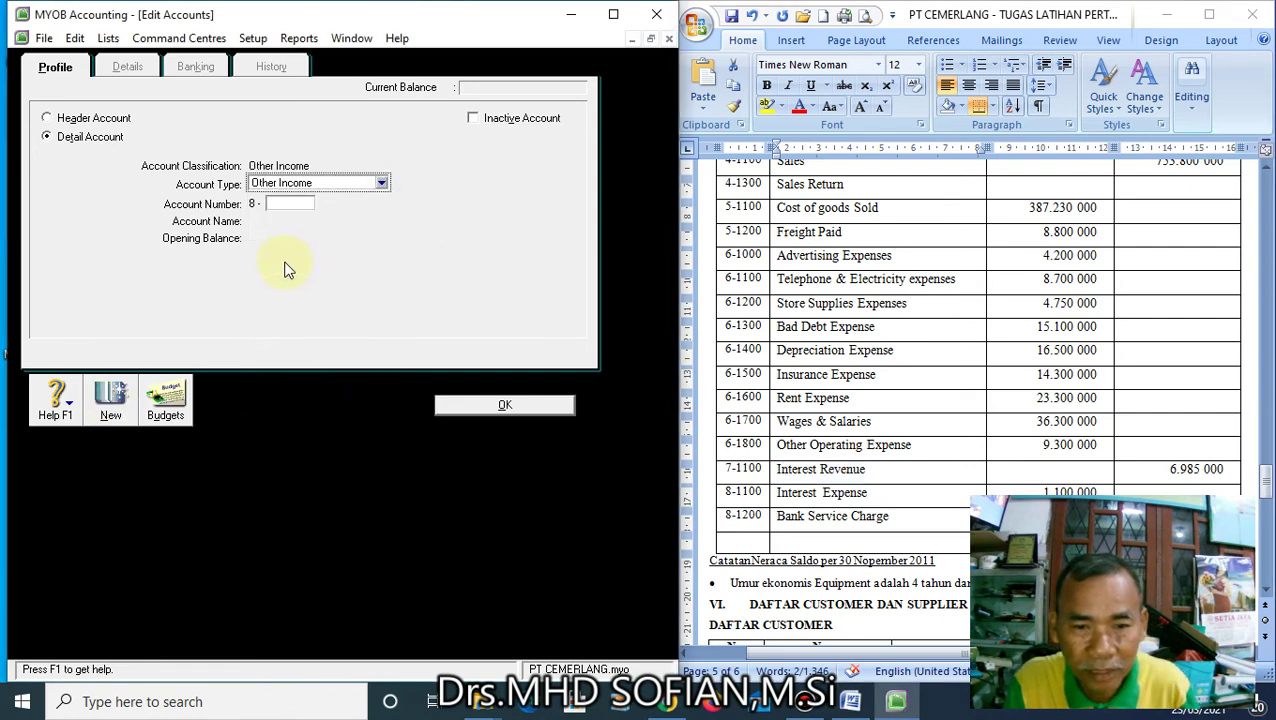
pyautogui.click(283, 205)
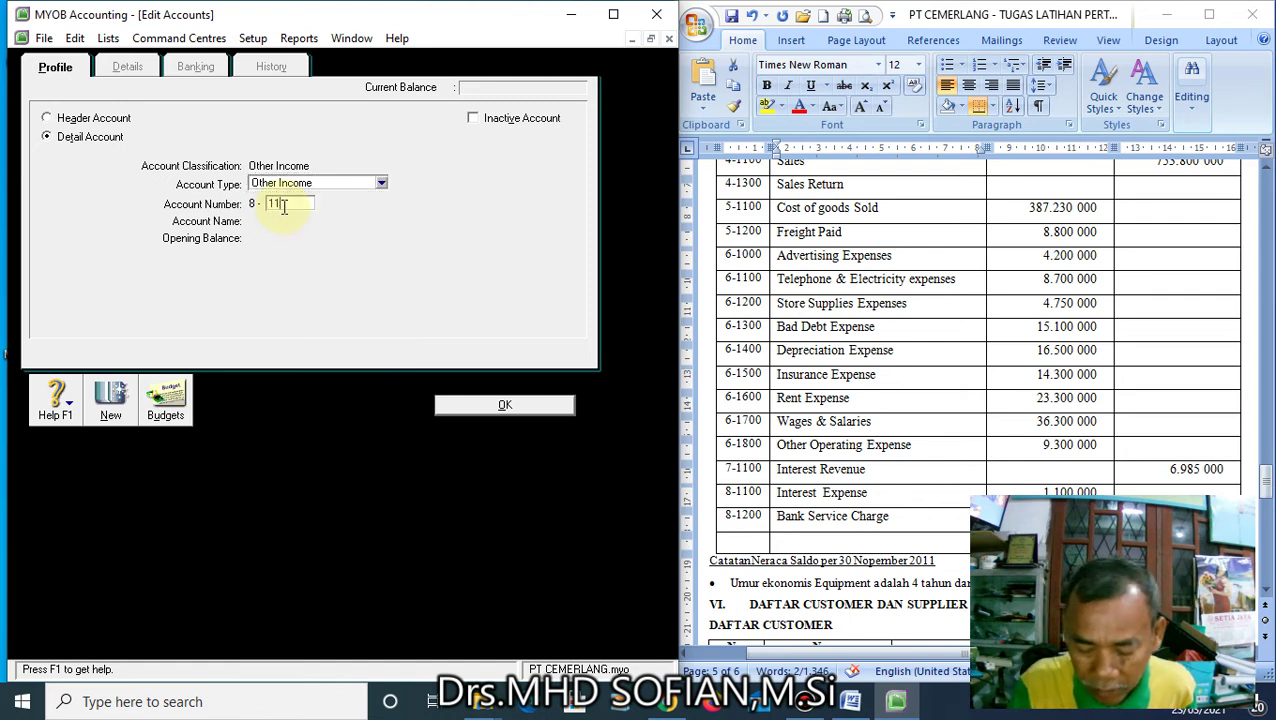
pyautogui.write('1100')
pyautogui.press('Tab')
pyautogui.write('Interest Revenue')
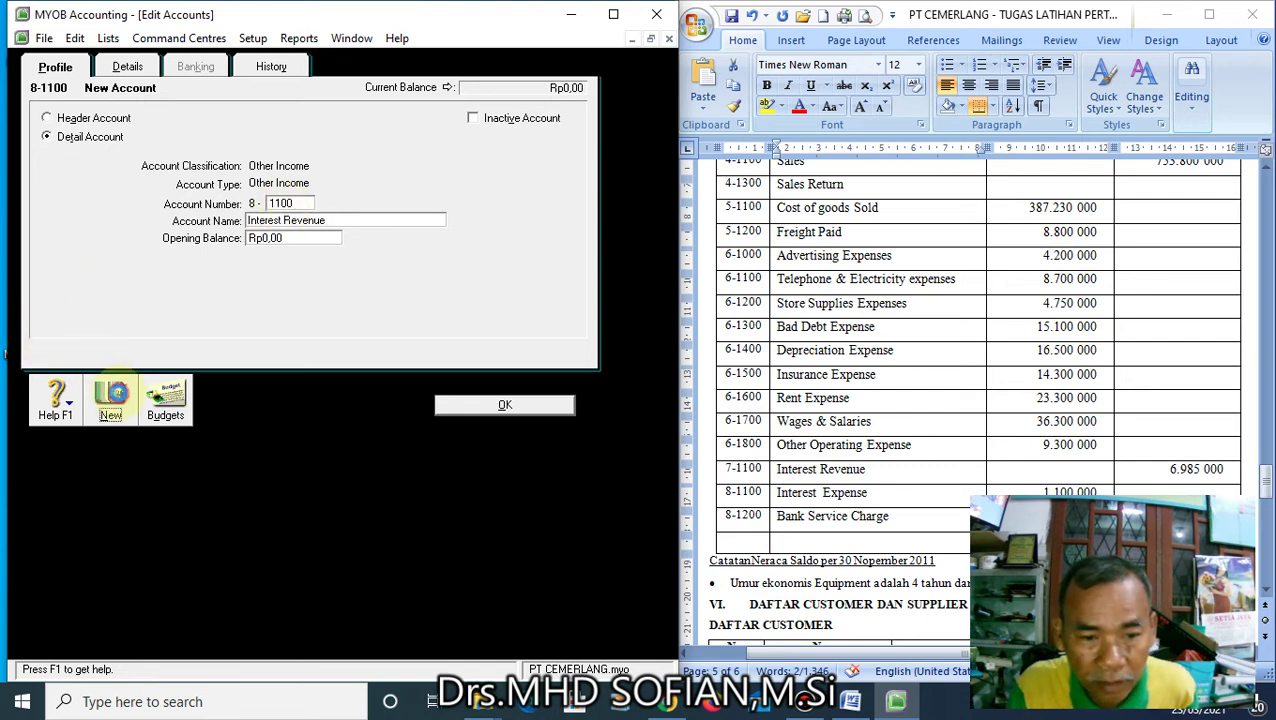
# Create Other Expense account 9-1100, named Interest Expense with the name copied from the Word trial balance
pyautogui.click(112, 391)
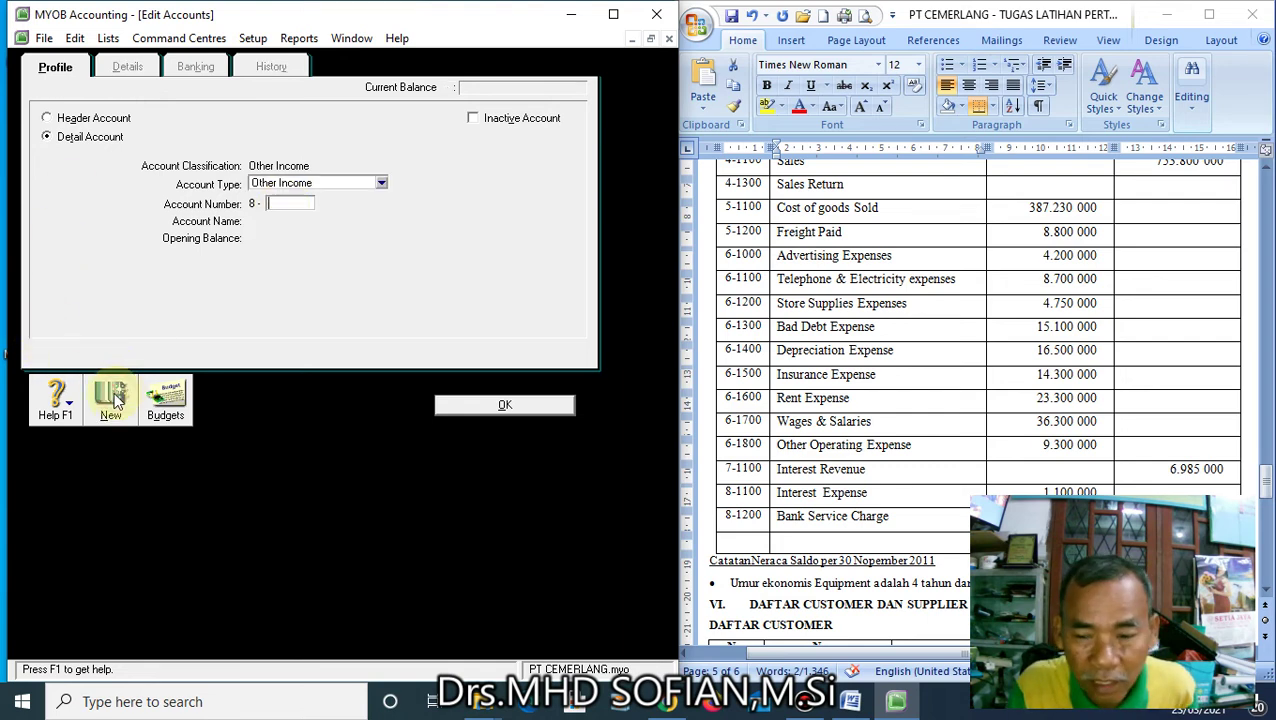
pyautogui.click(882, 494)
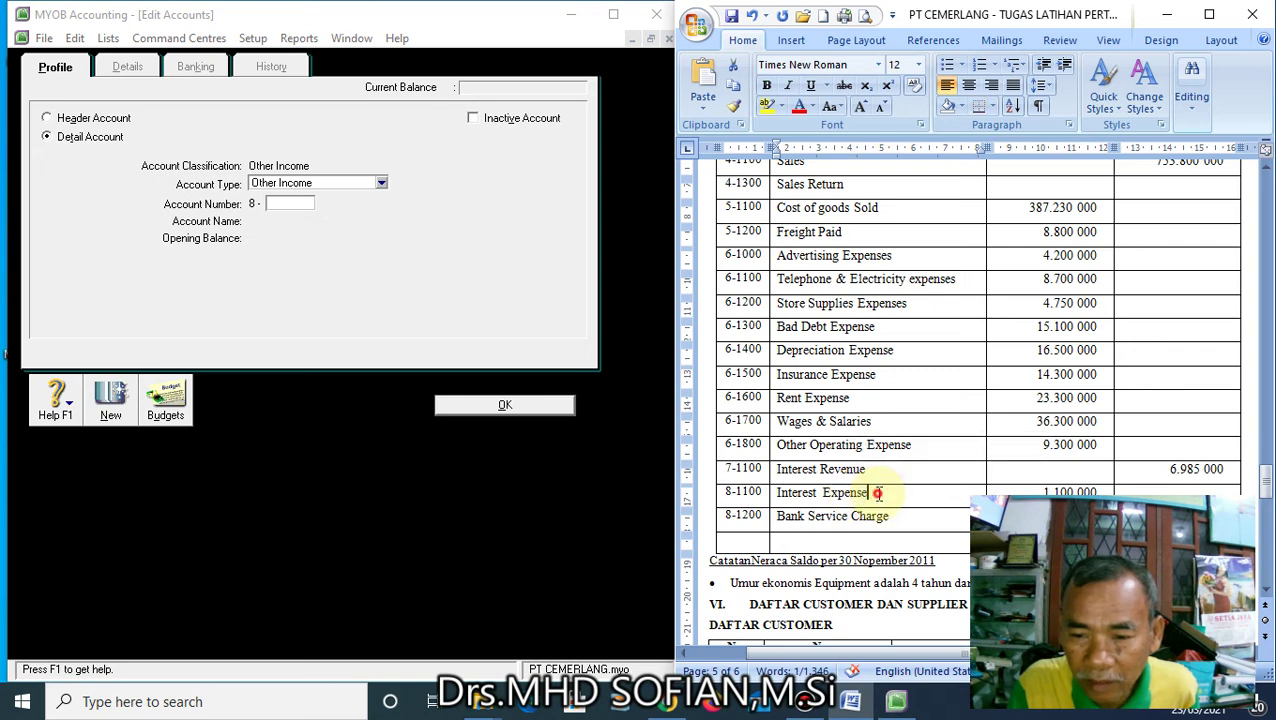
pyautogui.moveTo(876, 493); pyautogui.dragTo(798, 491)
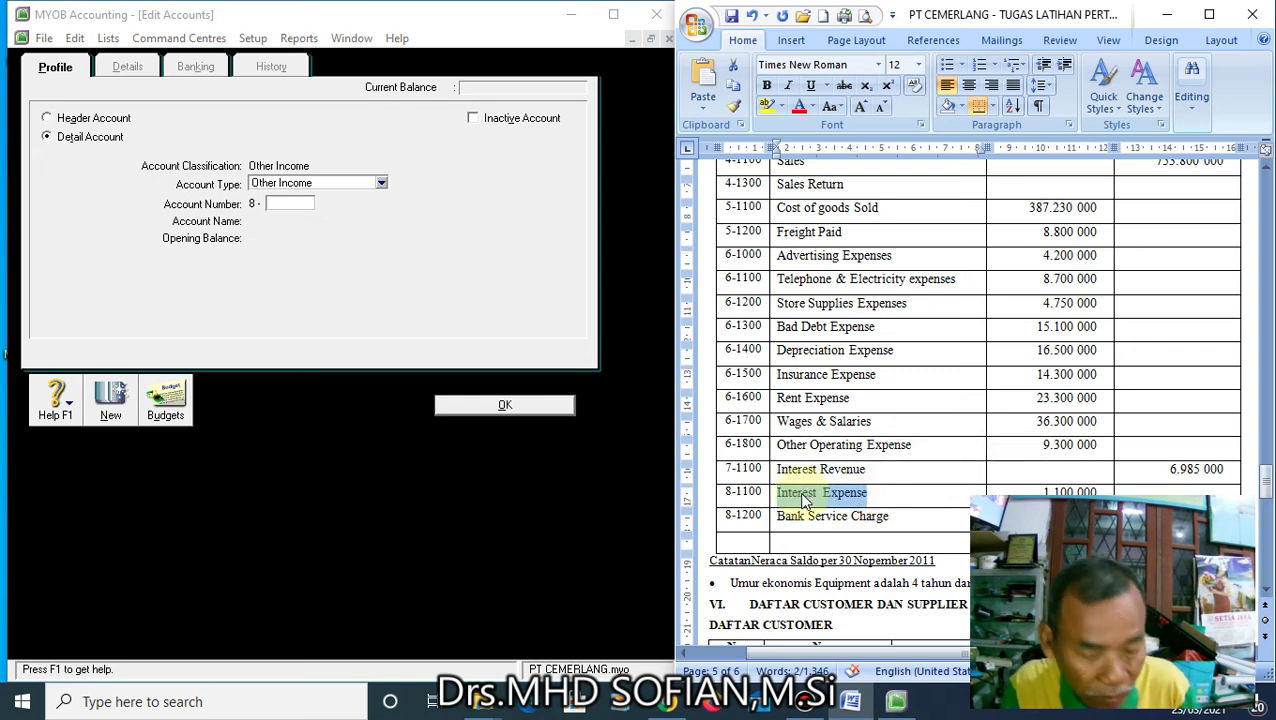
pyautogui.click(381, 184)
pyautogui.click(300, 383)
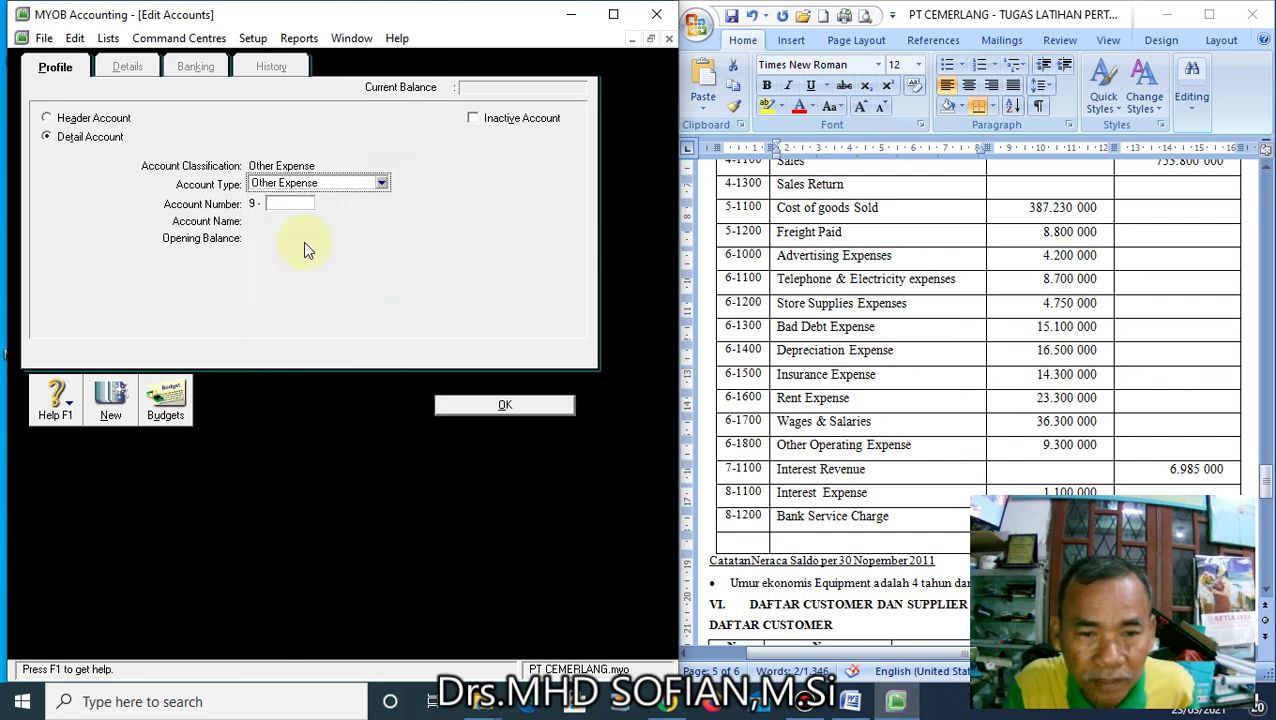
pyautogui.click(284, 203)
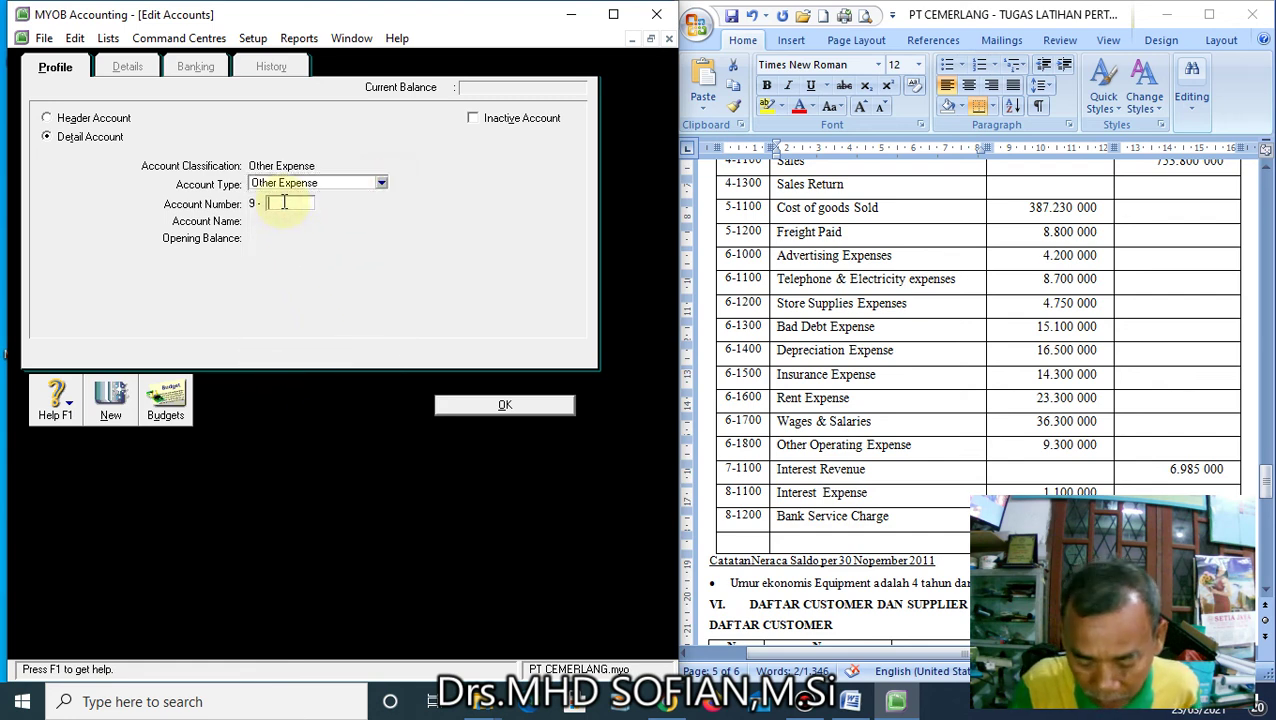
pyautogui.write('1100')
pyautogui.press('Tab')
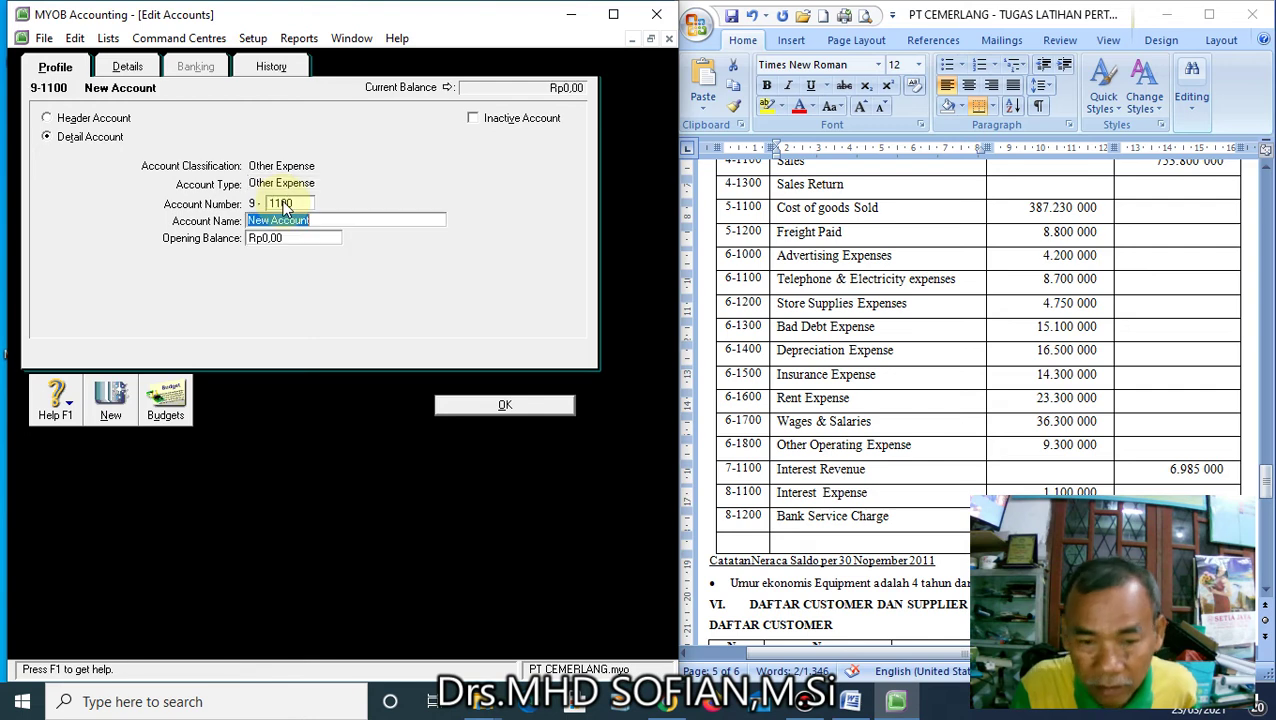
pyautogui.write('Interest Expense')
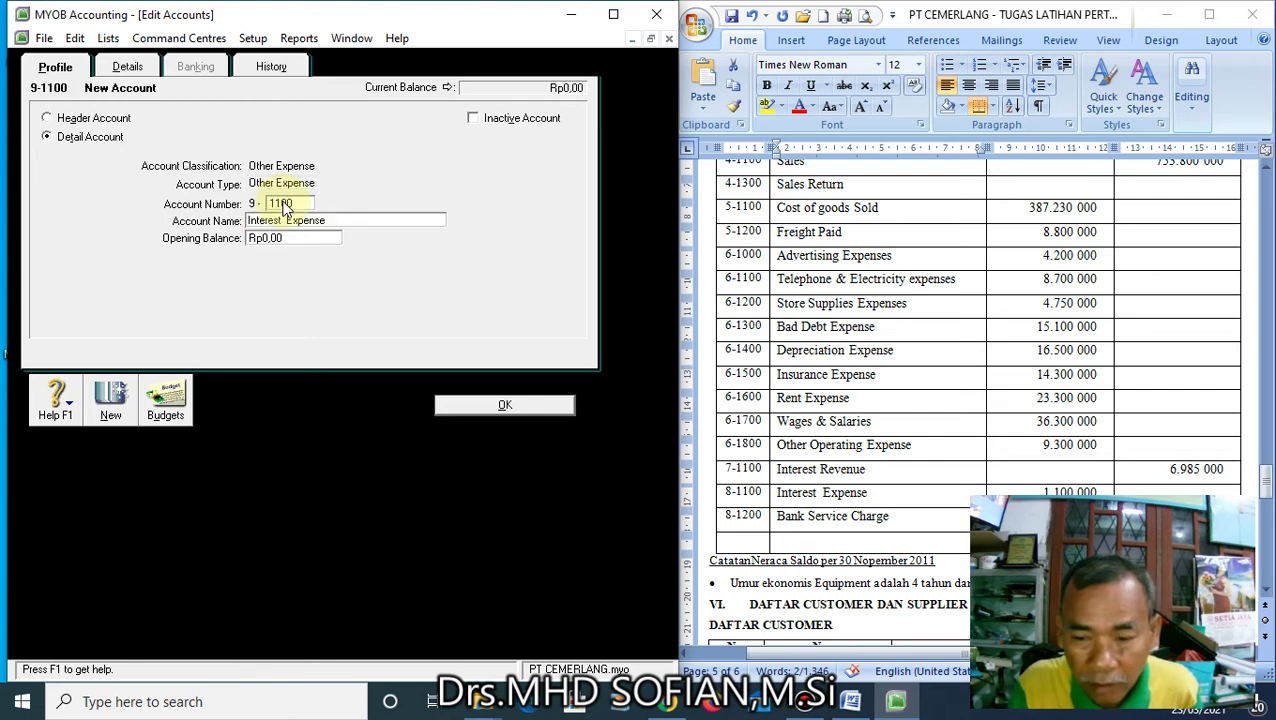
# Create Other Expense account 9-1200, named Bank Service Charge with the name copied from the Word trial balance, and close the reviewed accounts list
pyautogui.click(867, 516)
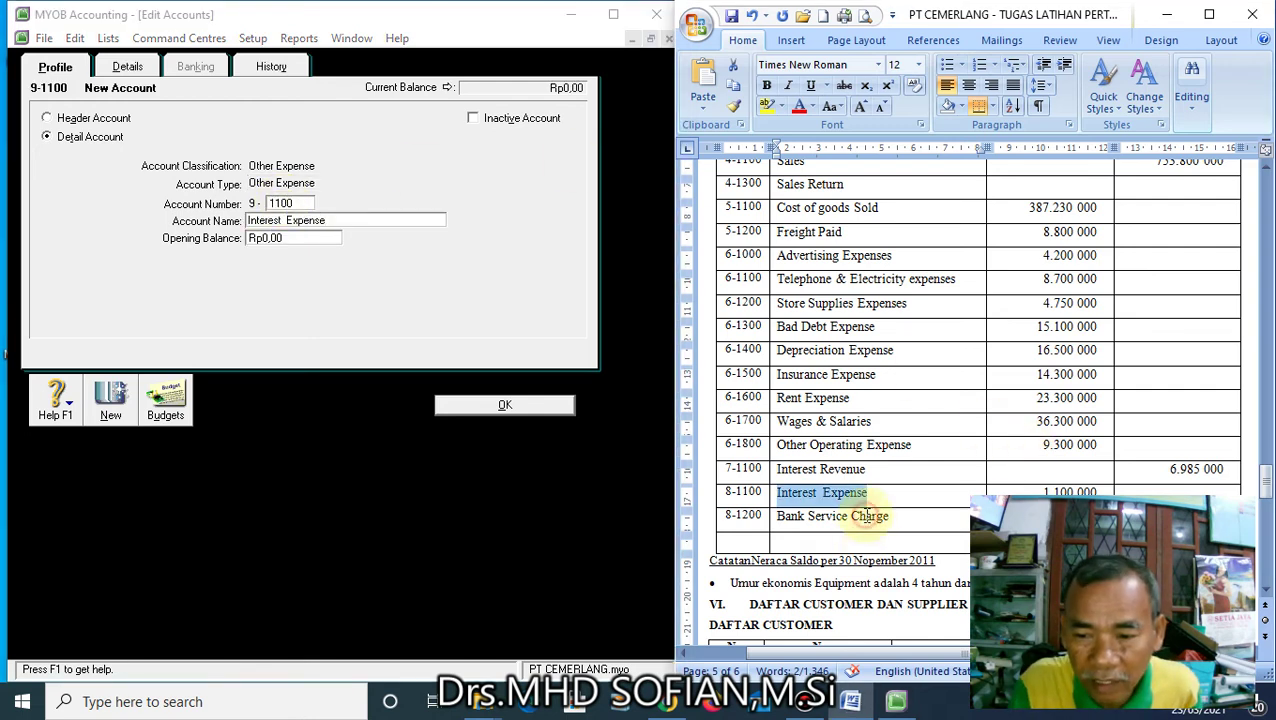
pyautogui.moveTo(900, 516); pyautogui.dragTo(779, 520)
pyautogui.hotkey('ctrl', 'c')
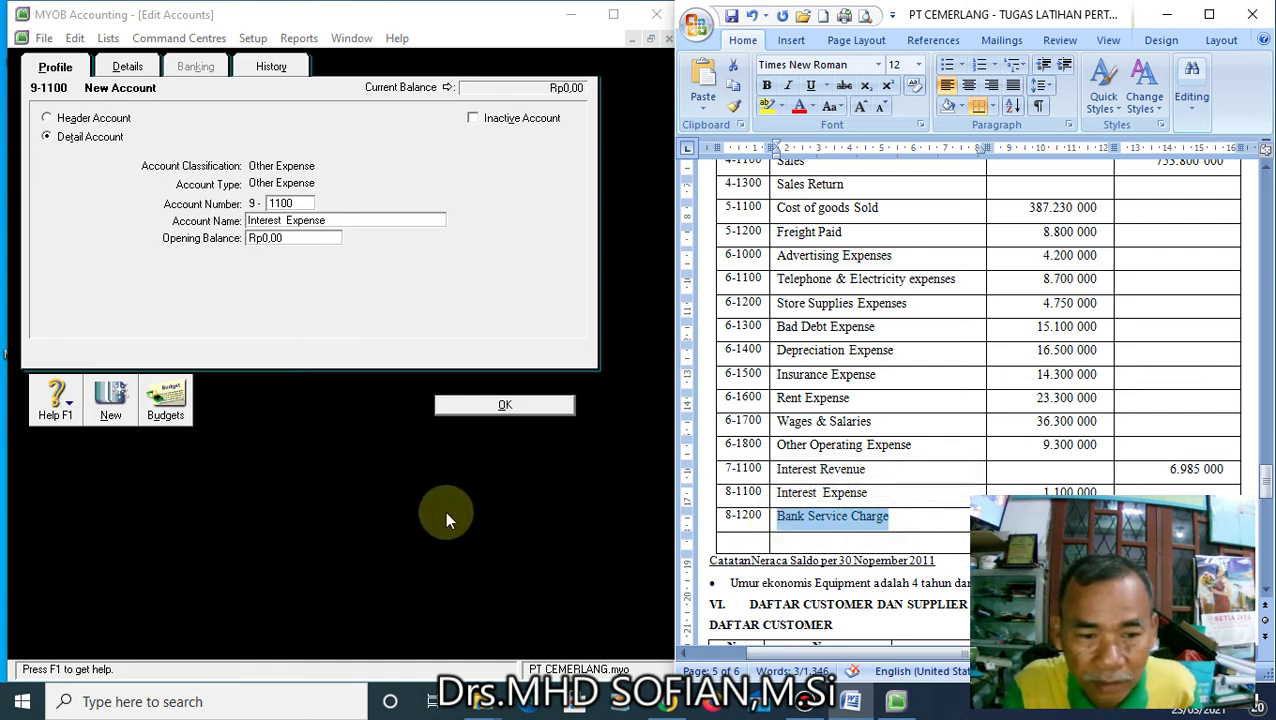
pyautogui.click(114, 405)
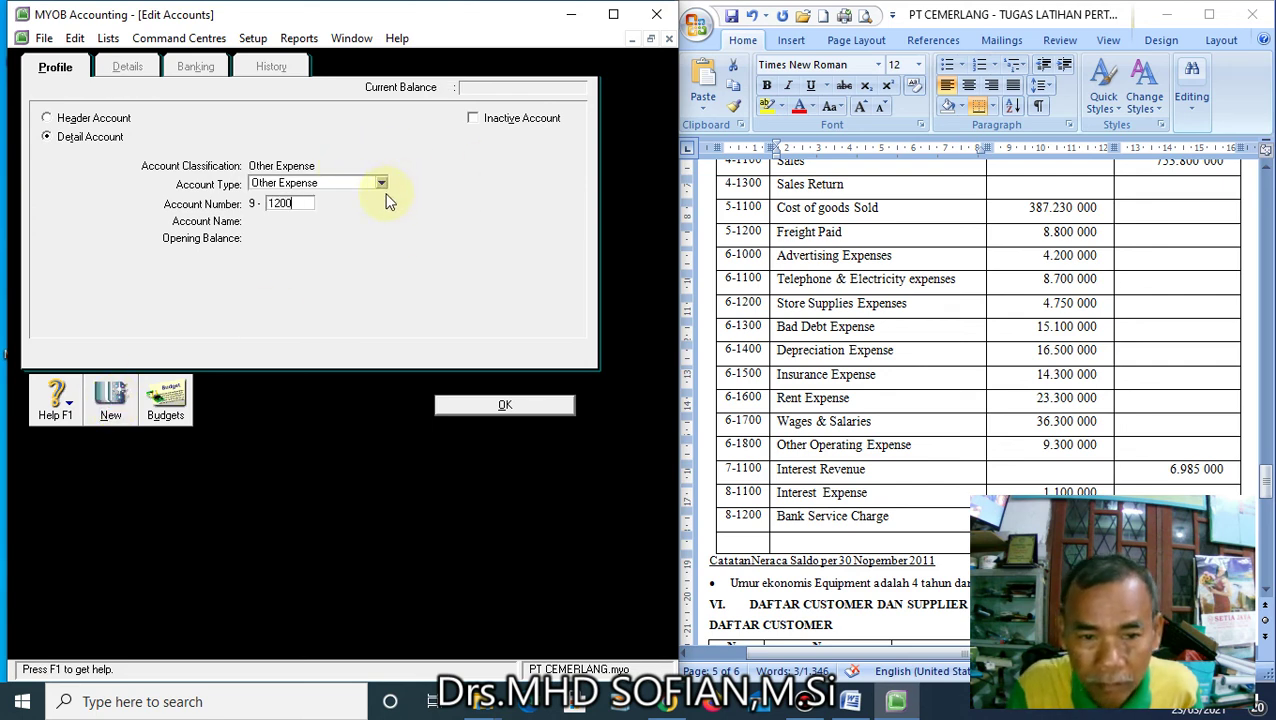
pyautogui.click(101, 392)
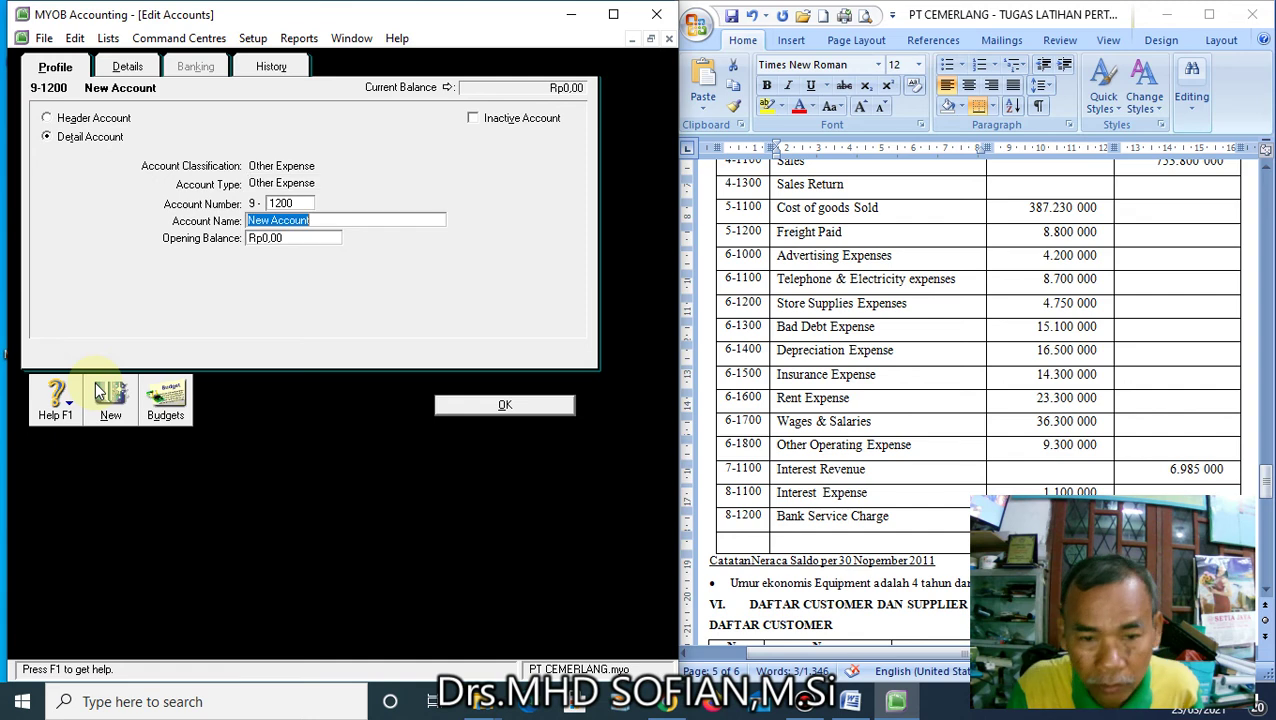
pyautogui.hotkey('ctrl', 'v')
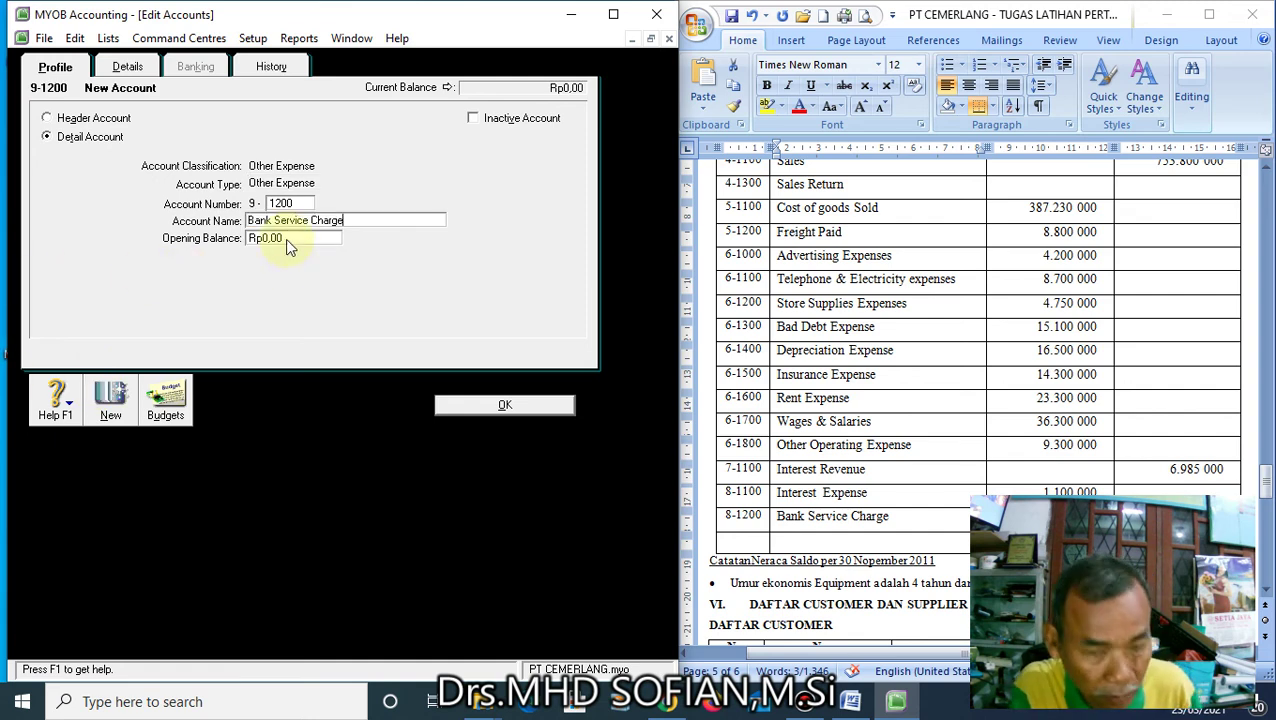
pyautogui.click(505, 405)
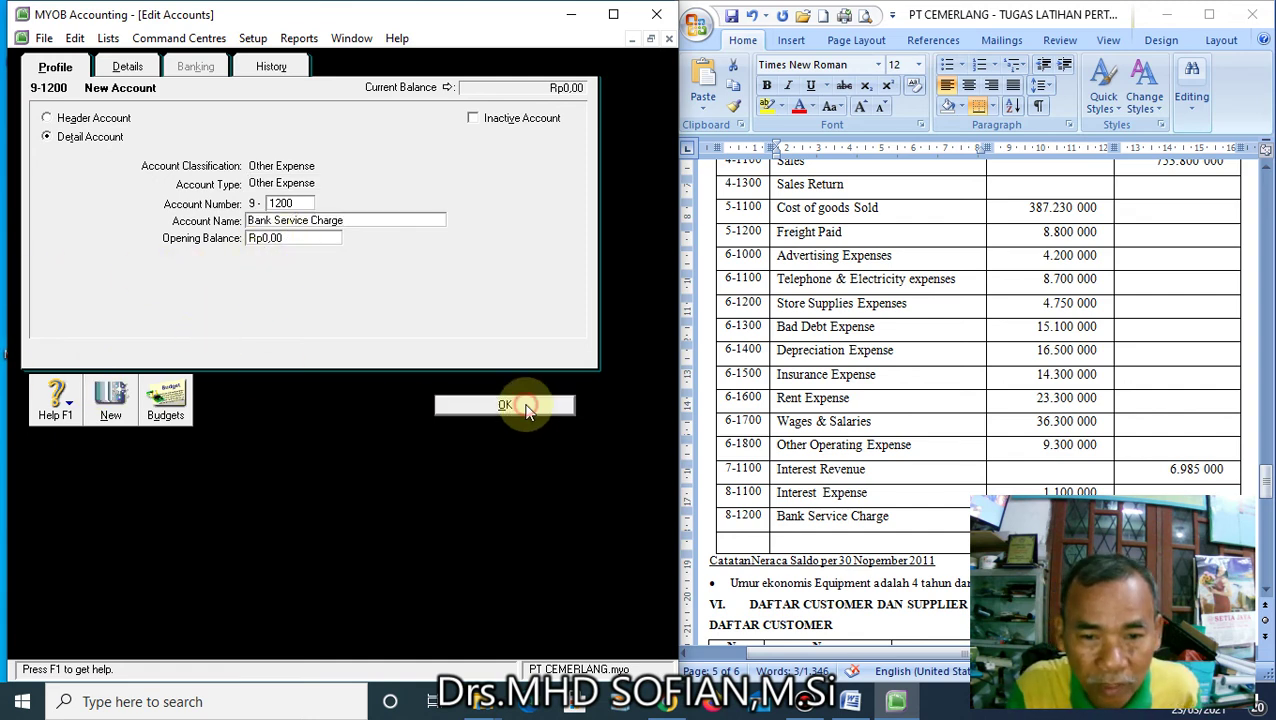
pyautogui.scroll(-1, 224, 355)
pyautogui.scroll(-3, 224, 355)
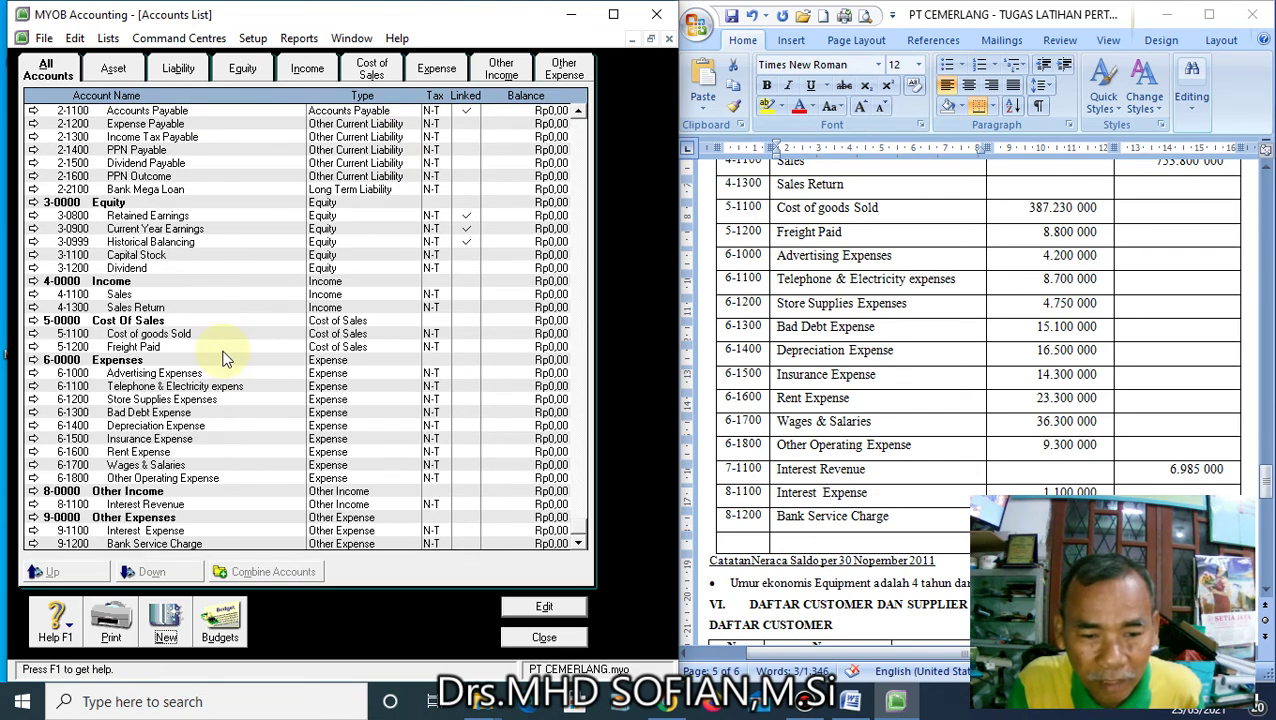
pyautogui.scroll(5, 224, 358)
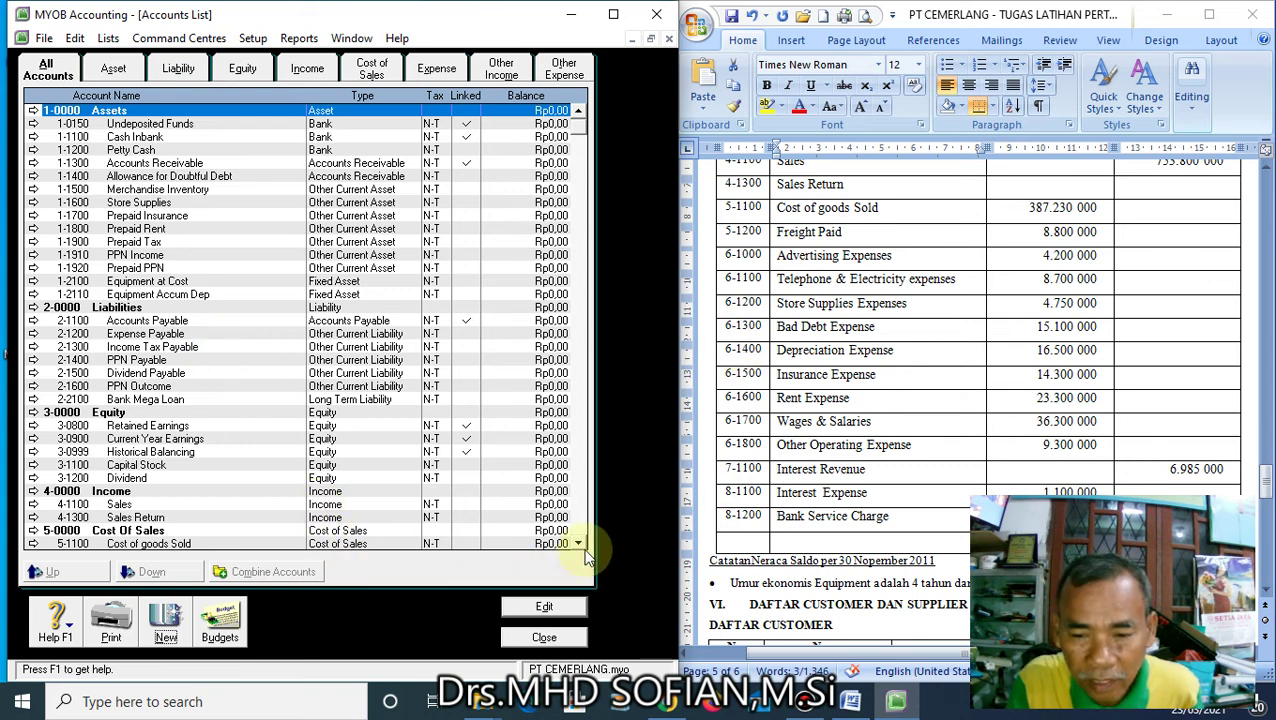
pyautogui.click(560, 639)
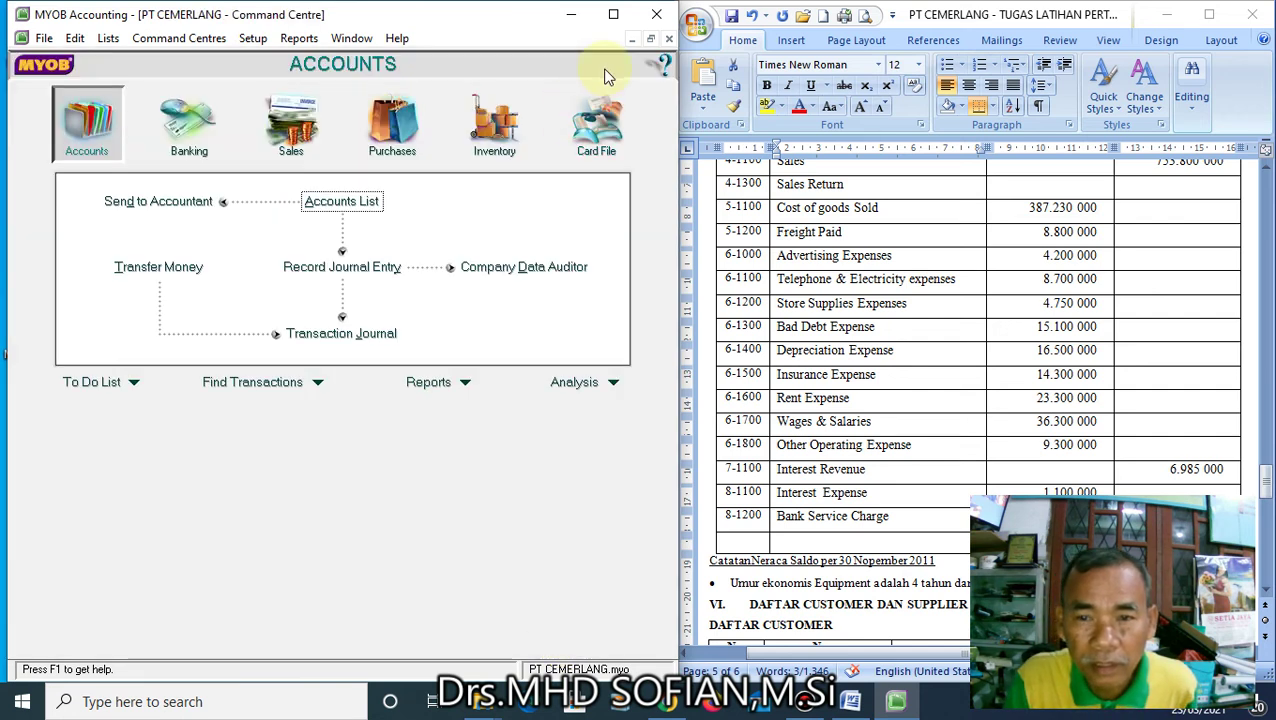
# Exit the accounting program, accepting a backup of the company file only and checking the company file for errors
pyautogui.click(659, 18)
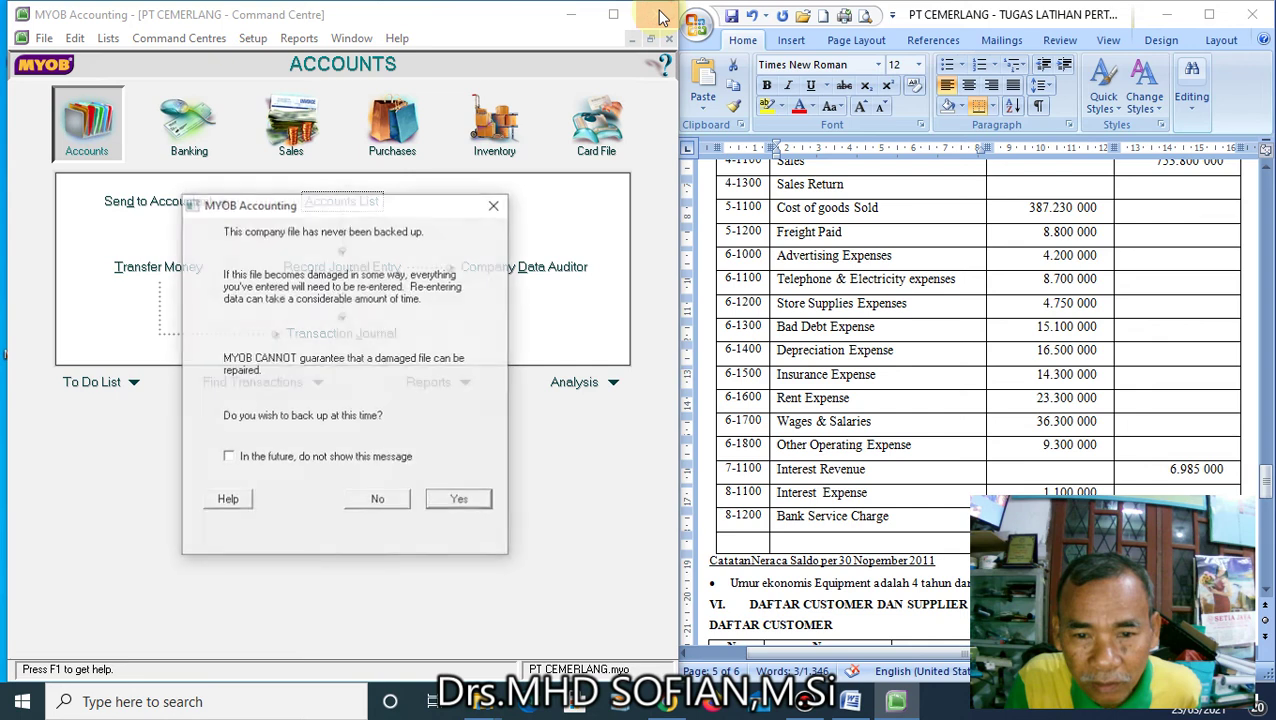
pyautogui.click(466, 500)
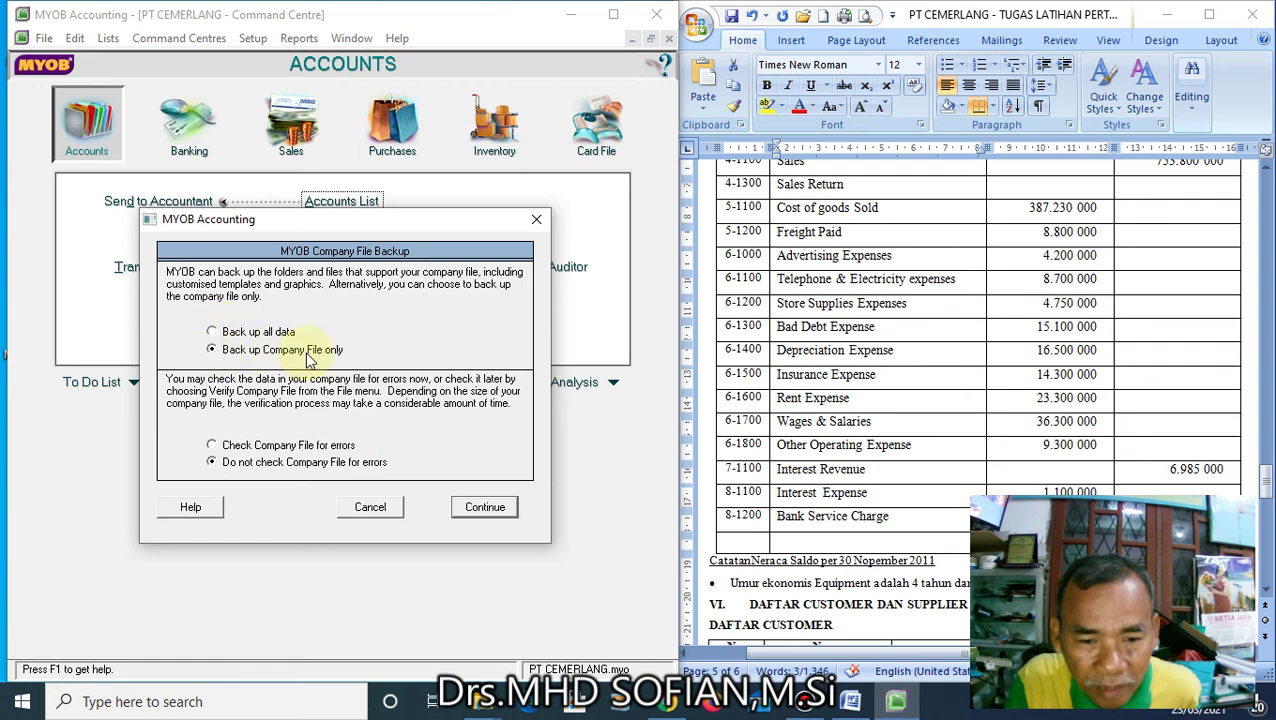
pyautogui.click(211, 446)
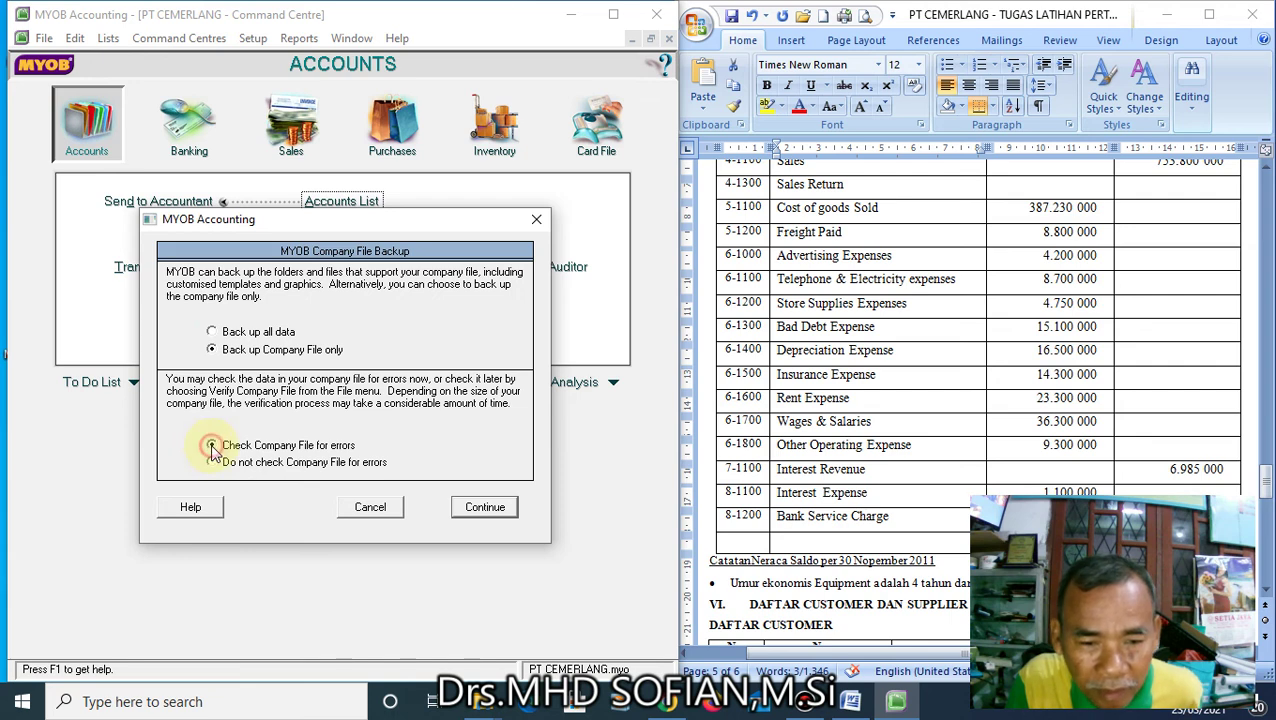
pyautogui.click(484, 508)
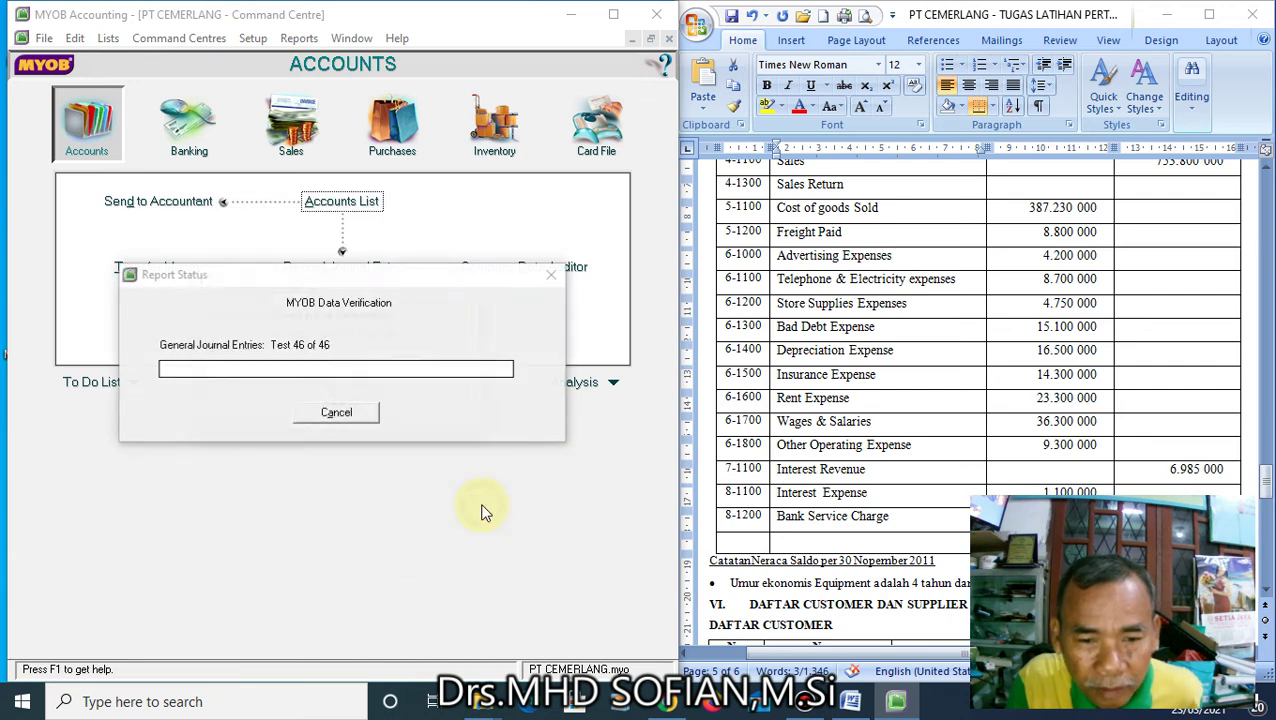
pyautogui.click(340, 396)
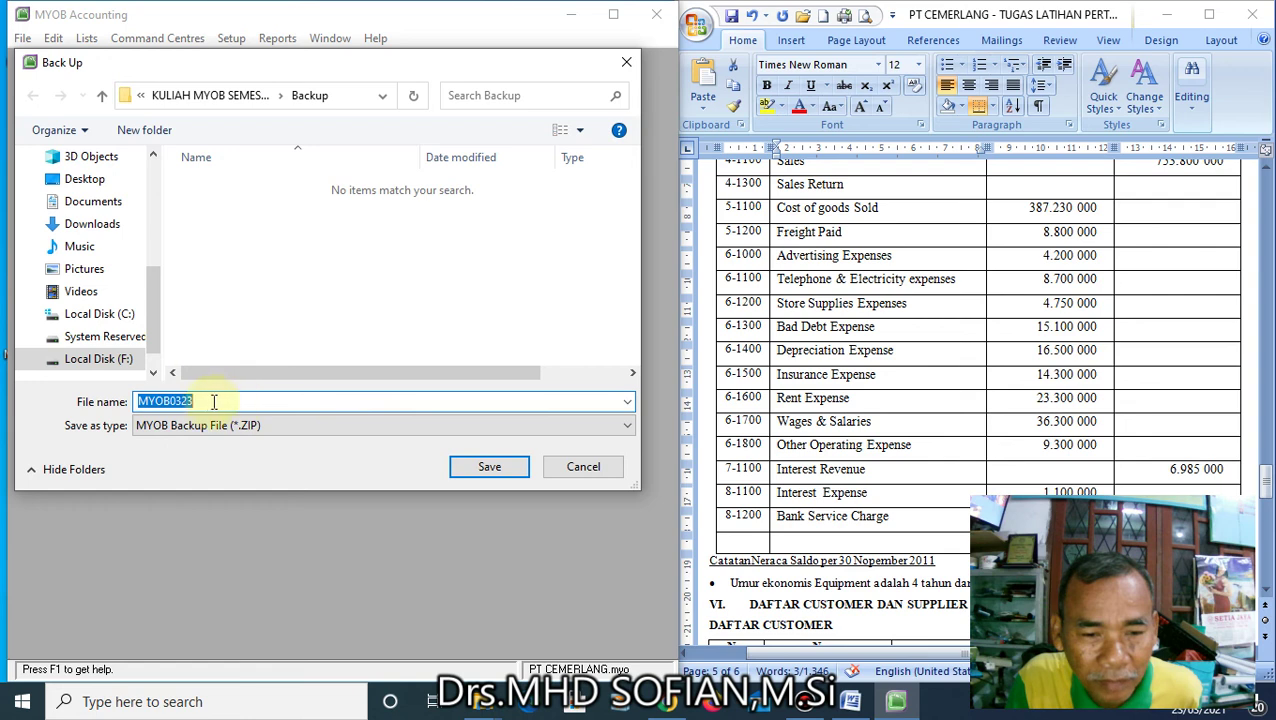
# Save the company file backup in the Backup folder as "PT CEMERLANG - INPUT NAMA AKUN"
pyautogui.moveTo(210, 401); pyautogui.dragTo(128, 402)
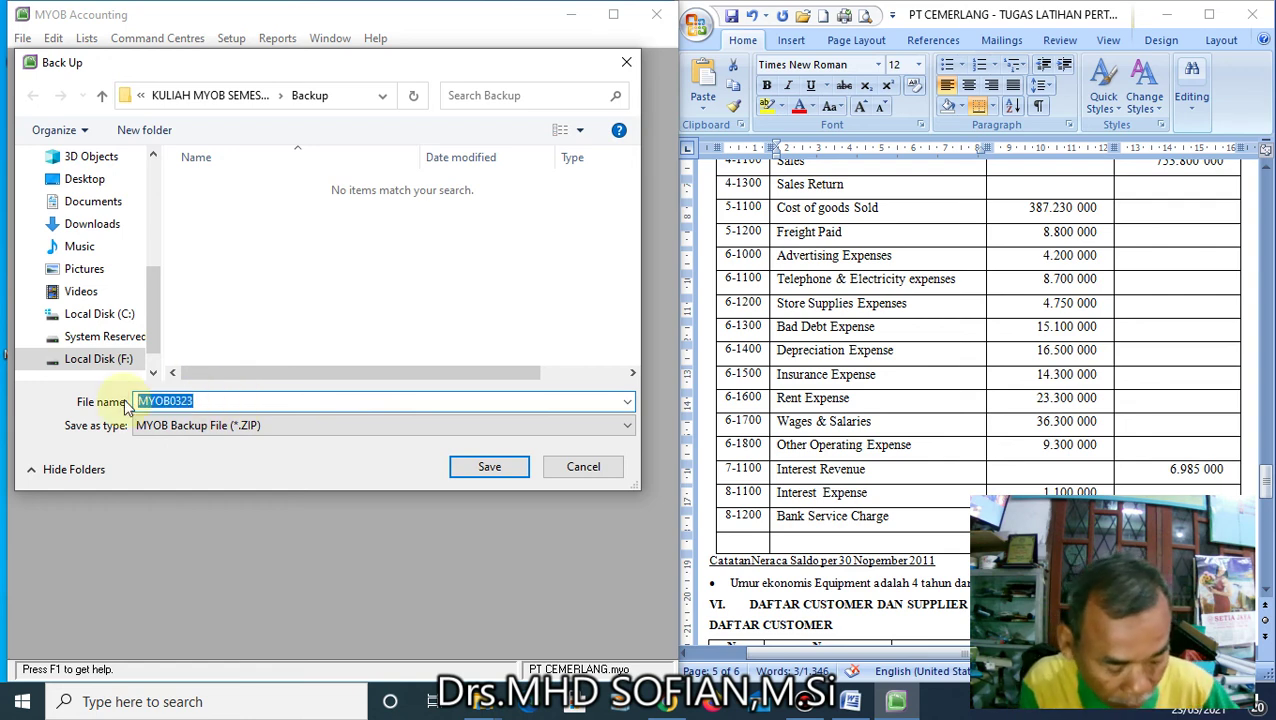
pyautogui.write('pt')
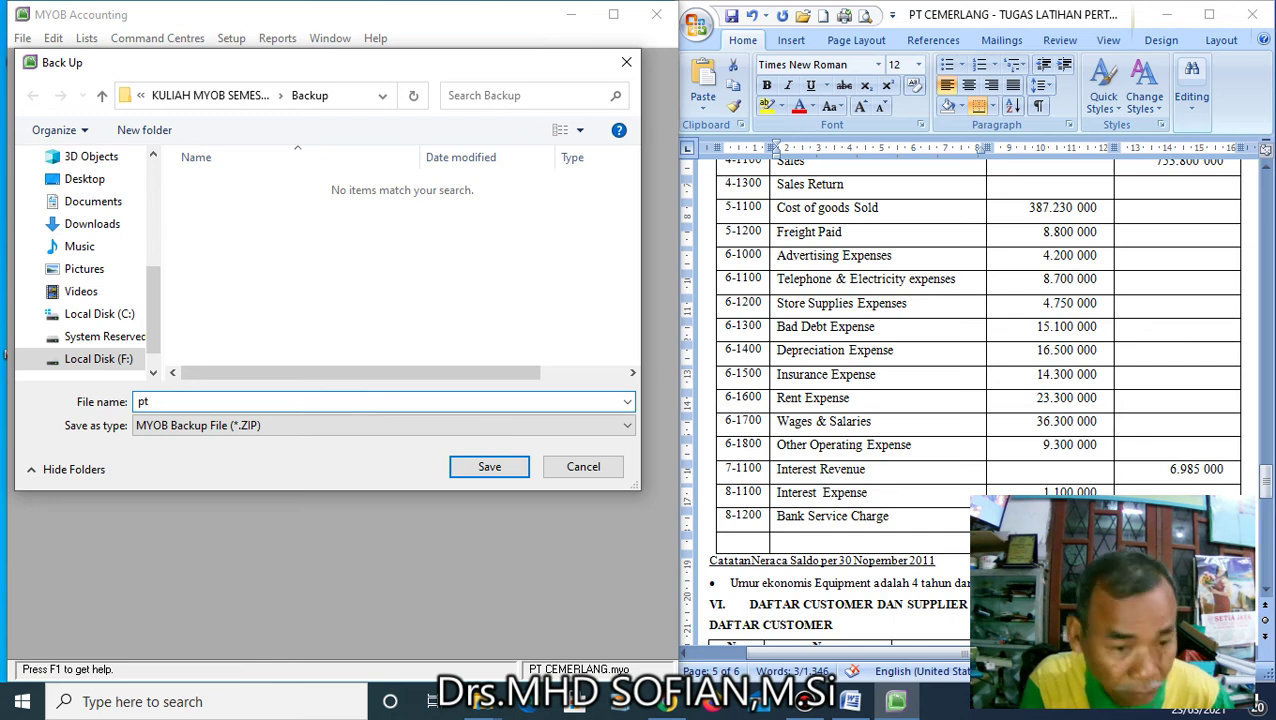
pyautogui.press('BackSpace')
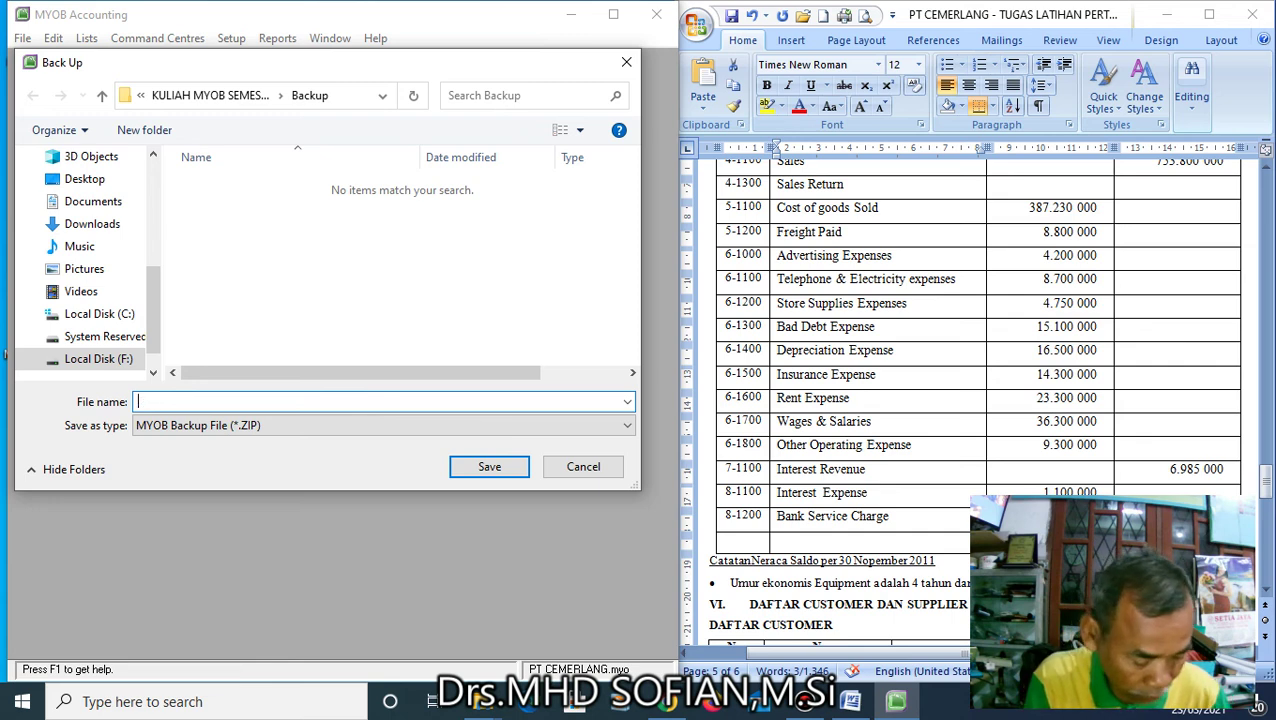
pyautogui.write('T CE')
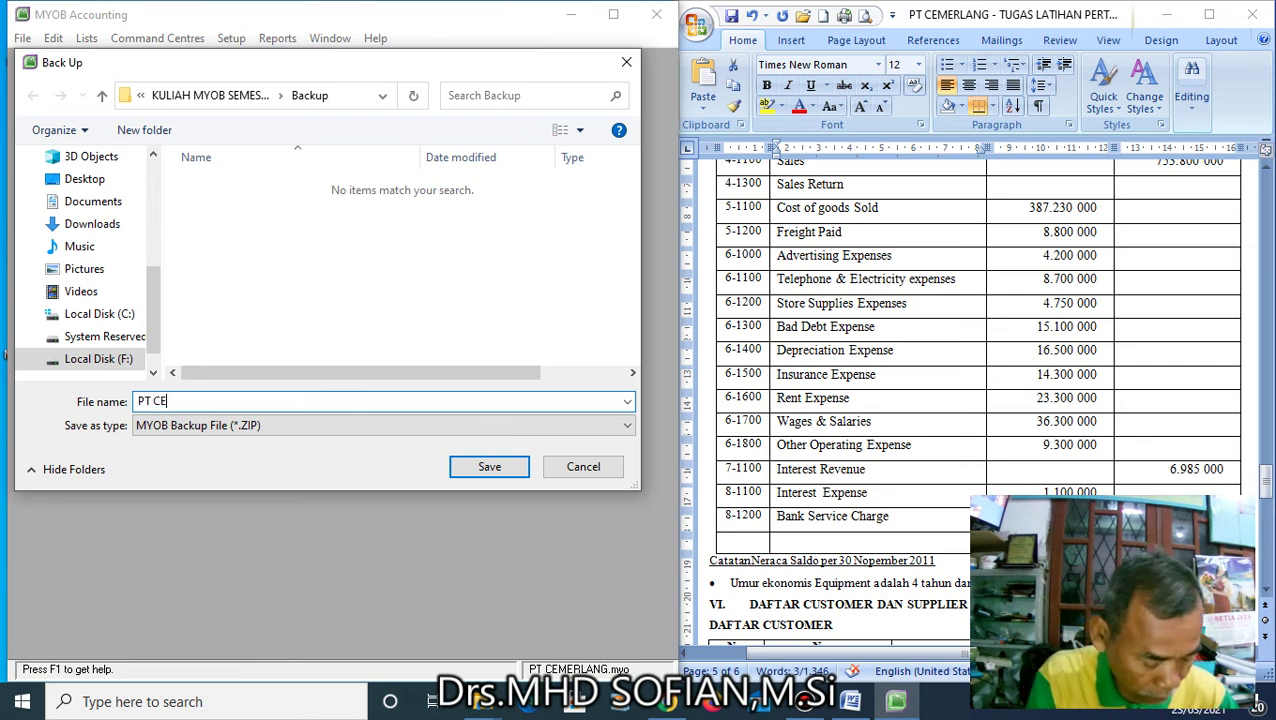
pyautogui.write('MERLANG')
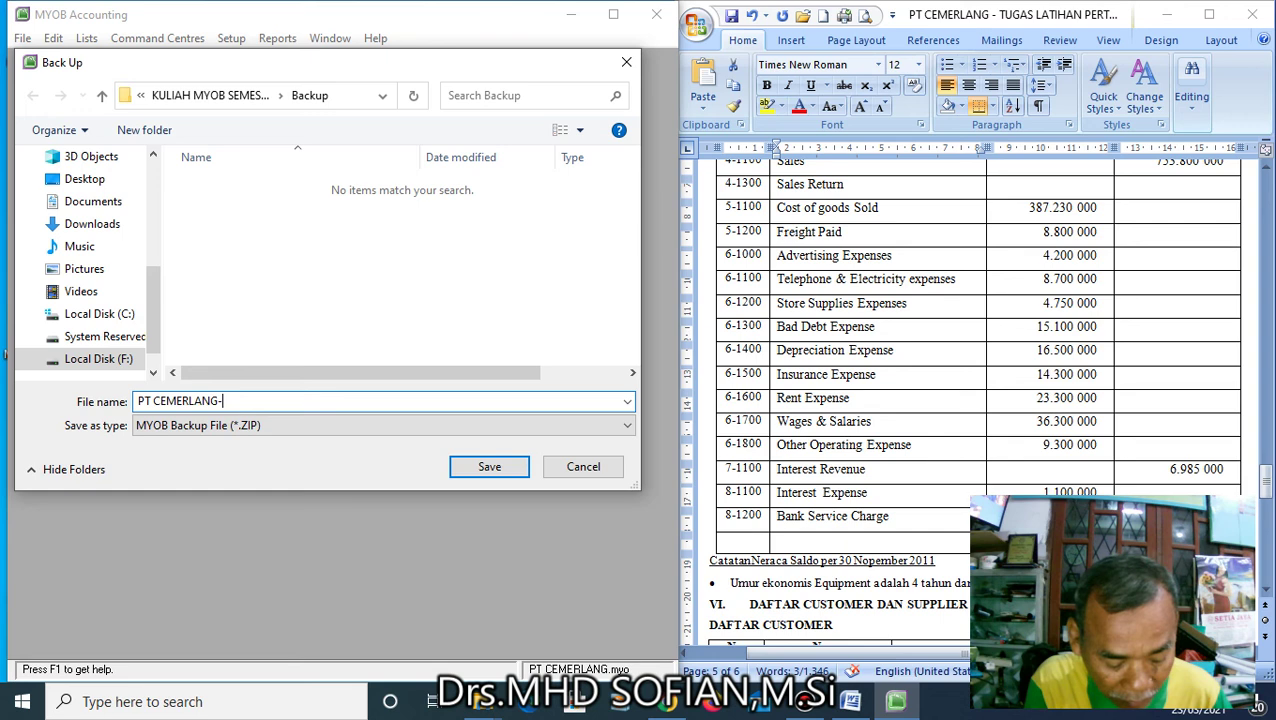
pyautogui.write('-INPU')
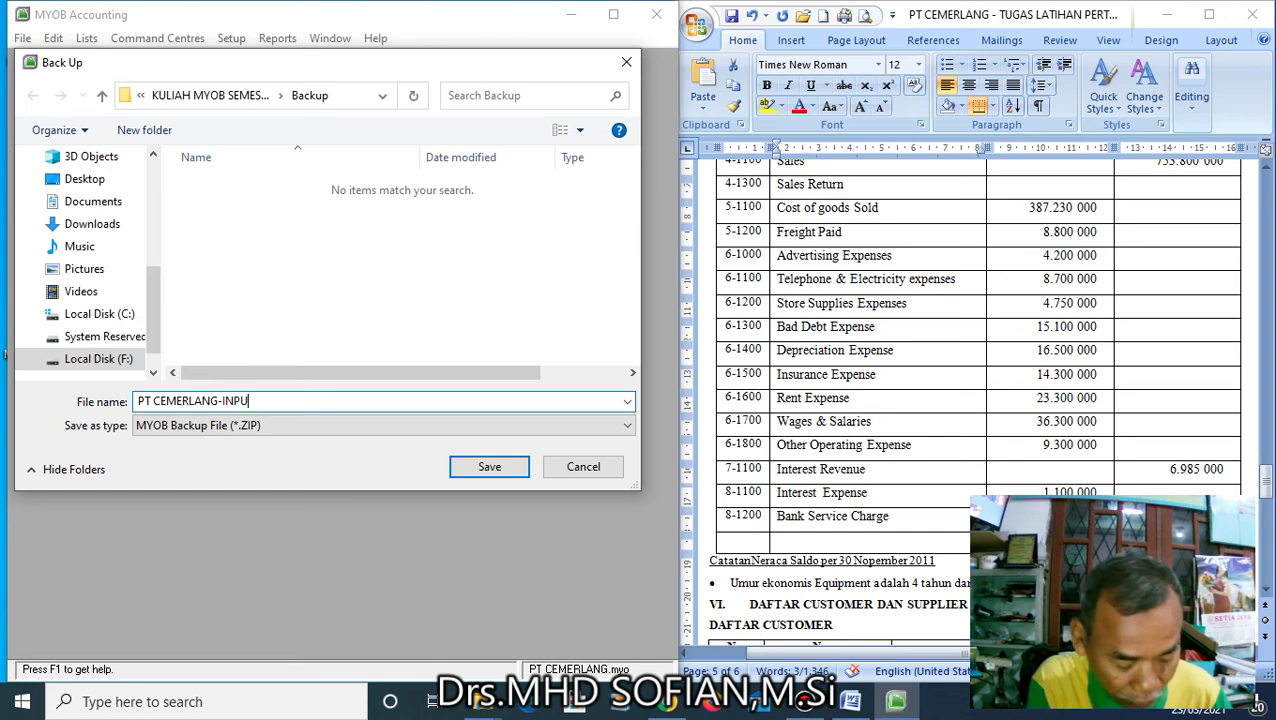
pyautogui.write('T NAMA A')
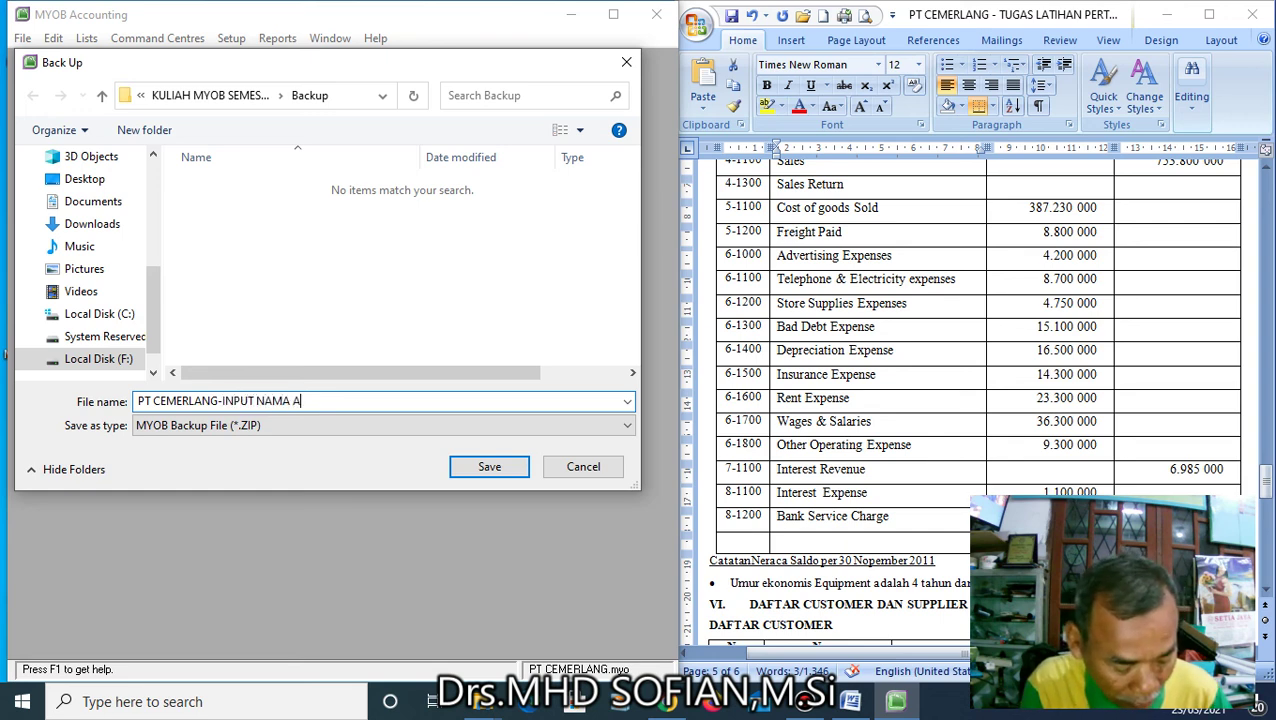
pyautogui.write('KUN')
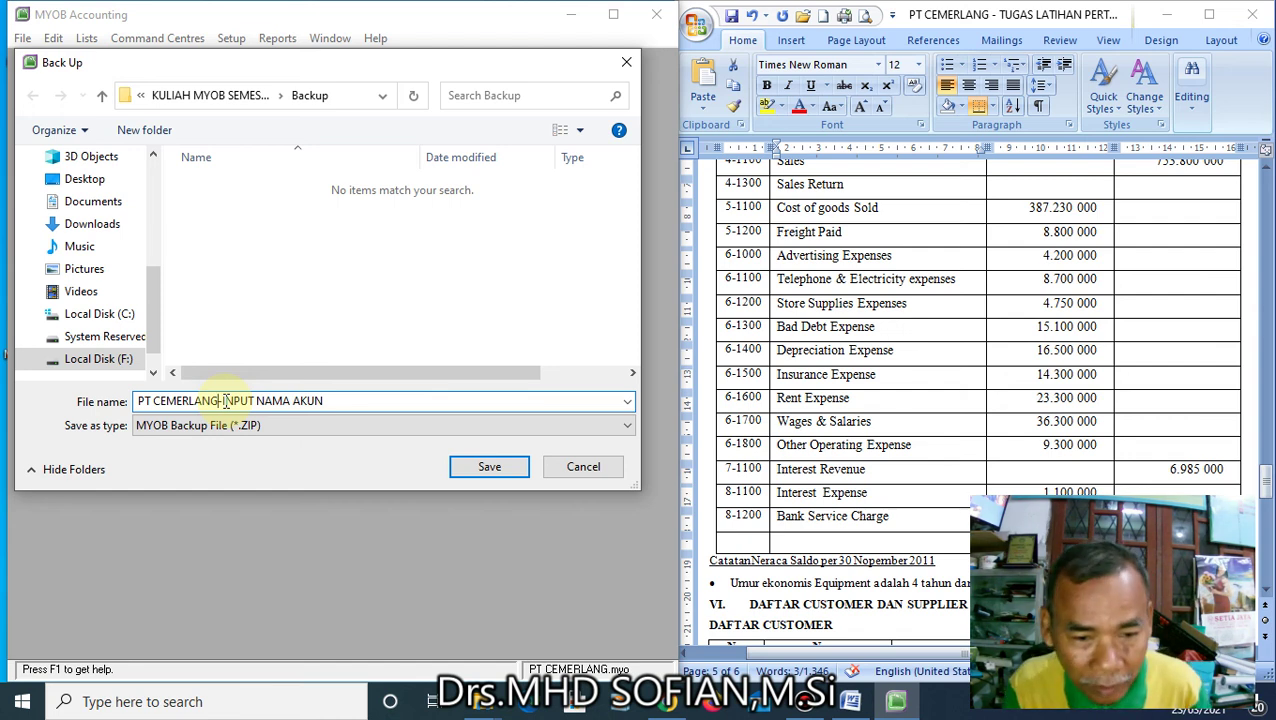
pyautogui.press('Right')
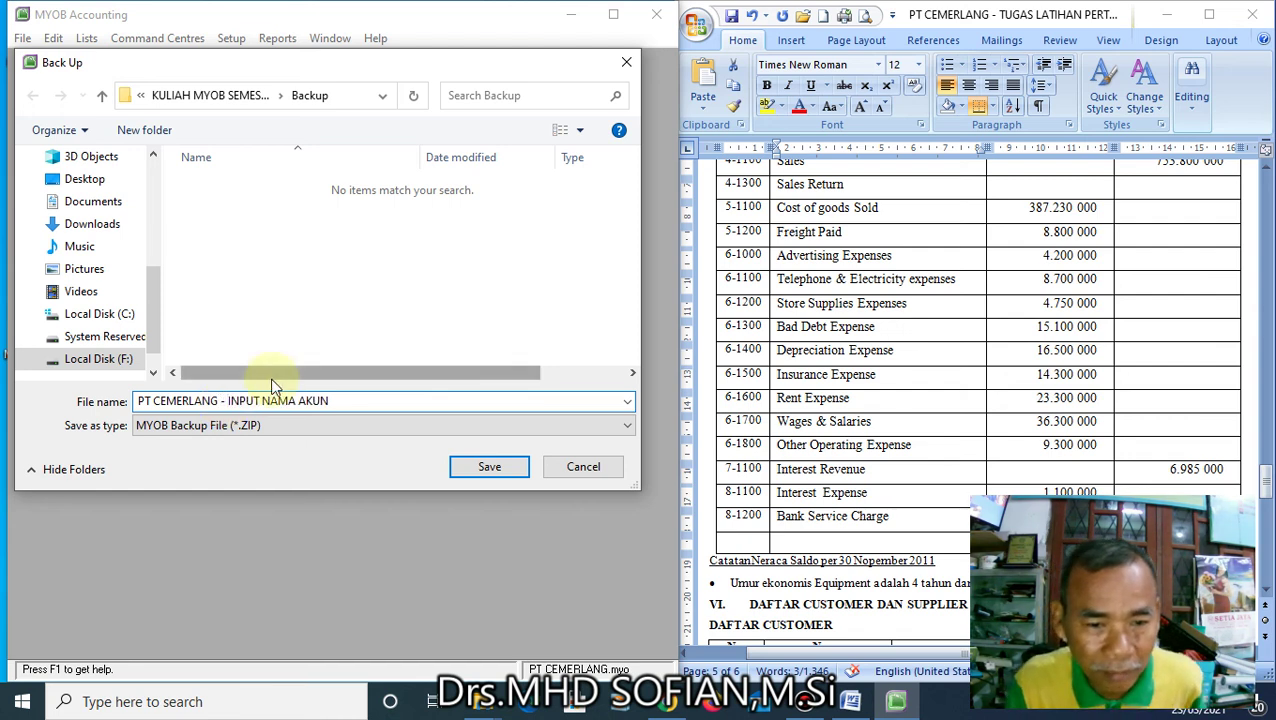
pyautogui.click(487, 469)
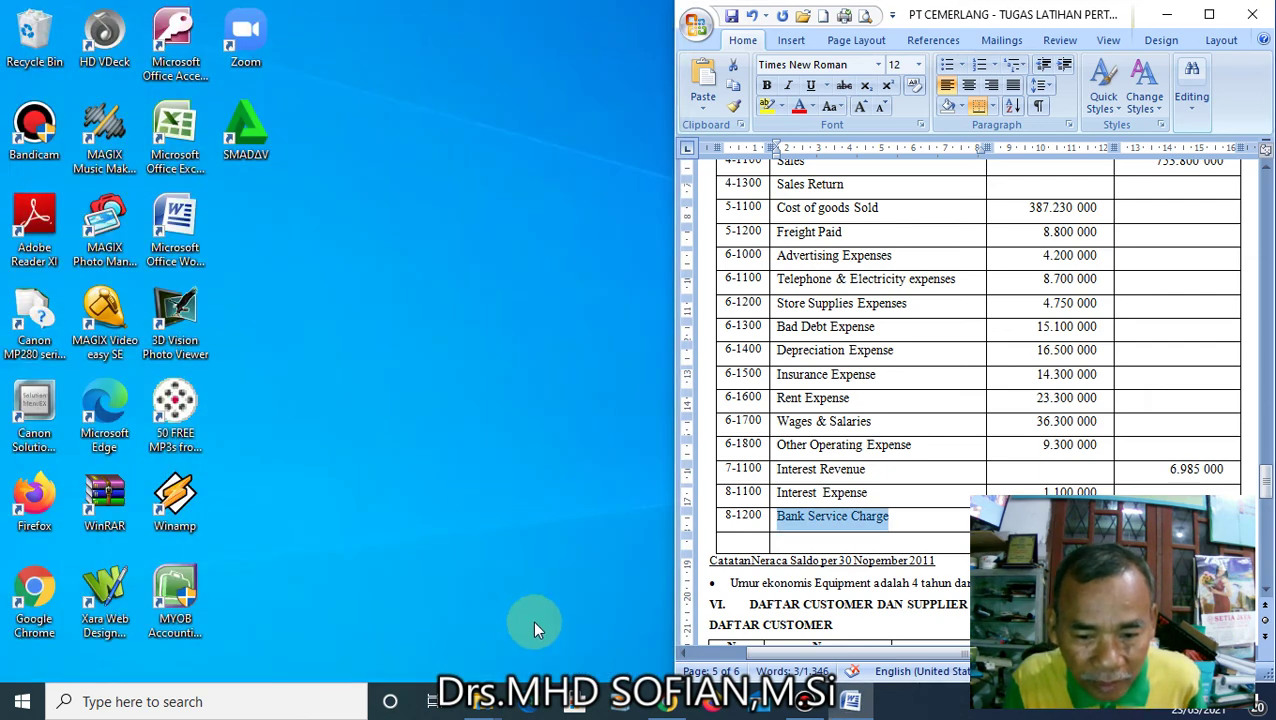
# Switch to File Explorer and open the Backup folder on drive F: under STIE BINA KARYA 2020, KULIAH DARING 2020-2021, KULIAH MYOB SEMESTER VI 2021
pyautogui.click(490, 704)
pyautogui.moveTo(450, 636)
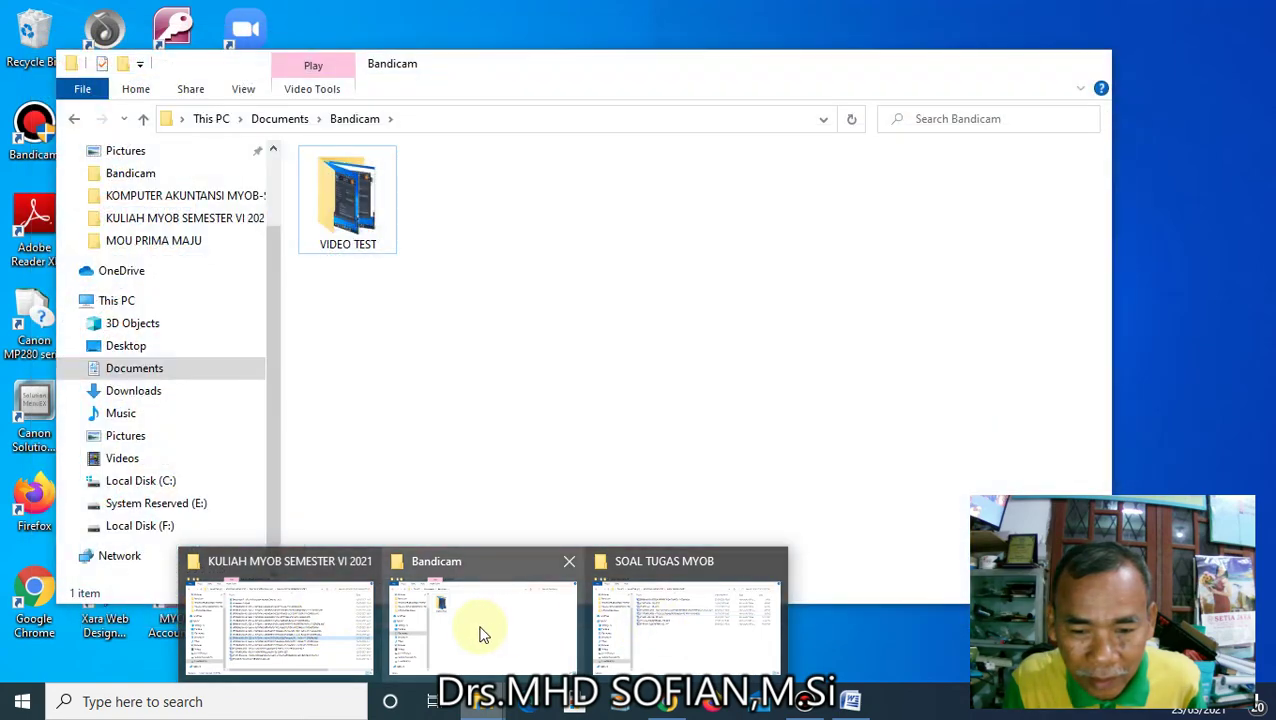
pyautogui.moveTo(335, 630)
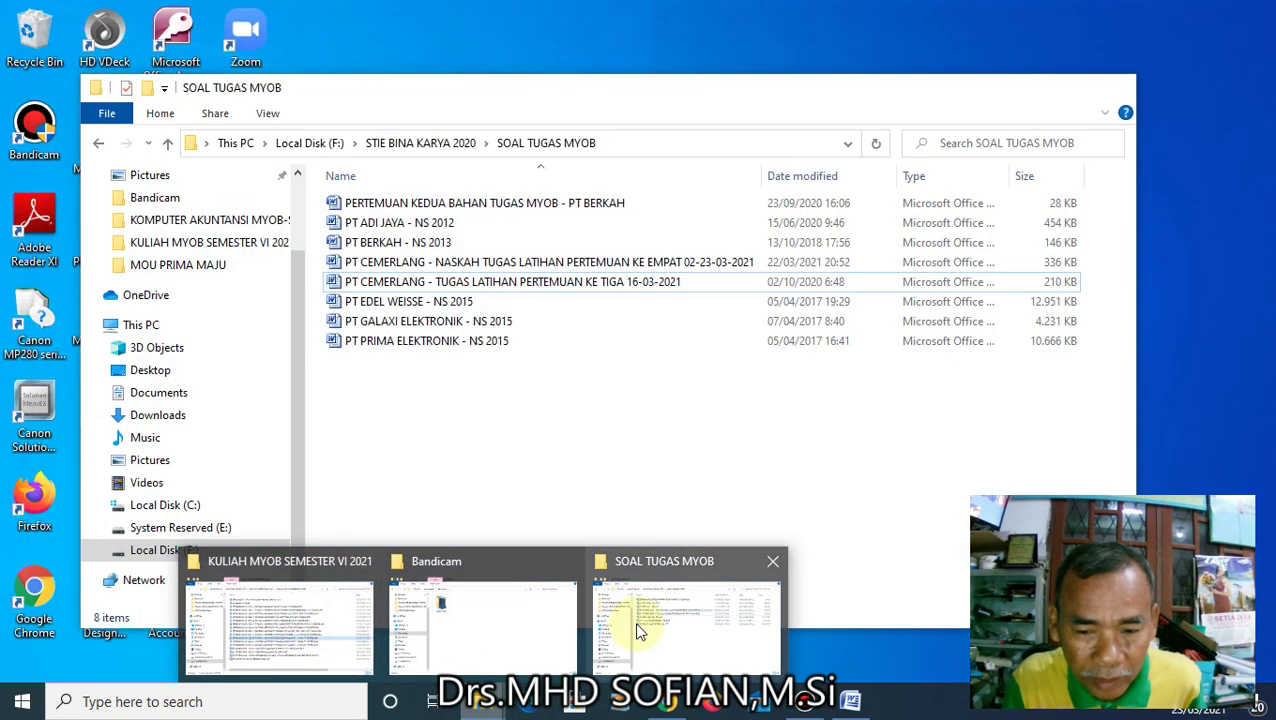
pyautogui.click(640, 630)
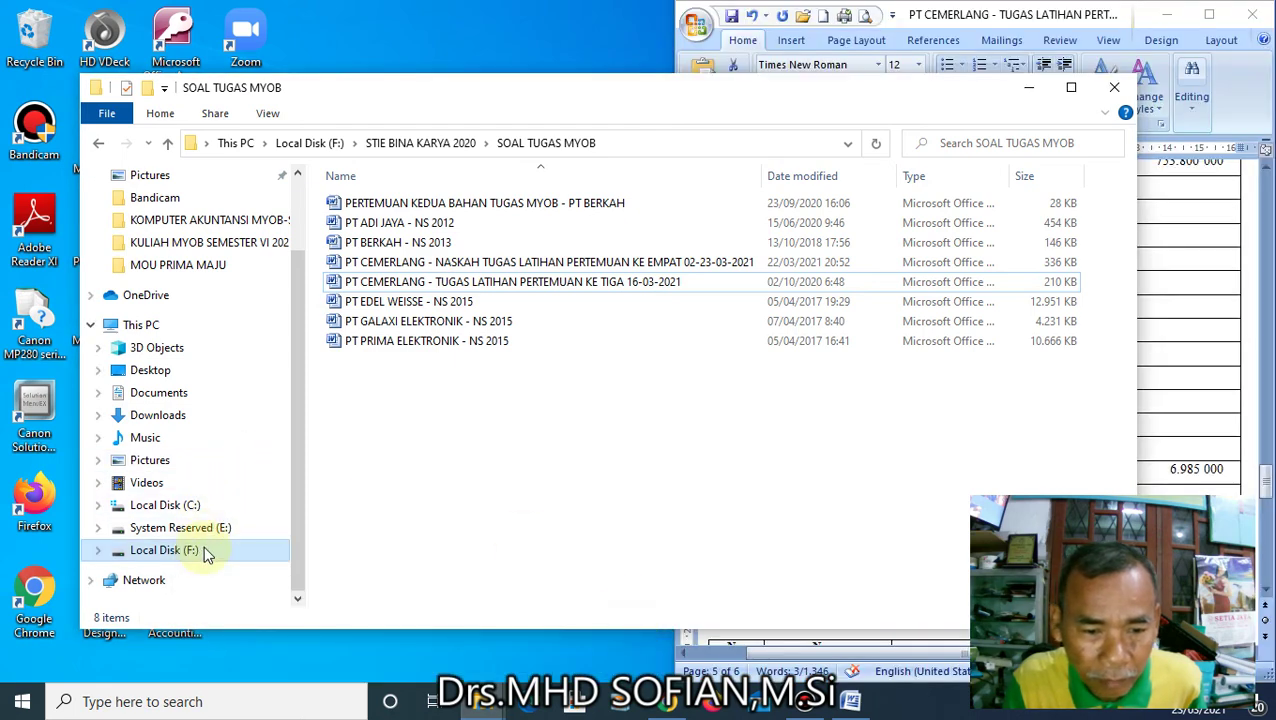
pyautogui.click(200, 552)
pyautogui.scroll(-3, 420, 452)
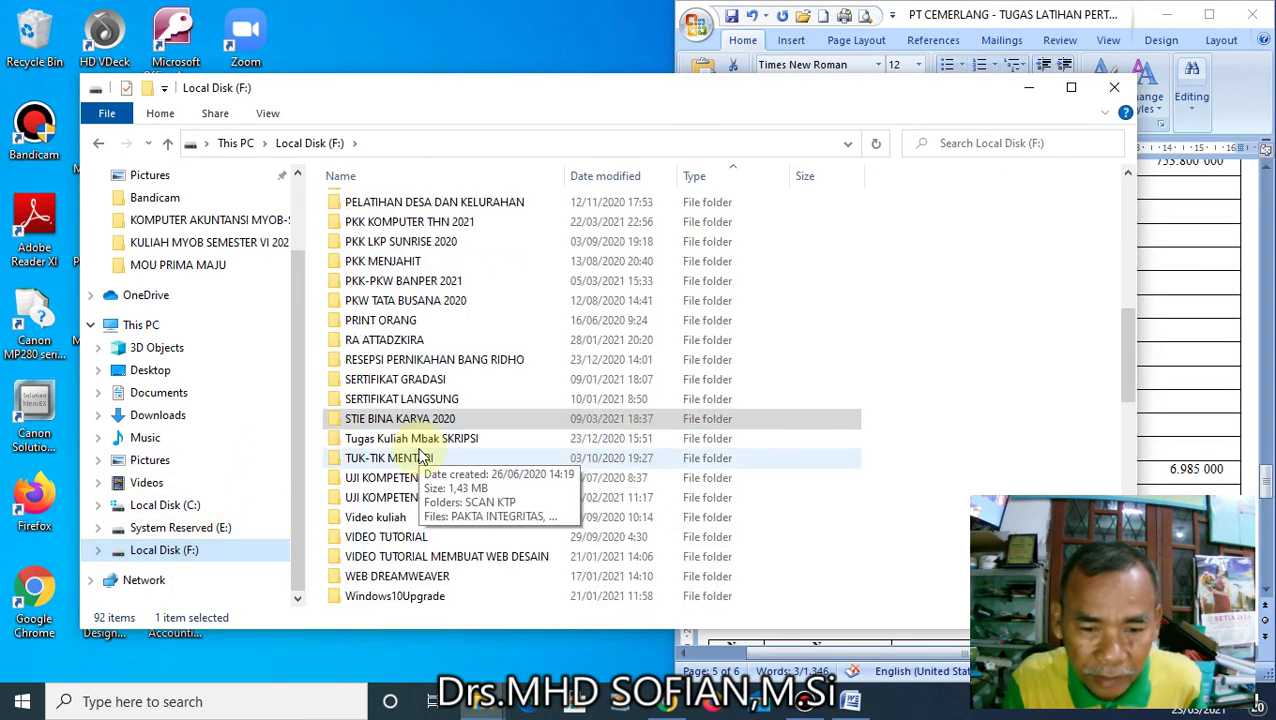
pyautogui.doubleClick(393, 420)
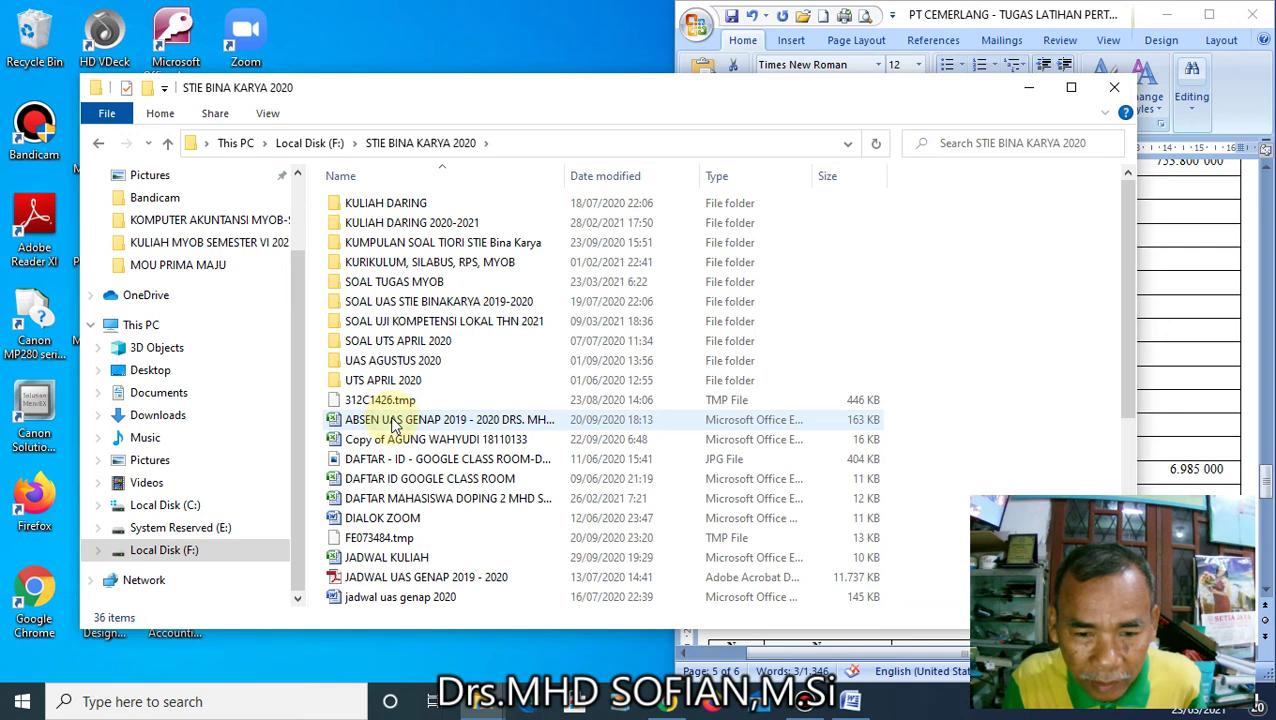
pyautogui.doubleClick(415, 222)
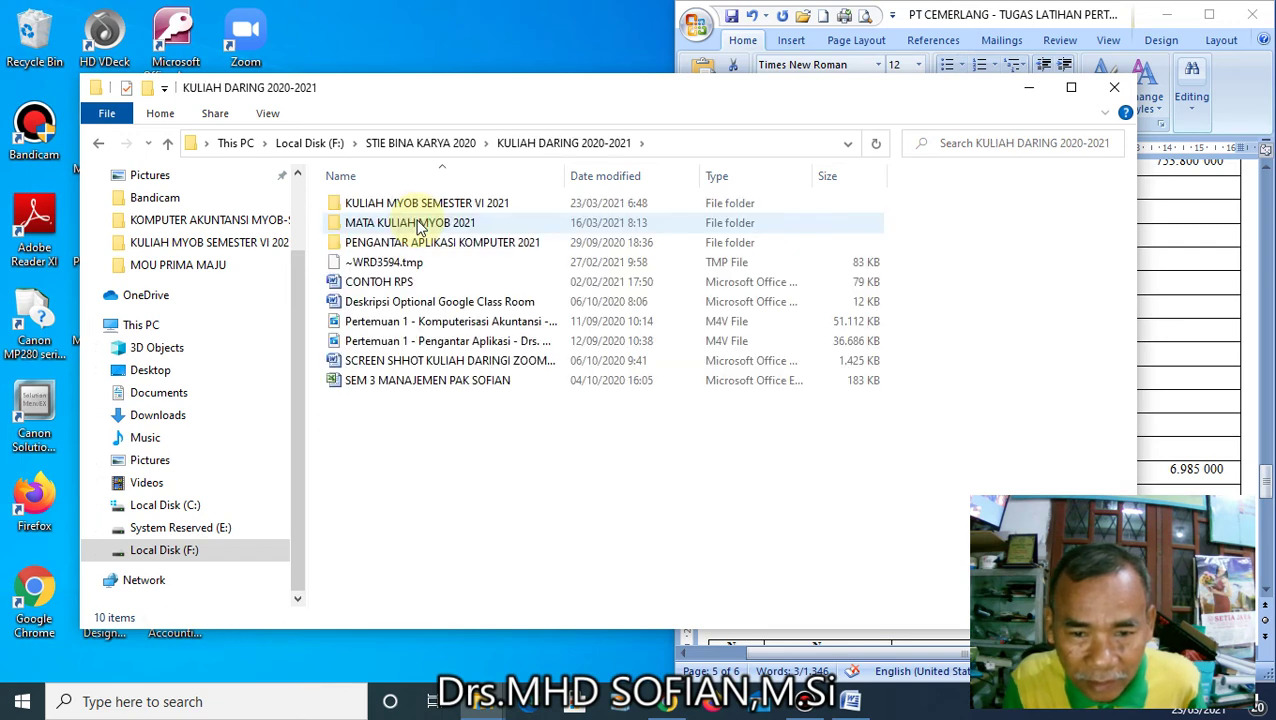
pyautogui.doubleClick(452, 206)
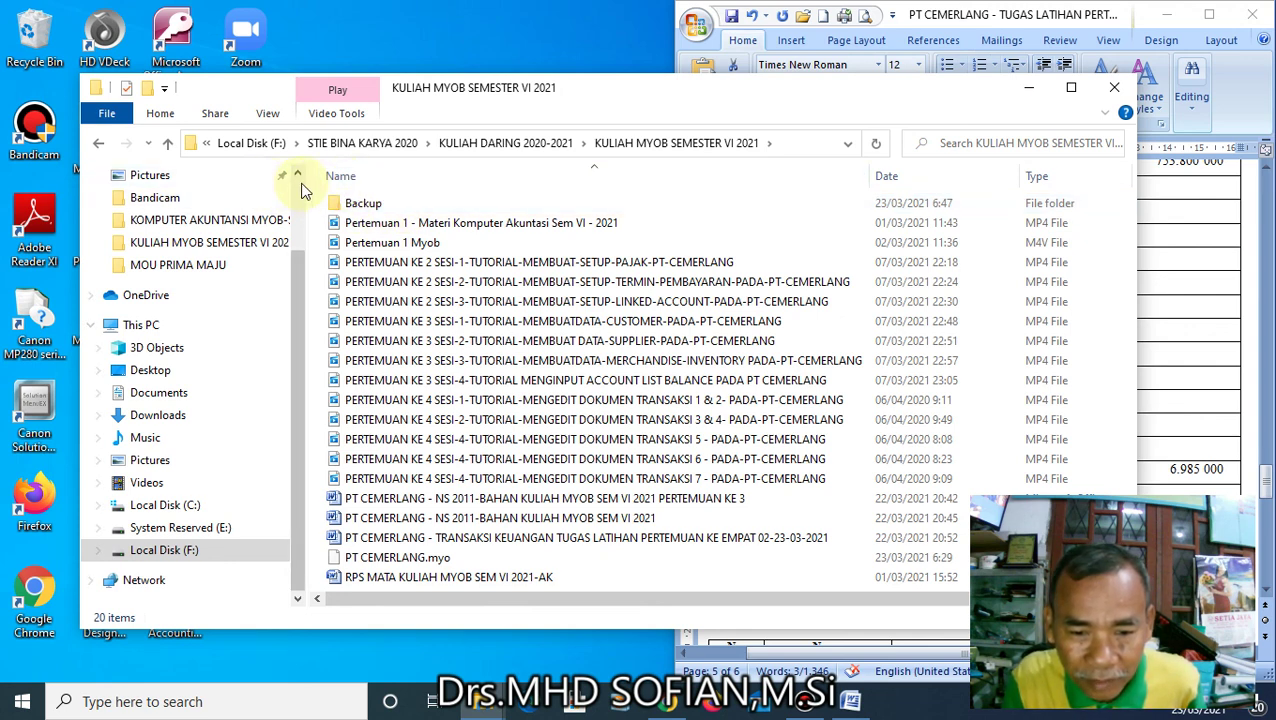
pyautogui.click(360, 203)
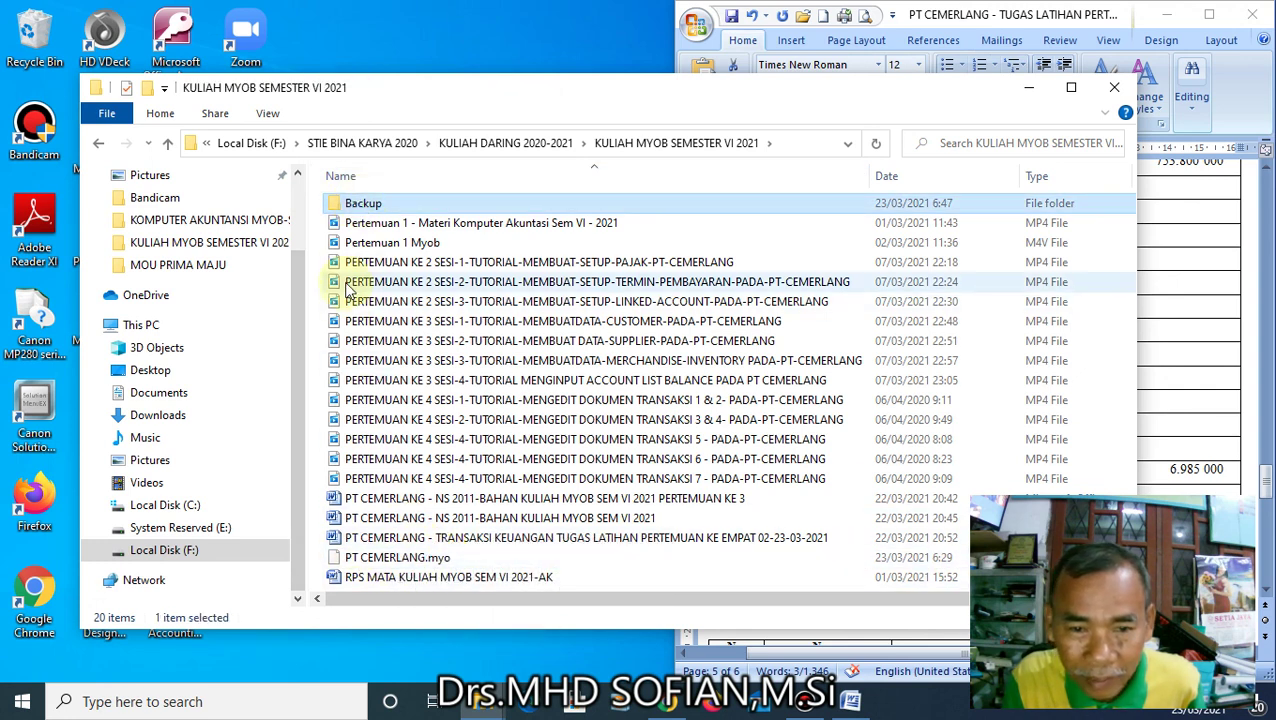
pyautogui.doubleClick(360, 203)
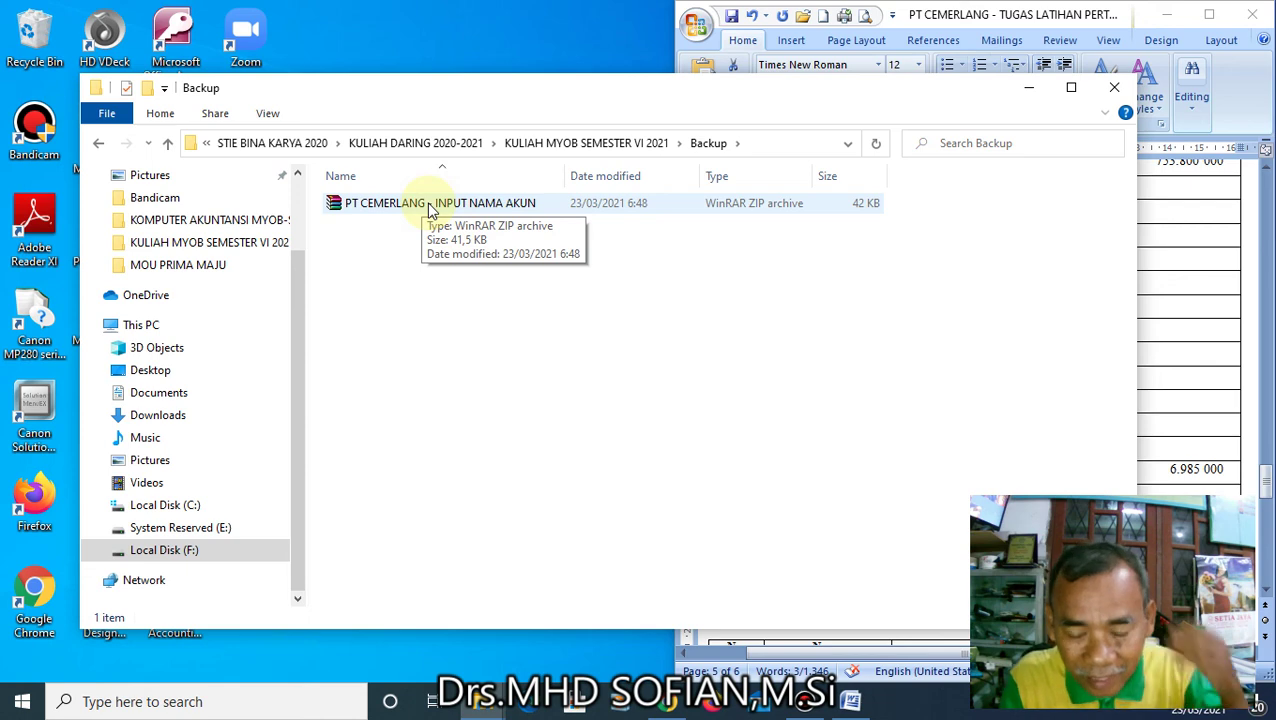
# Locate the company file PT CEMERLANG.myo in the parent folder, reopen the Backup folder to check the archive, and return to the Word document
pyautogui.click(92, 147)
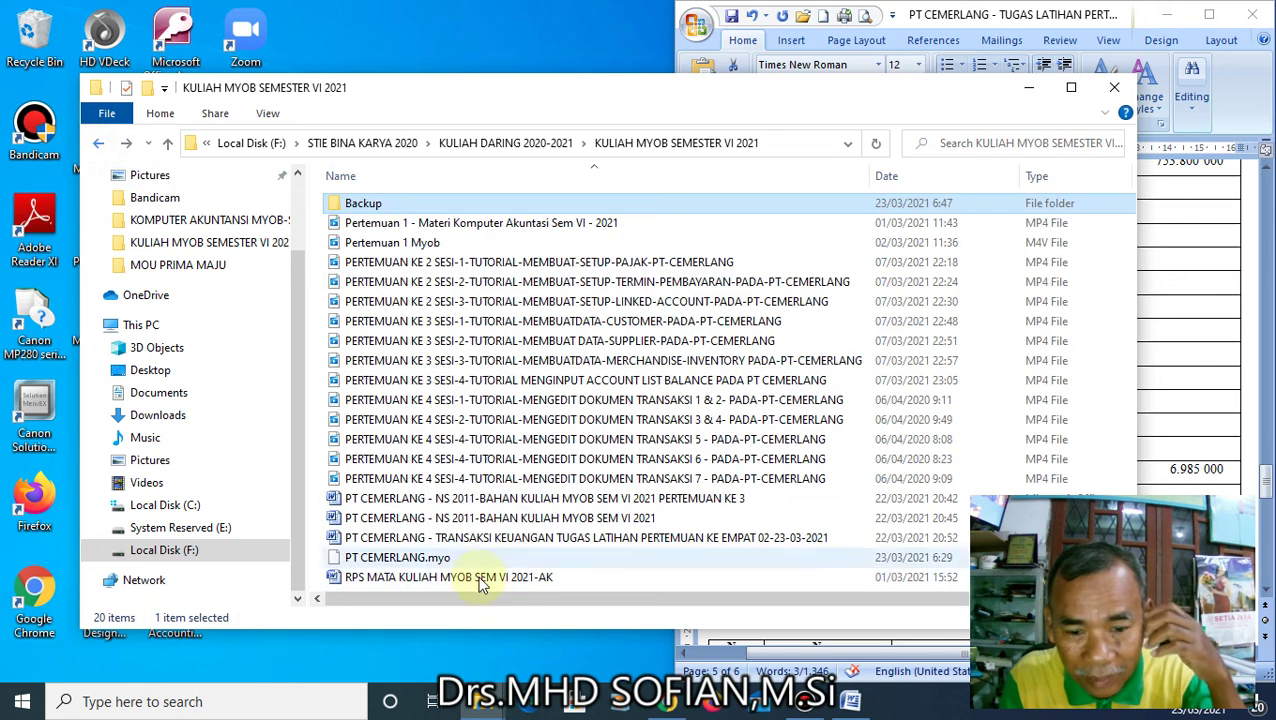
pyautogui.click(338, 553)
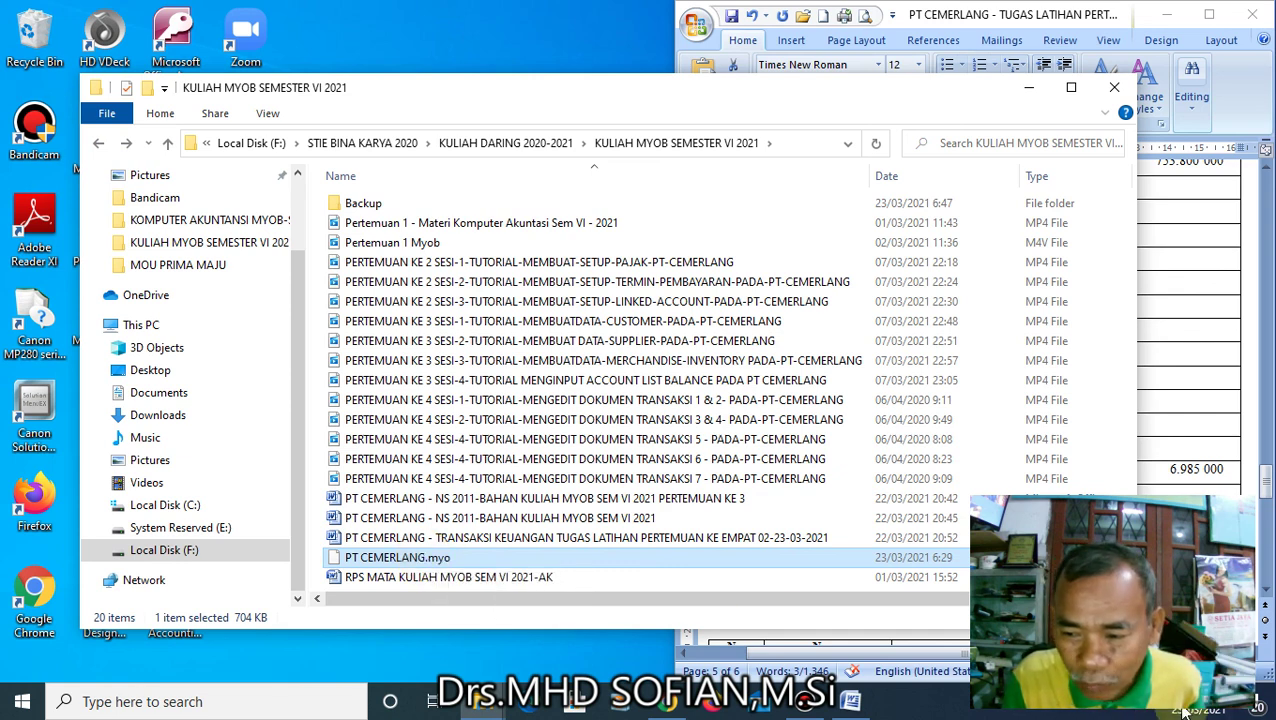
pyautogui.doubleClick(378, 203)
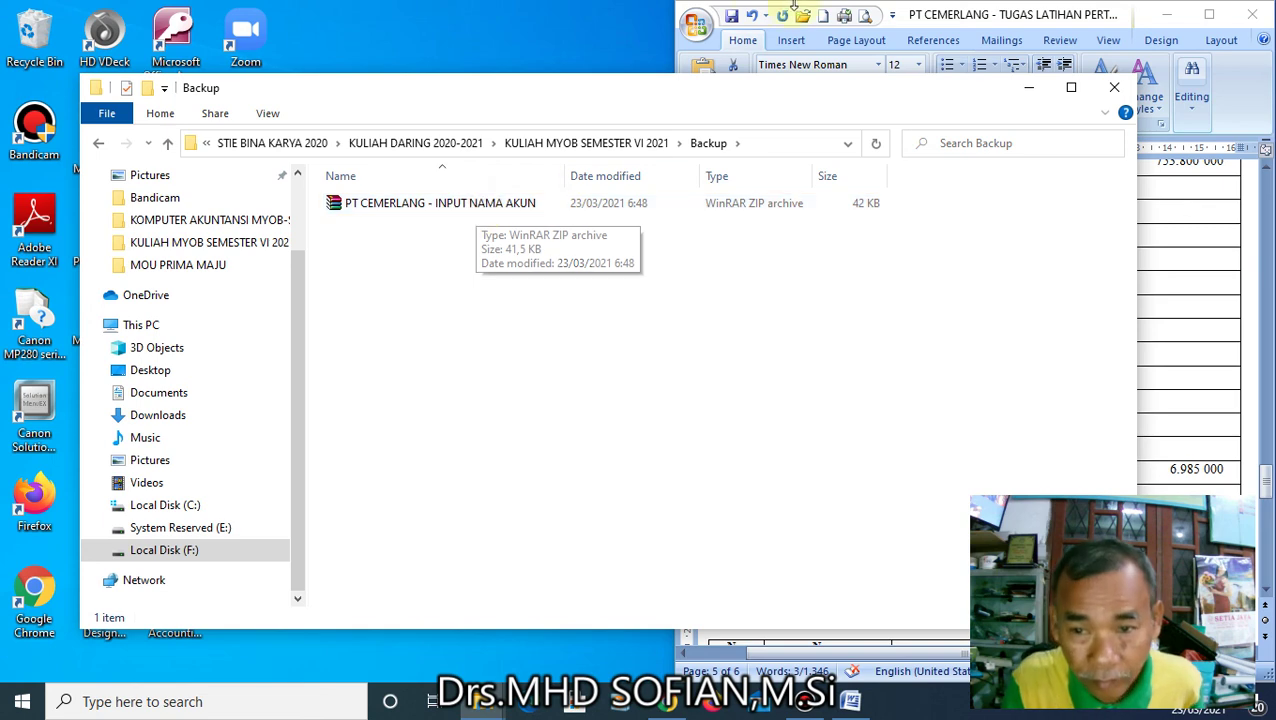
pyautogui.click(1024, 87)
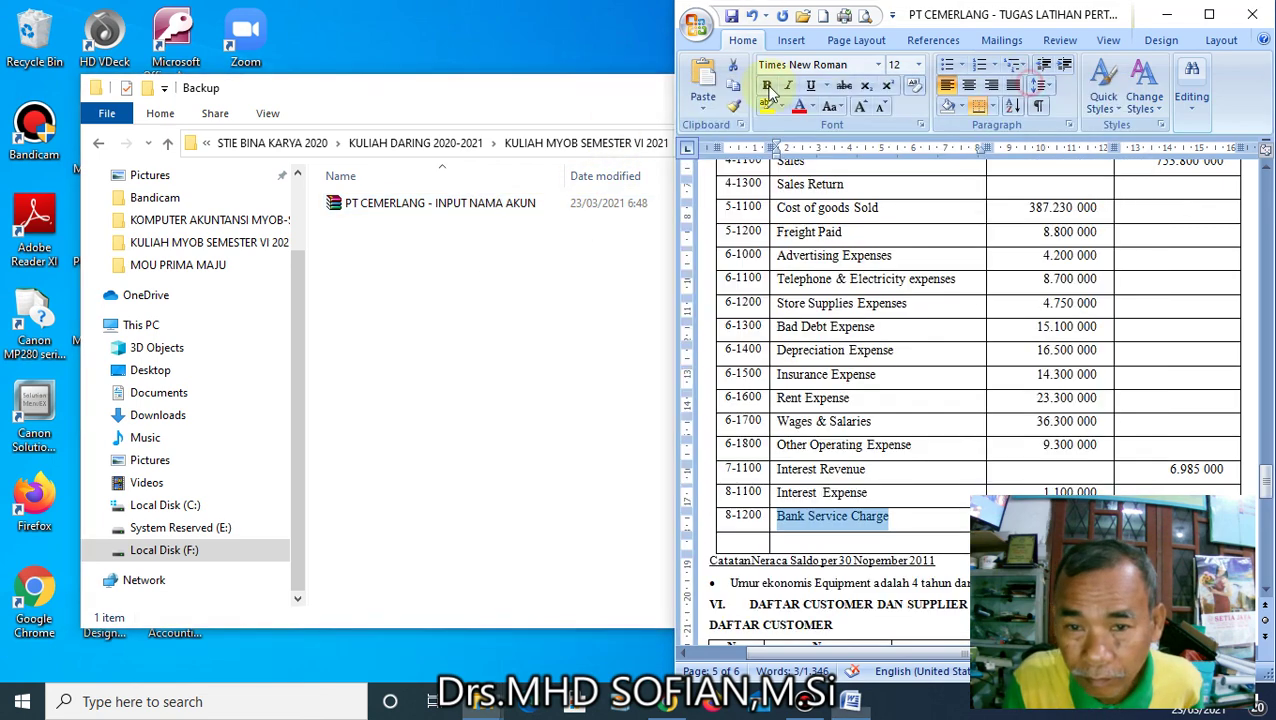